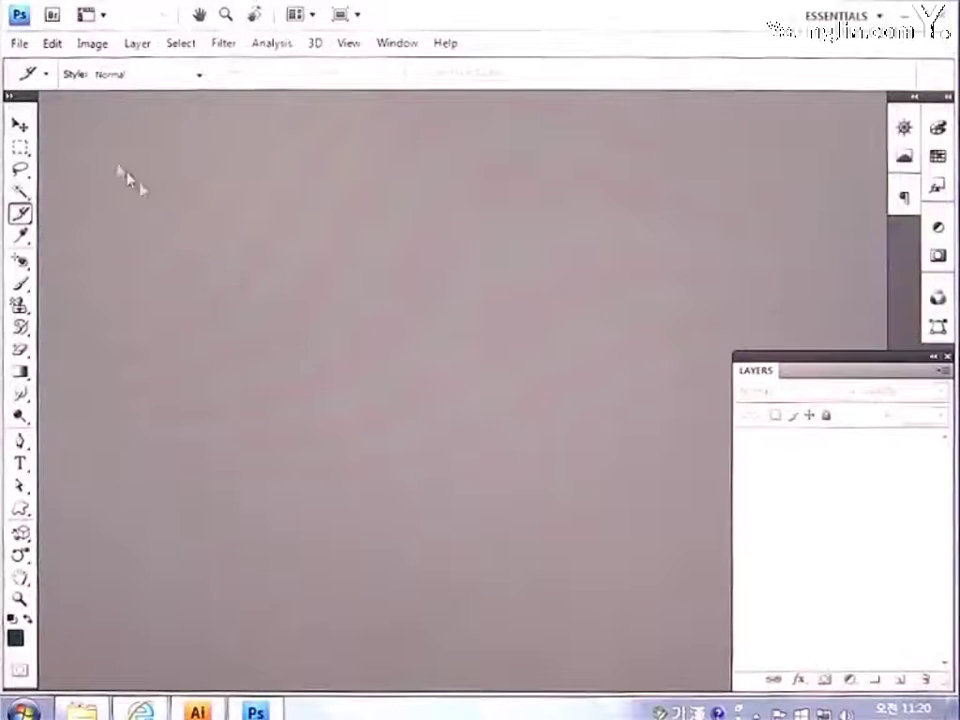
- Create a new document named menu, 740 x 70 pixels at 72 pixels/inch, in RGB Color with a white background
left_click(20, 43)
left_click(36, 65)
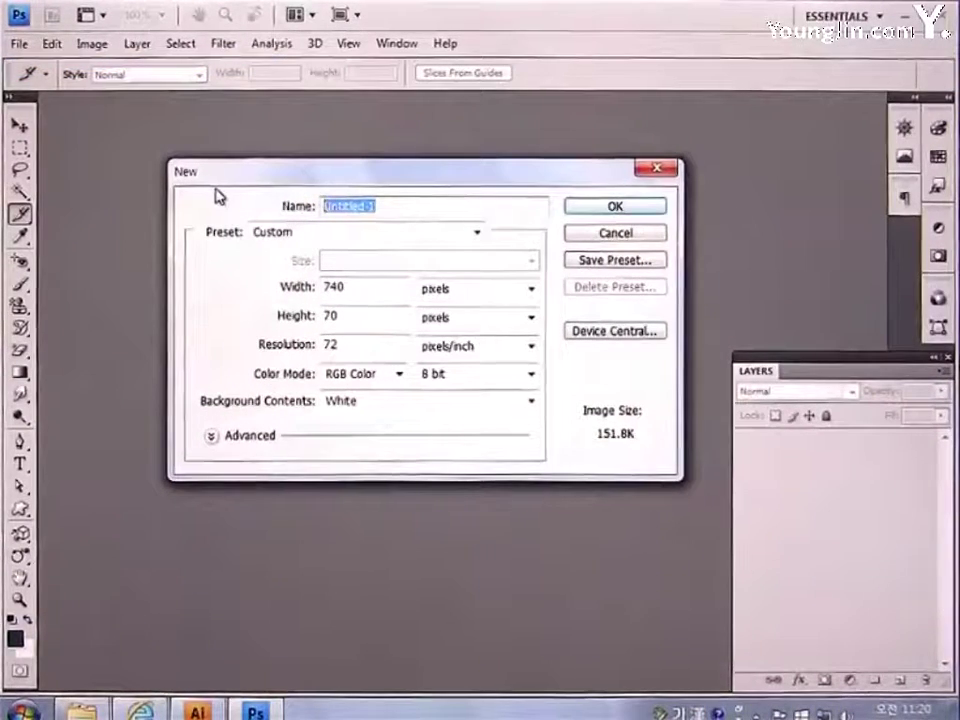
type("menu")
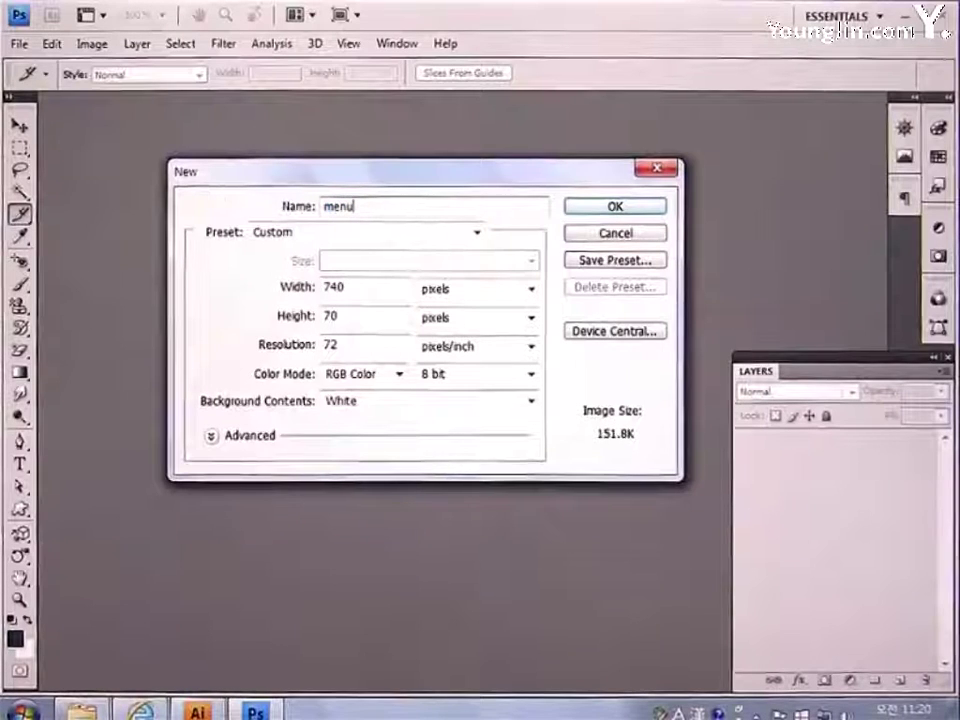
left_click_drag(364, 285, 218, 280)
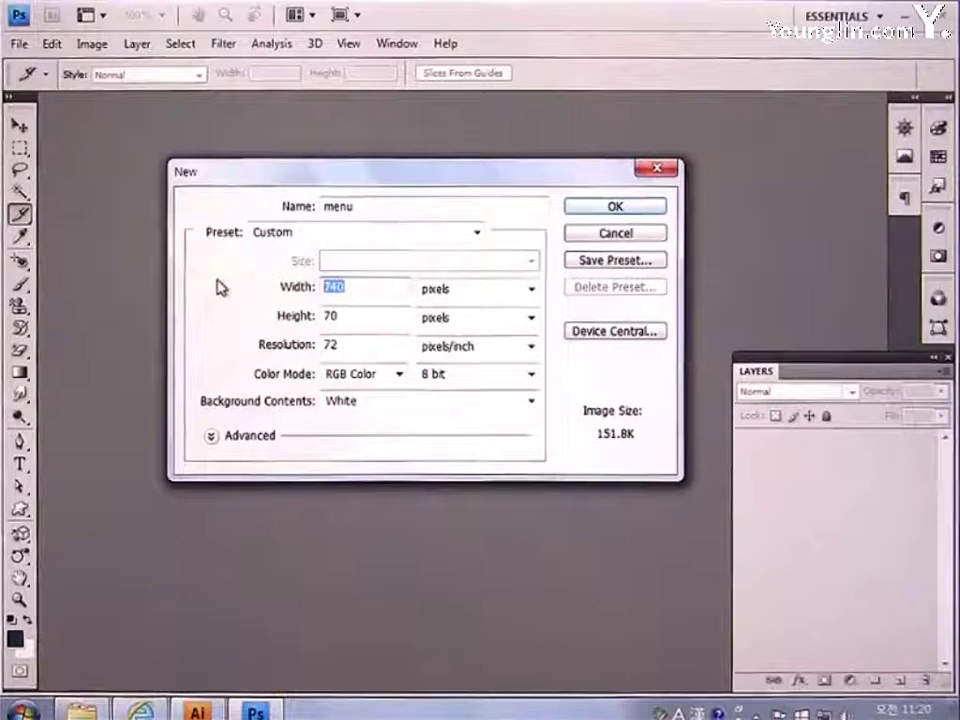
type("7")
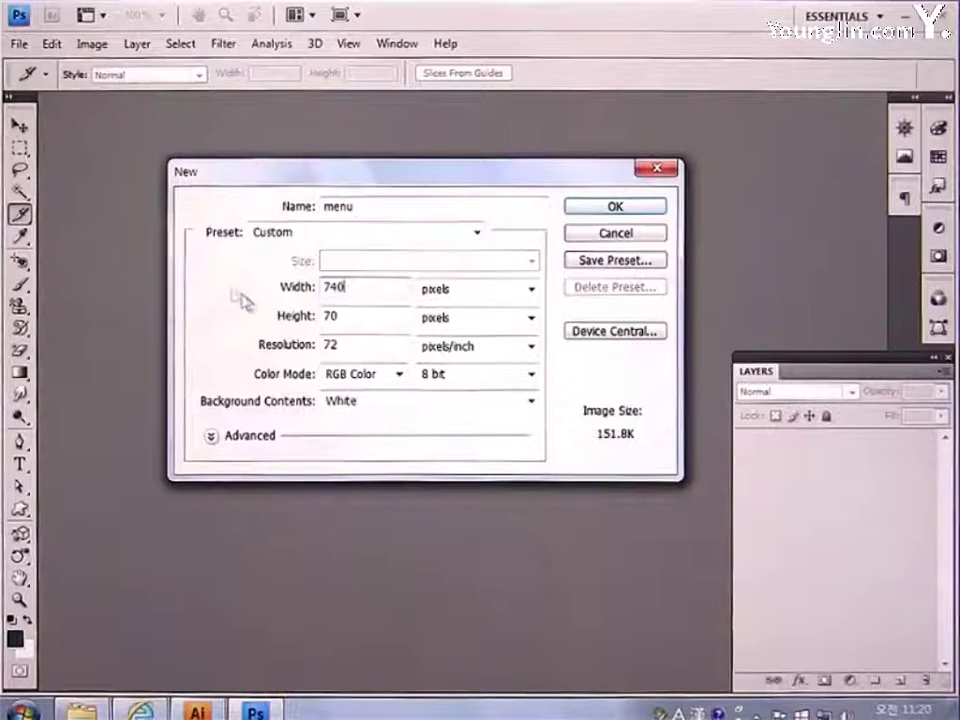
left_click_drag(347, 320, 200, 328)
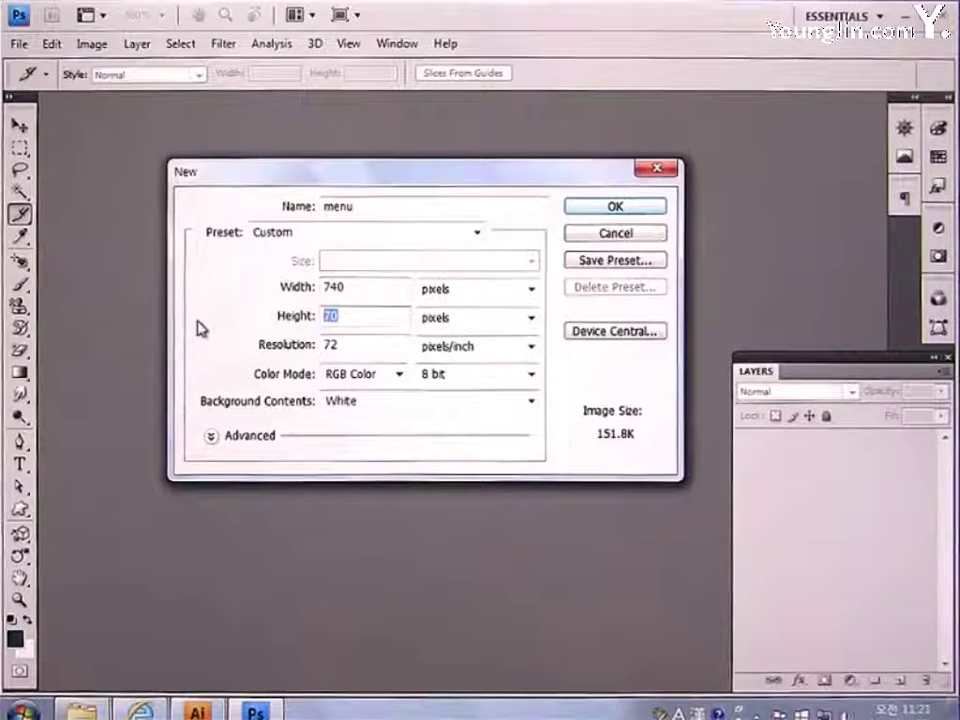
type("70")
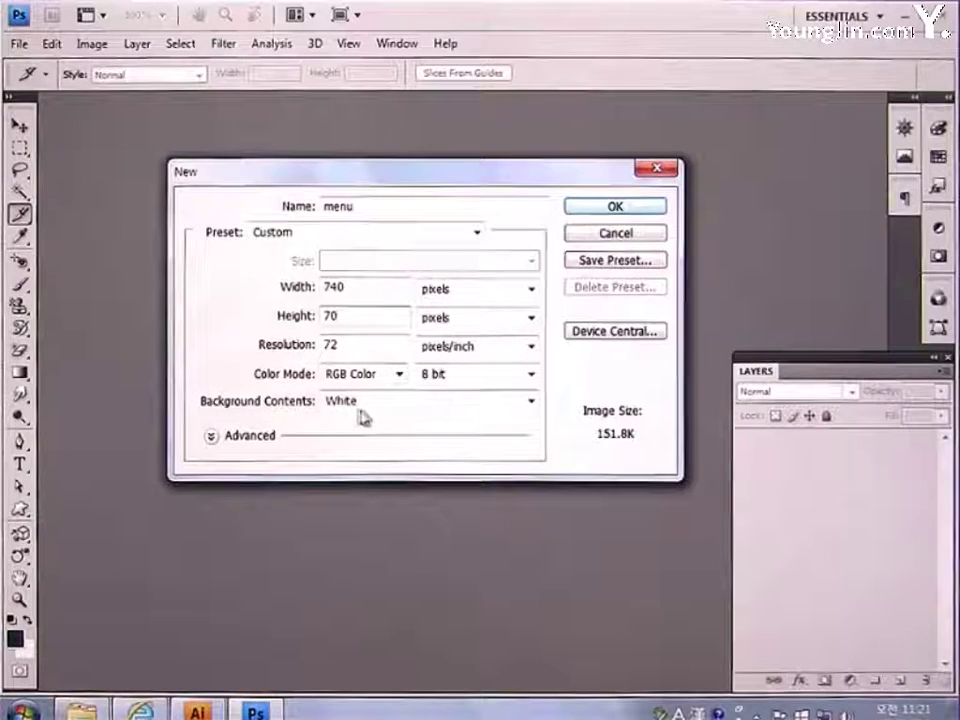
left_click(615, 207)
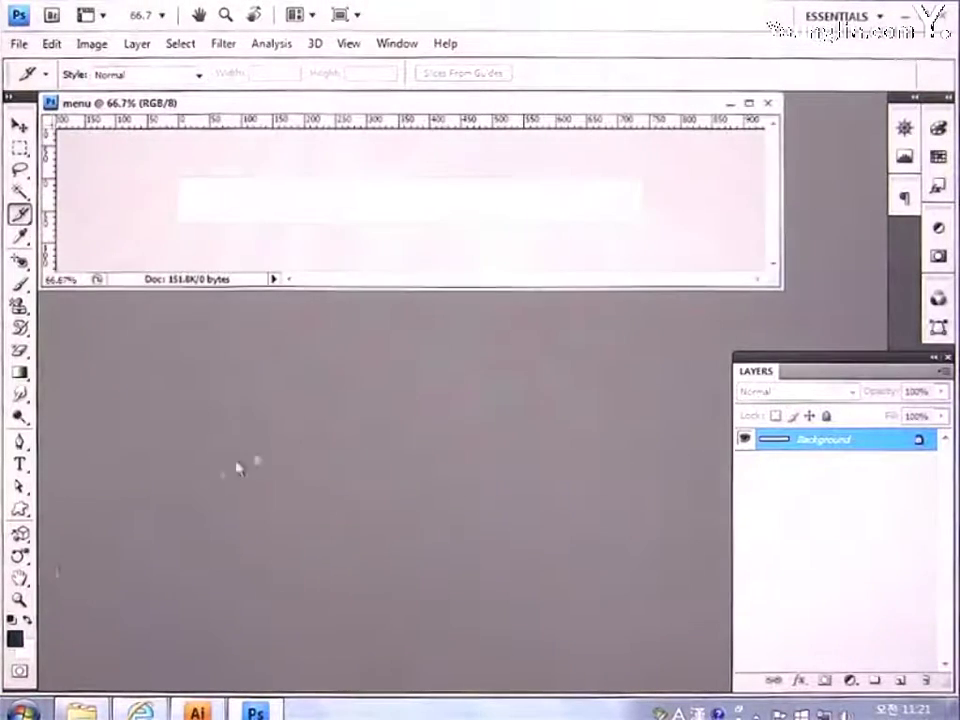
- Show the document at 100% with its rulers in pixels and enlarge the document window around the canvas
double_click(19, 599)
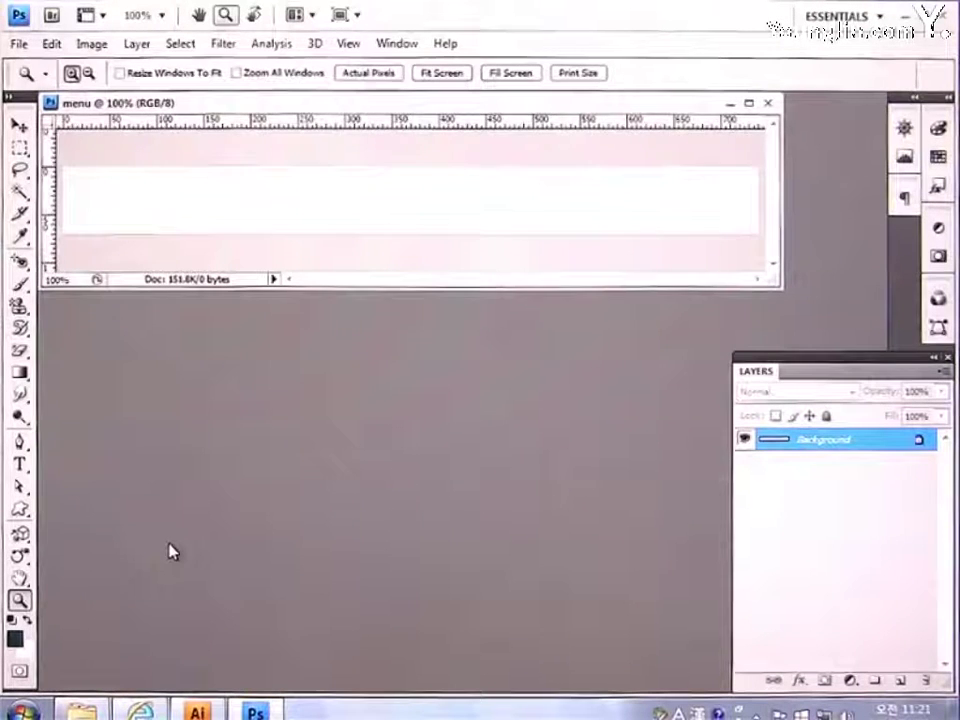
right_click(333, 132)
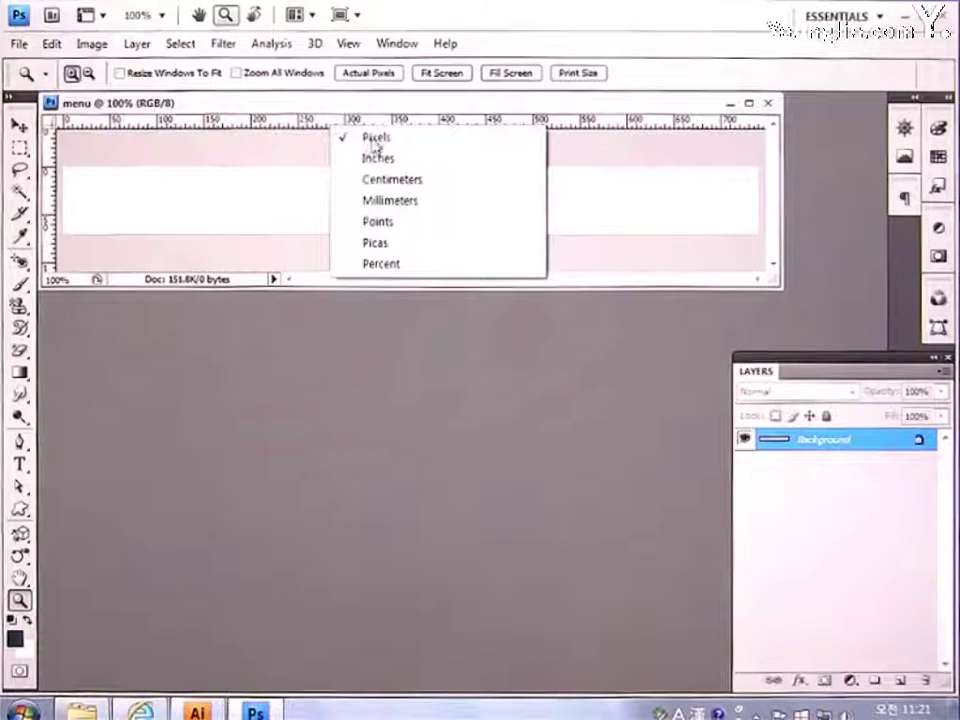
left_click(469, 137)
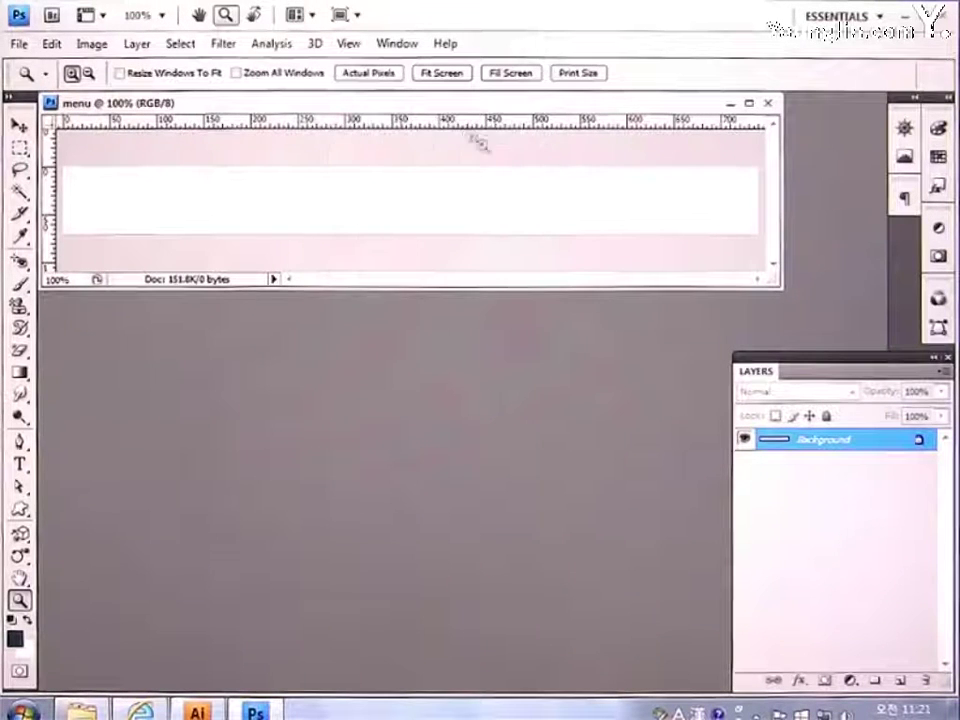
left_click_drag(778, 292, 843, 315)
- Display the Info panel and place a vertical guide at about 135 px on the horizontal ruler
left_click(396, 43)
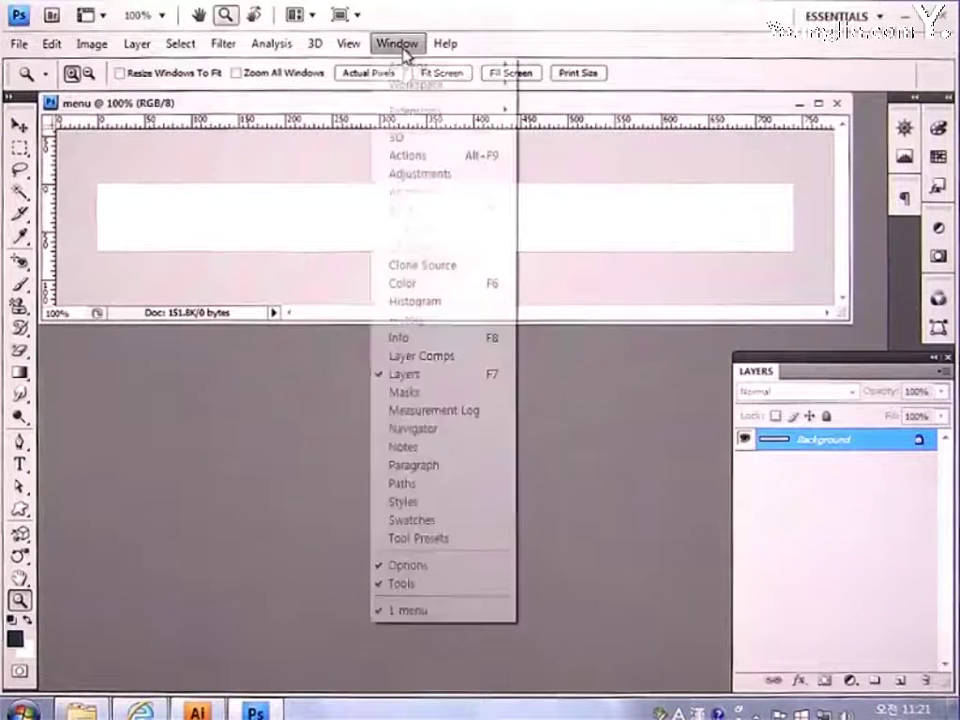
left_click(440, 338)
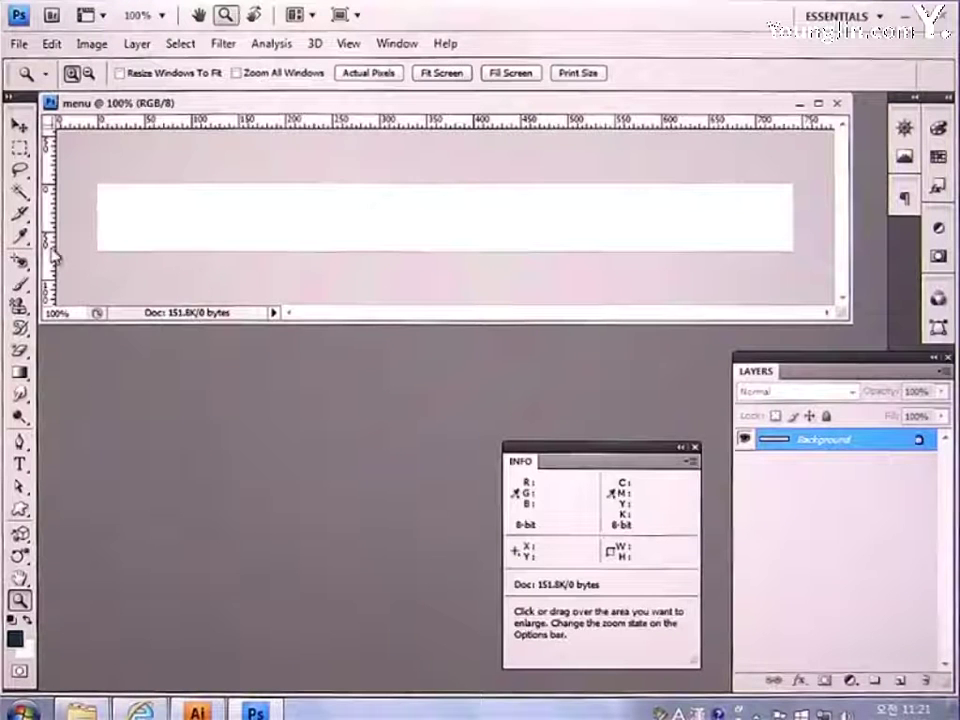
left_click_drag(53, 256, 223, 272)
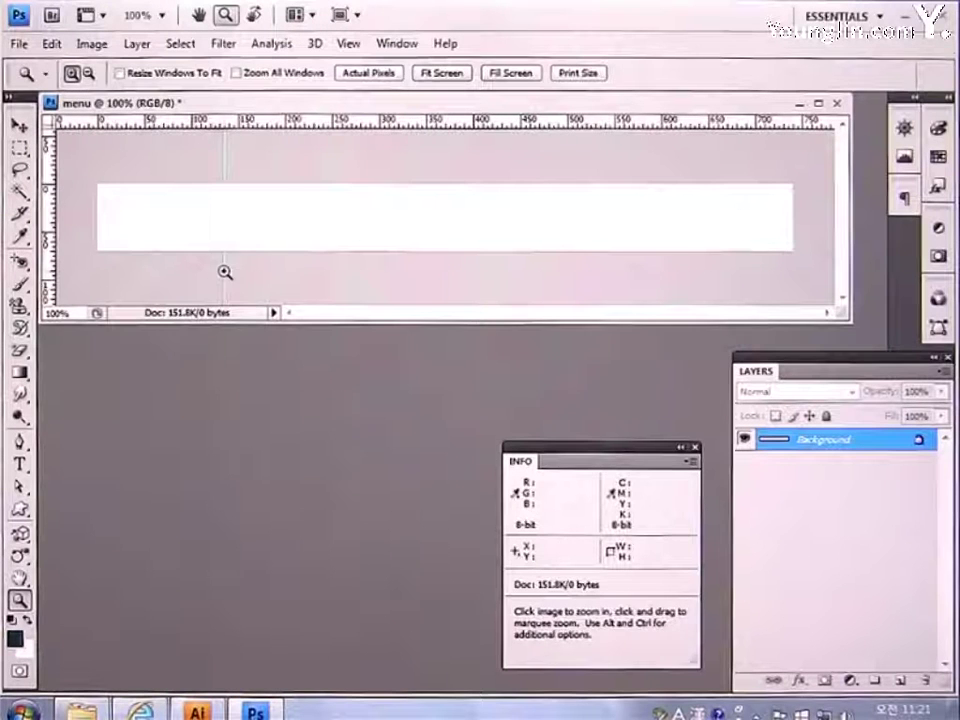
- Set the foreground color to #ABE6EC and fill the Background layer with it
left_click(14, 638)
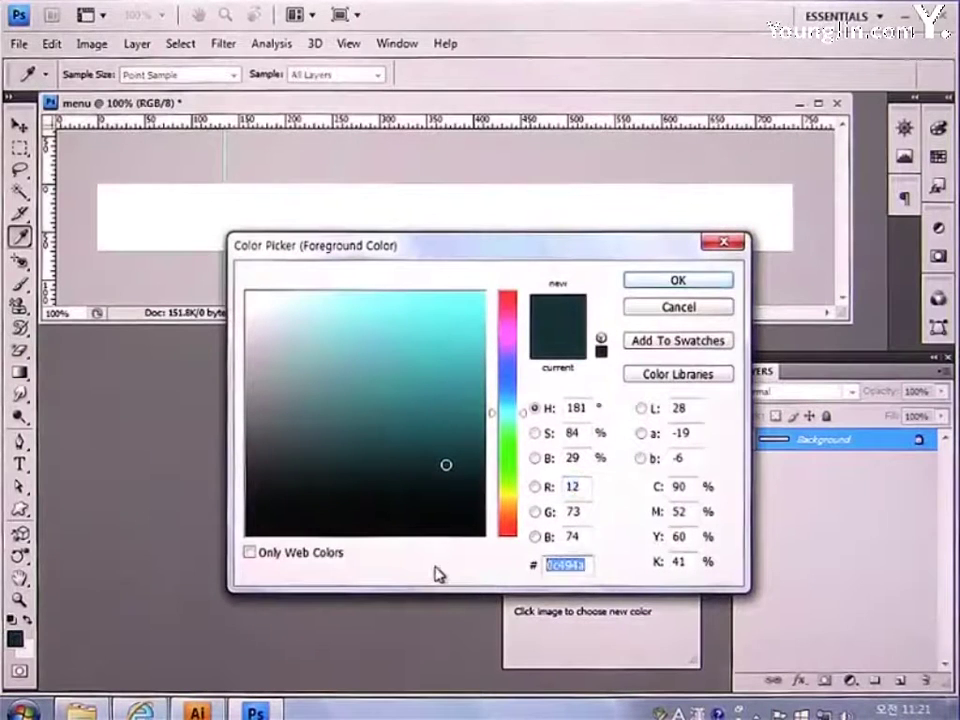
type("ABE")
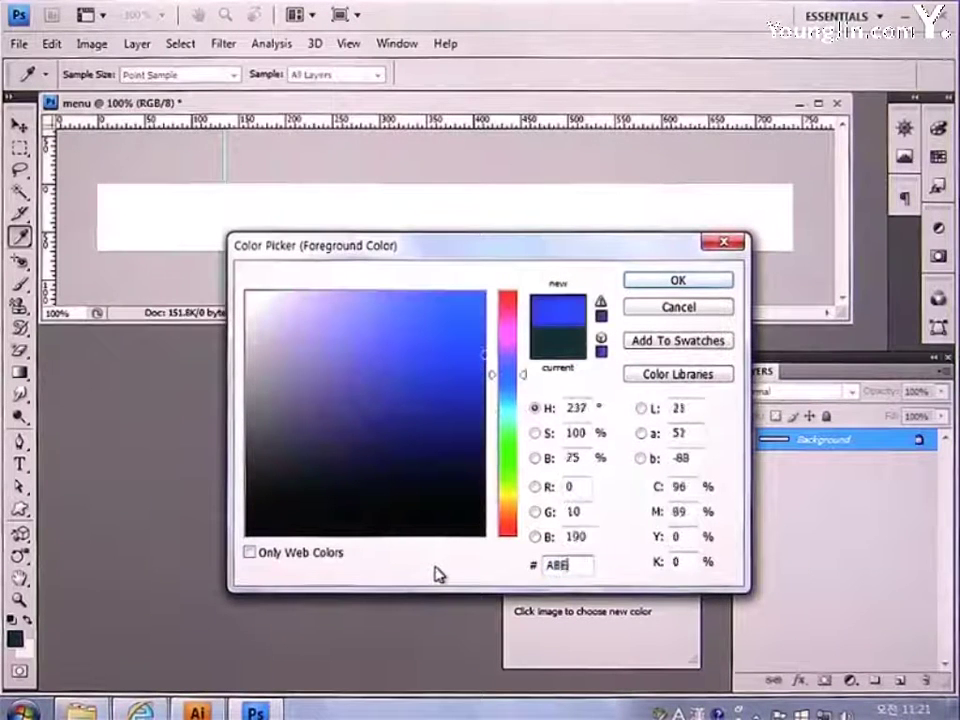
type("6EC")
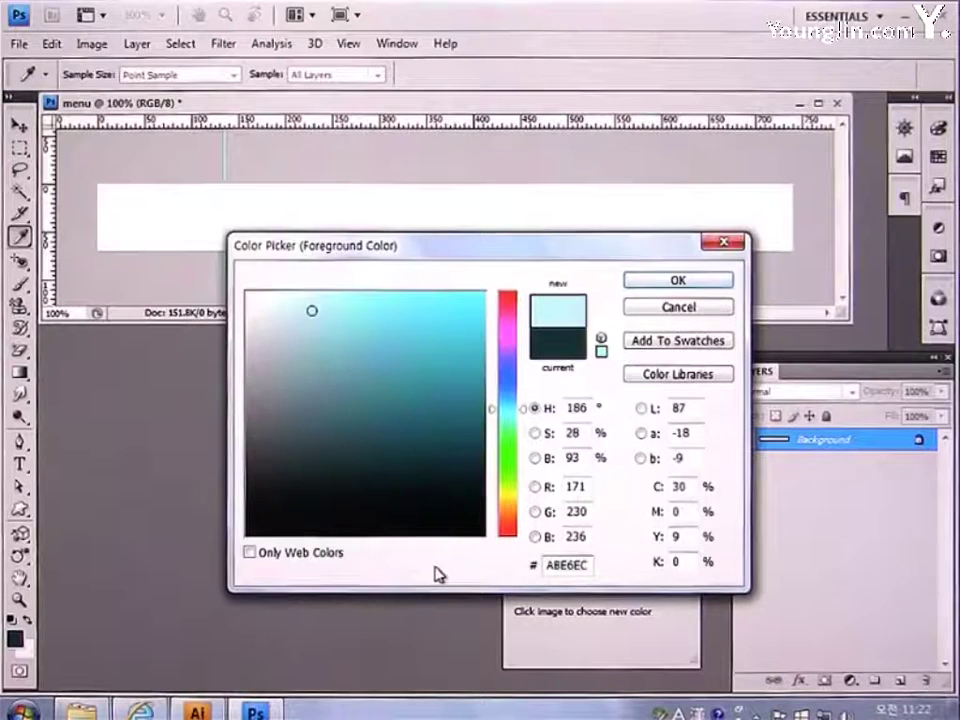
key("Return")
key("z")
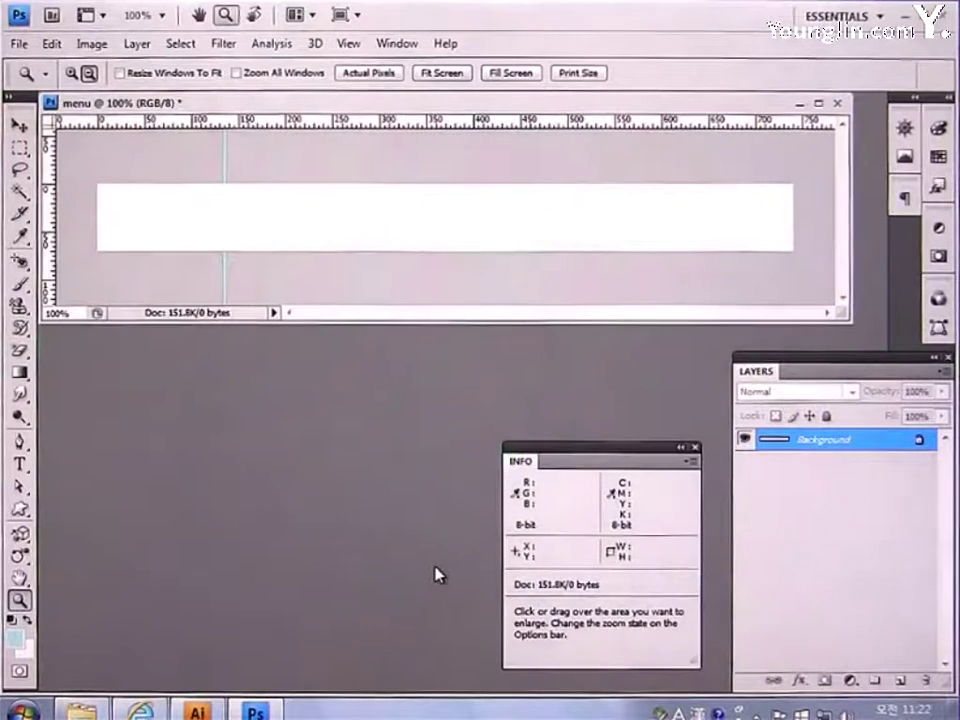
key("alt+Delete")
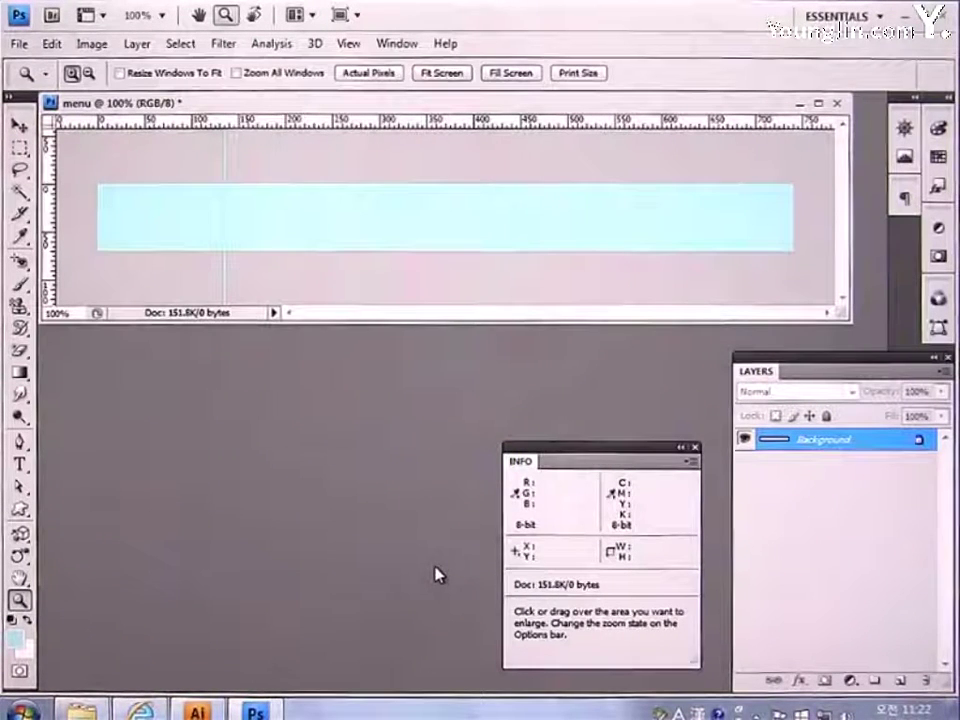
- Place the Encapsulated PostScript logo file from the ai folder into the document
left_click(22, 46)
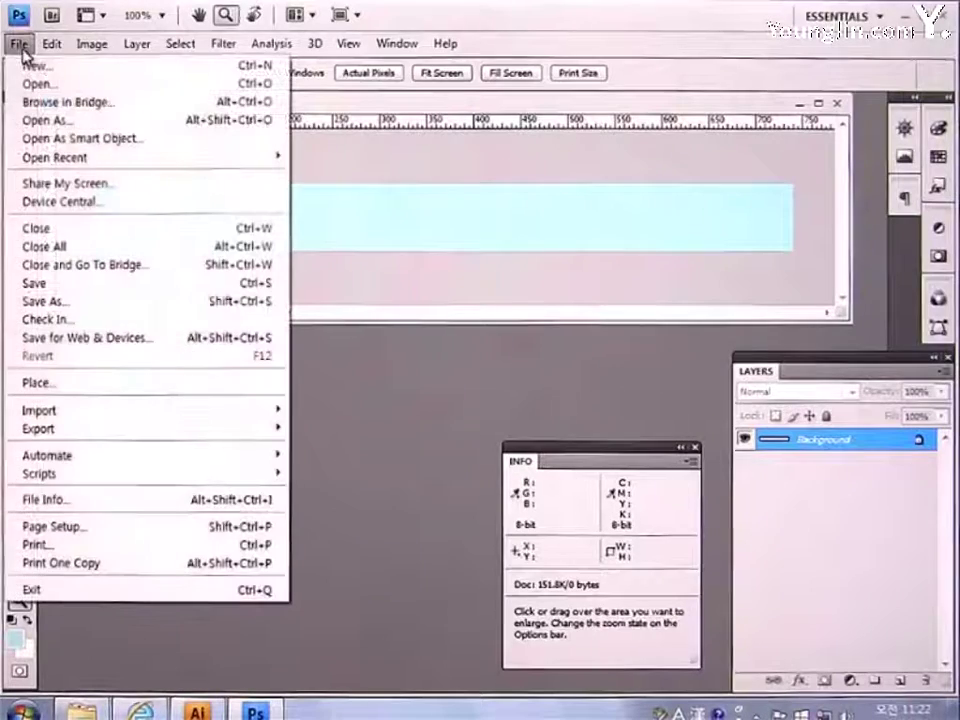
left_click(116, 385)
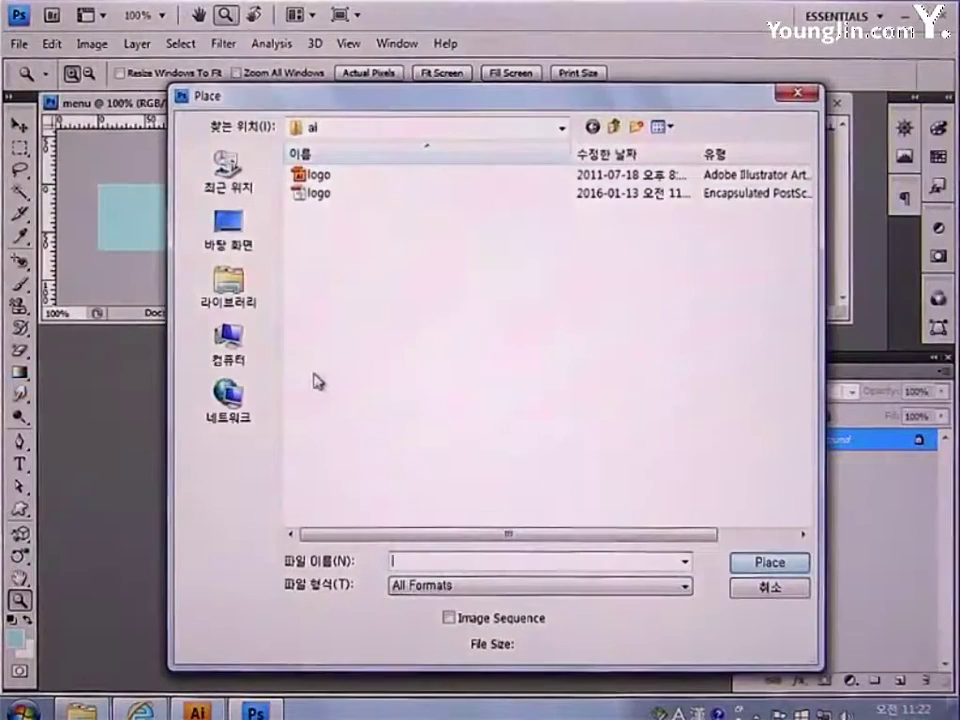
left_click(315, 195)
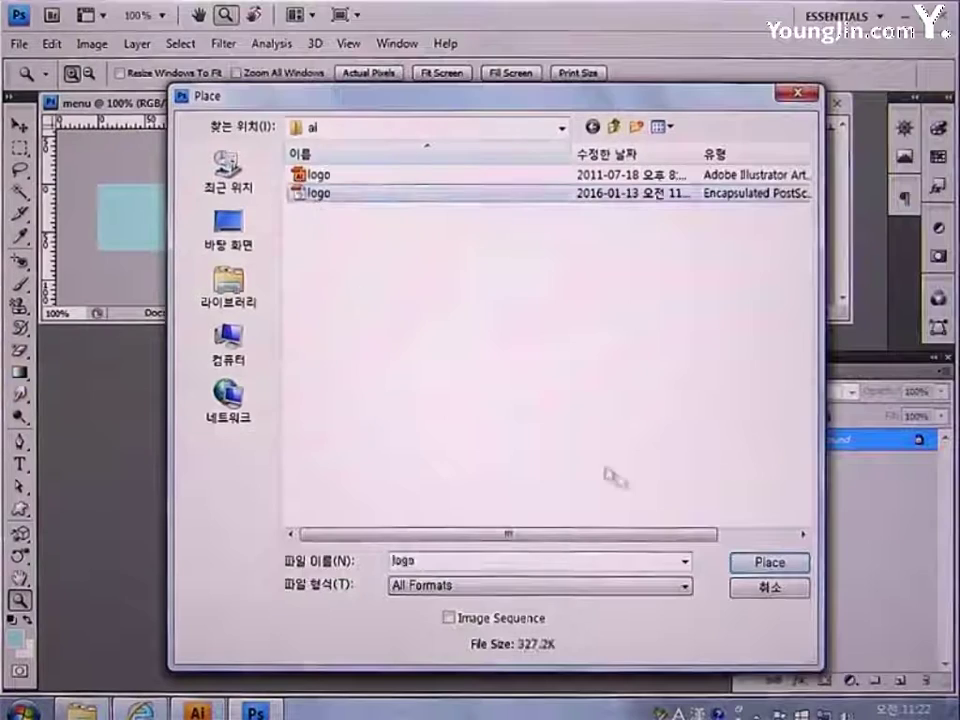
left_click(770, 563)
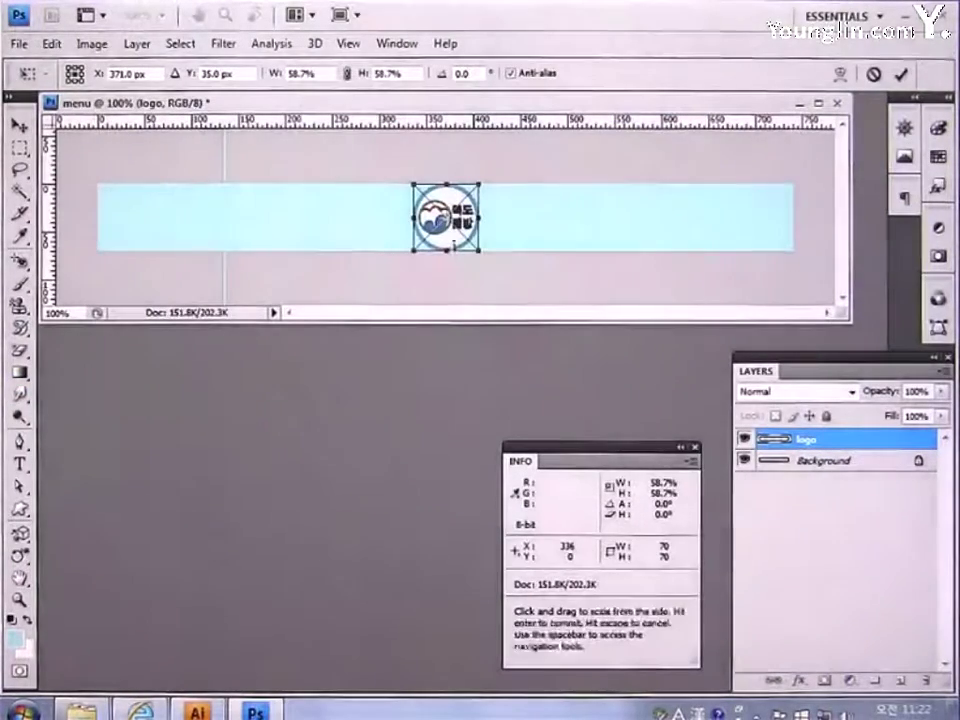
- Move the placed logo to the left of the vertical guide and scale it proportionally to about 98%
left_click_drag(457, 240, 172, 240)
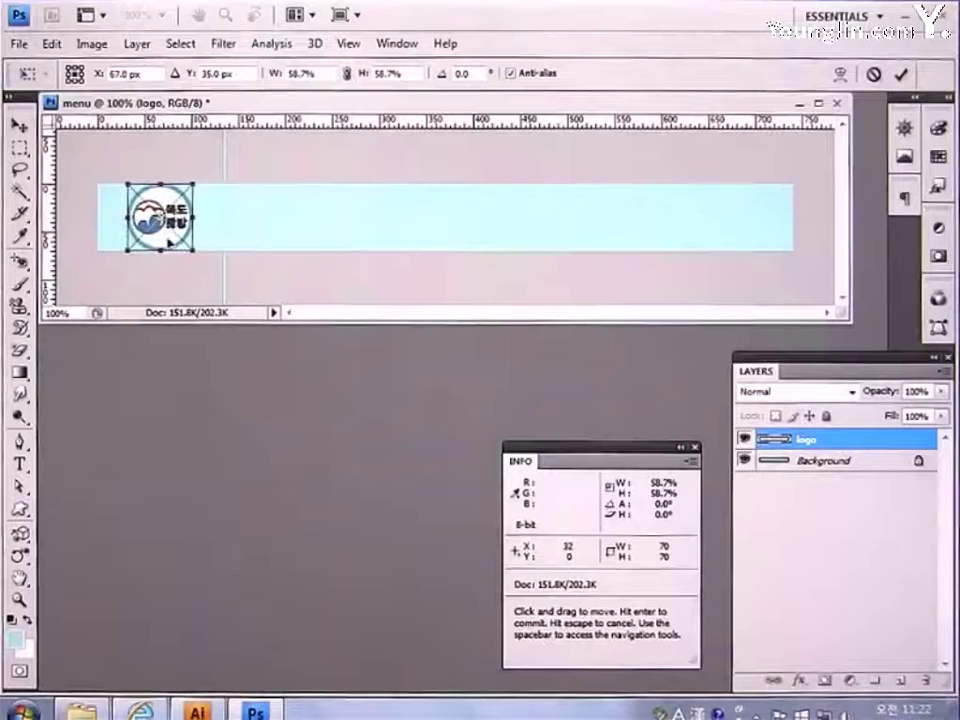
left_click_drag(195, 184, 206, 163)
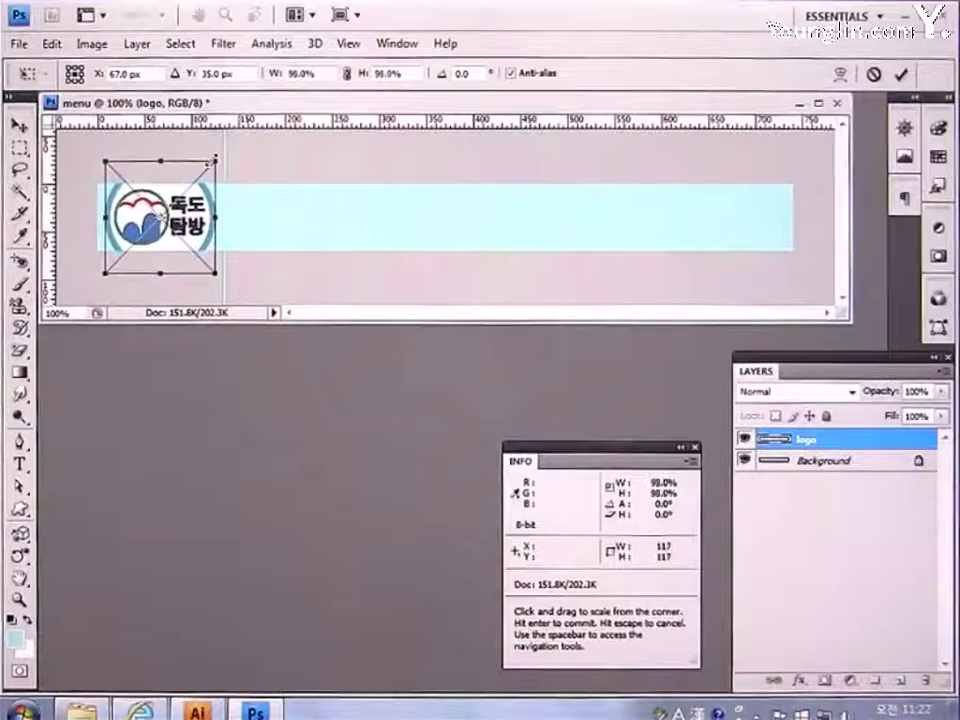
key("Return")
key("z")
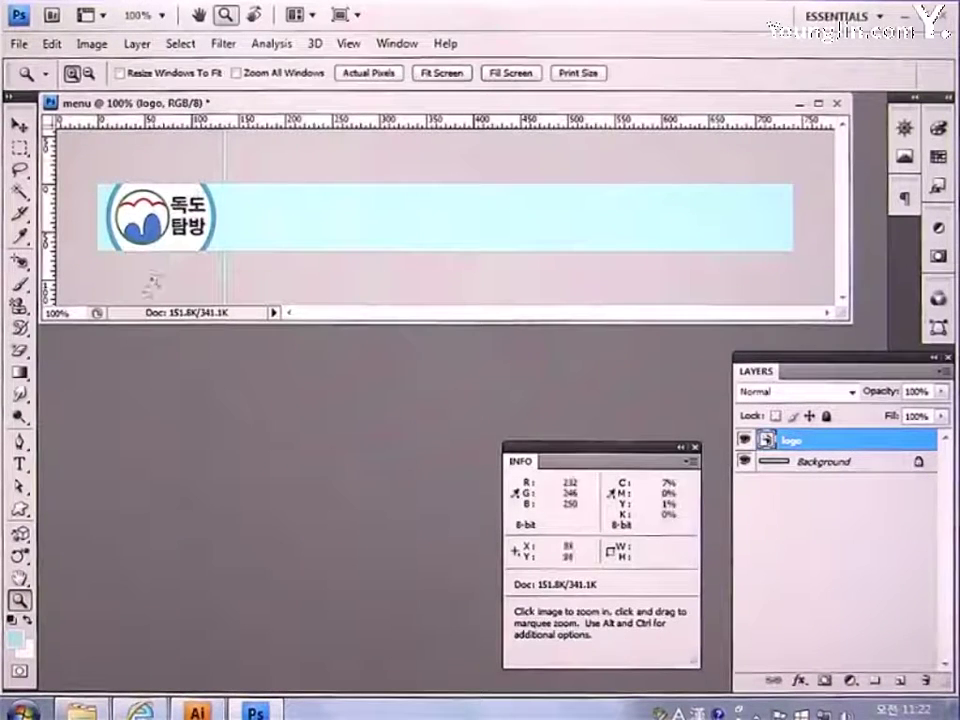
- Activate the Type tool and display the Character panel in the free area beside the Info panel
left_click(24, 466)
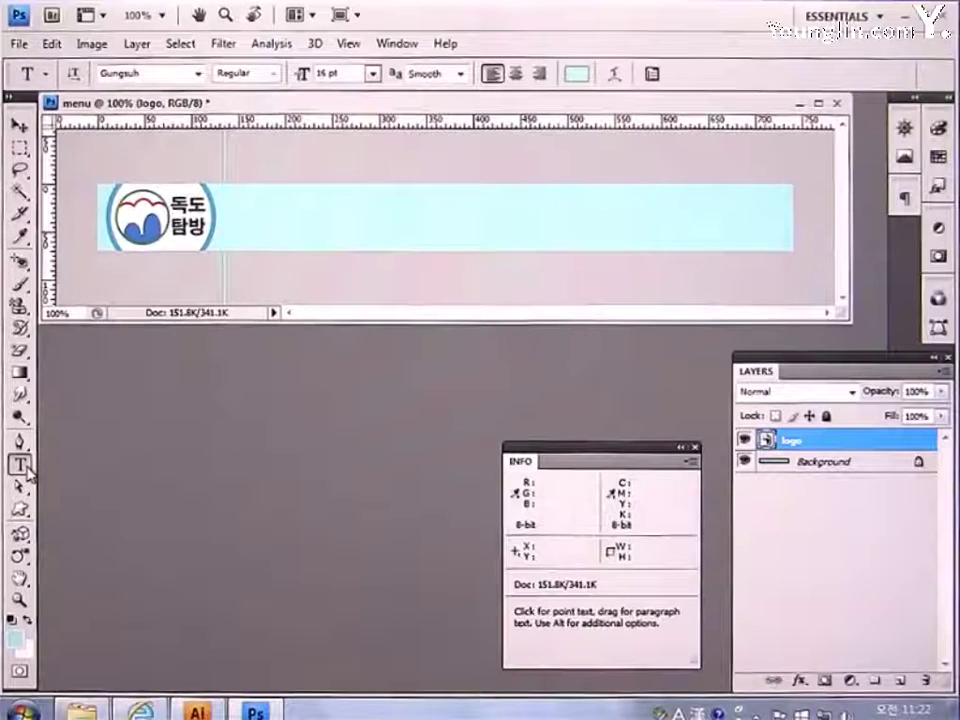
left_click(397, 43)
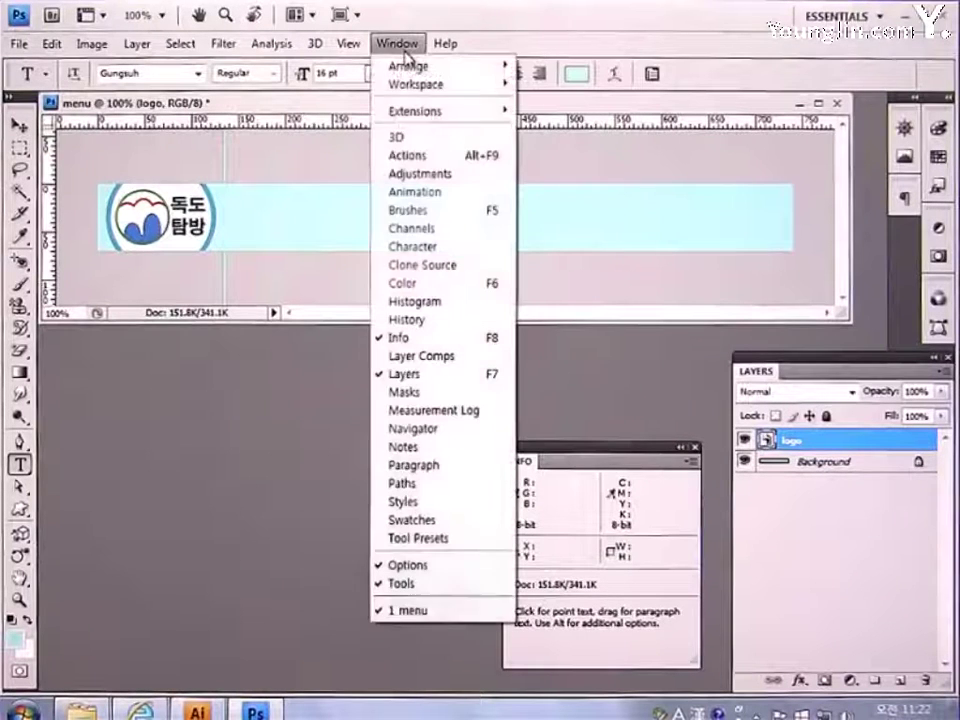
left_click(412, 246)
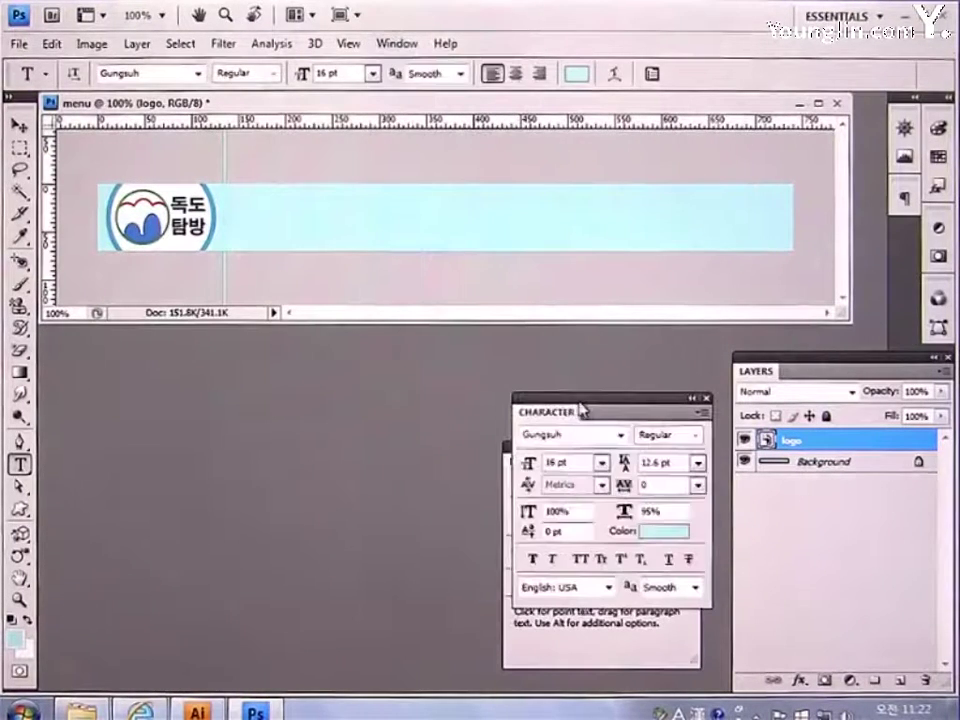
left_click_drag(582, 413, 349, 452)
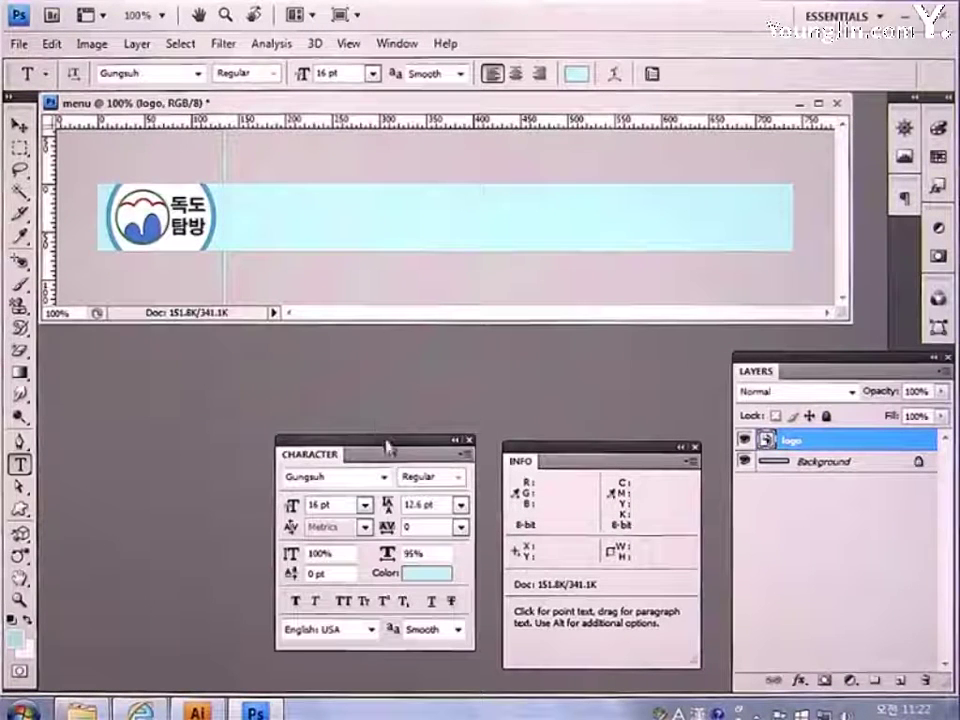
- Set the text format to Gungsuh, 16 pt, 95% horizontal scale and Smooth anti-aliasing
left_click(385, 479)
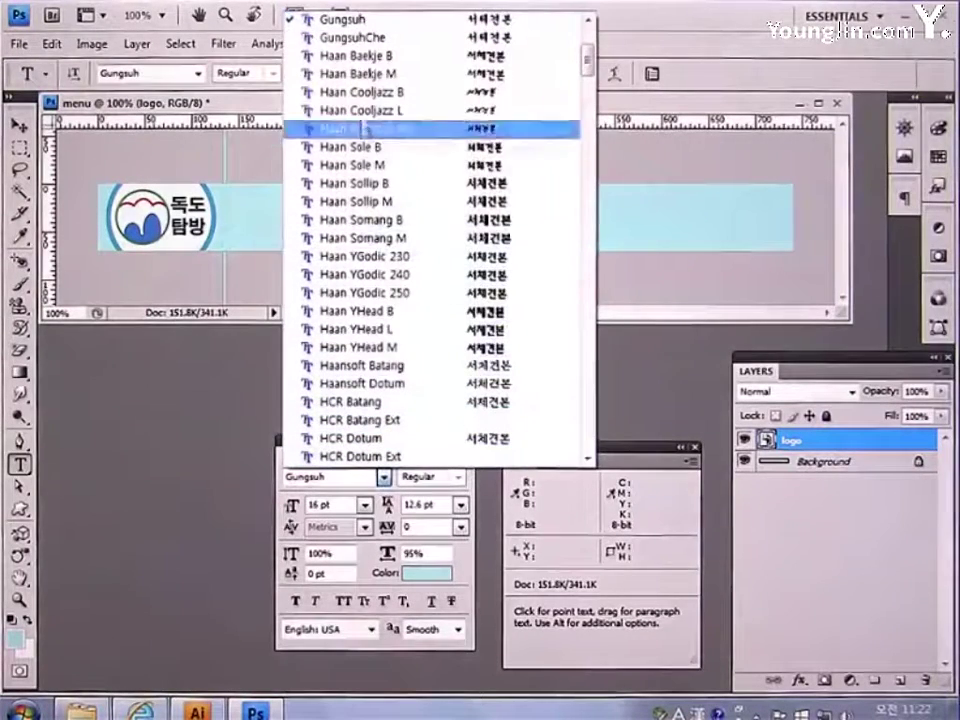
left_click(340, 20)
left_click(336, 506)
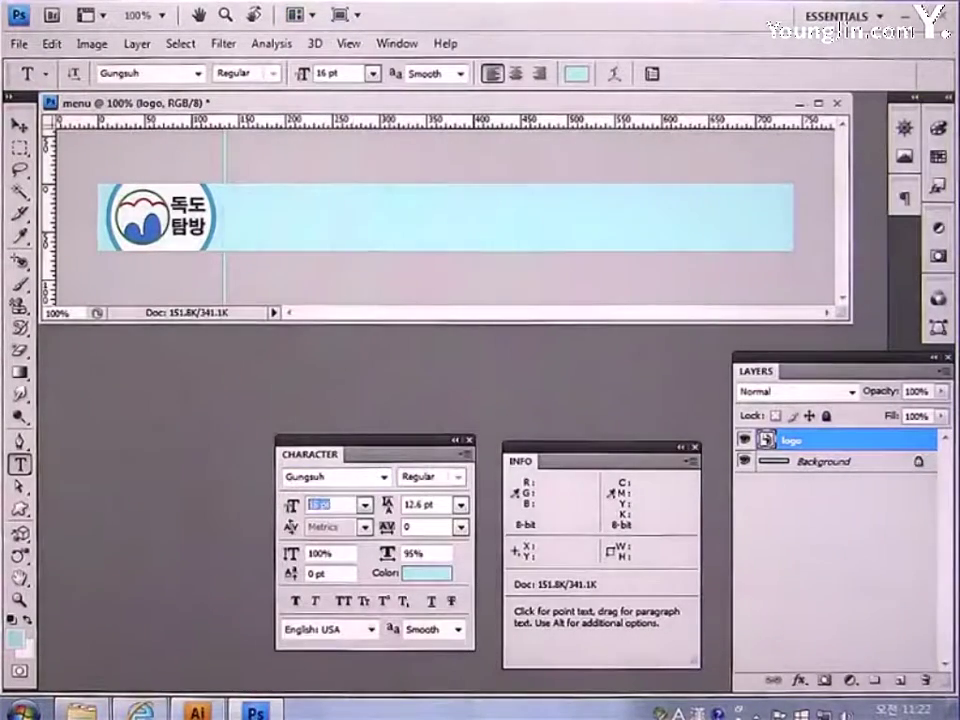
left_click(437, 553)
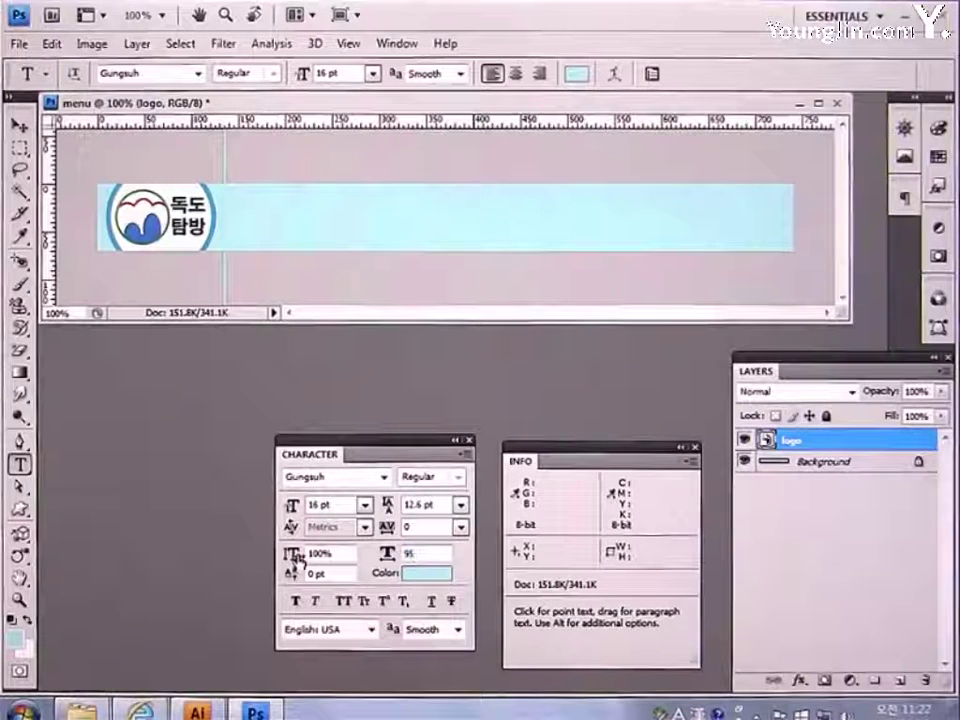
left_click(427, 630)
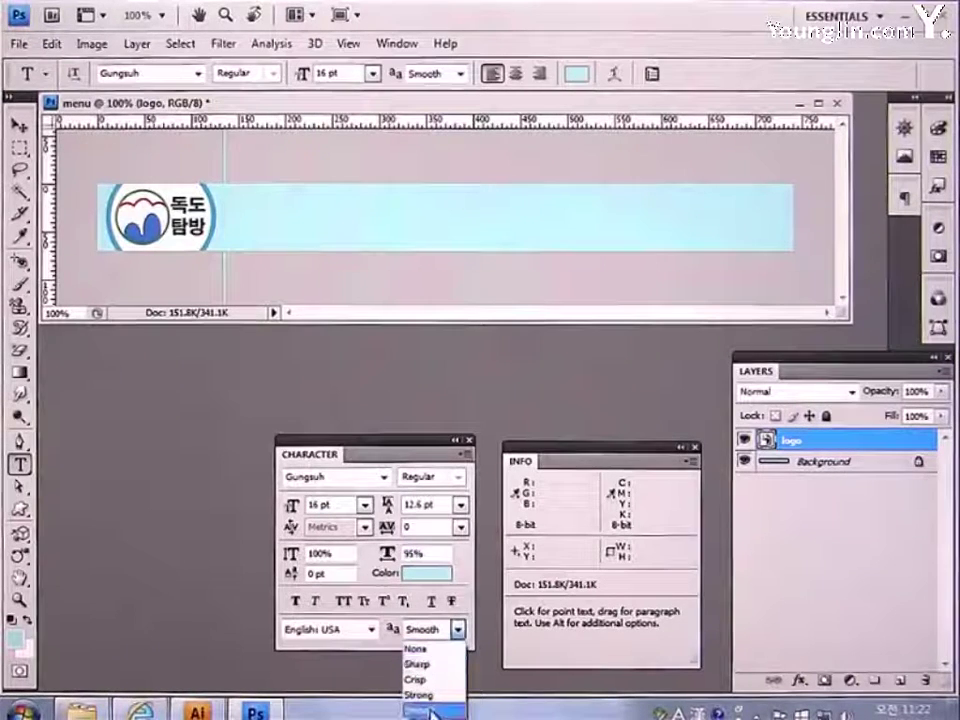
left_click(429, 710)
- Set the text color to the dark teal 0C494A
left_click(427, 574)
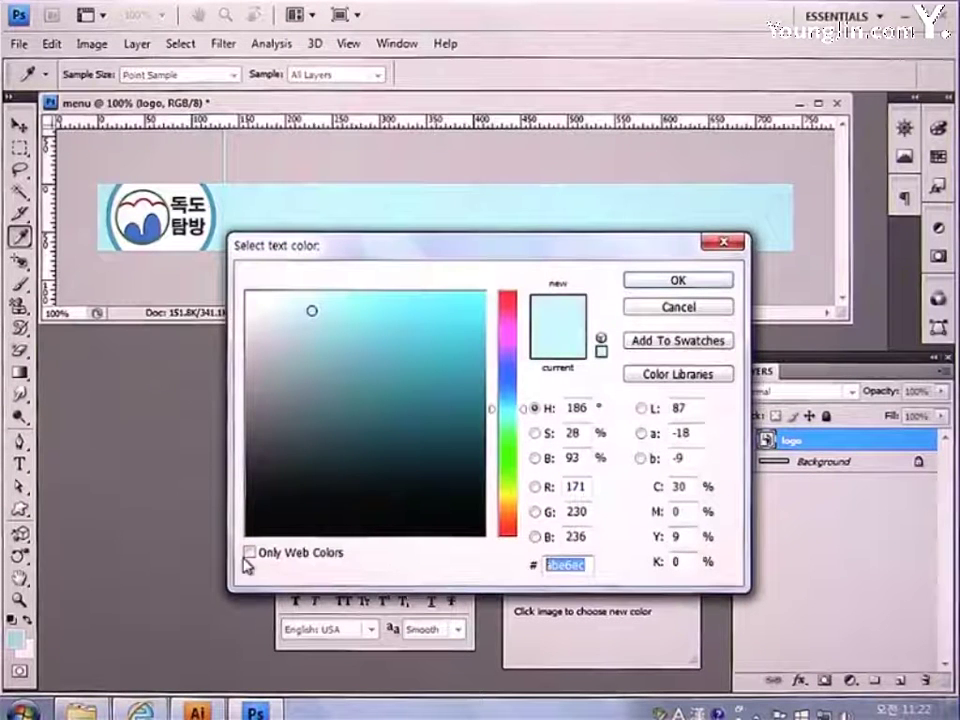
type("0C49")
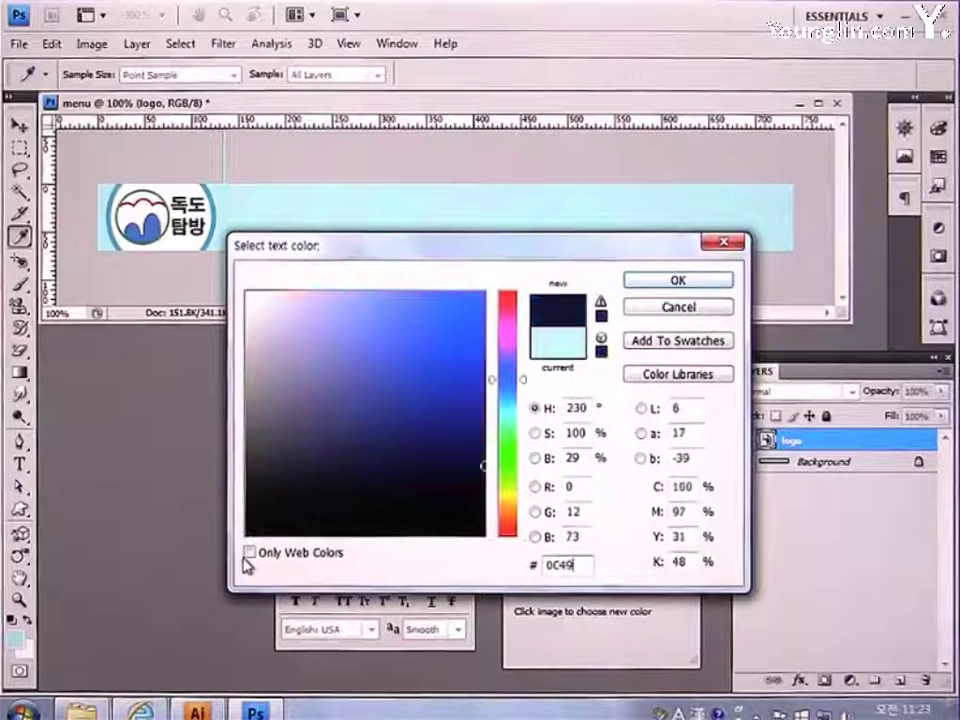
type("4A")
key("Return")
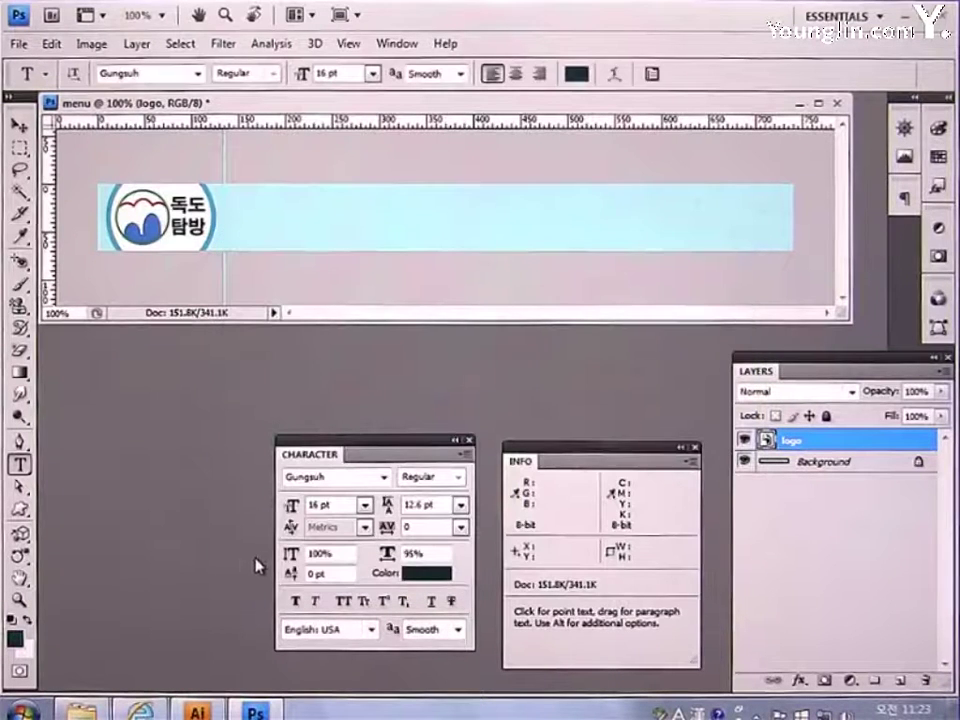
- Enter the menu text "독도소개 독도지형 독도조류 독도해양동물 동도풍경 게시판" on the banner to the right of the guide
left_click(250, 226)
key("Hangul")
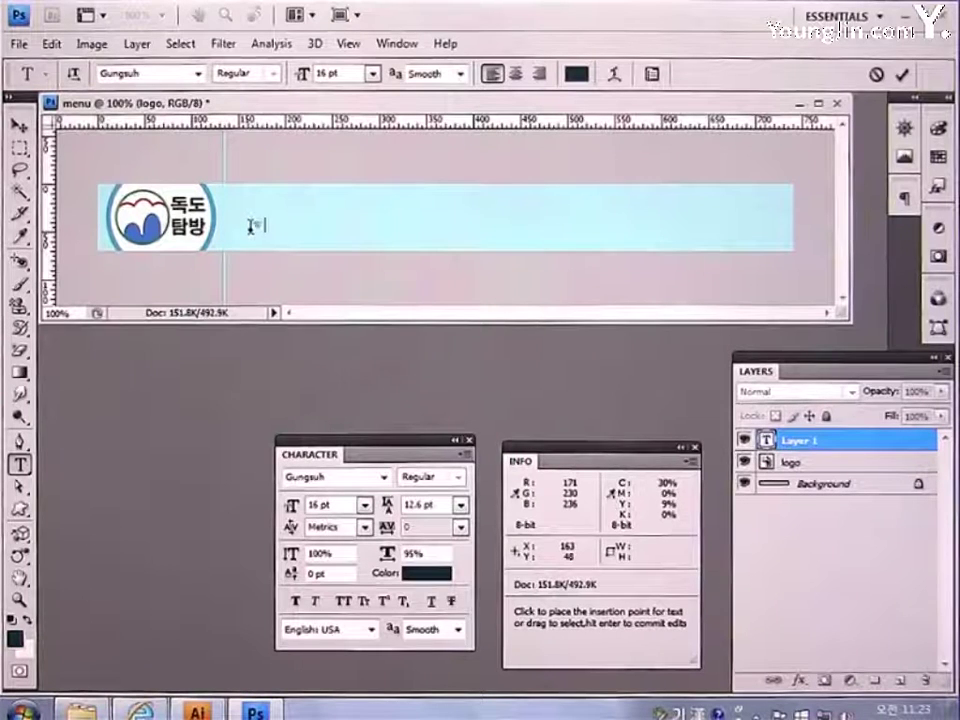
type("독ㄷㅗ")
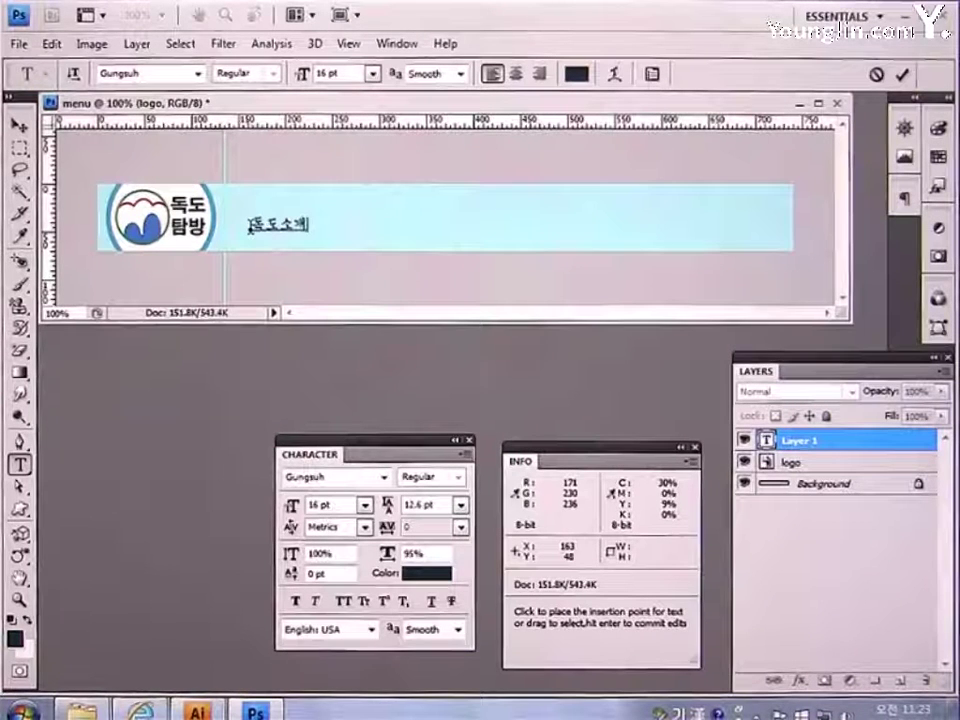
type("소개 퇴도지형")
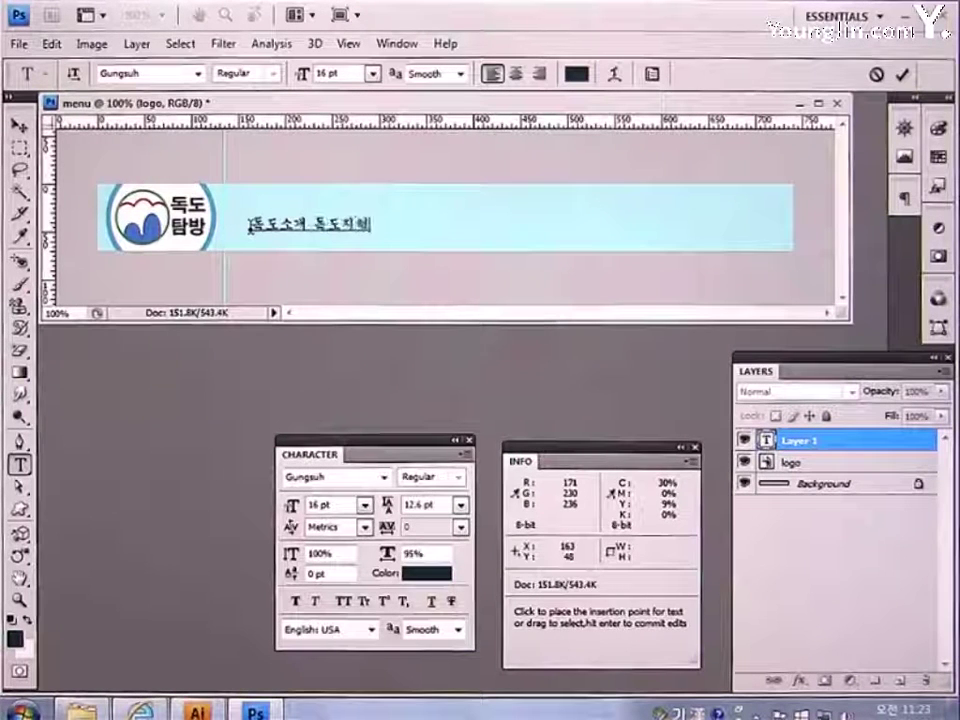
type(" 독도종류")
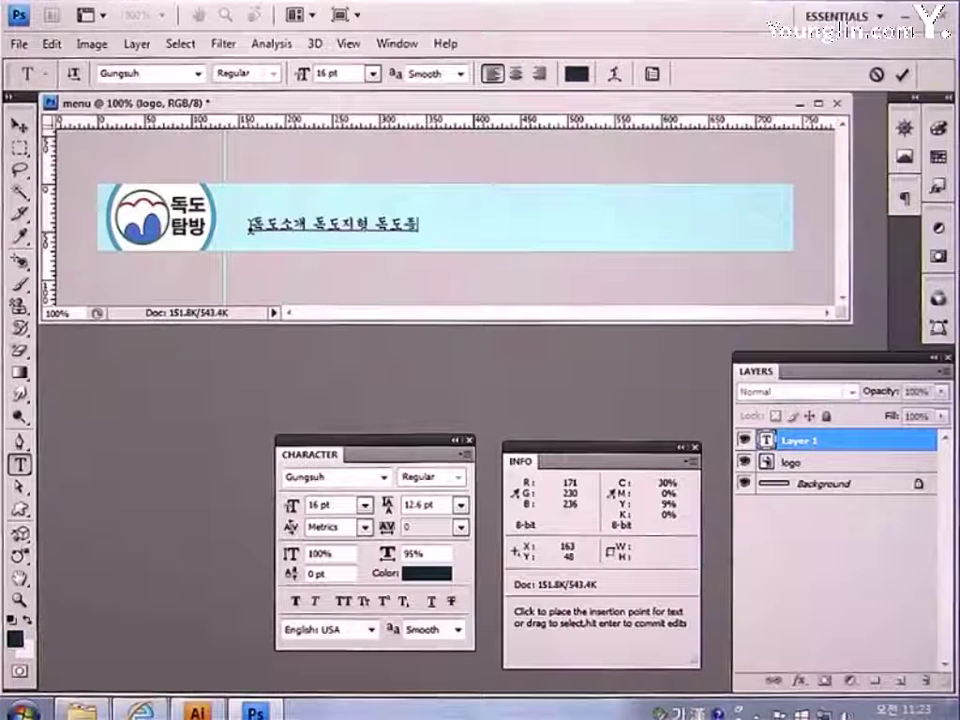
type(" 독도")
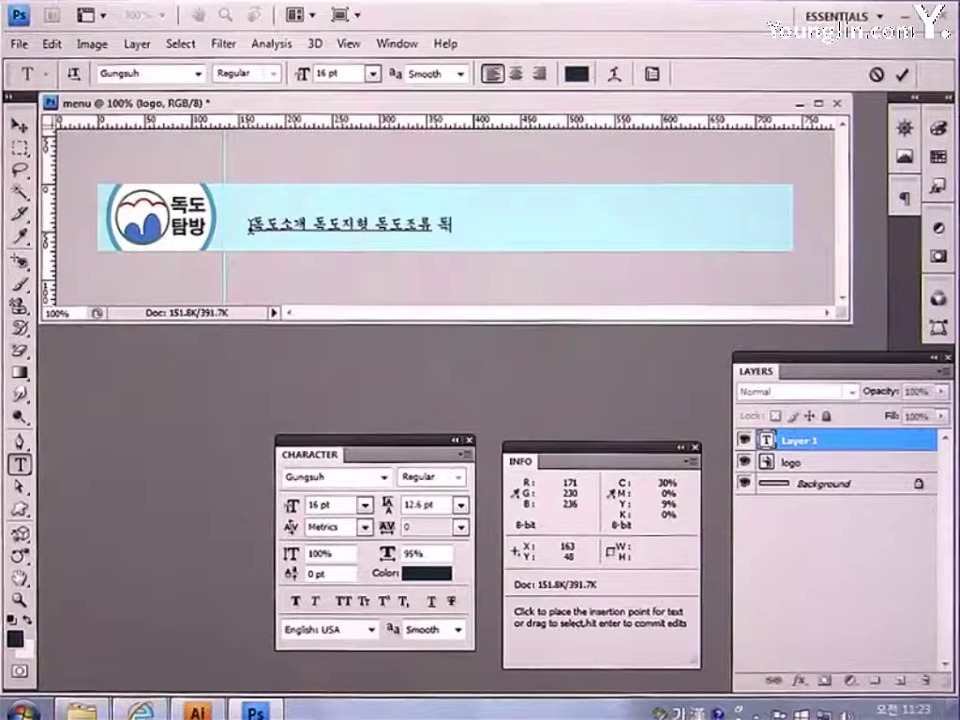
type("해양동무")
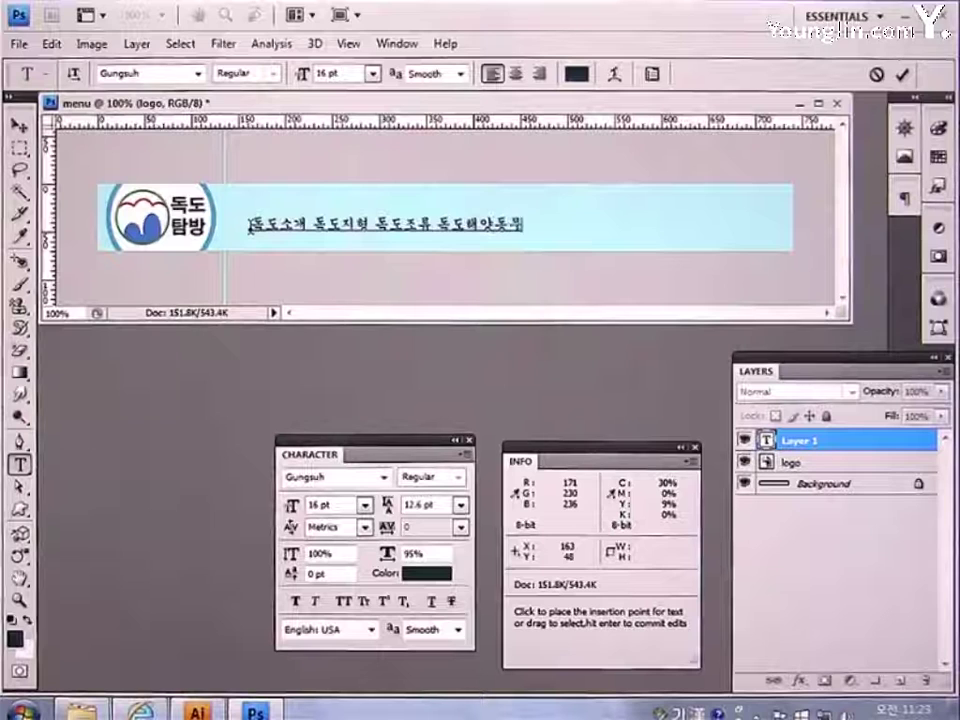
key("BackSpace")
type("독")
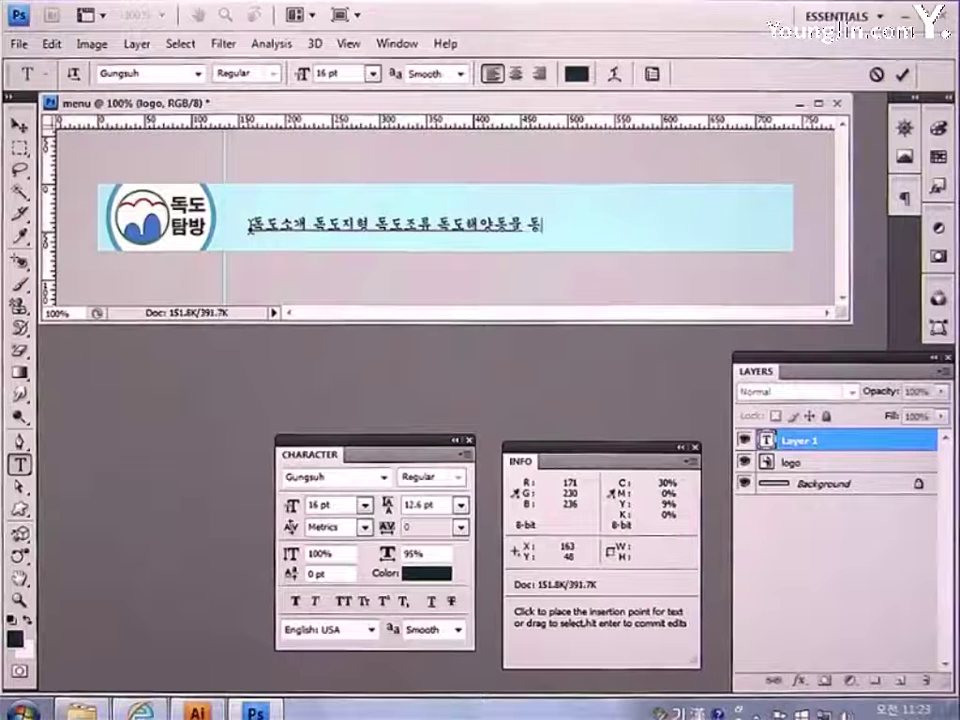
type("도화")
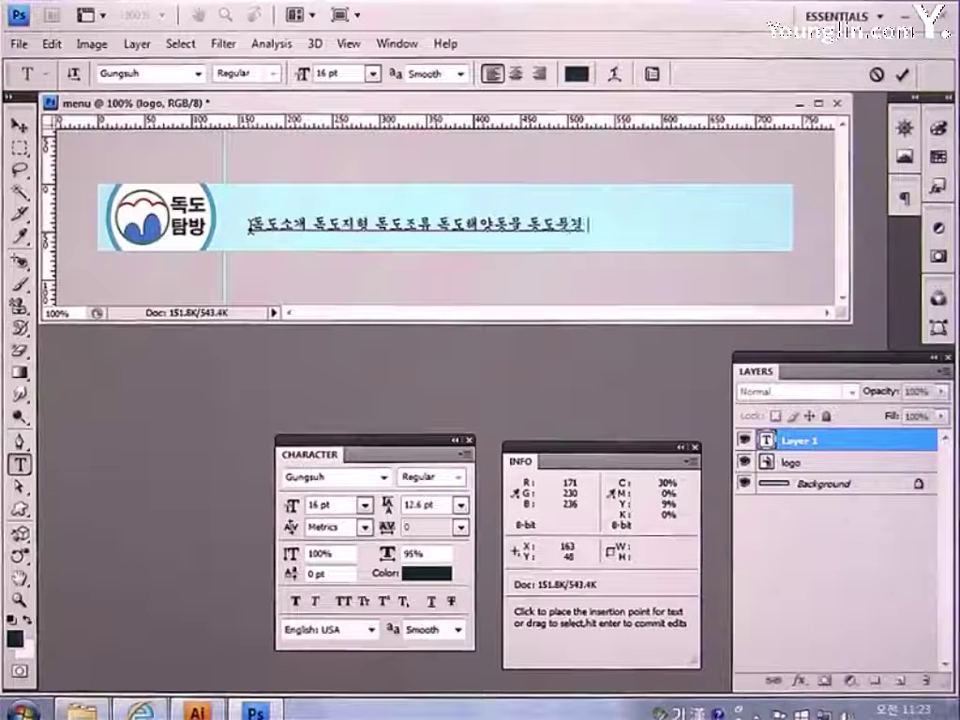
type(" 게시판")
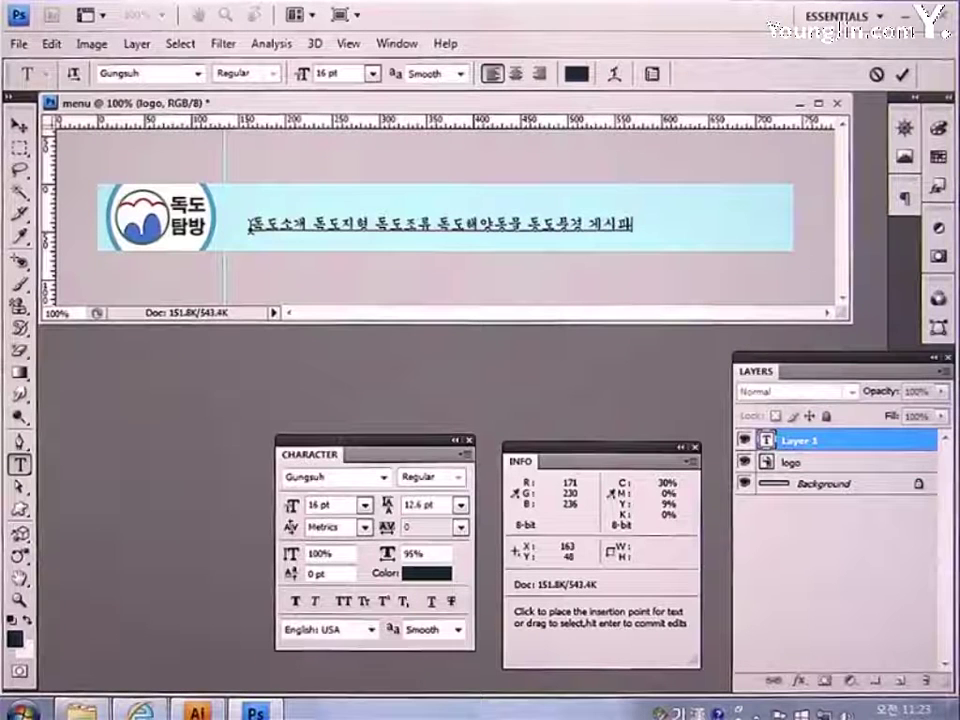
- Widen the gaps between the six menu entries with extra spaces and commit the text with the Move tool
left_click(307, 222)
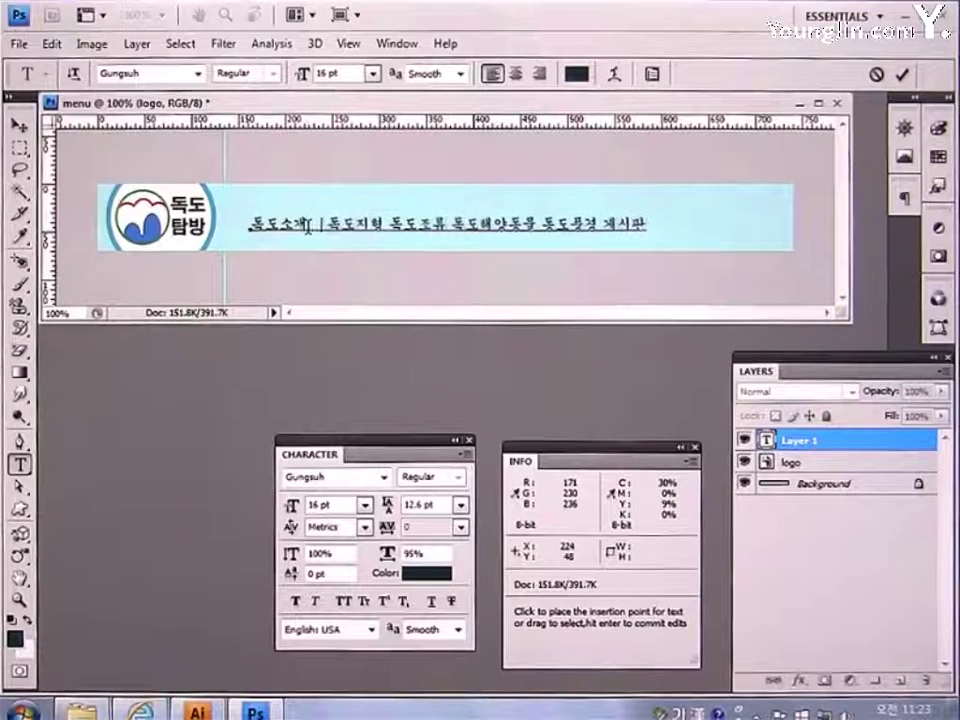
left_click(397, 222)
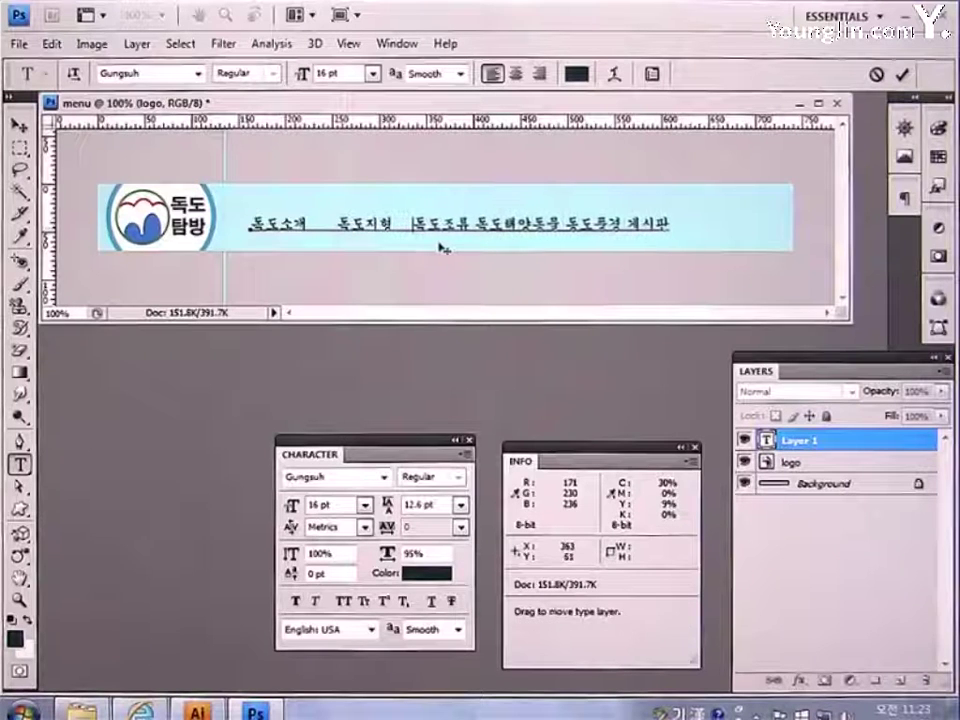
left_click(478, 222)
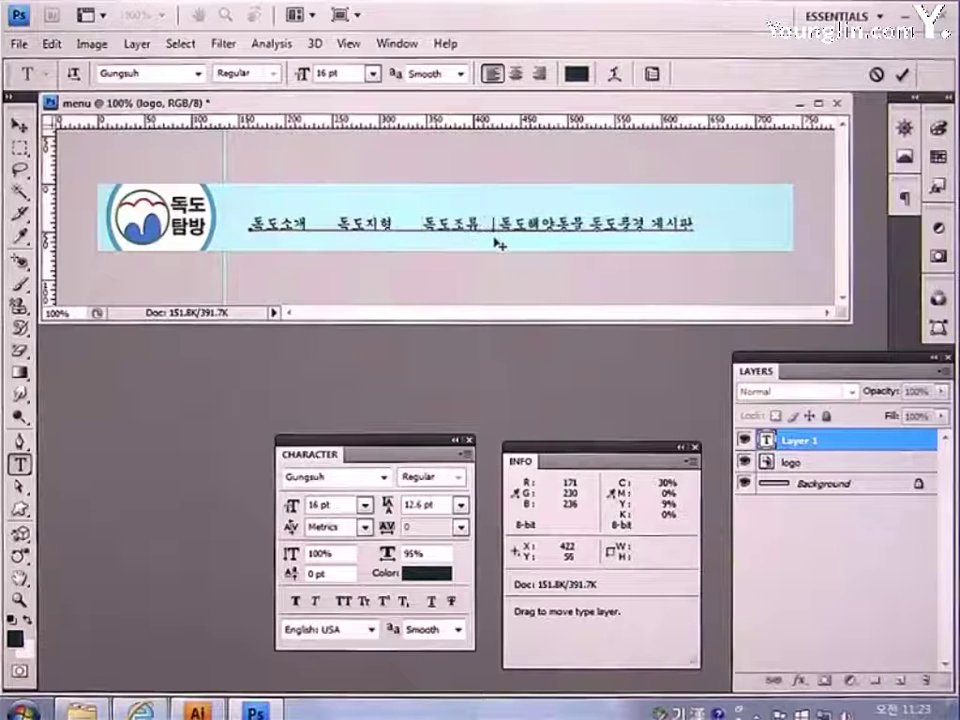
left_click(590, 222)
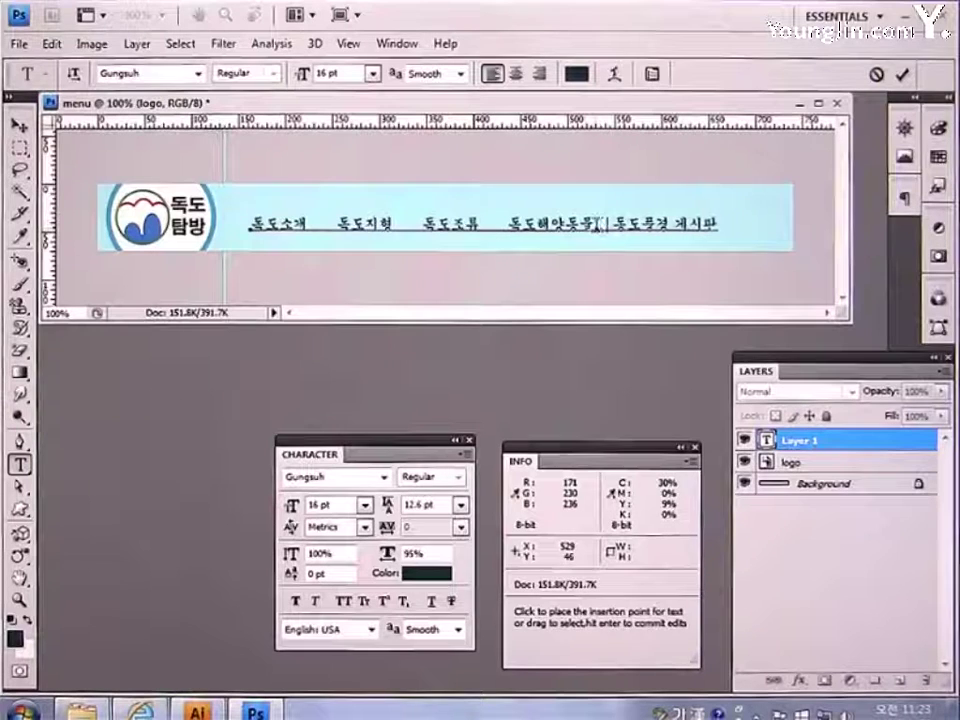
left_click(684, 222)
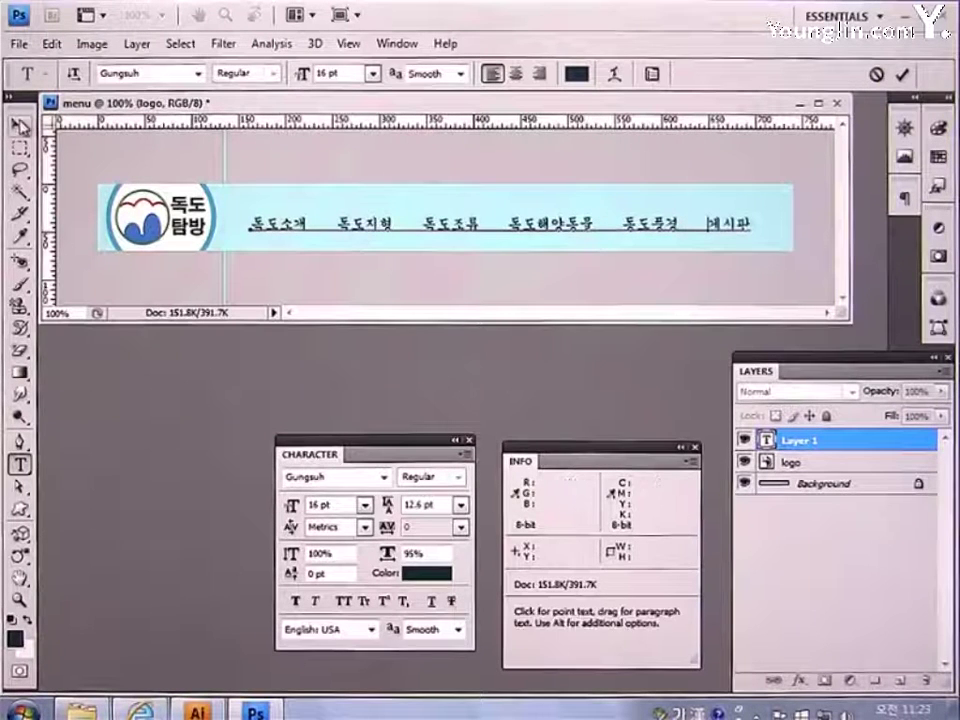
left_click(19, 125)
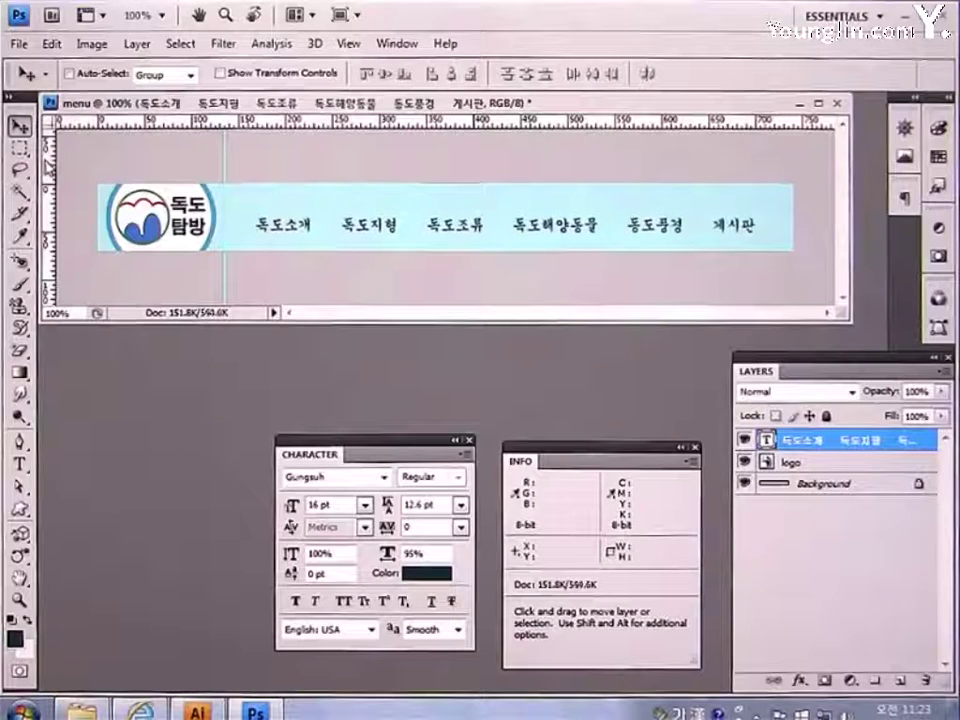
- Add a Stroke effect to the menu text layer with a size of 2 px and the position Outside
right_click(856, 447)
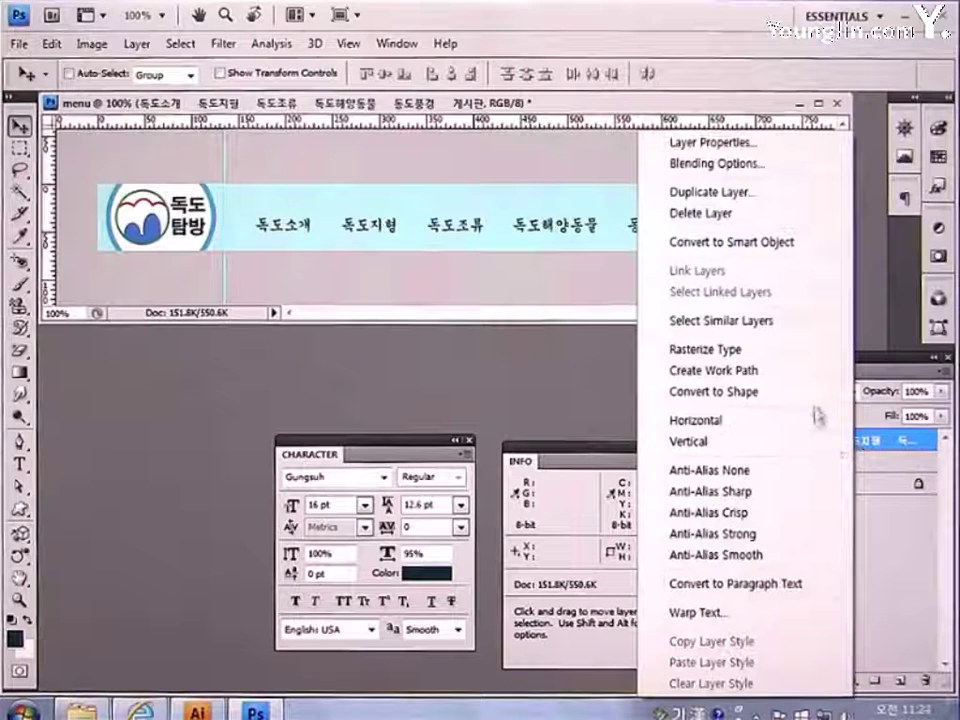
left_click(783, 166)
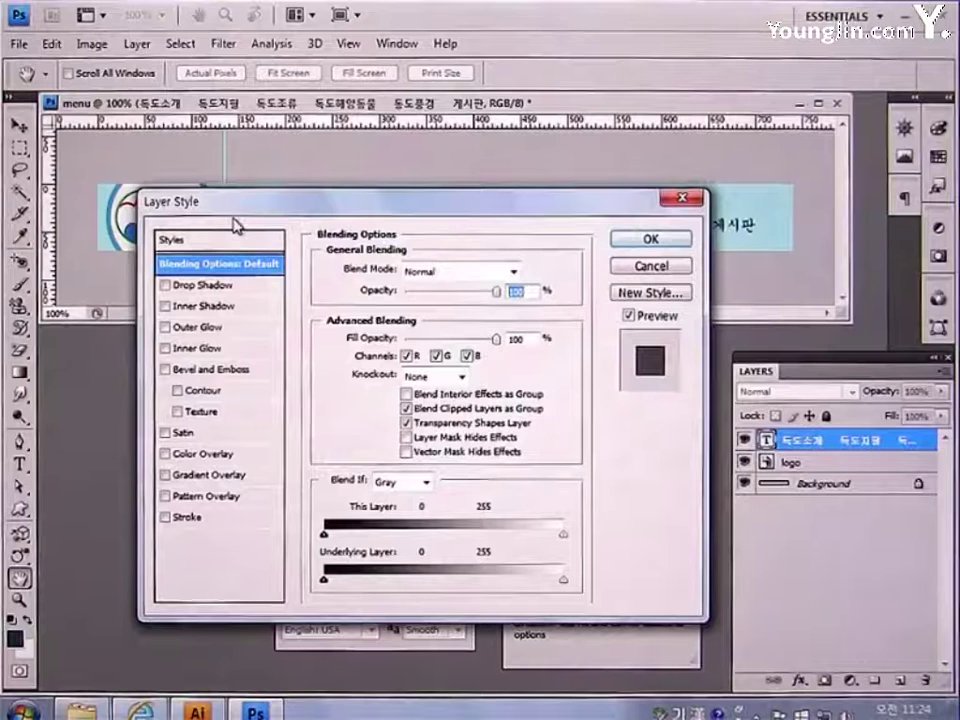
left_click(188, 518)
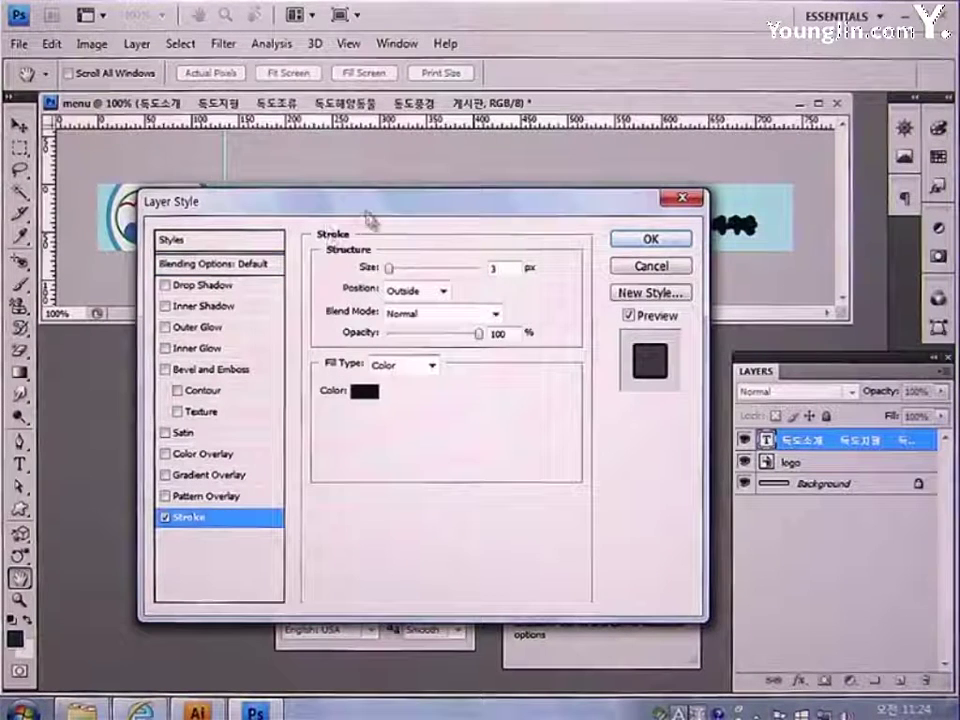
double_click(497, 268)
type("2")
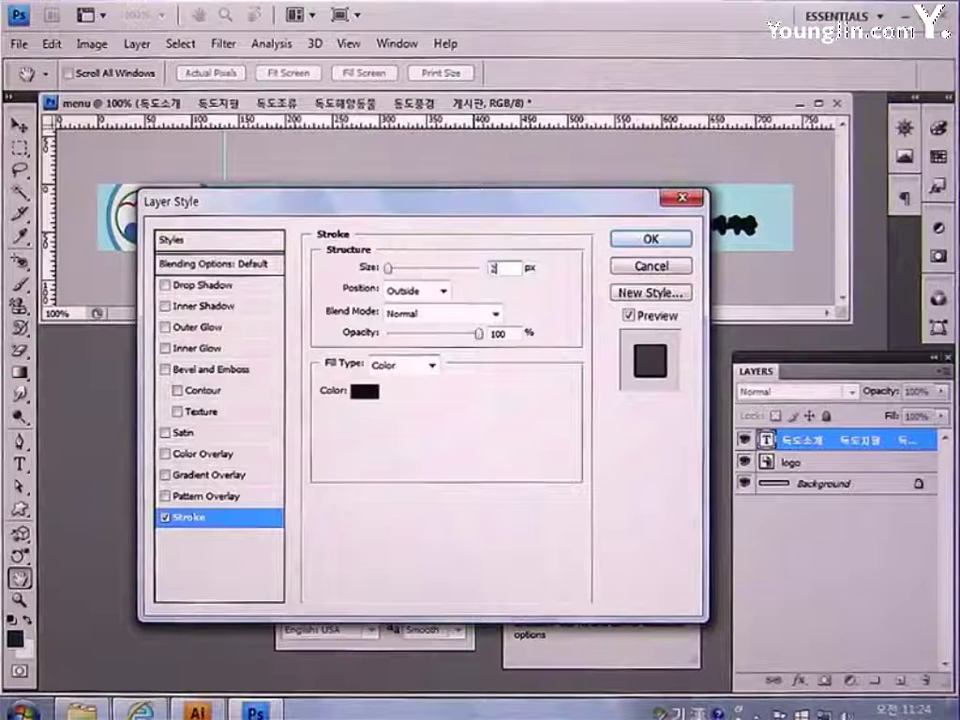
left_click(441, 291)
left_click(415, 316)
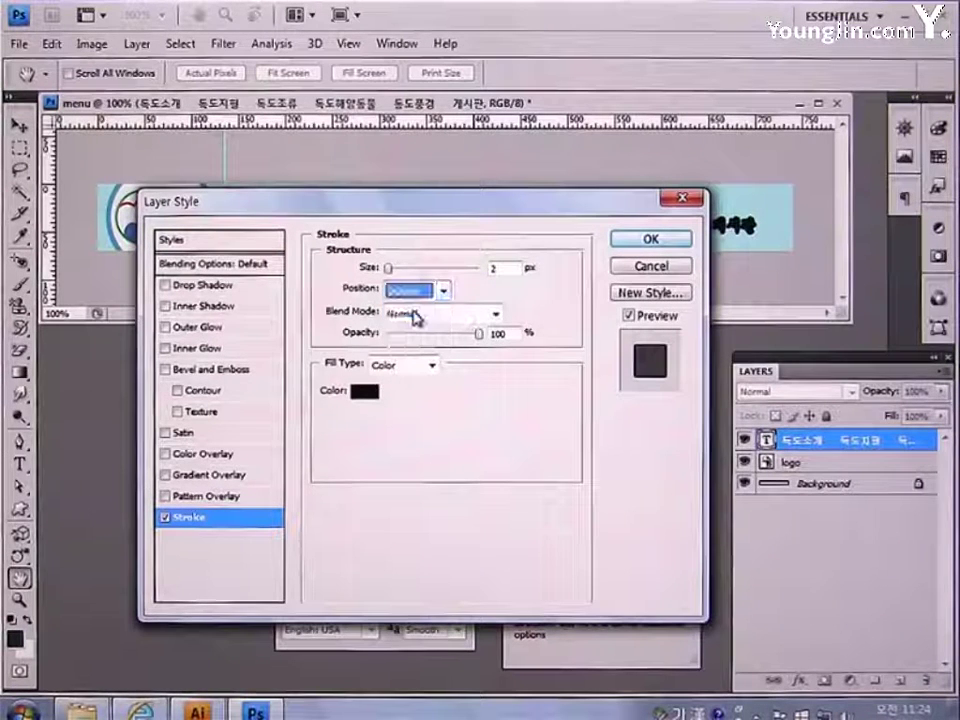
- Set the stroke color to white, ffffff, and apply the layer style to the menu text
left_click(370, 397)
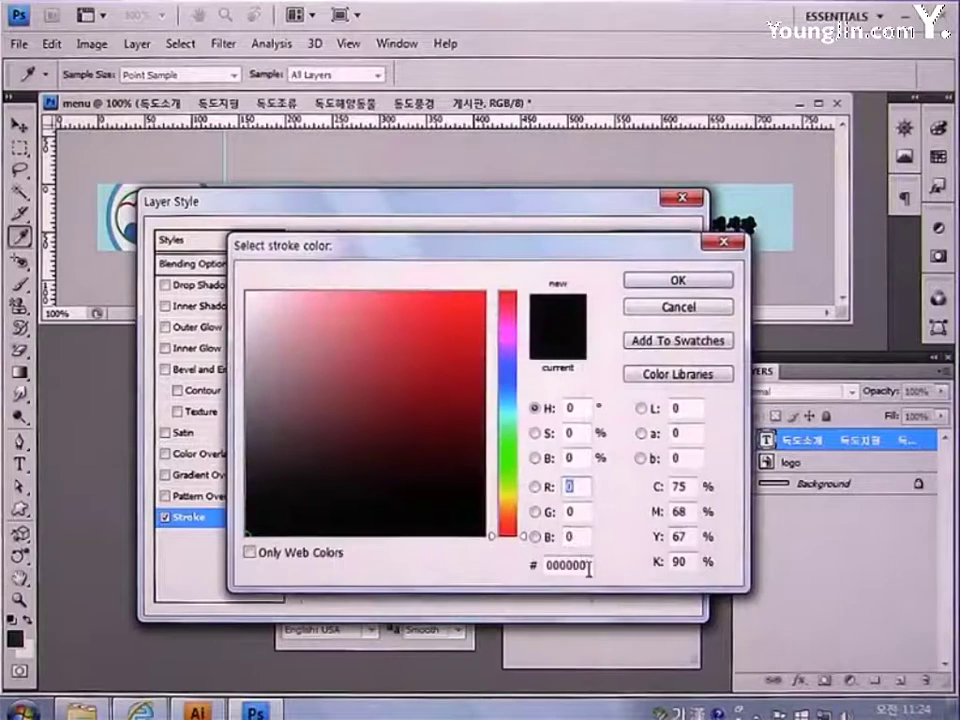
double_click(589, 568)
key("BackSpace")
type("fff")
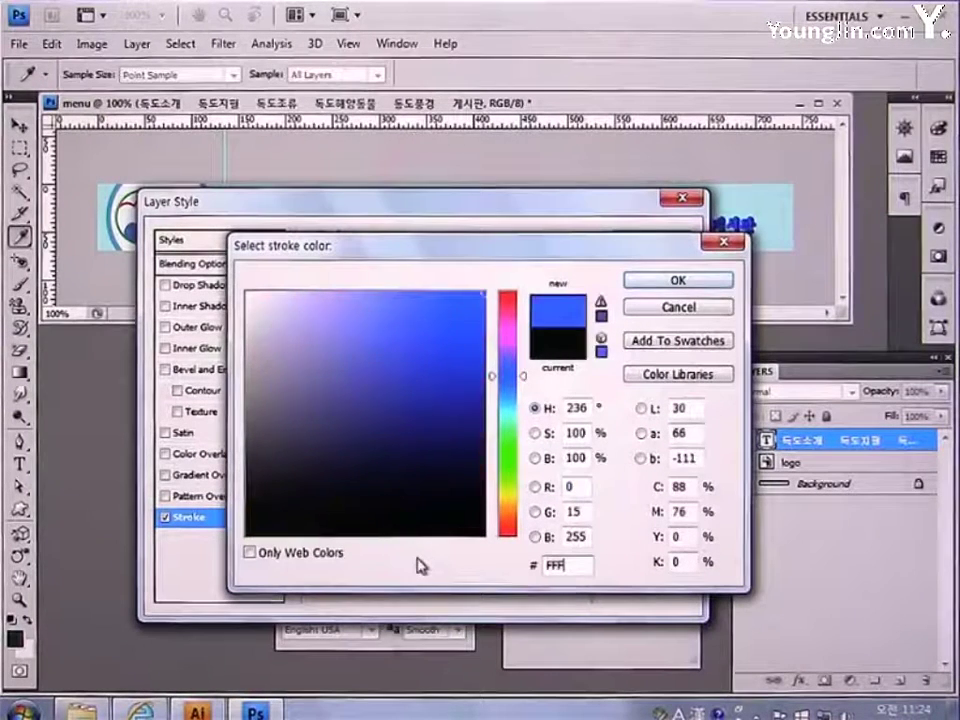
type("fff")
key("Return")
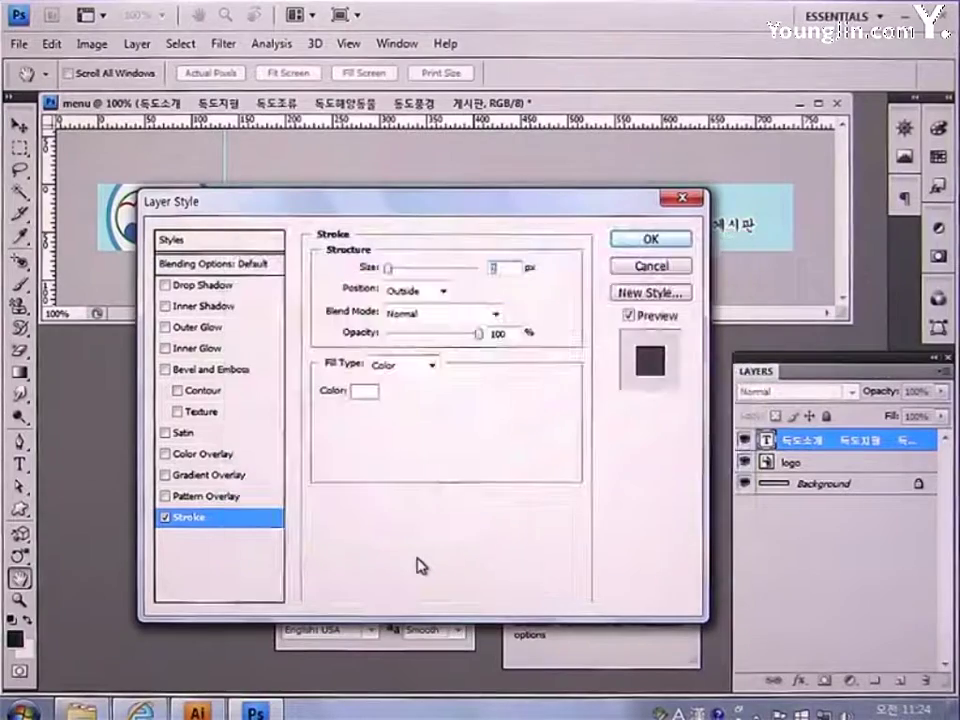
left_click(662, 239)
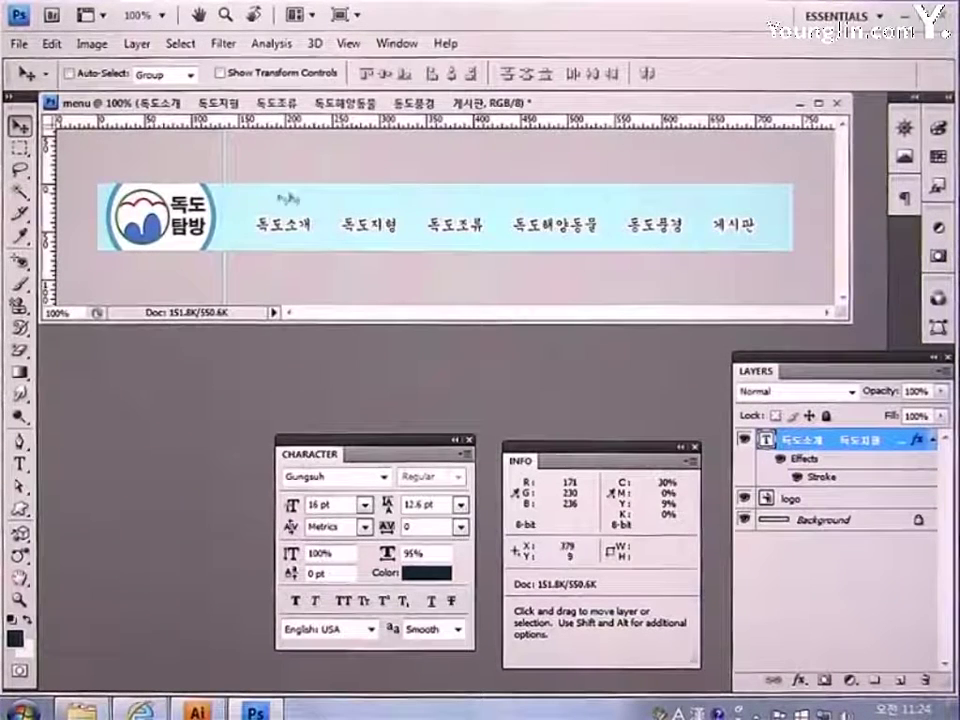
- Place five vertical guides in the gaps between the menu entries, at about 240, 335, 425, 550 and 640 px
left_click_drag(53, 200, 60, 199)
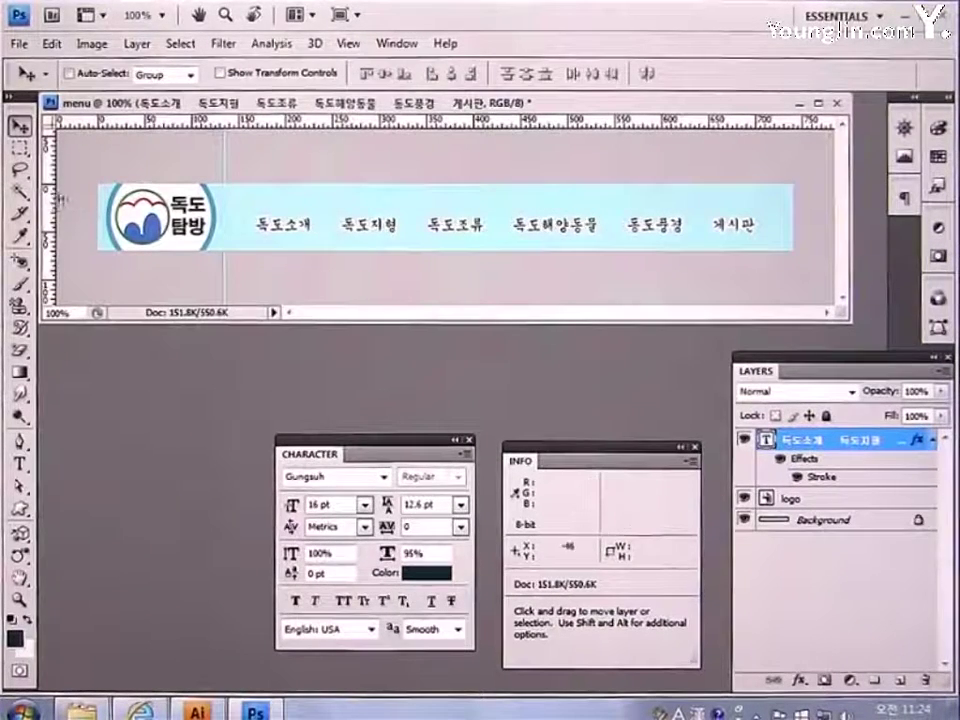
left_click_drag(236, 256, 325, 271)
left_click_drag(54, 259, 248, 265)
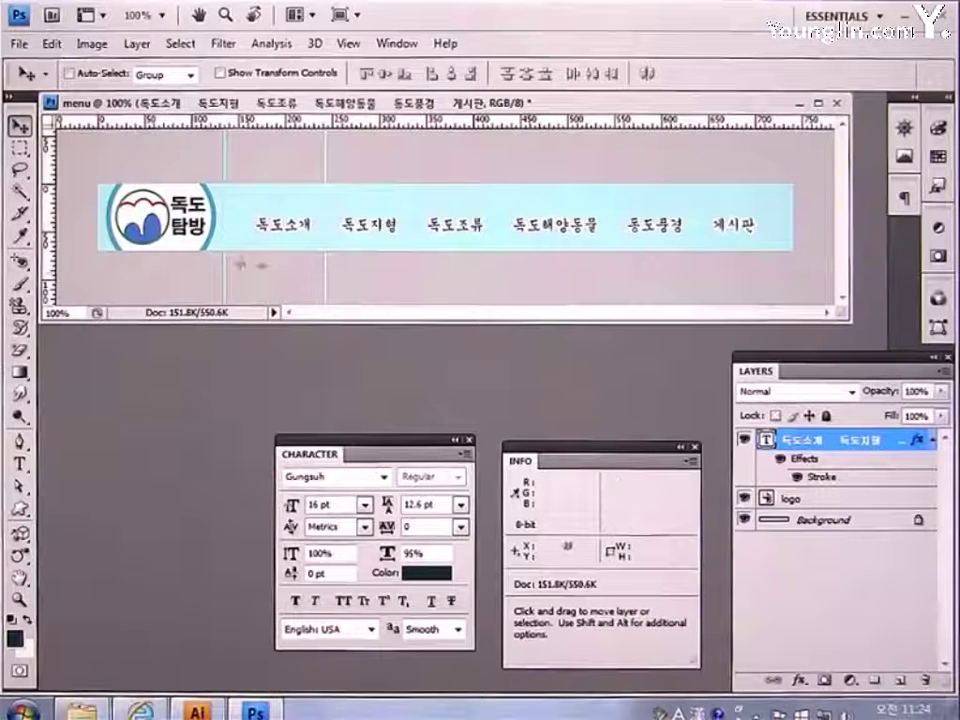
left_click_drag(409, 269, 409, 266)
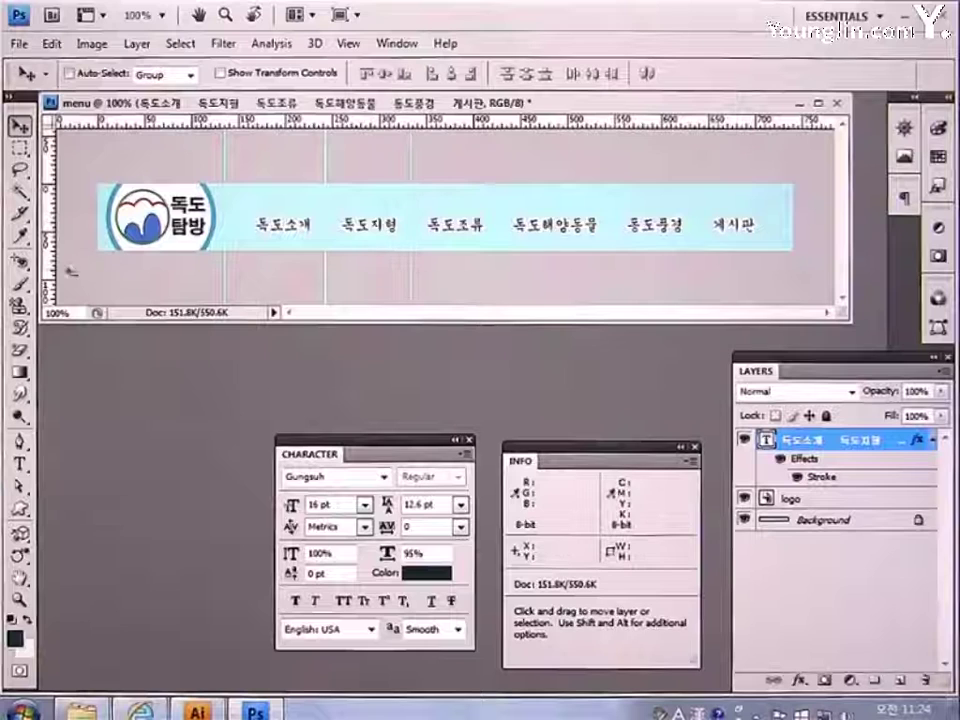
left_click_drag(52, 266, 497, 274)
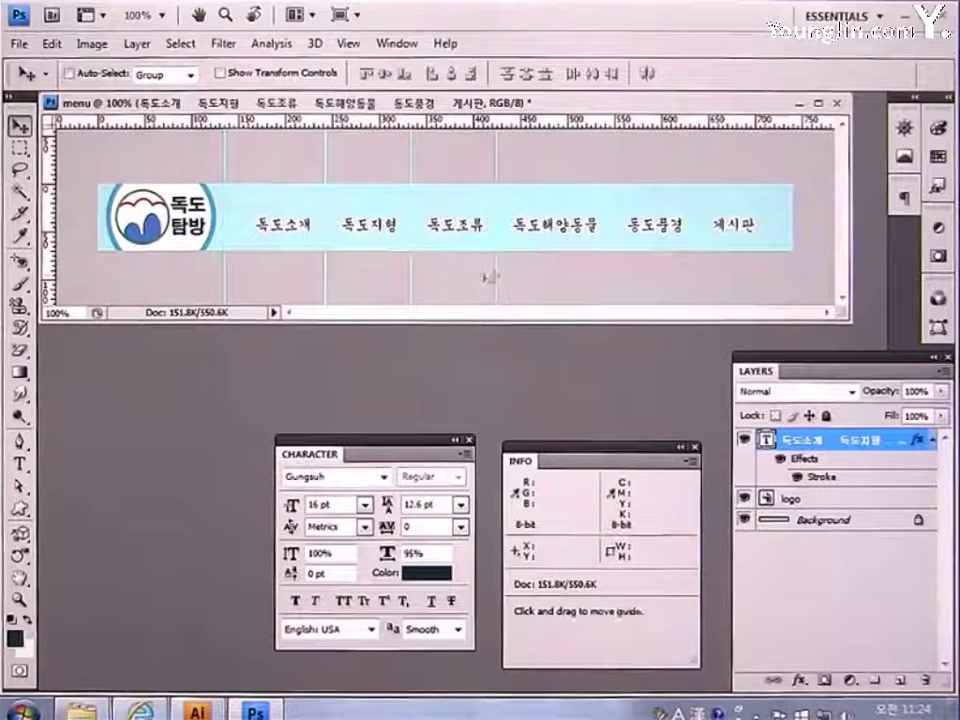
left_click_drag(52, 262, 614, 253)
left_click_drag(47, 216, 698, 286)
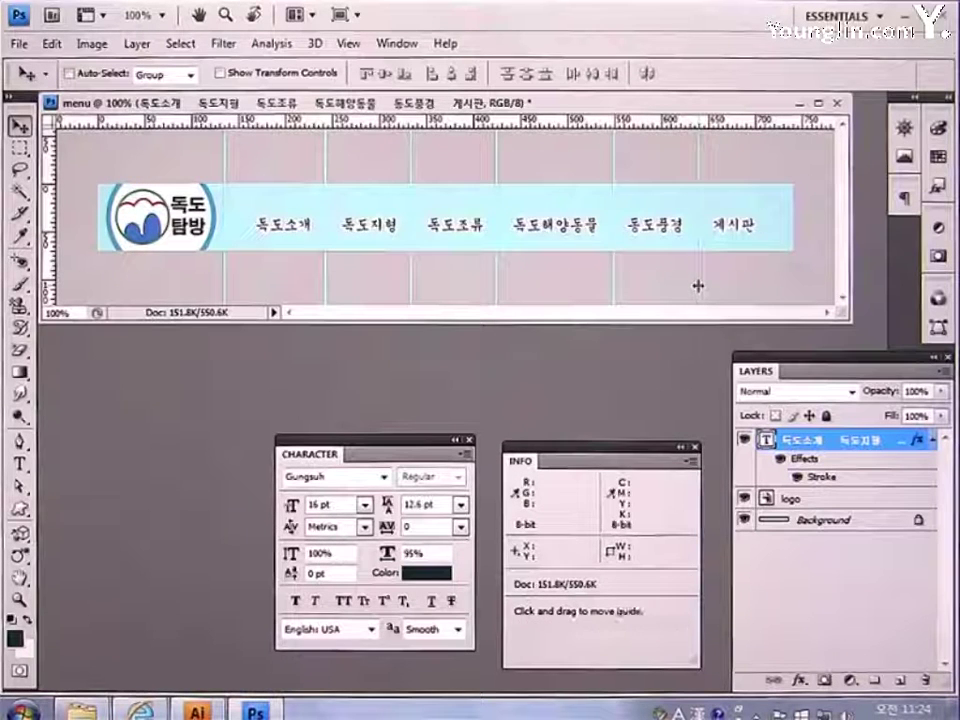
- Divide the banner into slices along the guides with the Slice tool
key("c")
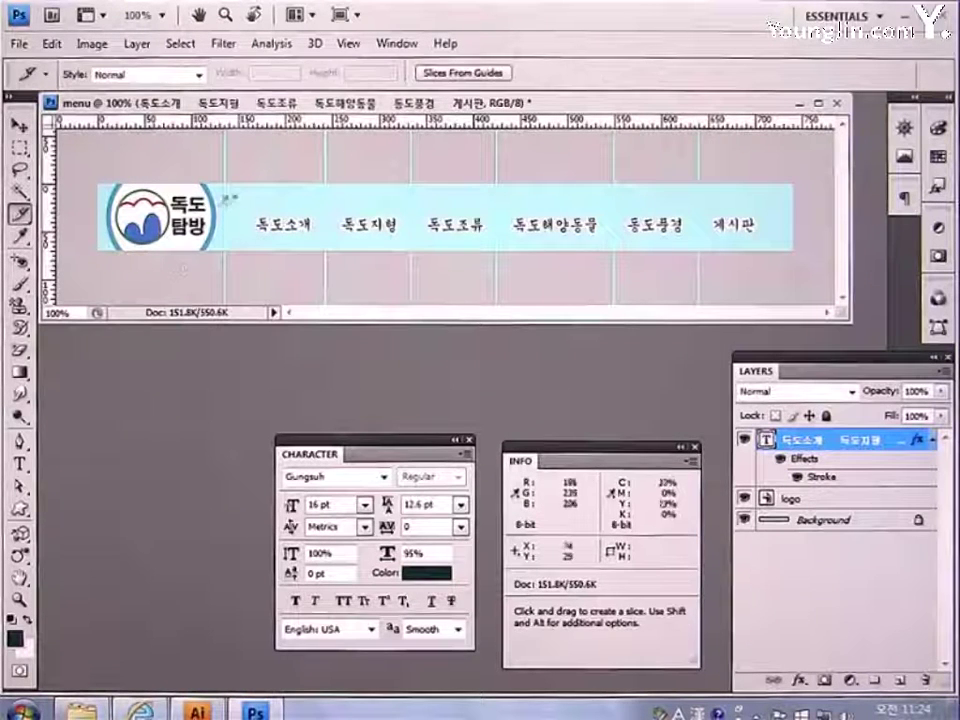
left_click(460, 74)
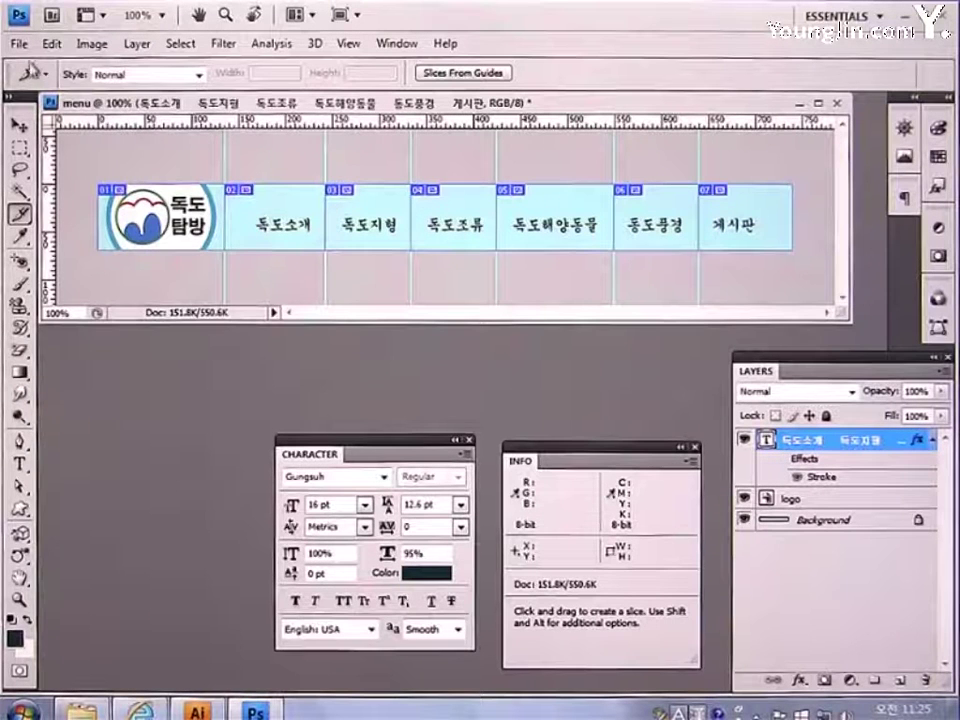
- Export all slices of the banner for the web as JPEG High images under the file name menu
left_click(18, 43)
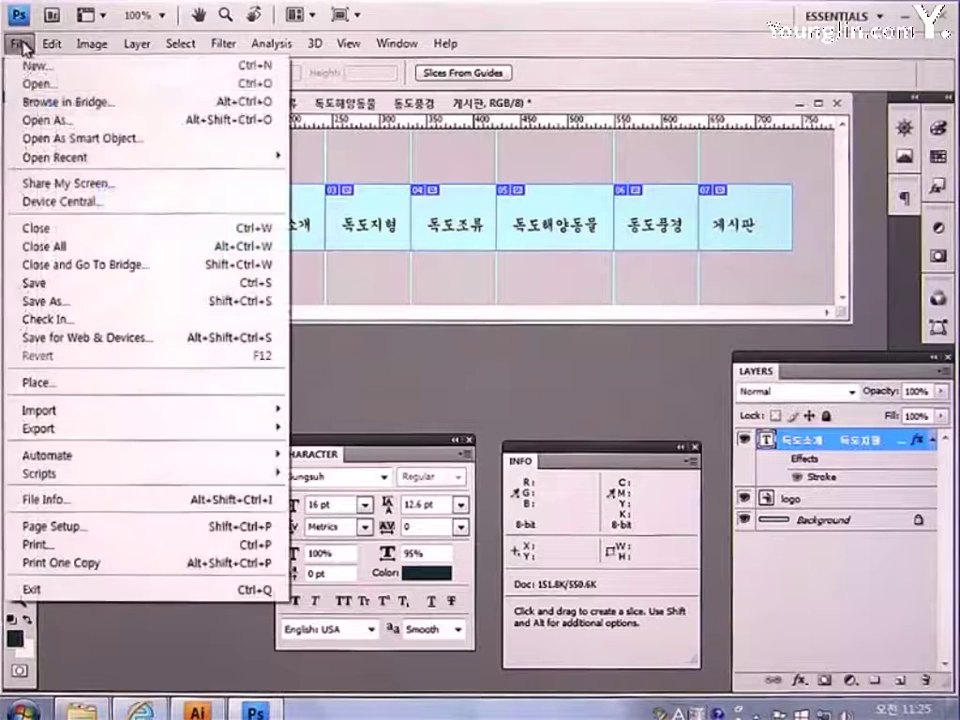
left_click(122, 340)
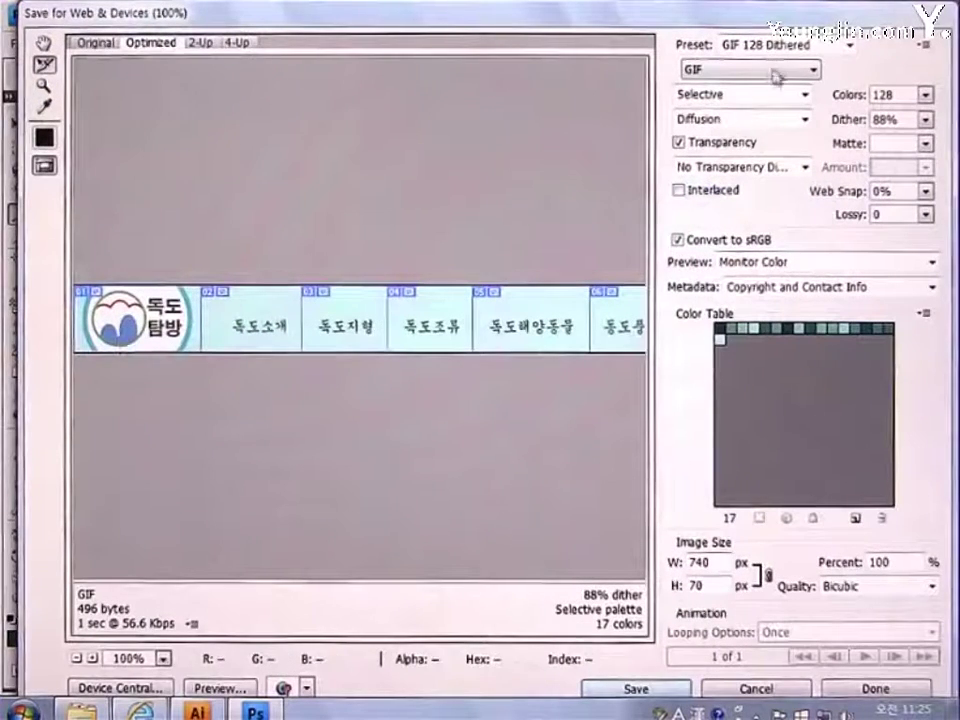
left_click(781, 46)
left_click(776, 170)
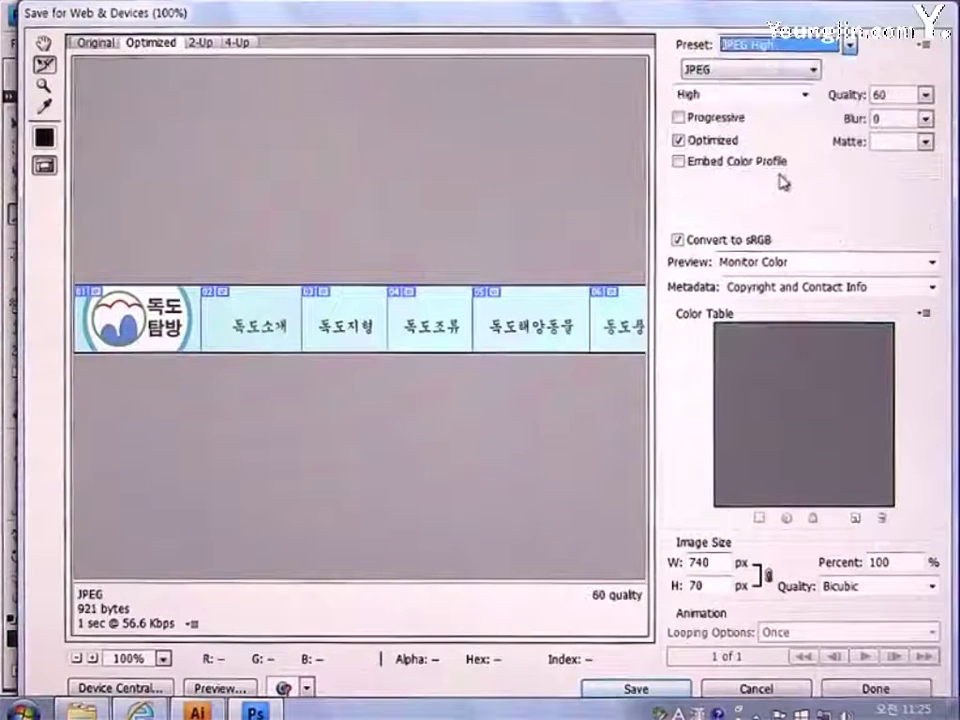
left_click(636, 689)
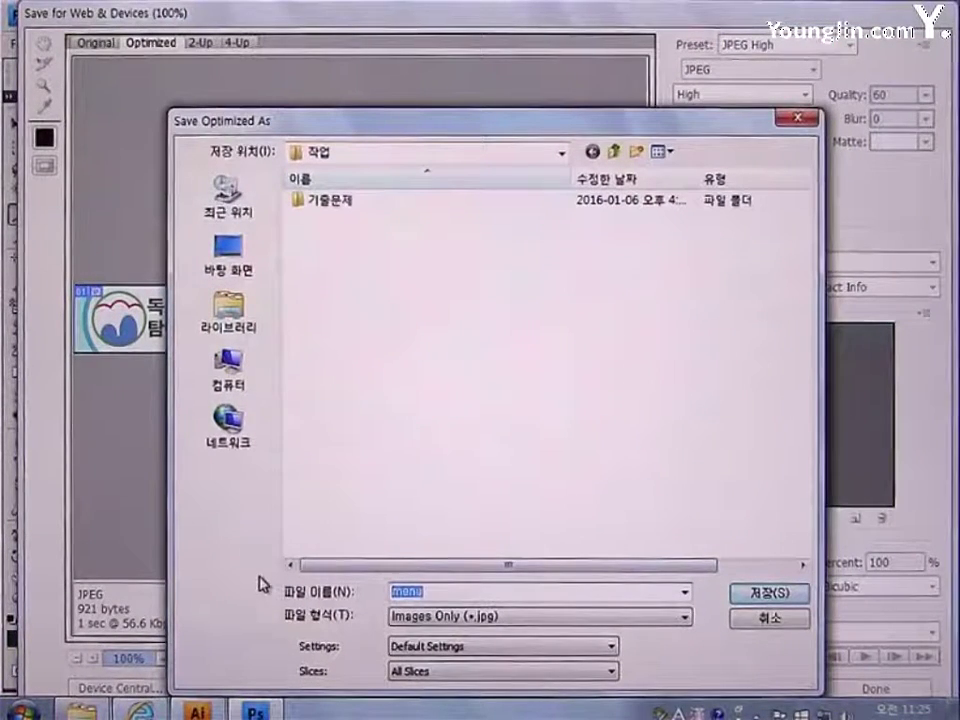
key("BackSpace")
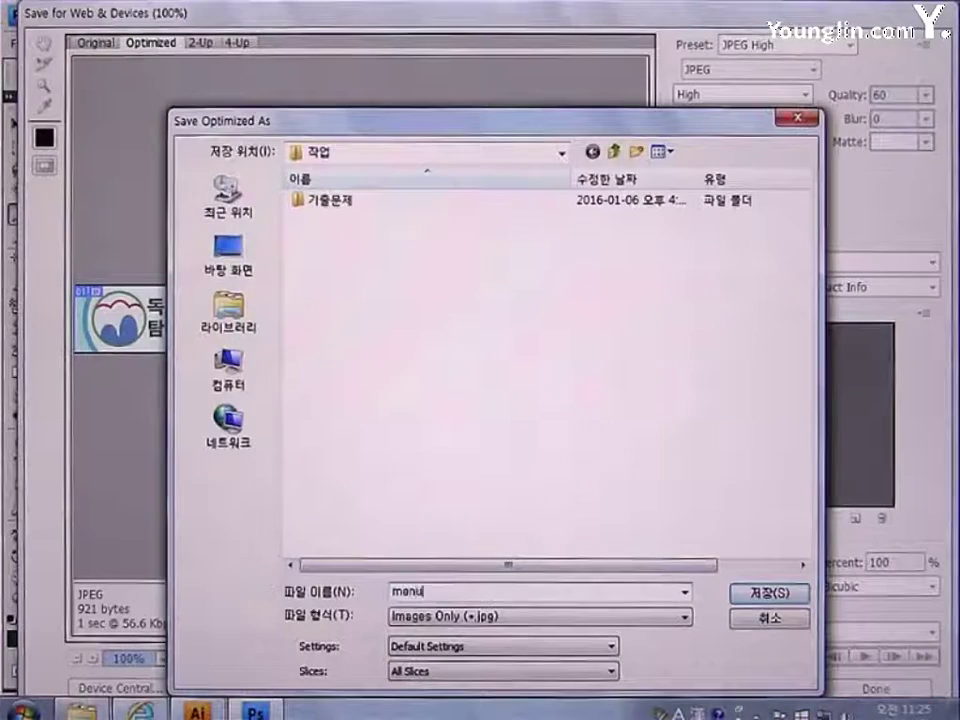
key("Return")
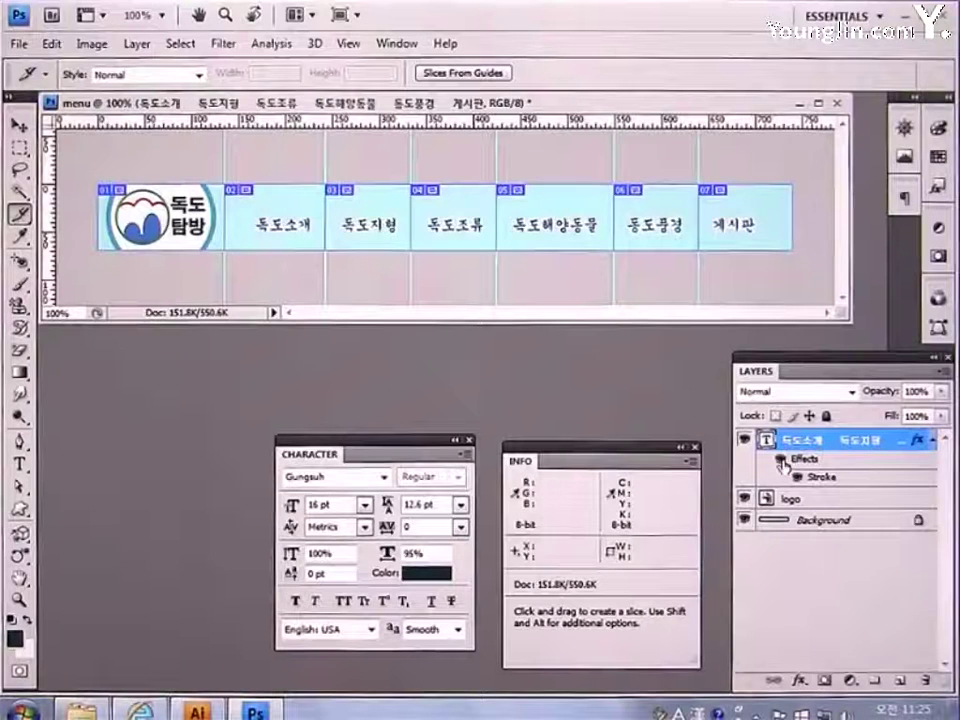
- Export the sliced banner with the visible text stroke as JPEG High images under the file name menu_over
left_click(17, 44)
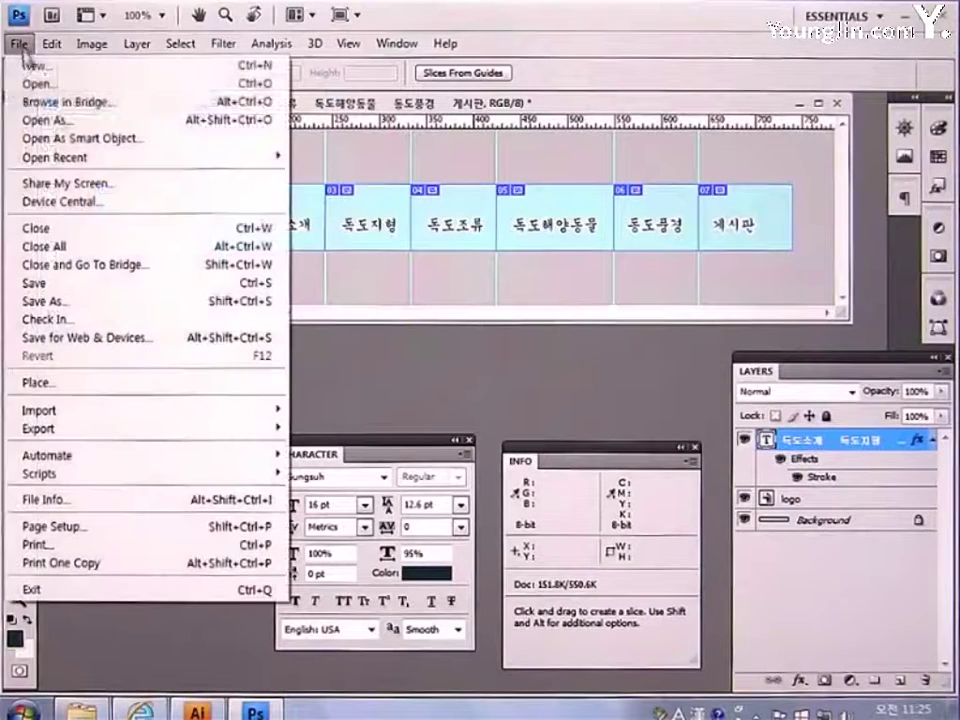
left_click(78, 337)
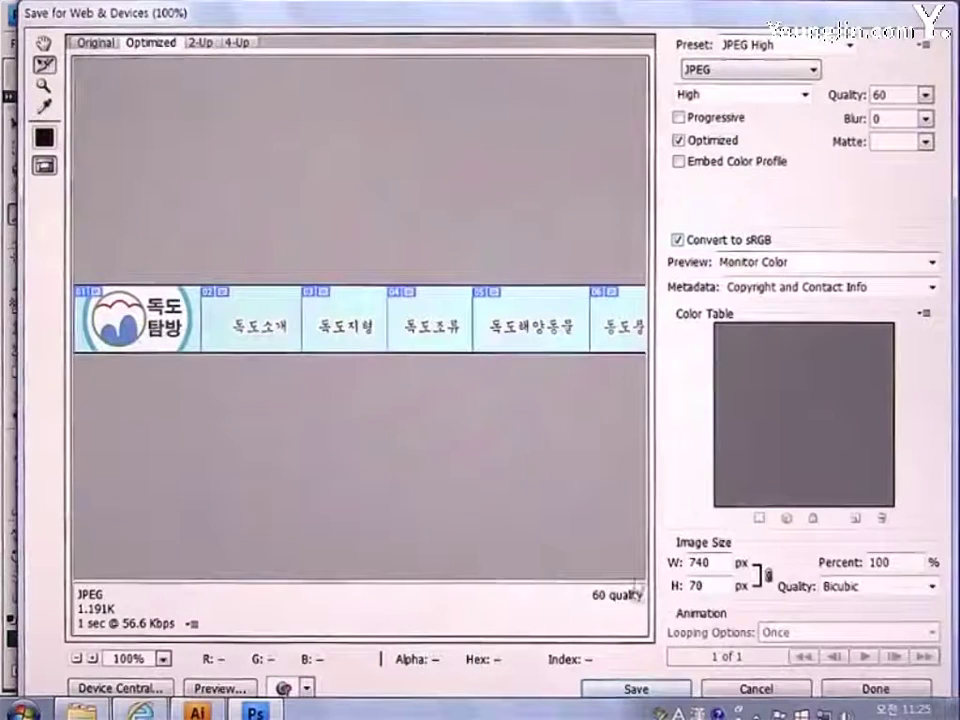
left_click(634, 689)
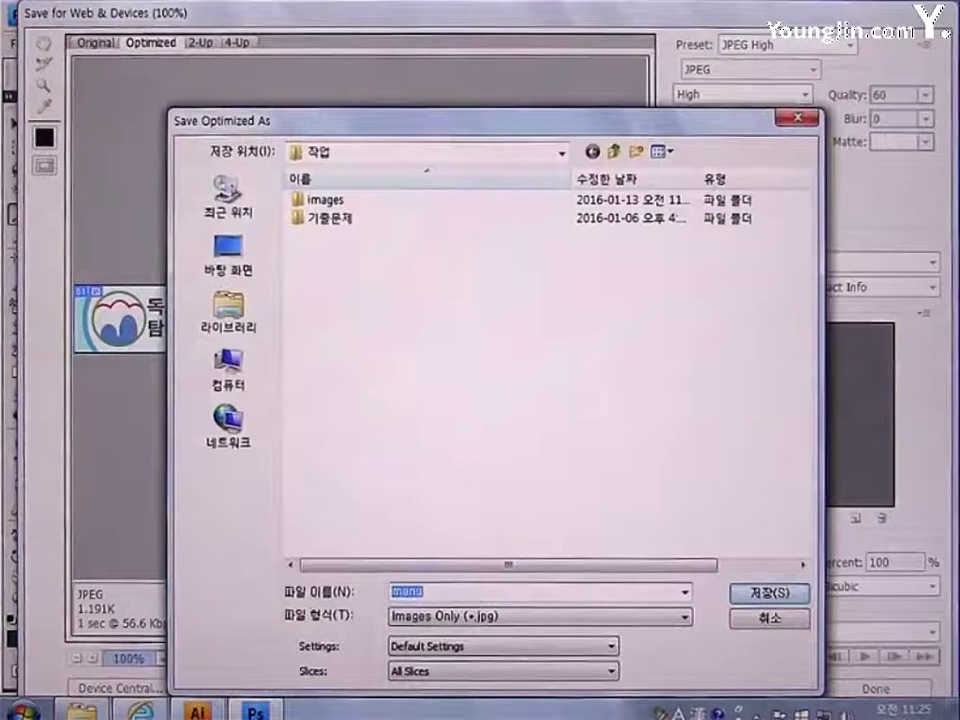
type("menu")
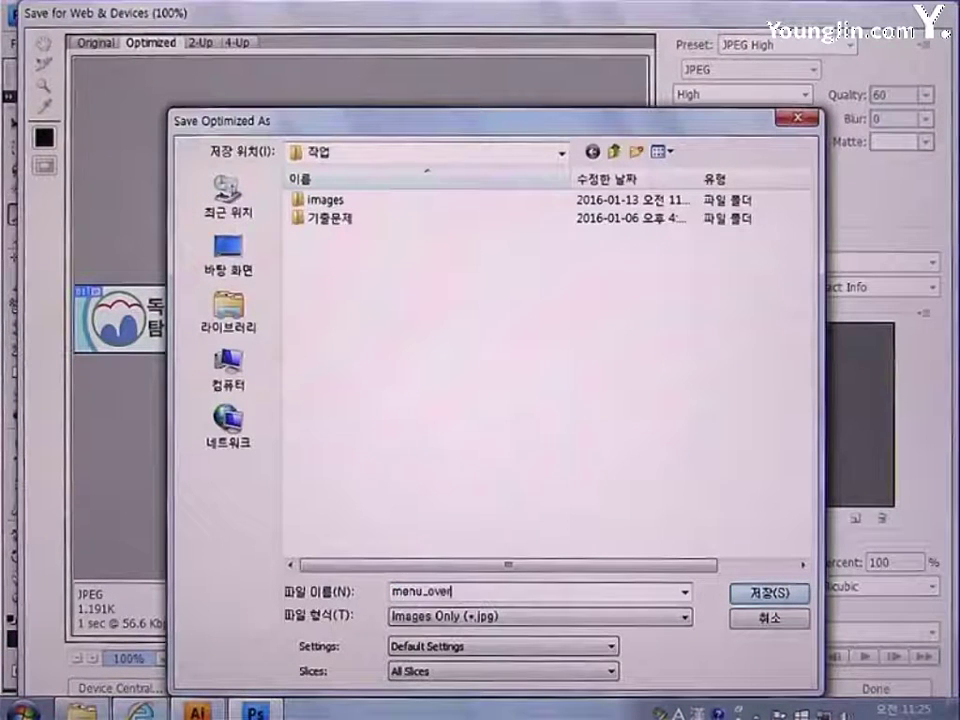
key("Return")
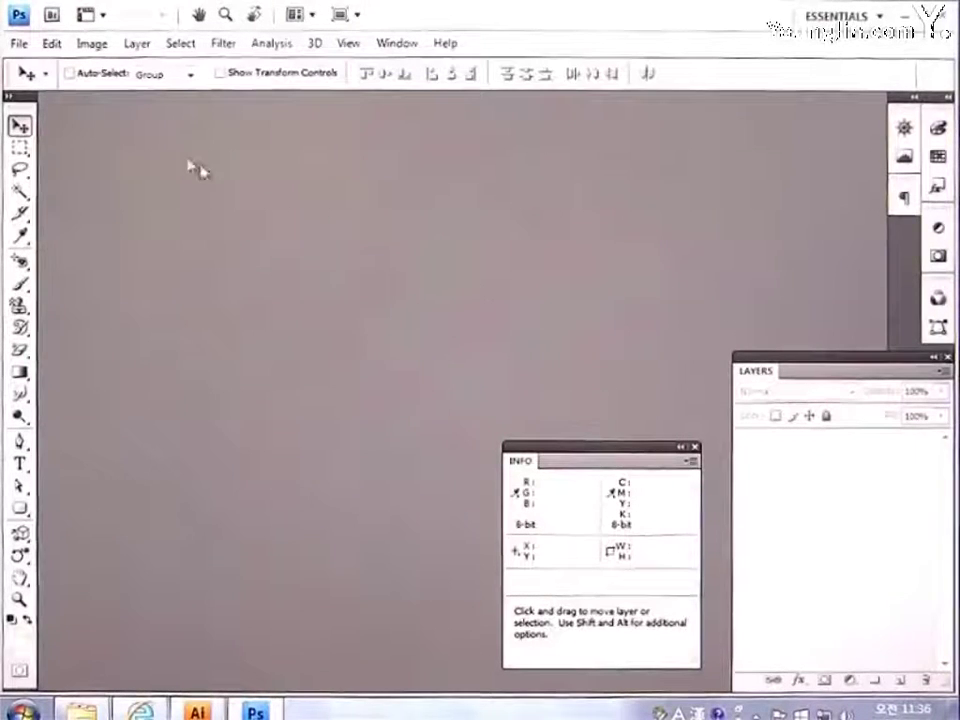
- Create a new white RGB document 870 pixels wide and 594 pixels high at 72 pixels/inch
left_click(19, 44)
left_click(32, 64)
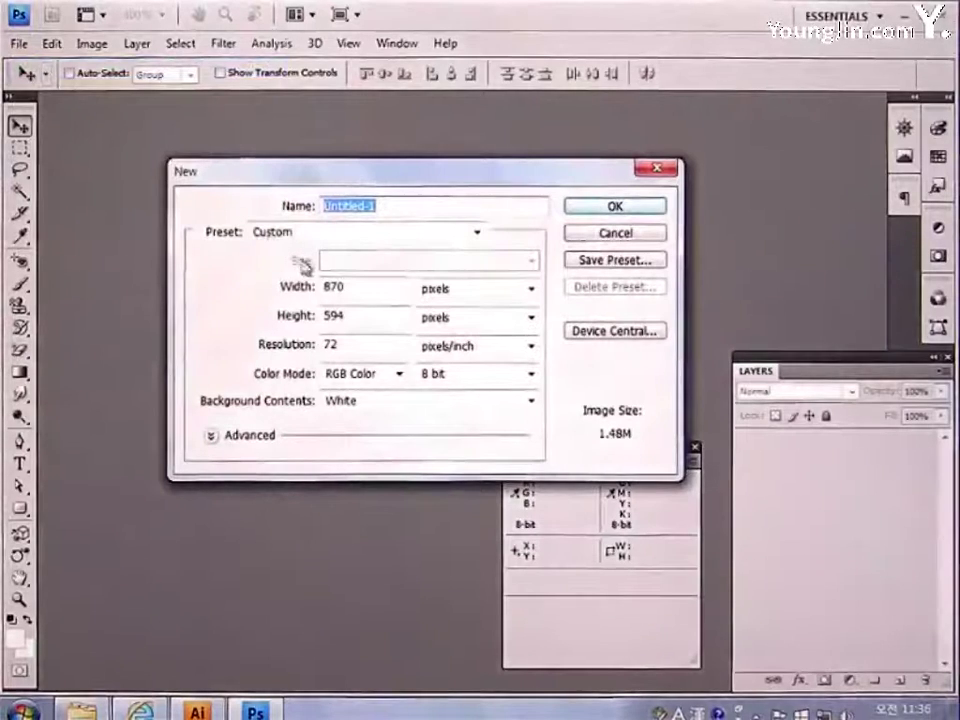
left_click(350, 287)
double_click(350, 287)
type("870")
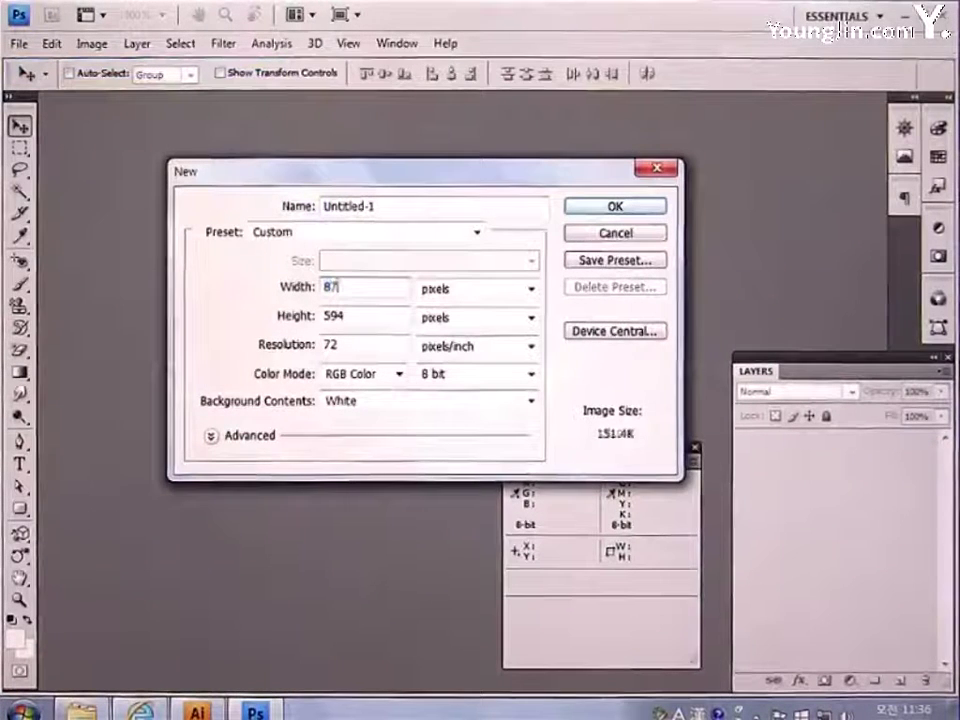
double_click(352, 320)
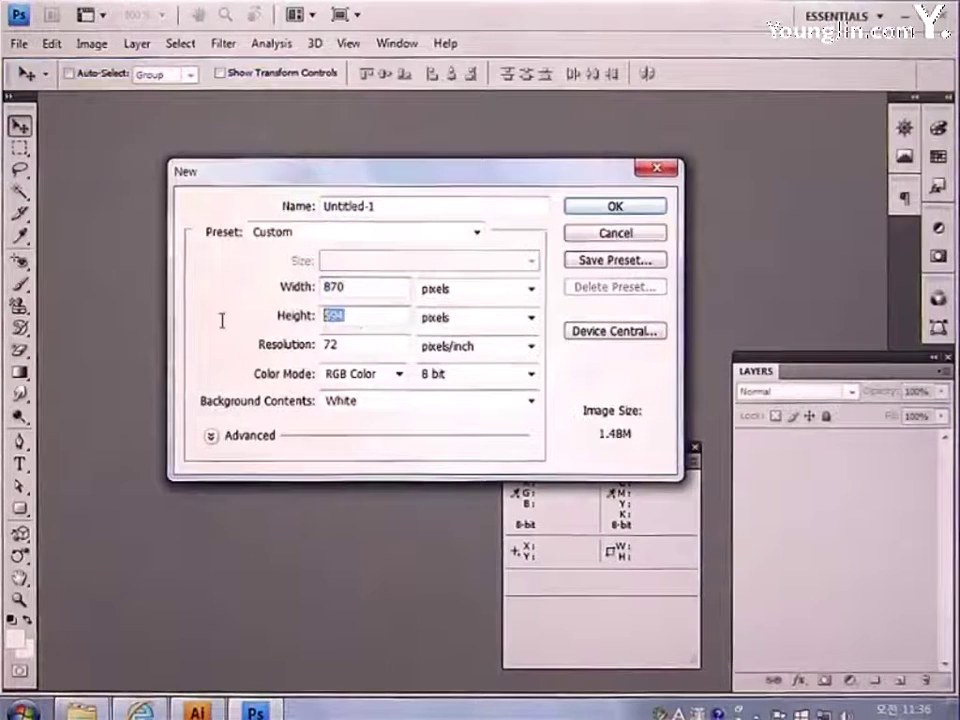
type("594")
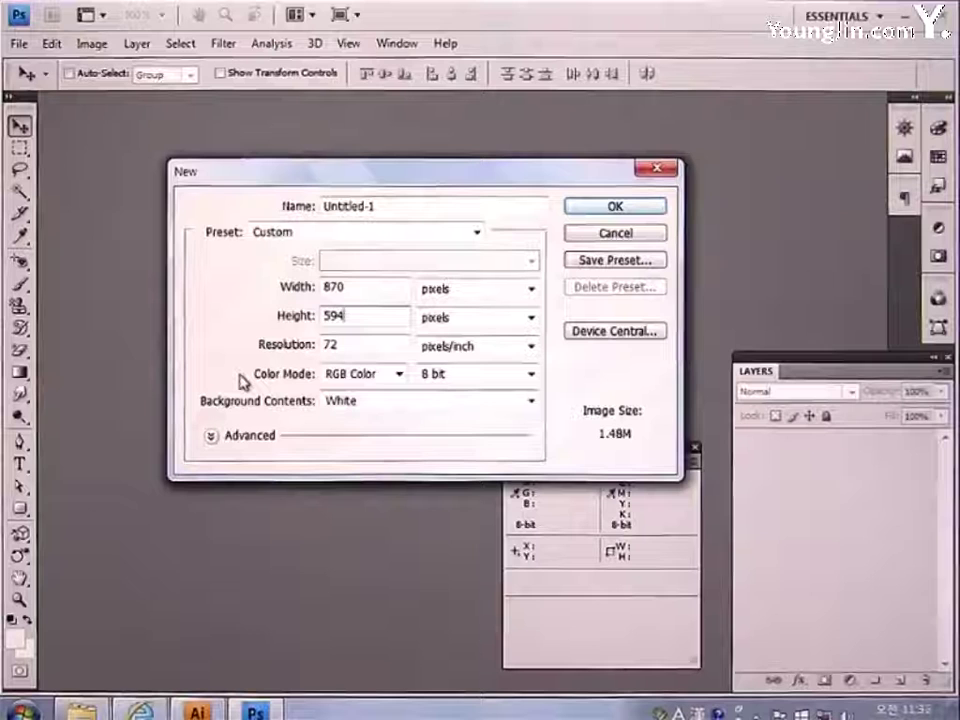
left_click(610, 207)
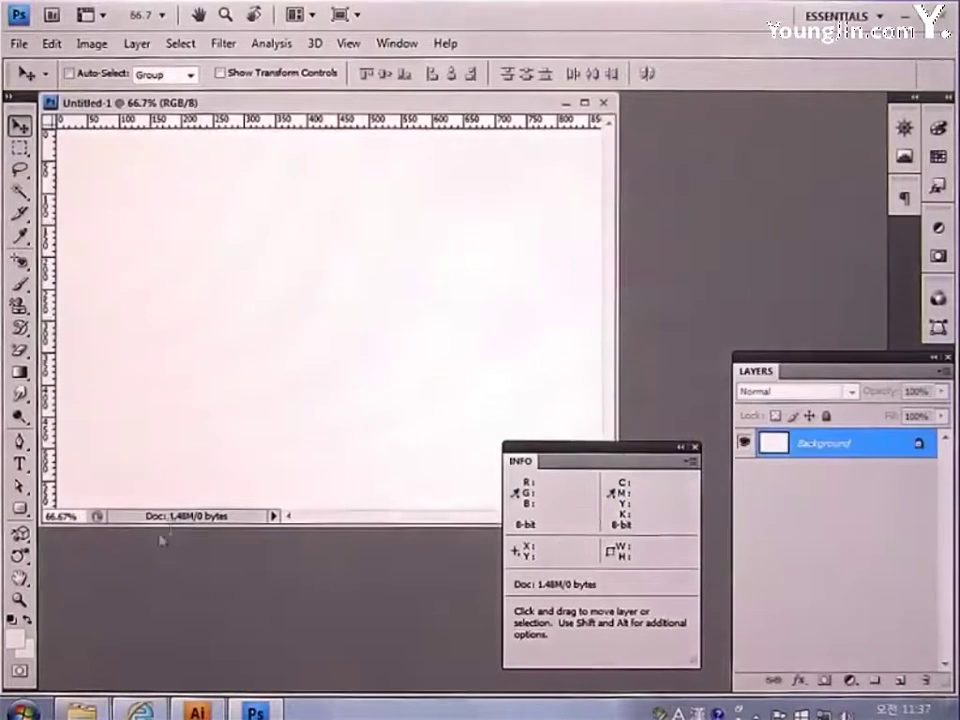
- Place a vertical guide at about 770 px in the new document
double_click(19, 600)
left_click_drag(617, 399, 707, 404)
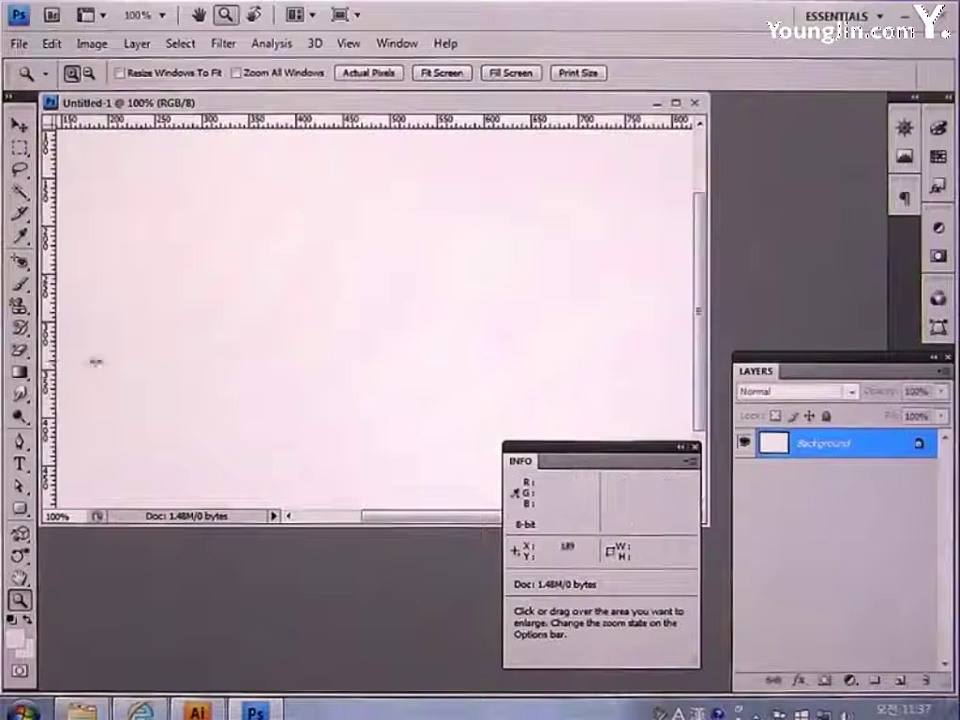
left_click_drag(542, 337, 643, 336)
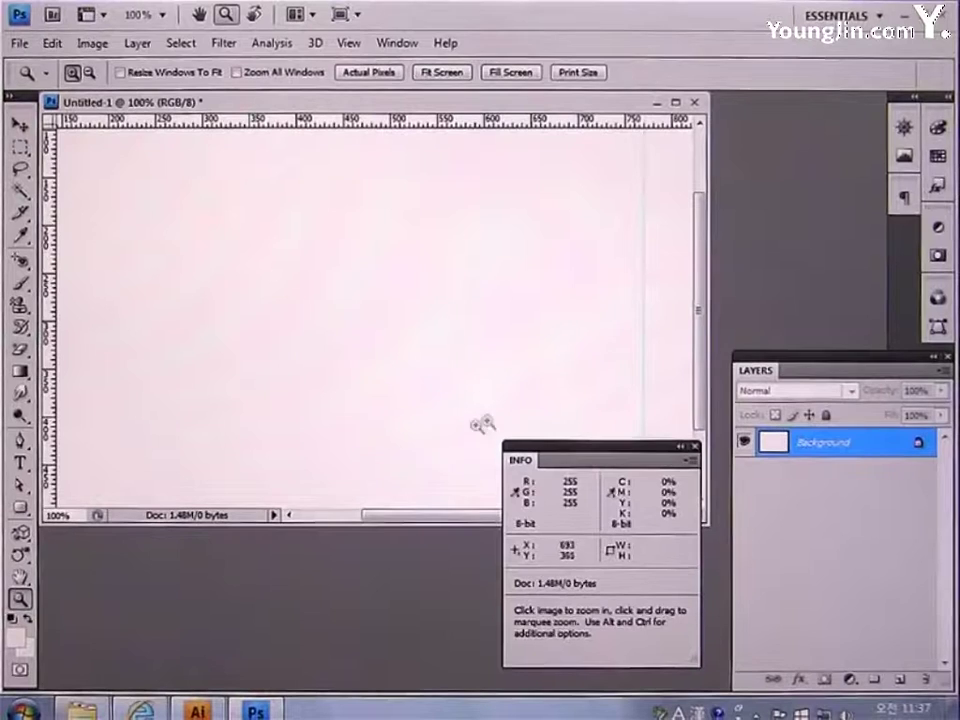
- Set the foreground color to white
left_click(17, 638)
left_click(306, 354)
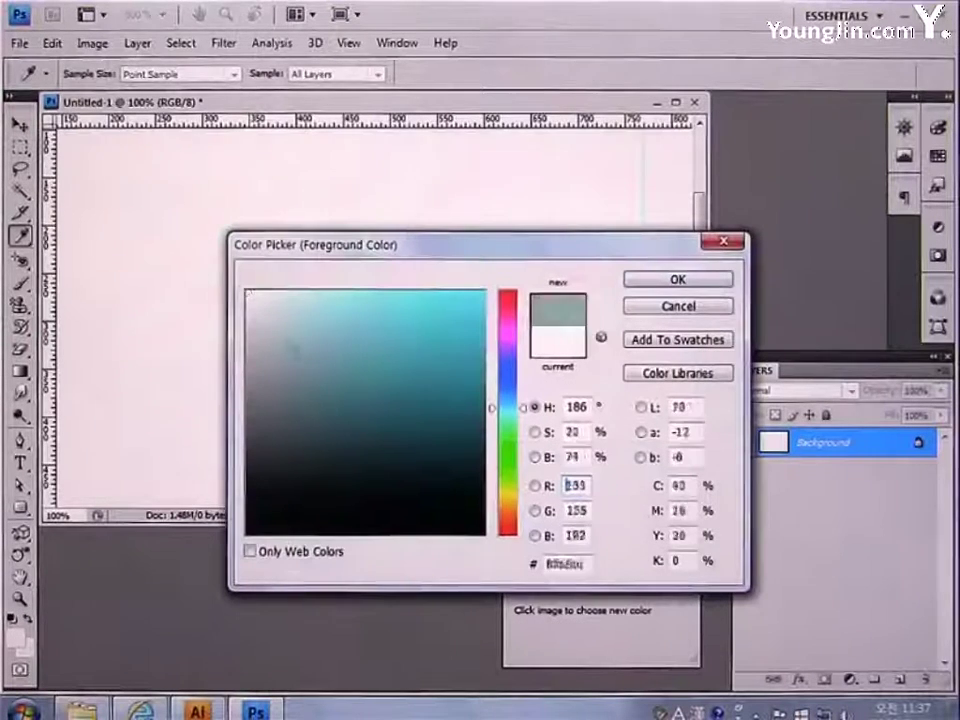
left_click(248, 293)
left_click(653, 283)
key("z")
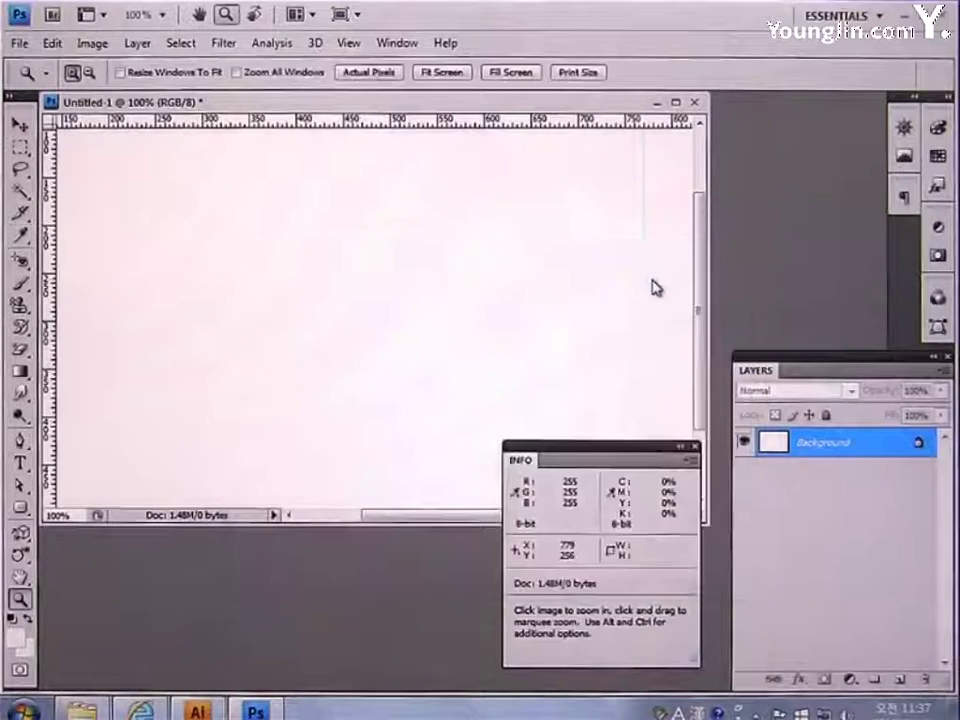
- Draw a rounded rectangle shape with a 10 px radius from the guide's upper end to the canvas's lower-left corner
left_click(20, 507)
left_click(90, 524)
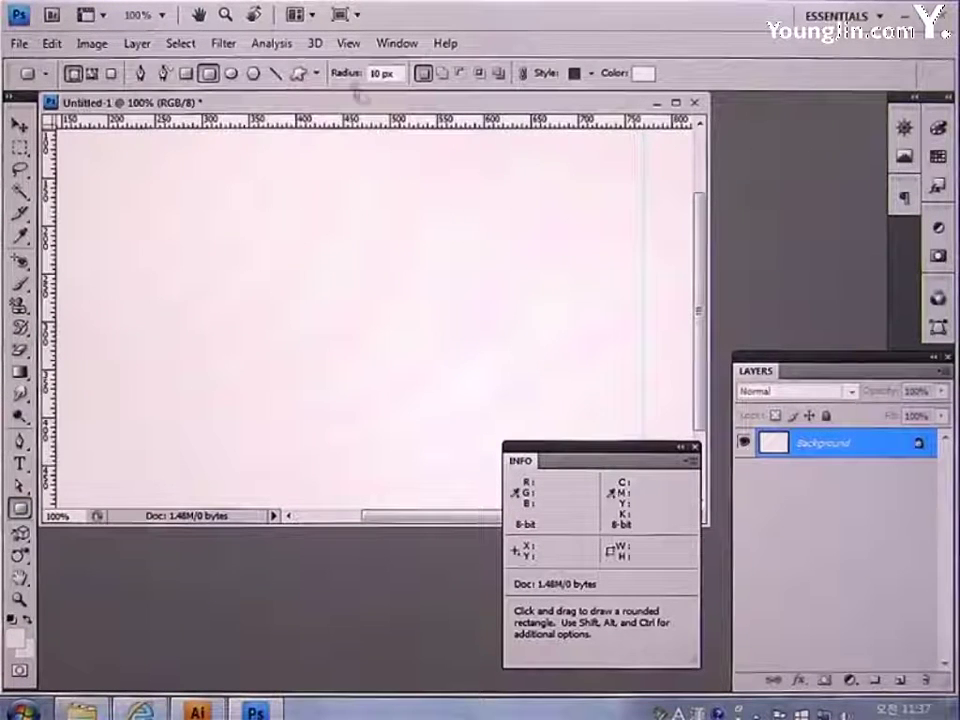
left_click(400, 73)
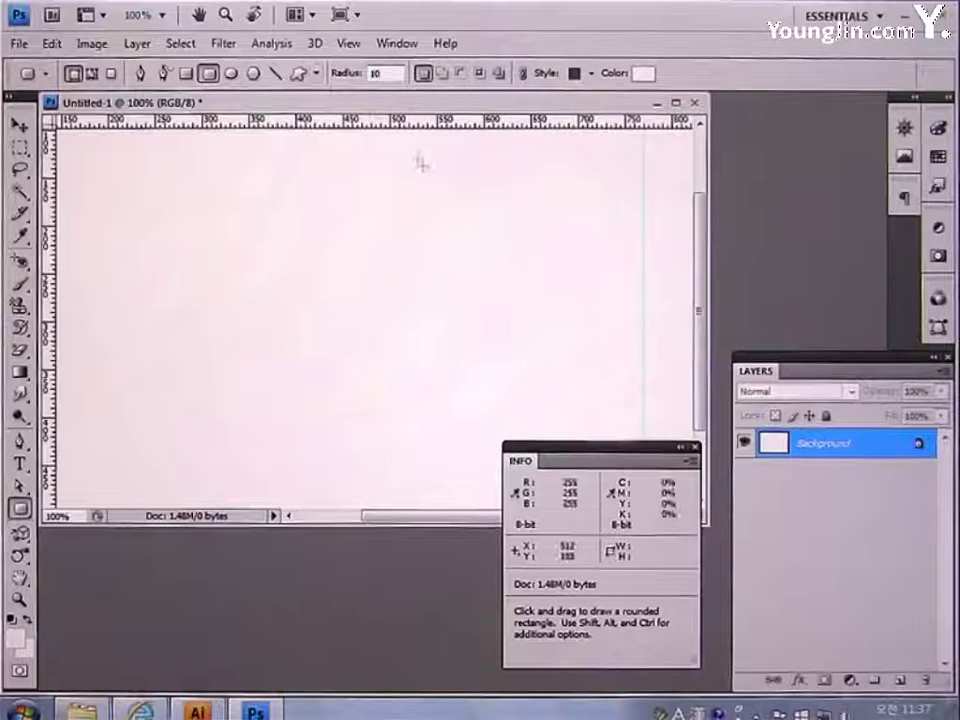
key("ctrl+minus")
key("ctrl+minus")
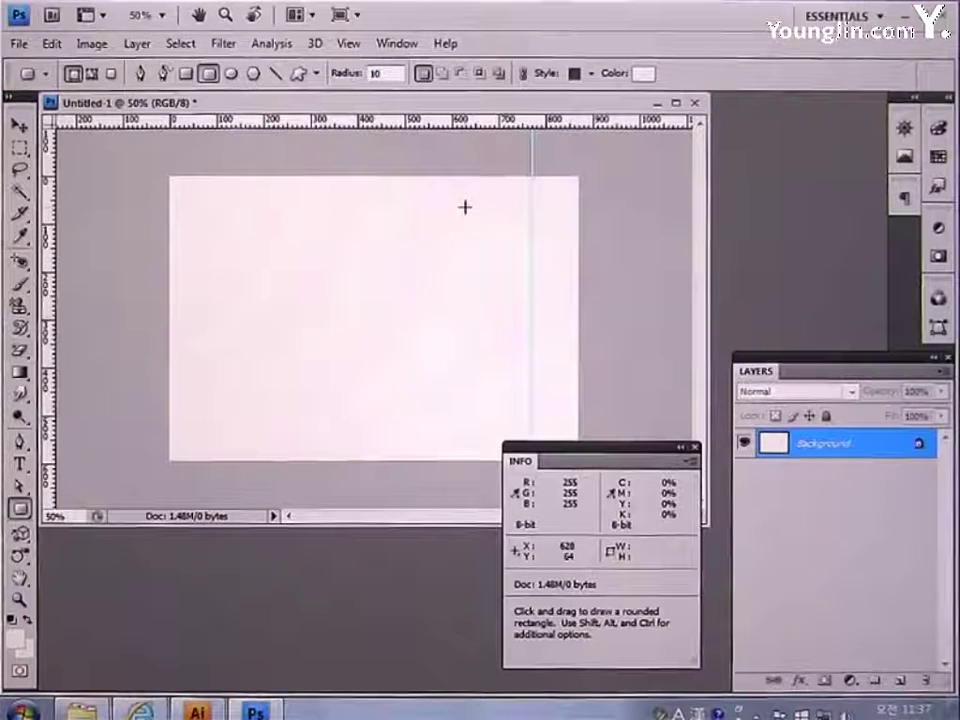
key("Return")
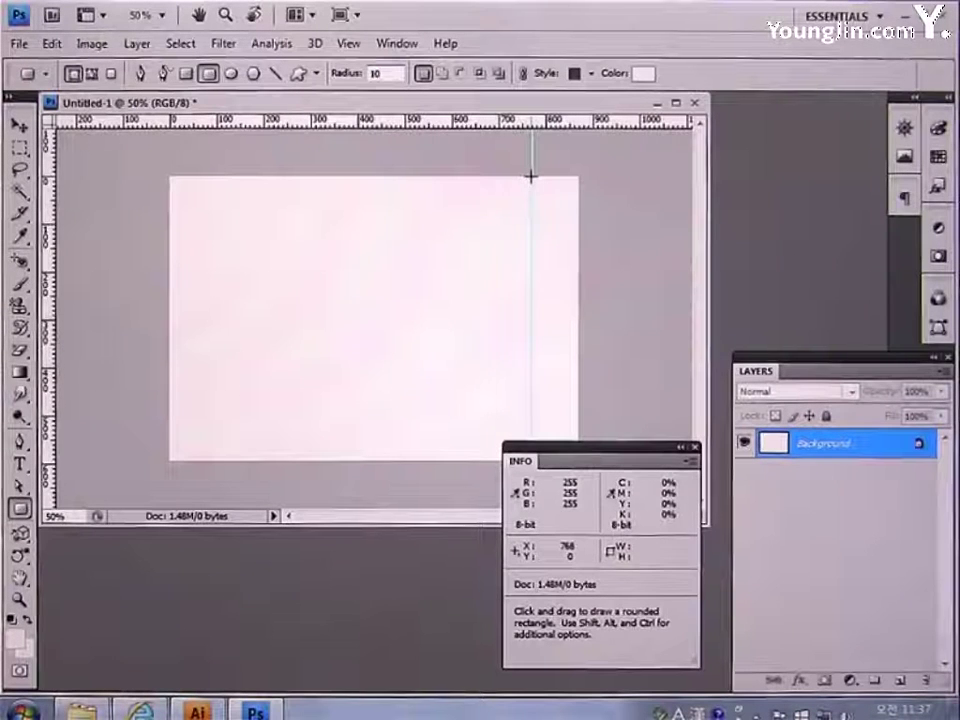
left_click_drag(530, 176, 167, 461)
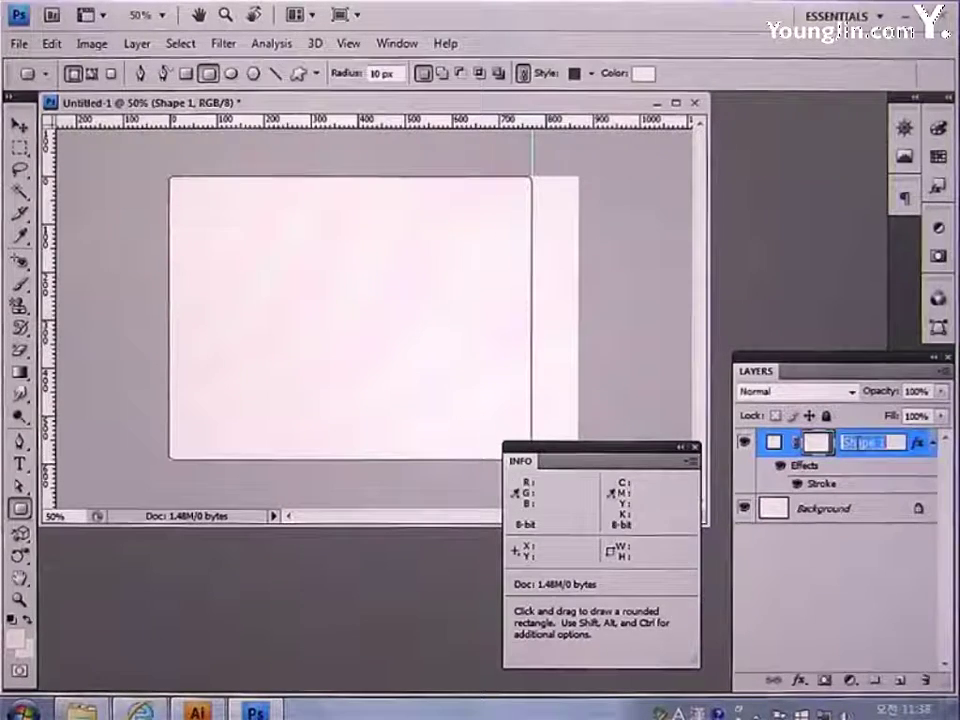
- Rename the rounded rectangle's layer as 배경
double_click(855, 443)
type("배경")
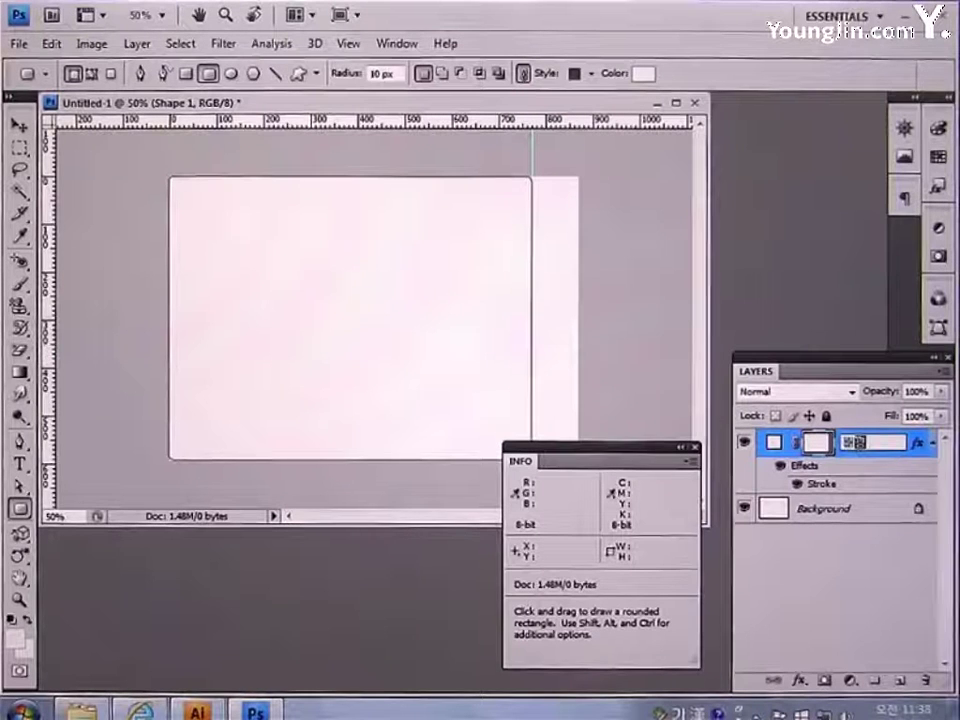
key("Return")
- Set the Stroke effect of the 배경 layer to a size of 1 px and the position Inside
double_click(893, 452)
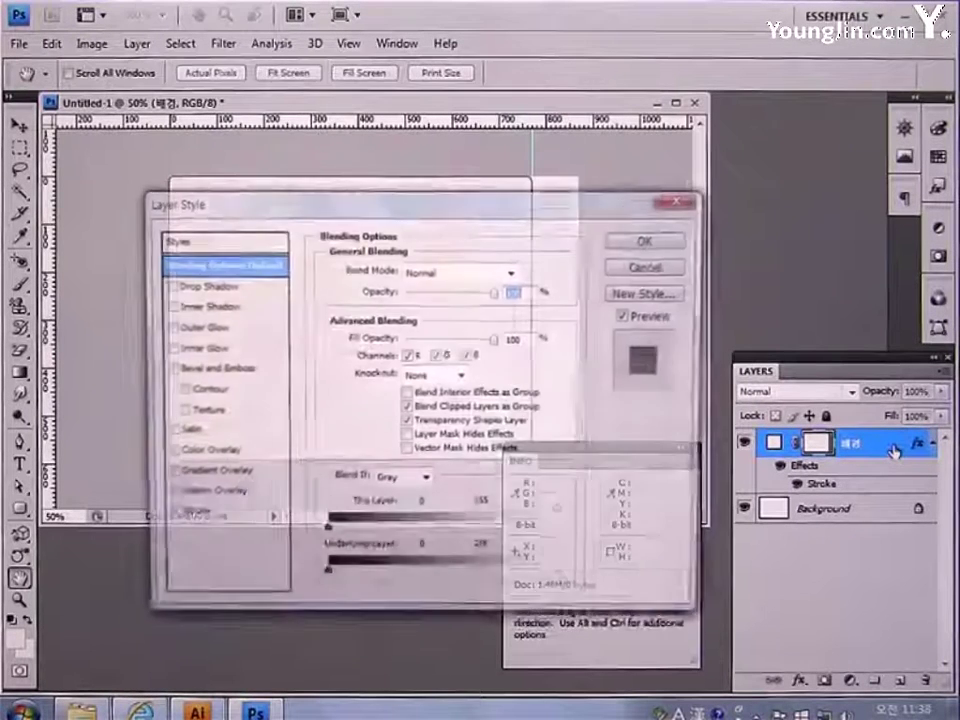
left_click(190, 517)
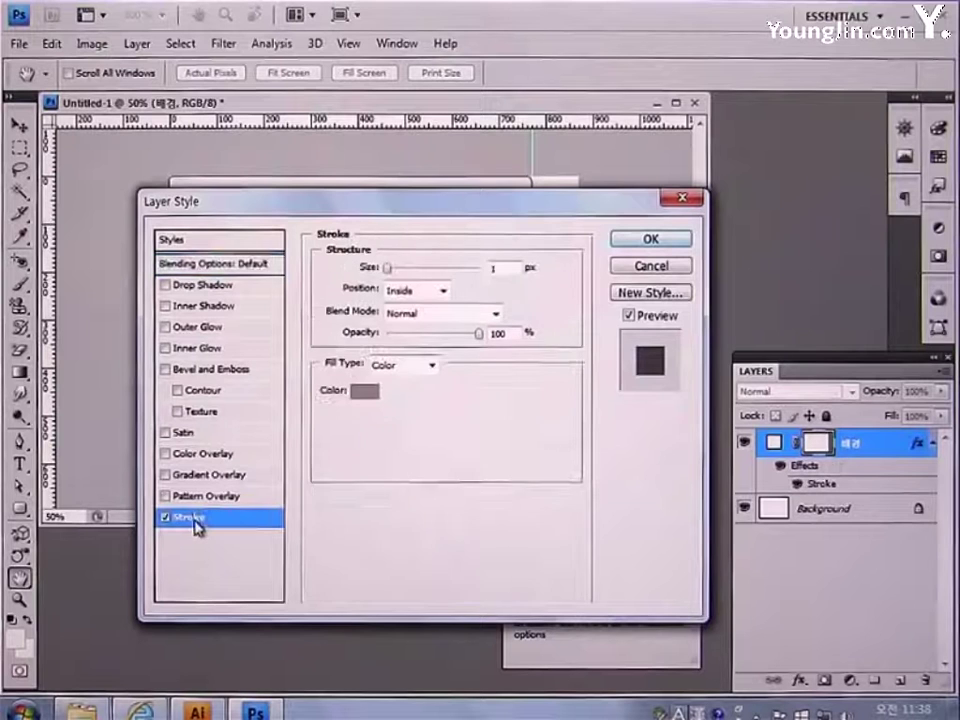
double_click(497, 268)
type("1")
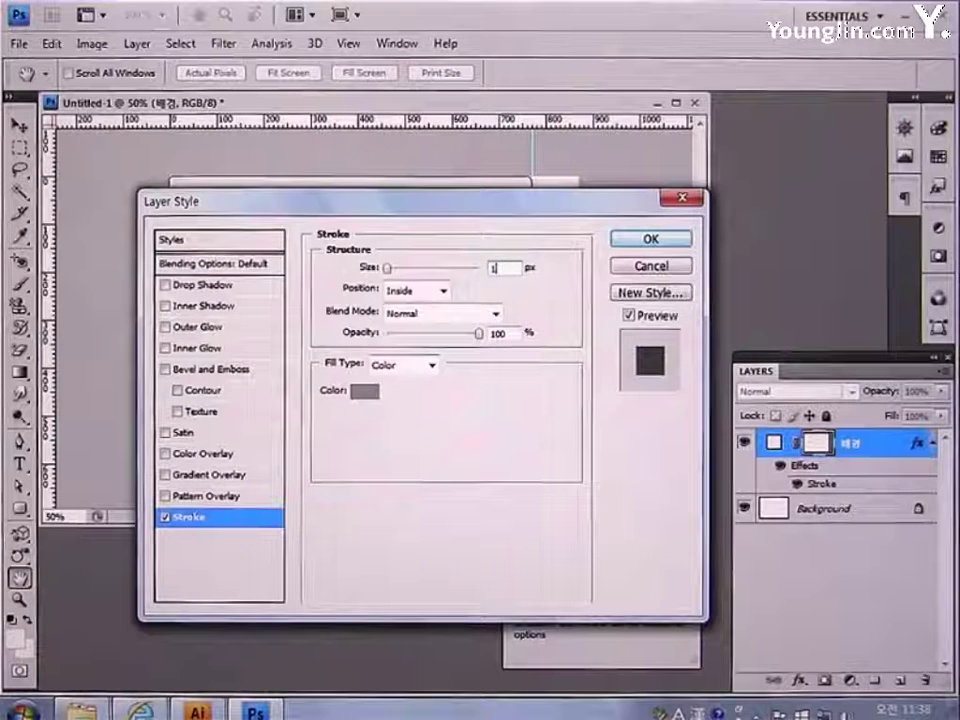
left_click(443, 293)
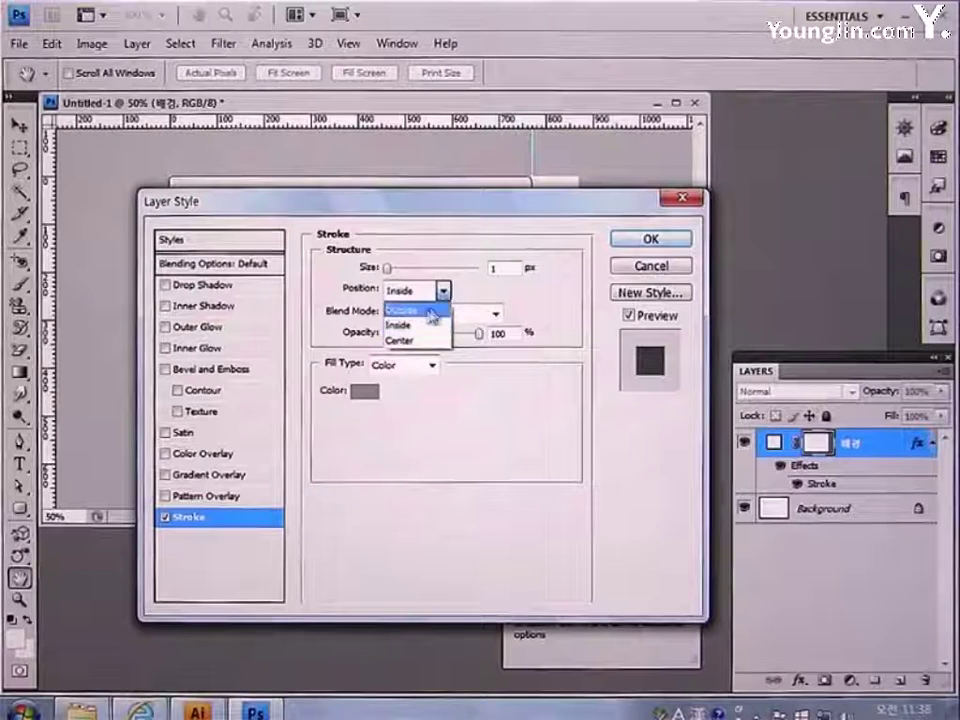
left_click(420, 325)
- Set the stroke color to gray, 999999, and apply the layer style to the 배경 layer
left_click(364, 390)
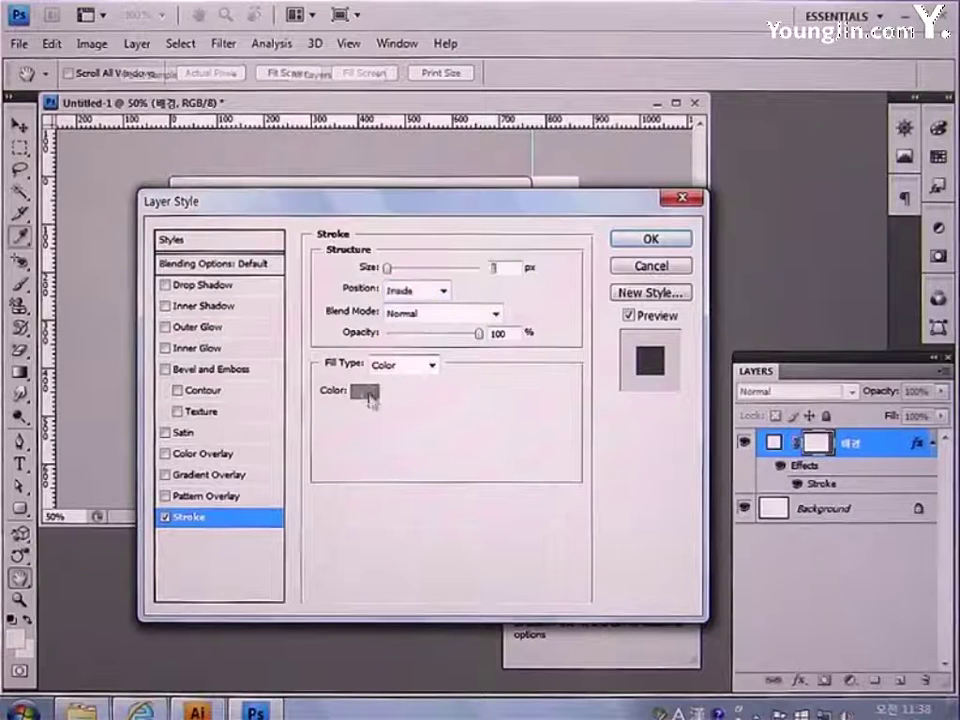
left_click_drag(590, 568, 482, 564)
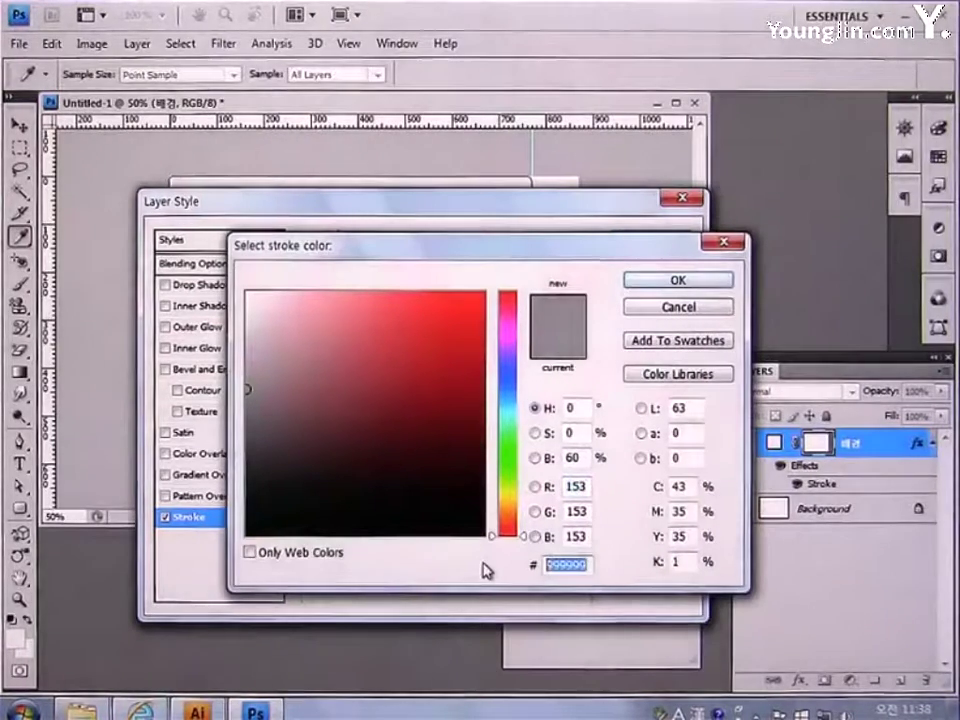
type("999999")
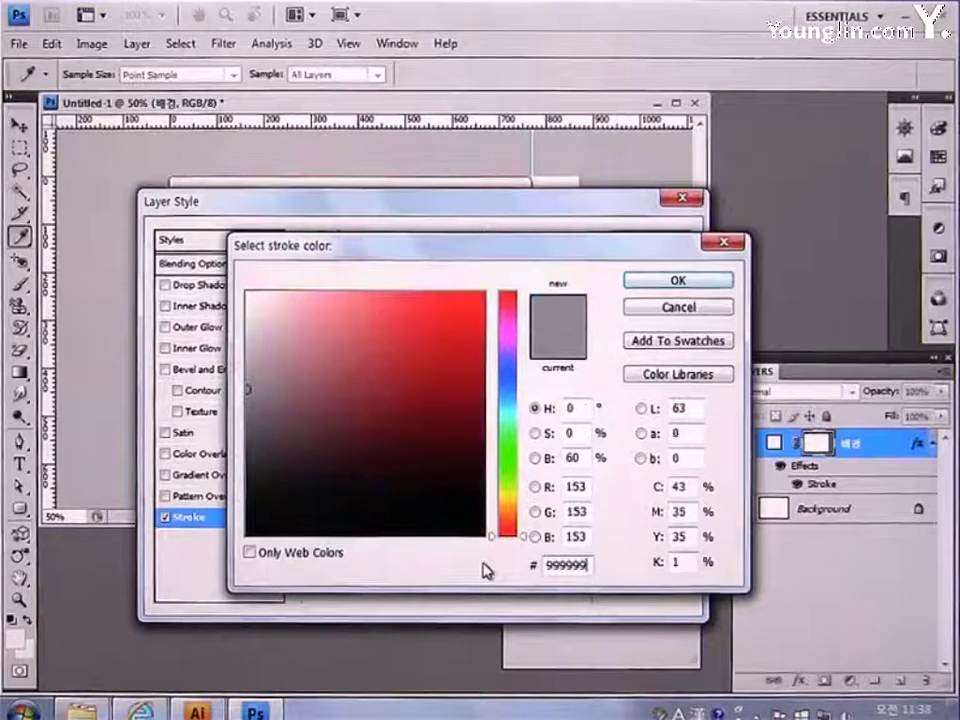
key("Return")
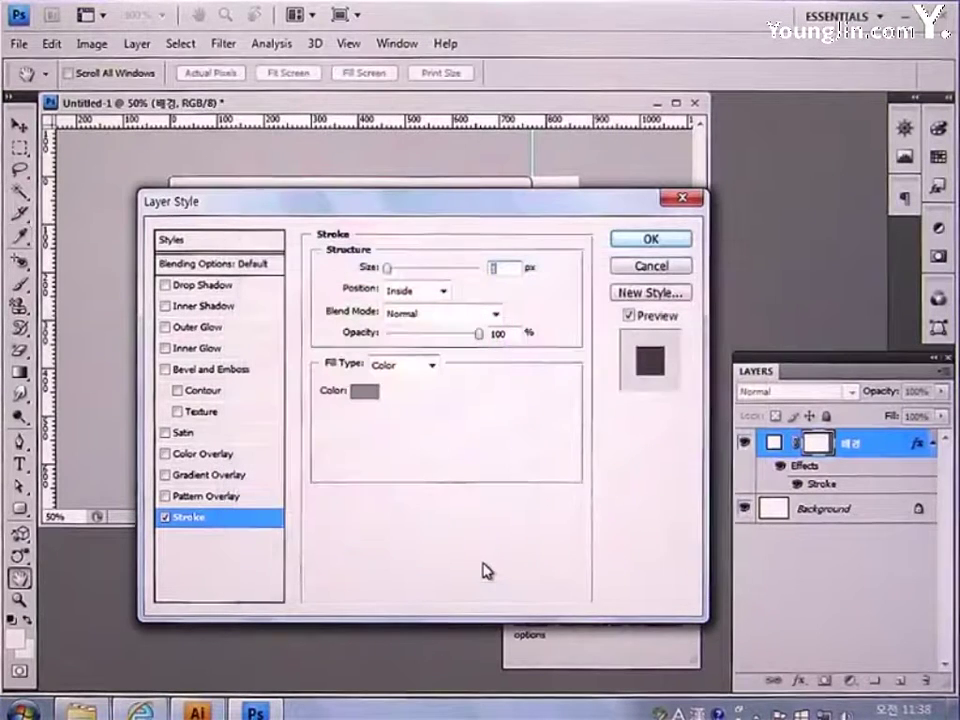
left_click(650, 239)
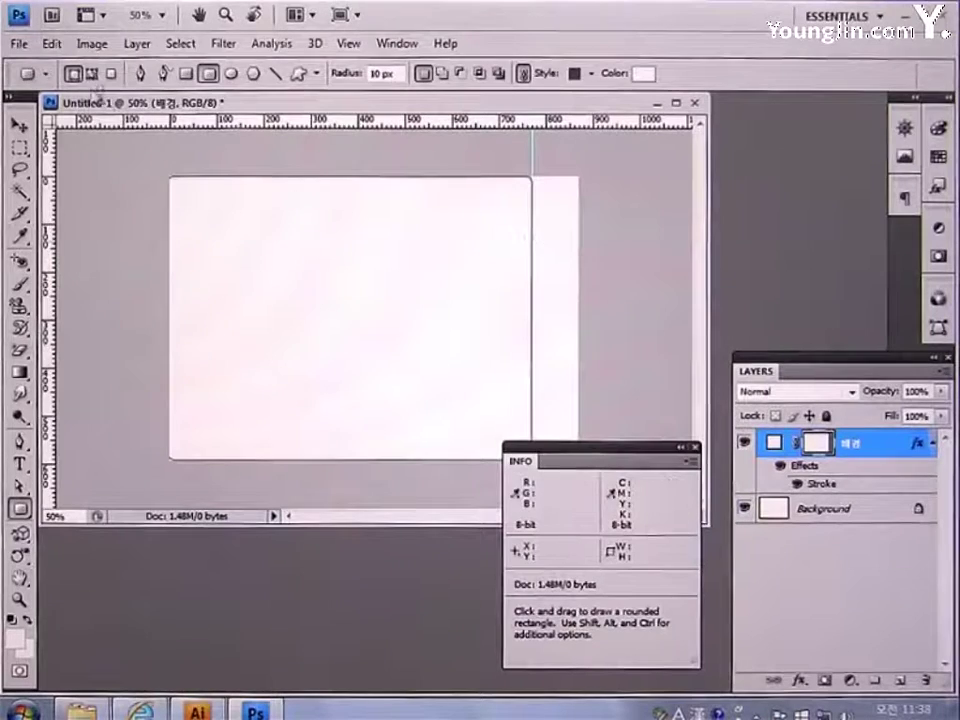
- Open the seascape photo image1 from the source folder
left_click(20, 44)
left_click(14, 84)
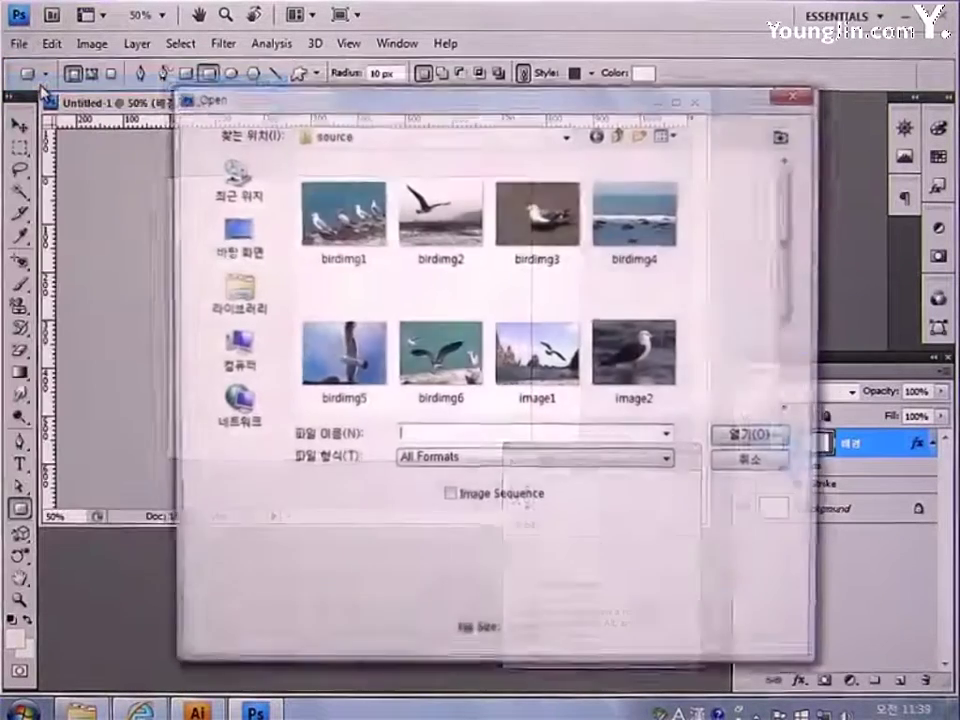
left_click(532, 368)
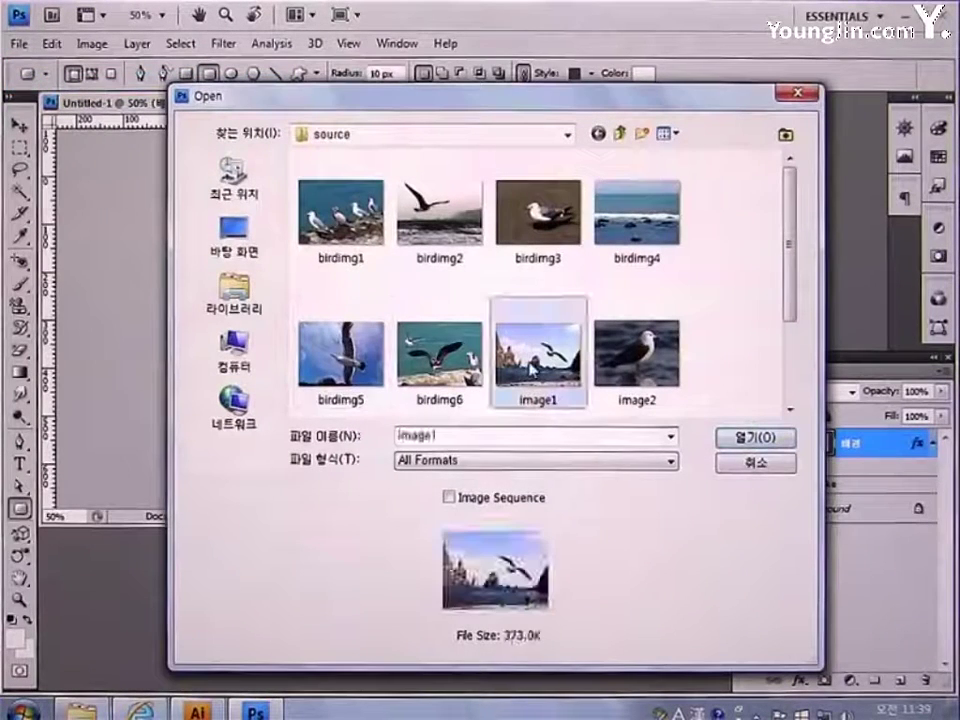
left_click(752, 438)
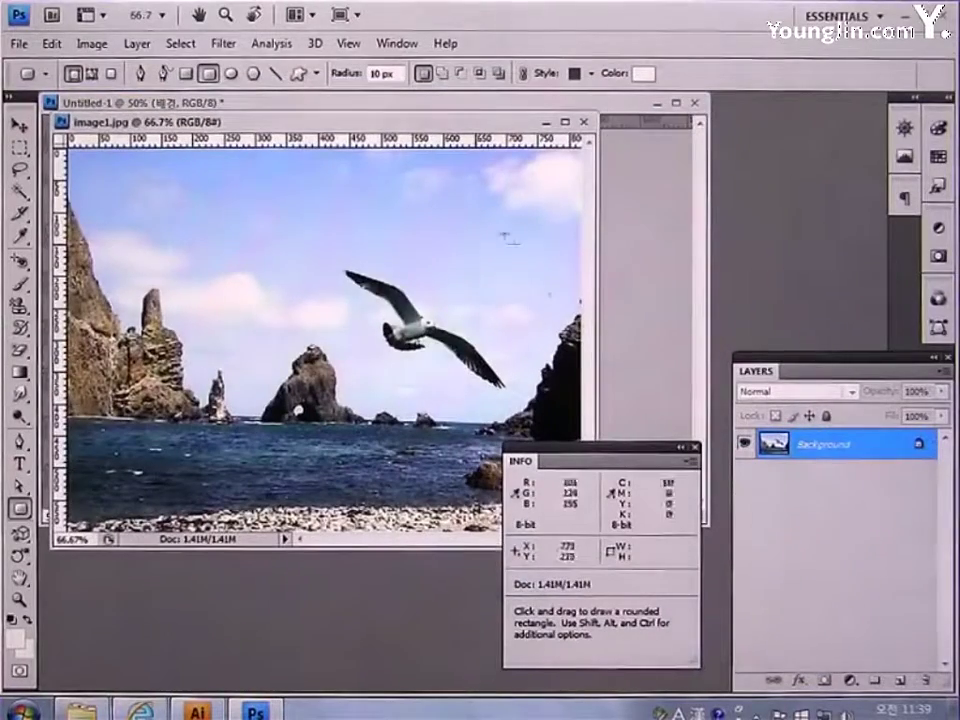
- Copy the image1 photo onto the Untitled-1 page, aligned with its left edge, and clip it to the 배경 layer
left_click_drag(437, 128, 456, 268)
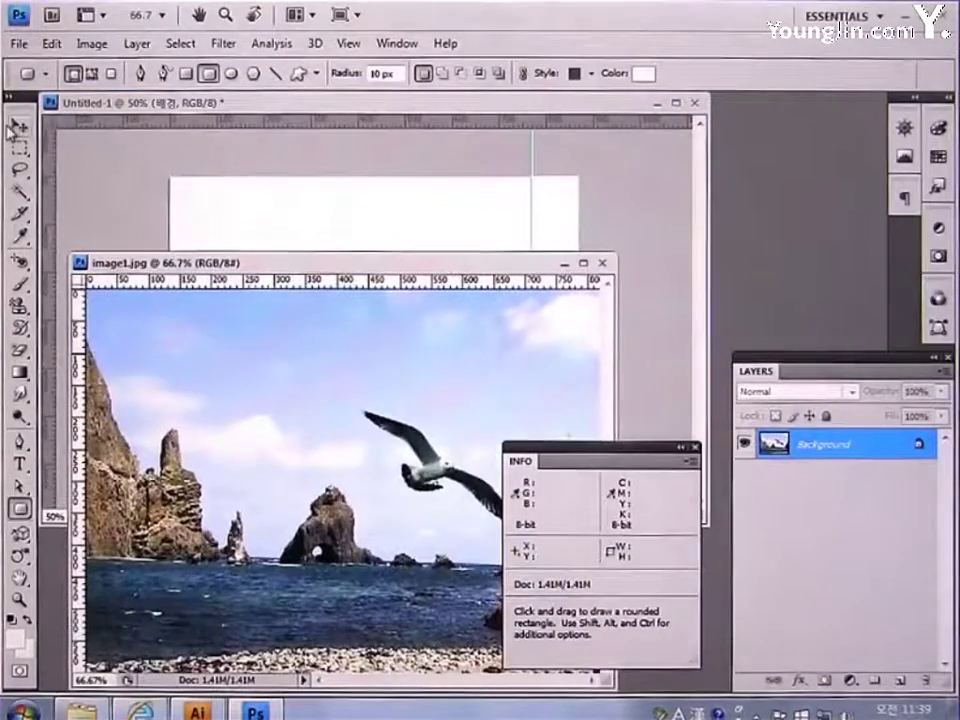
left_click(18, 127)
left_click_drag(289, 381, 295, 241)
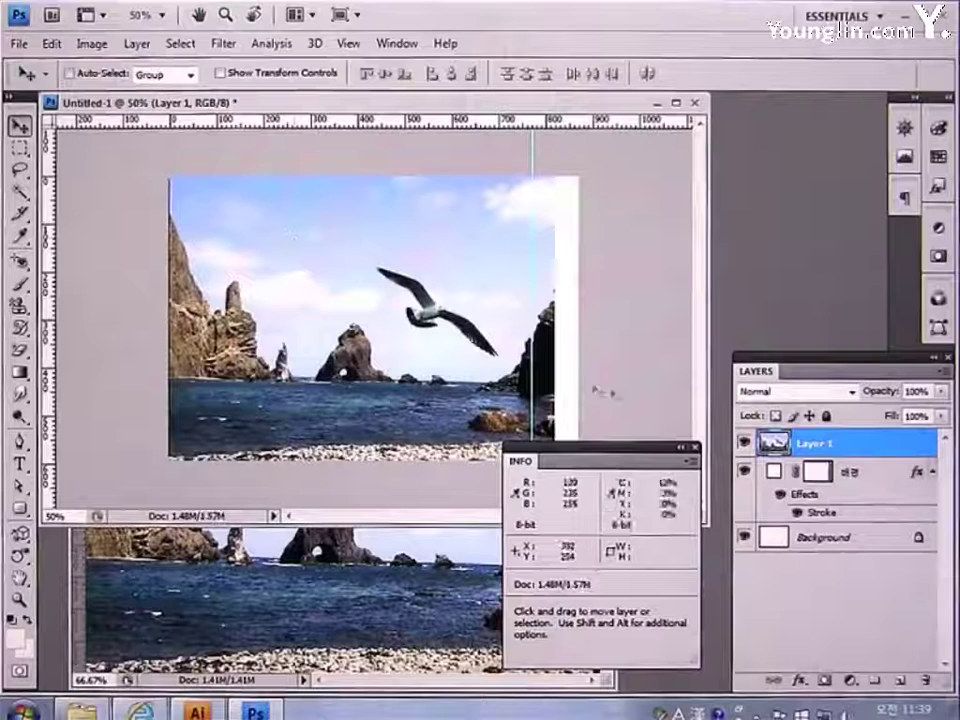
right_click(873, 456)
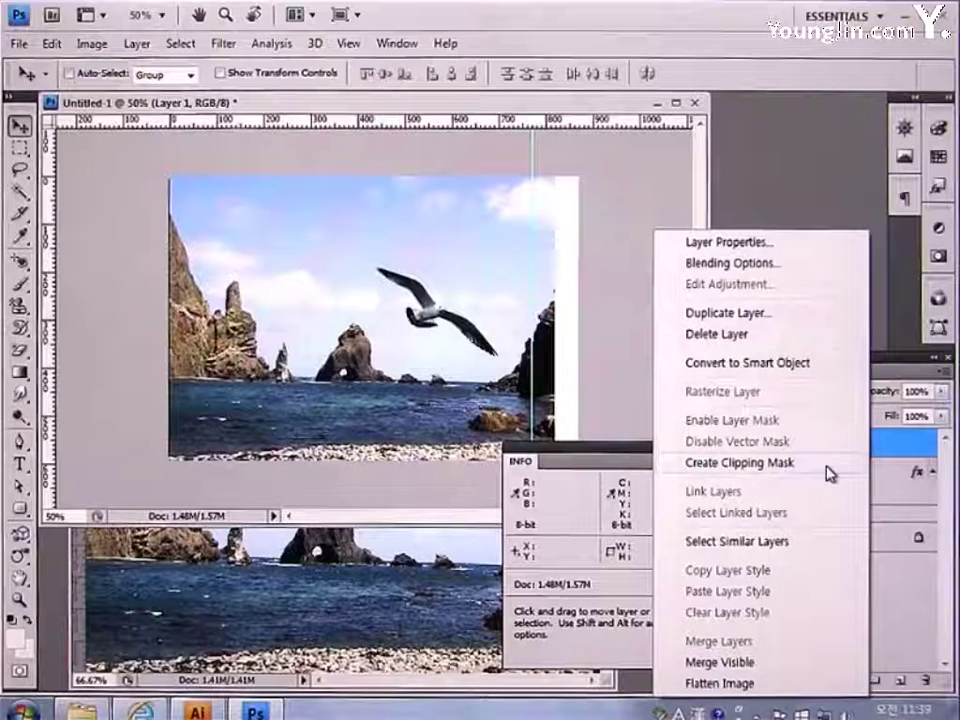
left_click(827, 464)
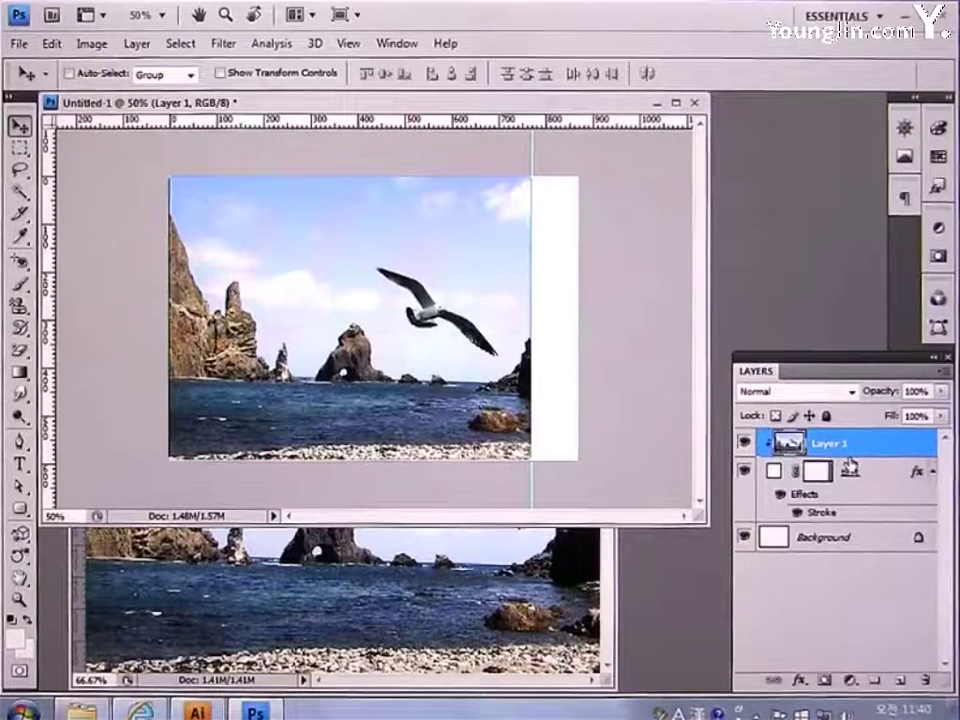
- Add a duplicate of the photo layer within the same clipping mask and set its blend mode to Vivid Light
key("ctrl+j")
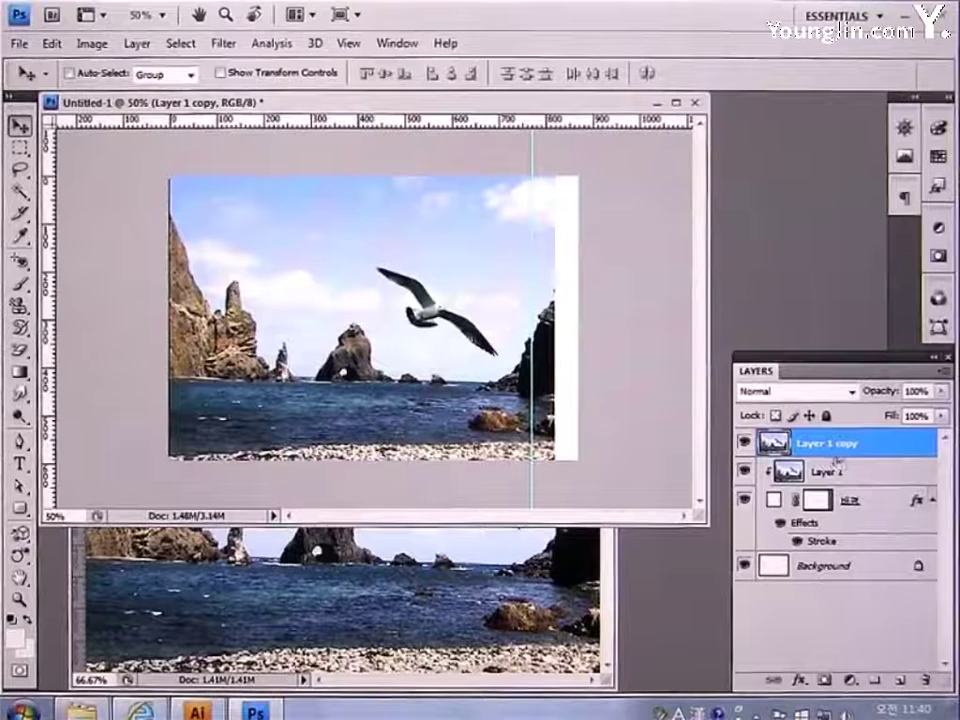
right_click(882, 459)
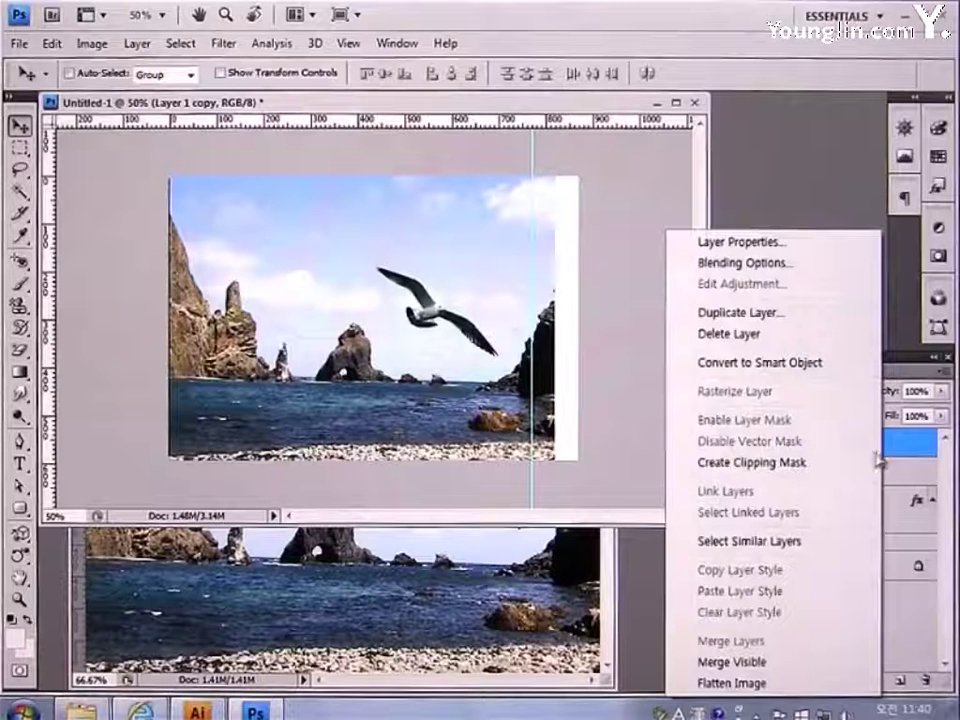
left_click(843, 466)
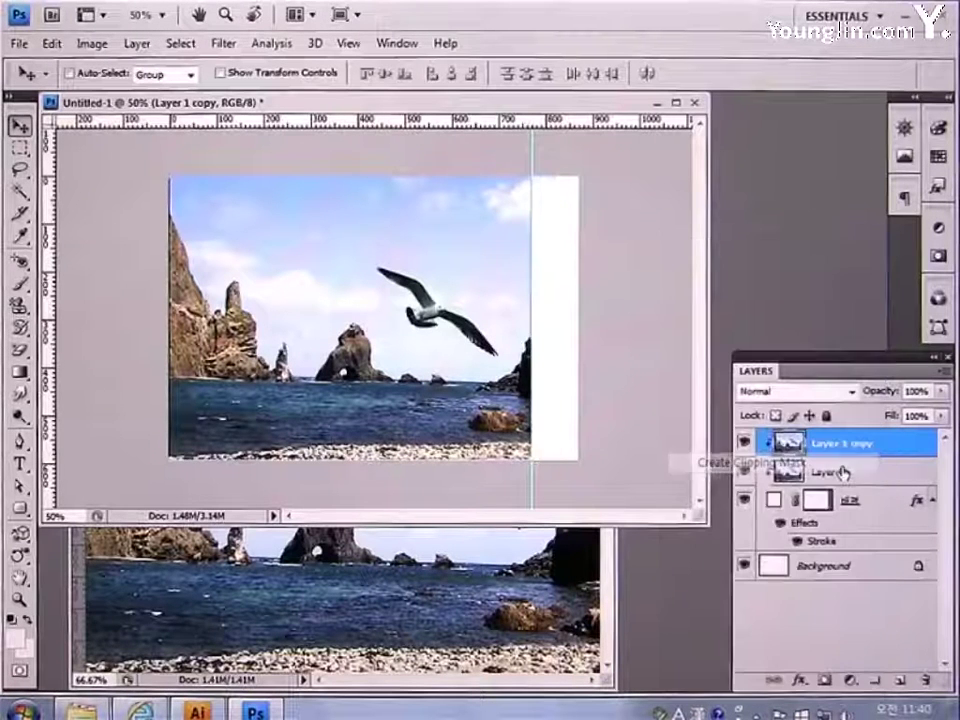
left_click(852, 393)
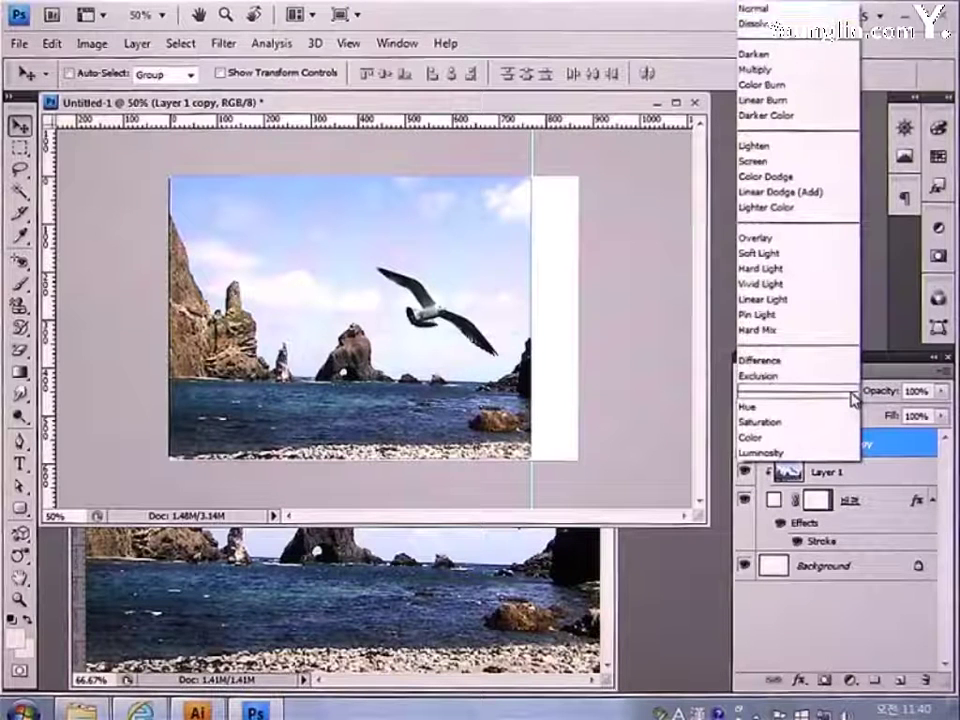
left_click(799, 287)
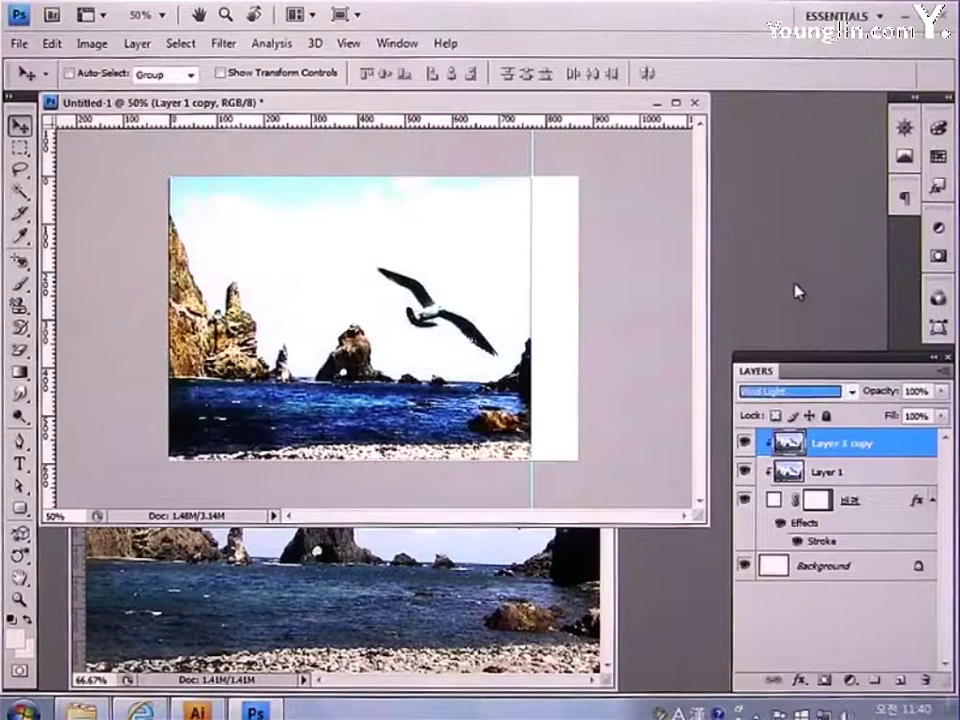
- Apply Levels to the duplicated photo layer with a black input of 40 and a white input of 100
left_click(92, 43)
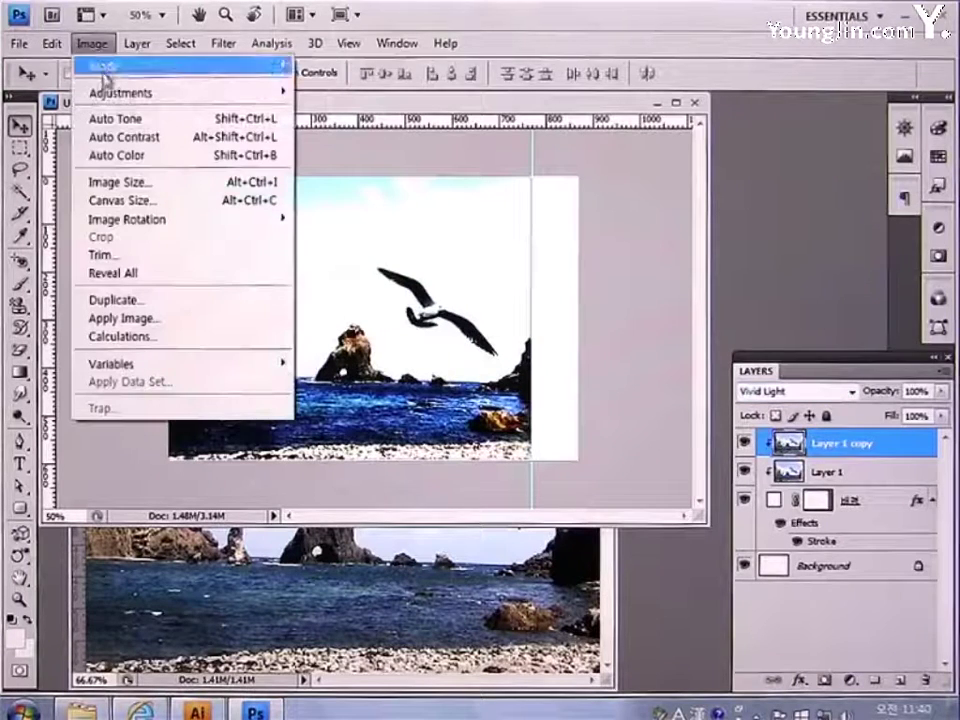
mouse_move(105, 100)
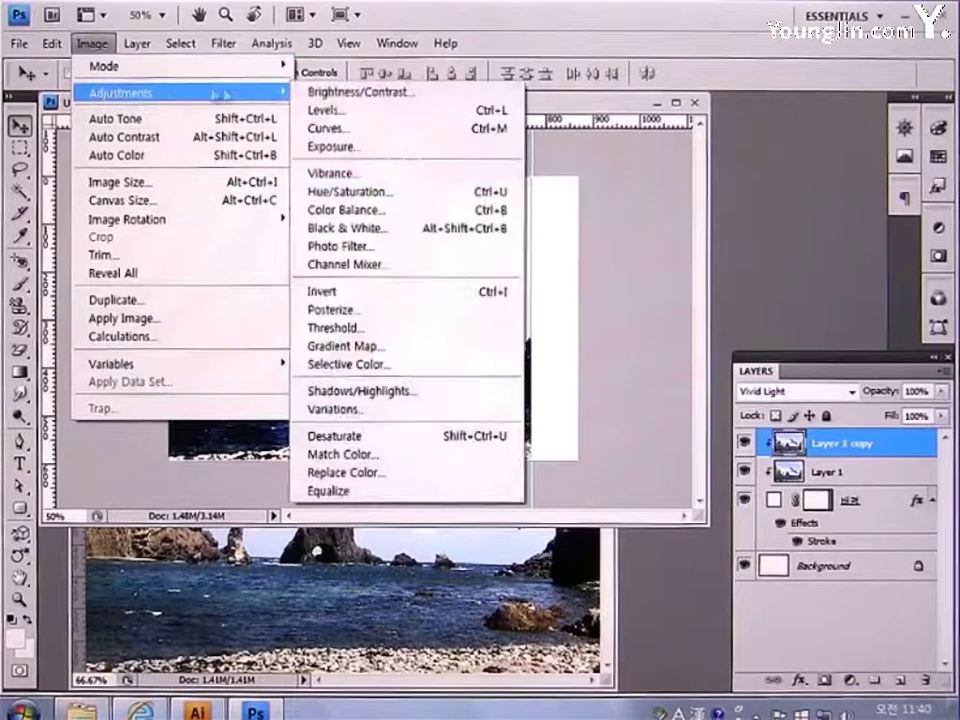
left_click(350, 114)
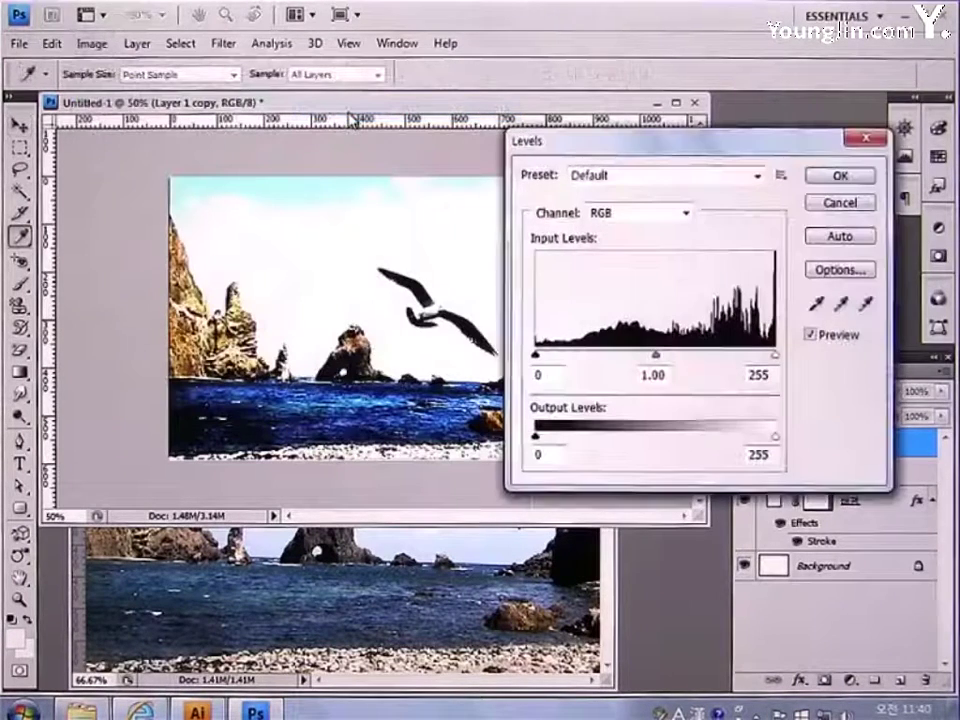
double_click(538, 374)
type("40")
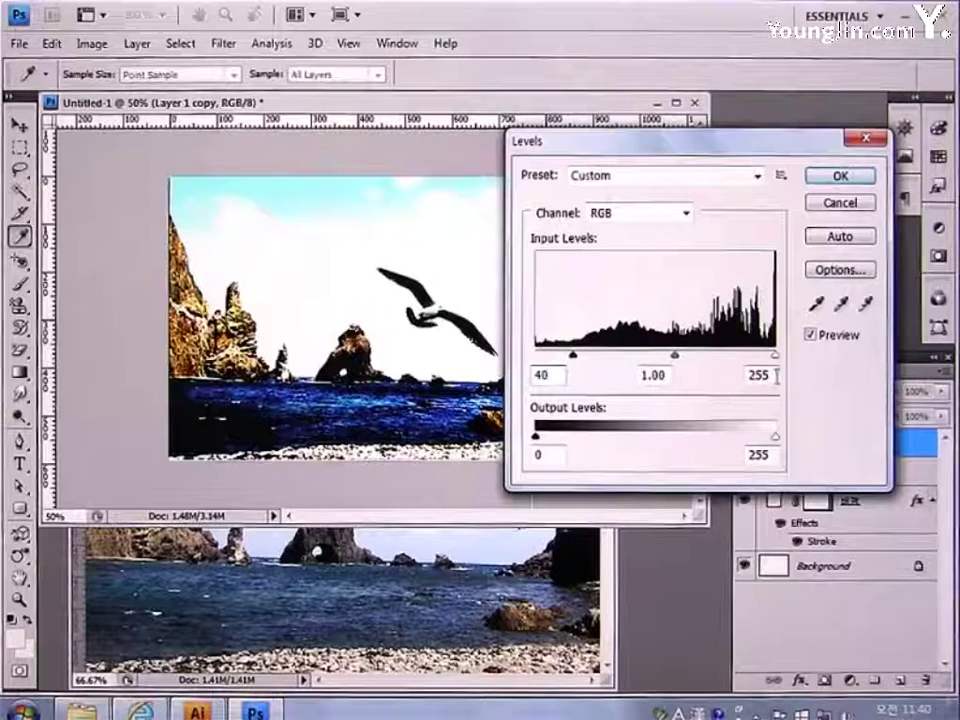
type("100")
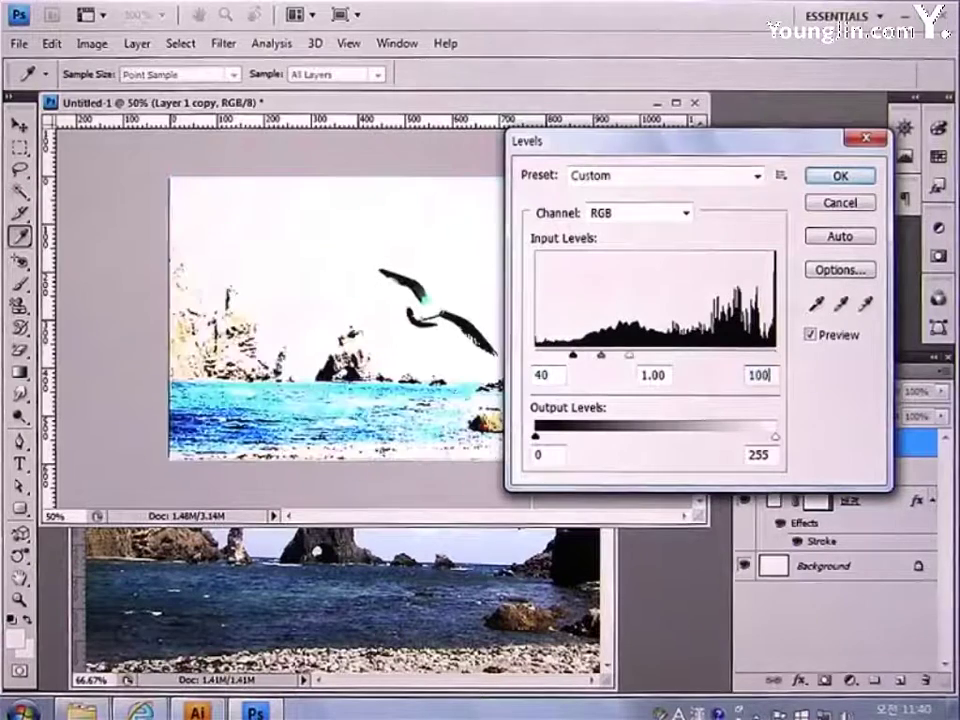
left_click(822, 179)
key("v")
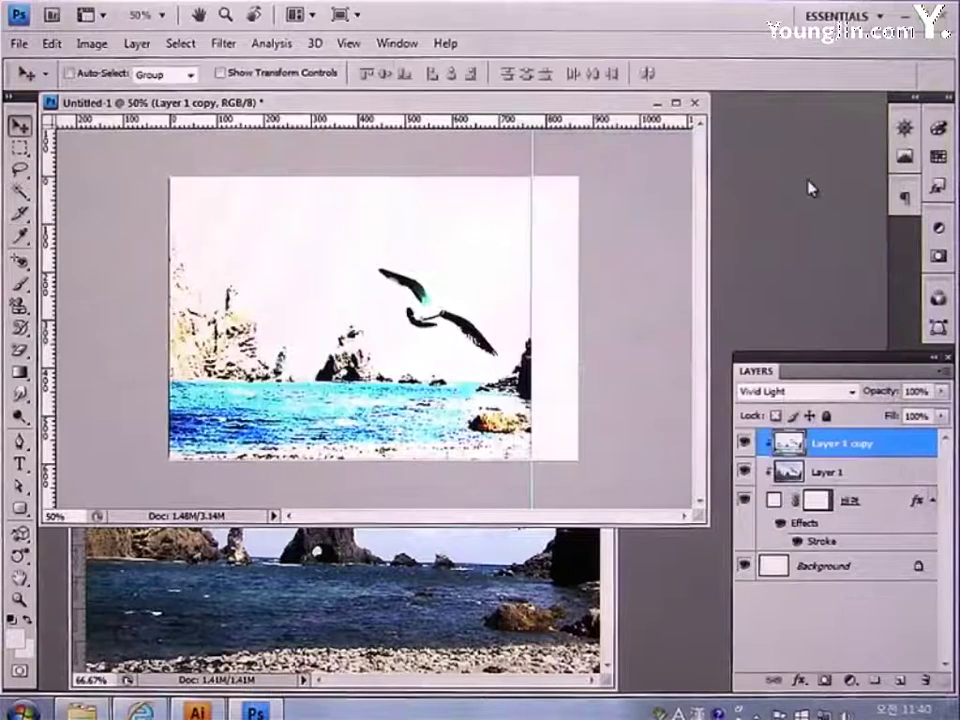
- Merge the two clipped photo layers into one and set the merged layer's opacity to 30%
left_click(866, 479, "shift")
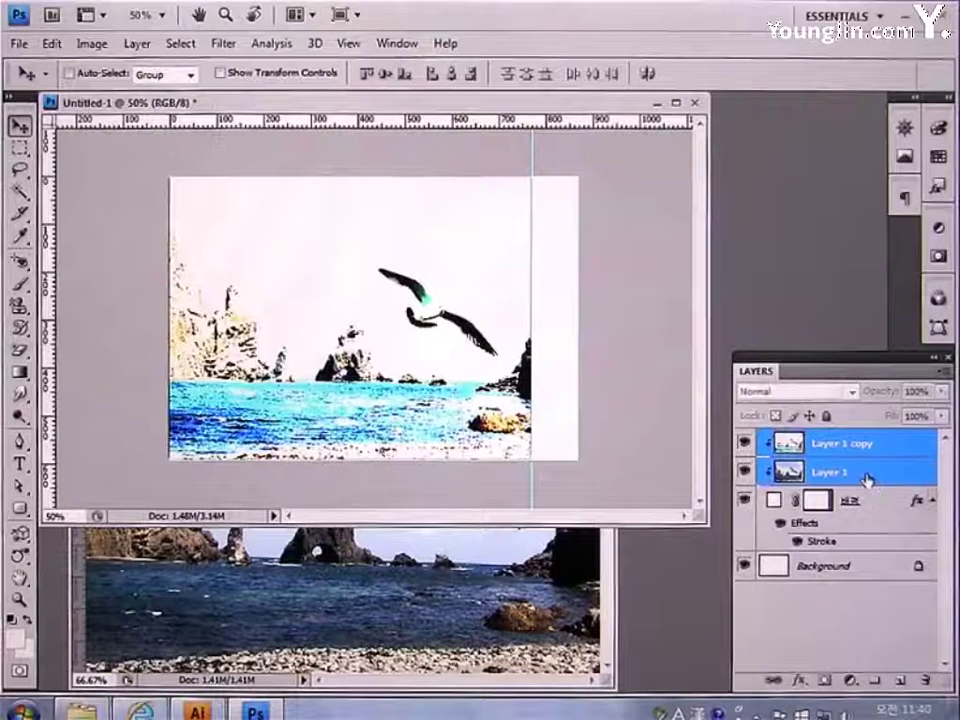
right_click(867, 480)
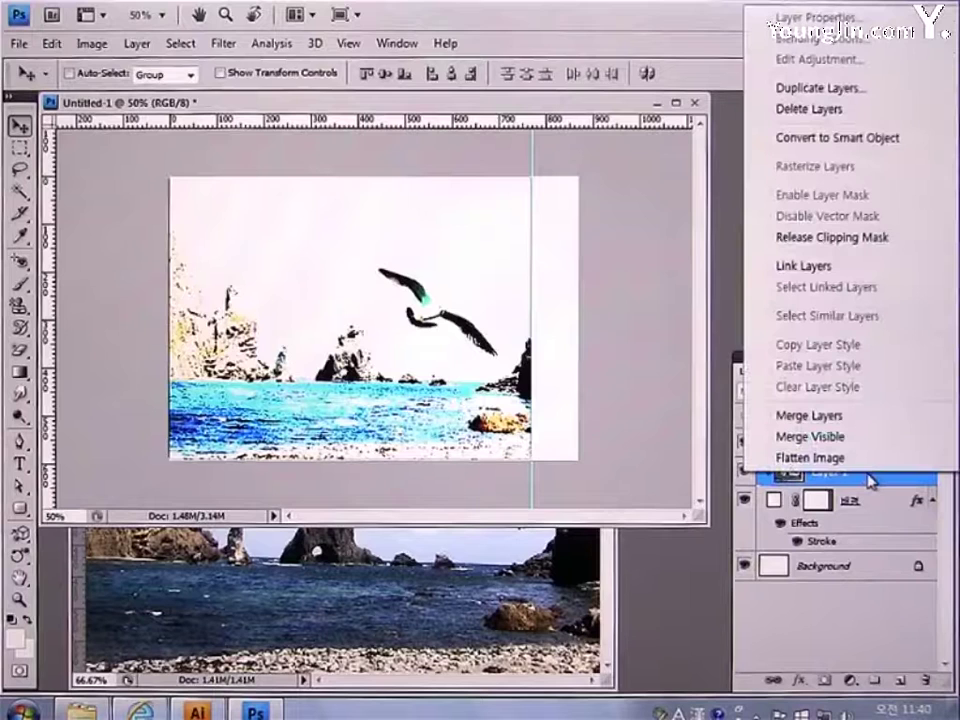
left_click(805, 415)
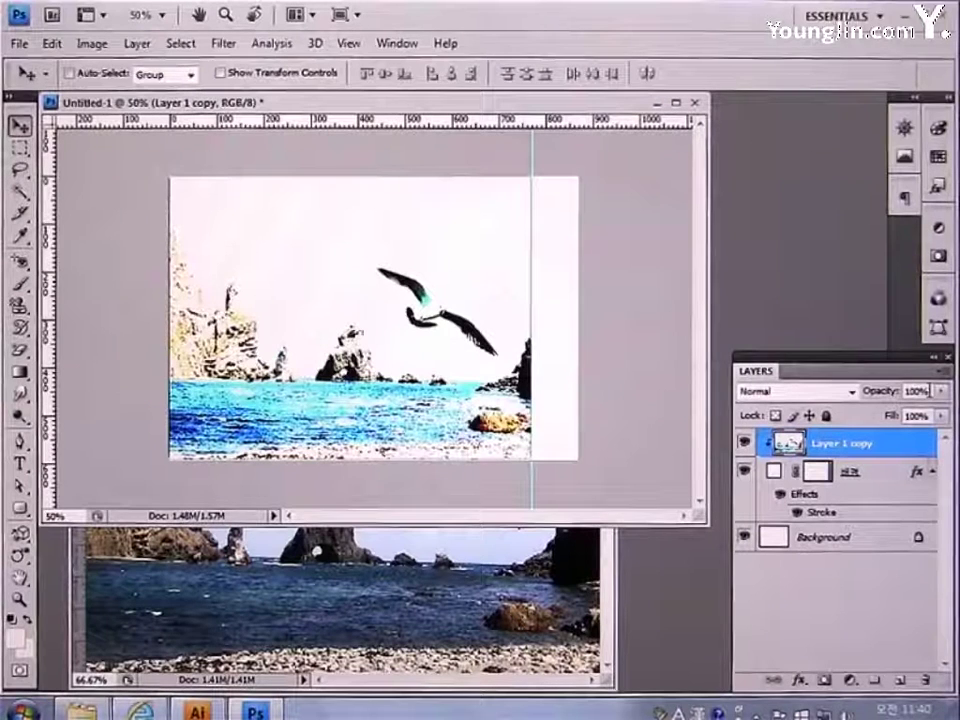
type("30")
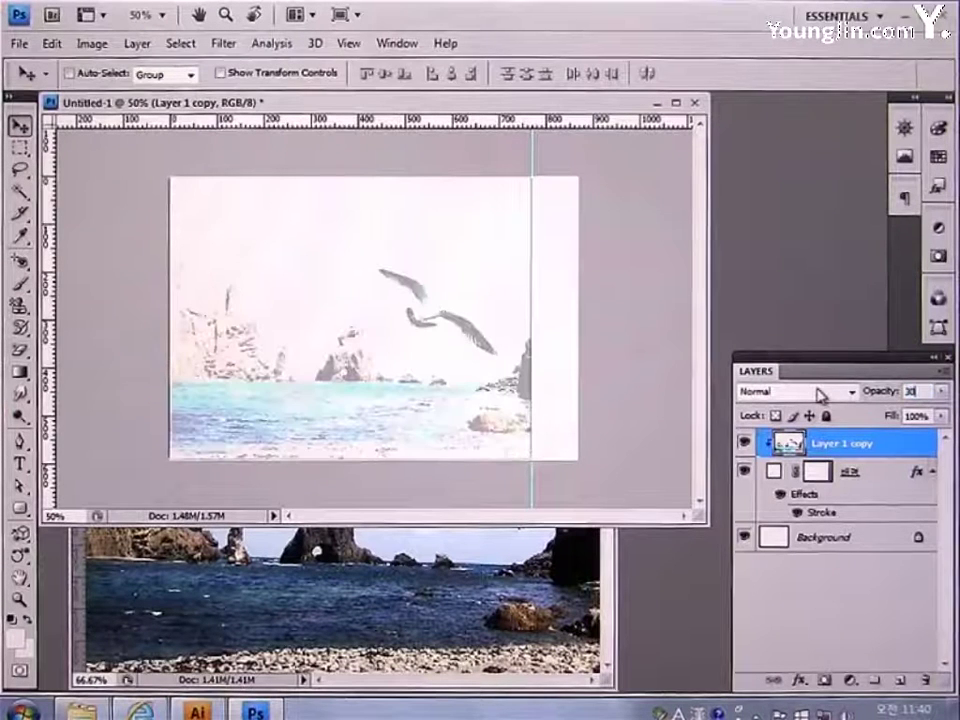
key("Return")
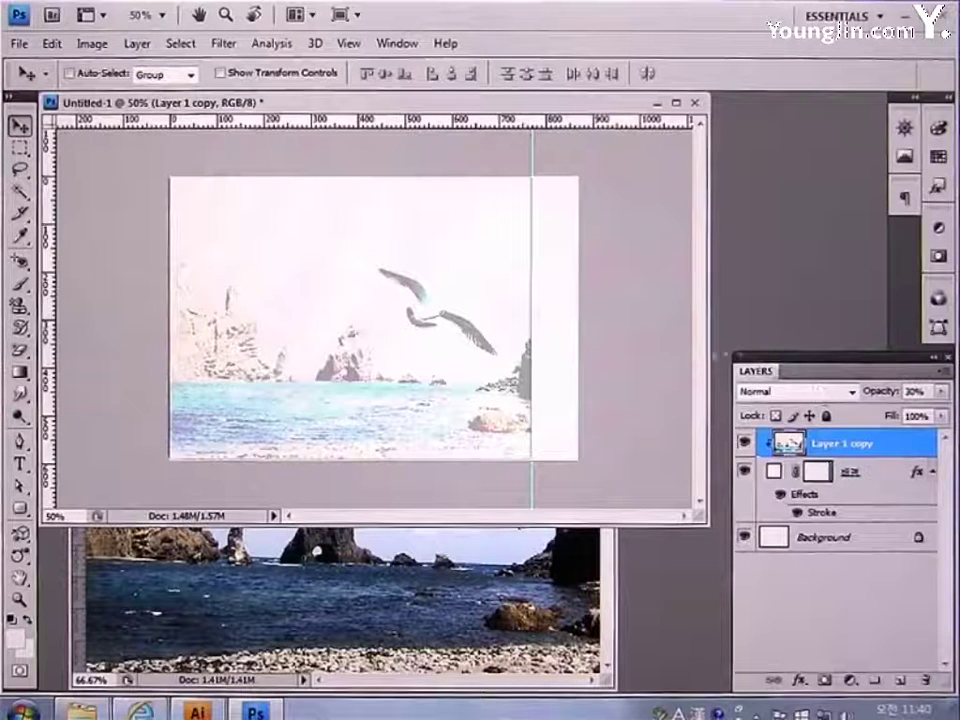
- Save the page for the web with the JPEG High preset under the file name body_bg
left_click(19, 43)
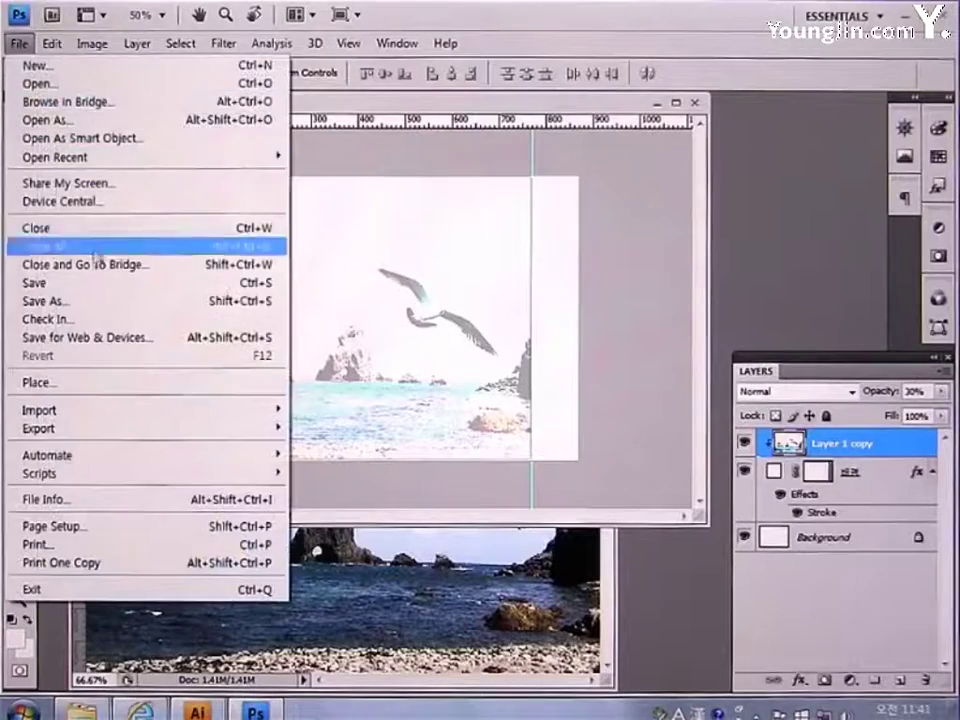
left_click(100, 338)
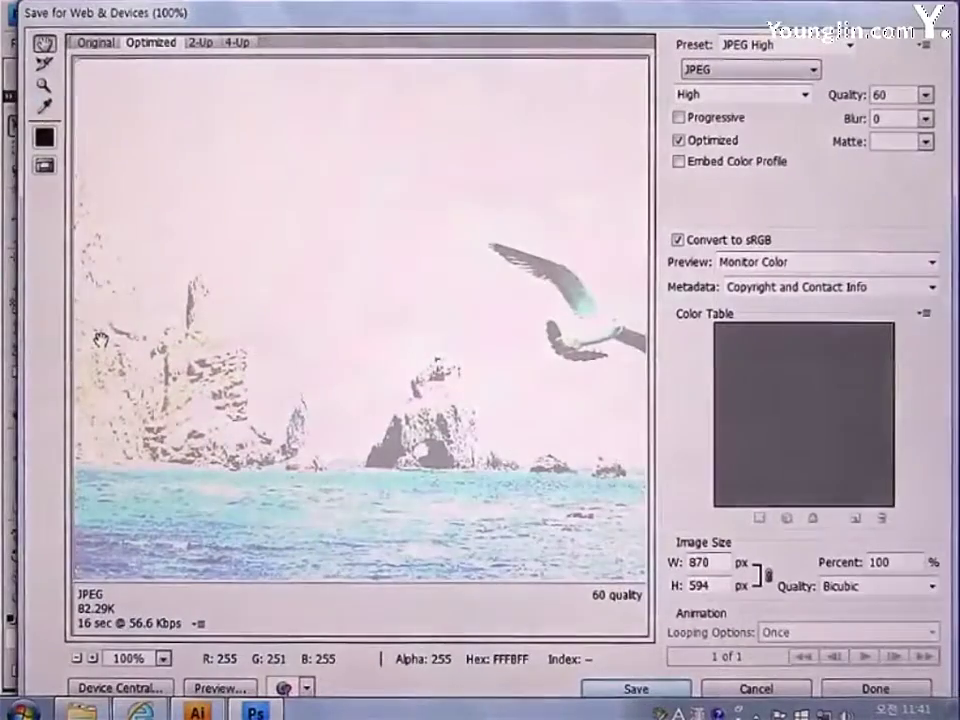
left_click(803, 46)
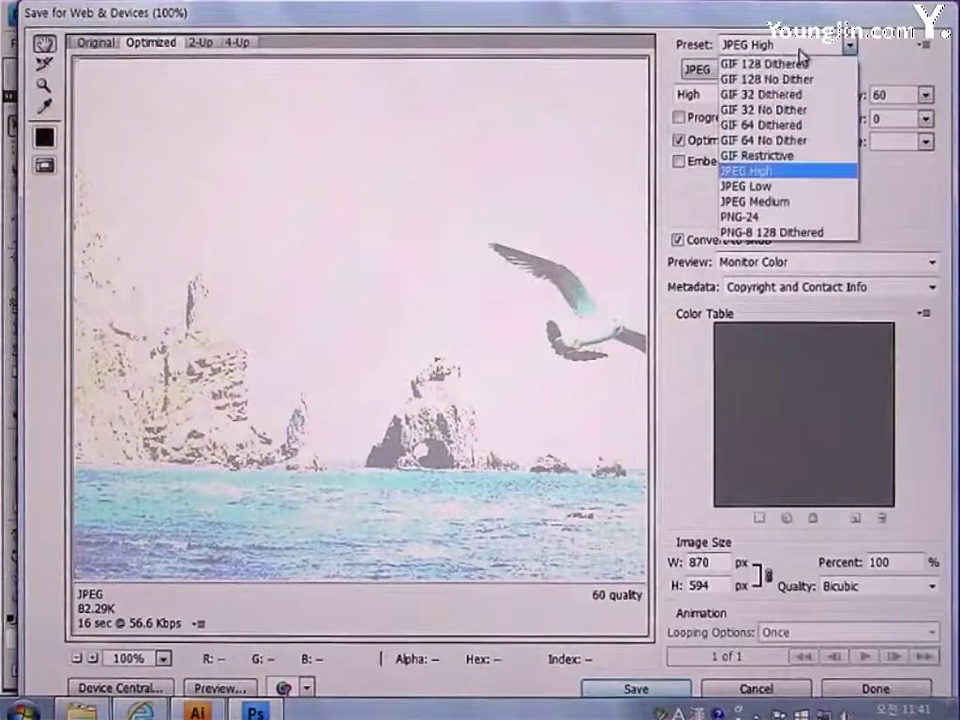
left_click(767, 172)
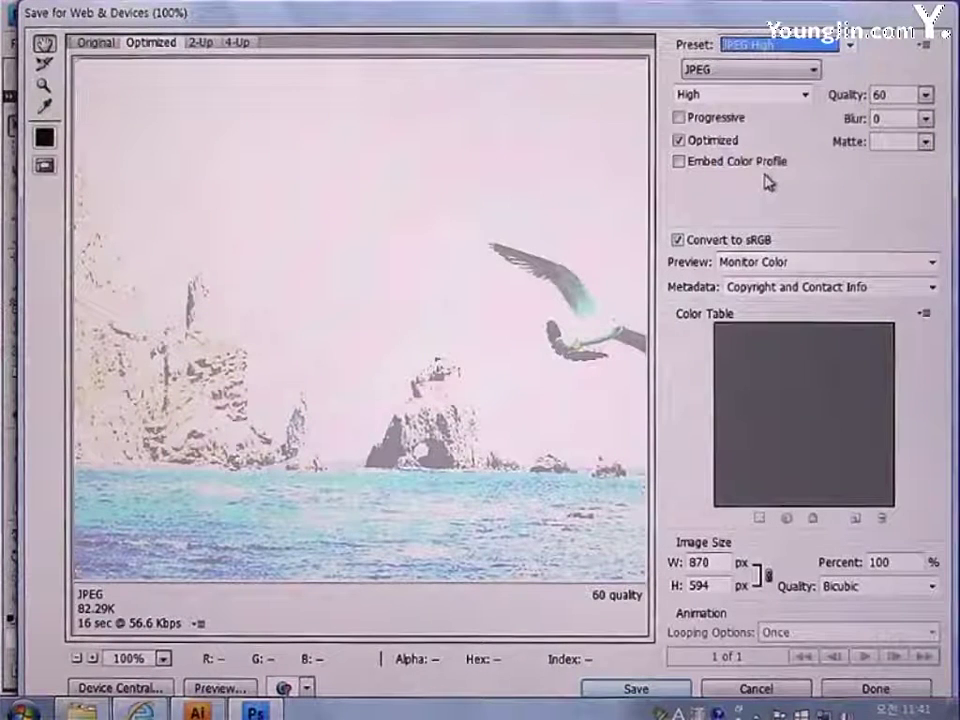
left_click(640, 688)
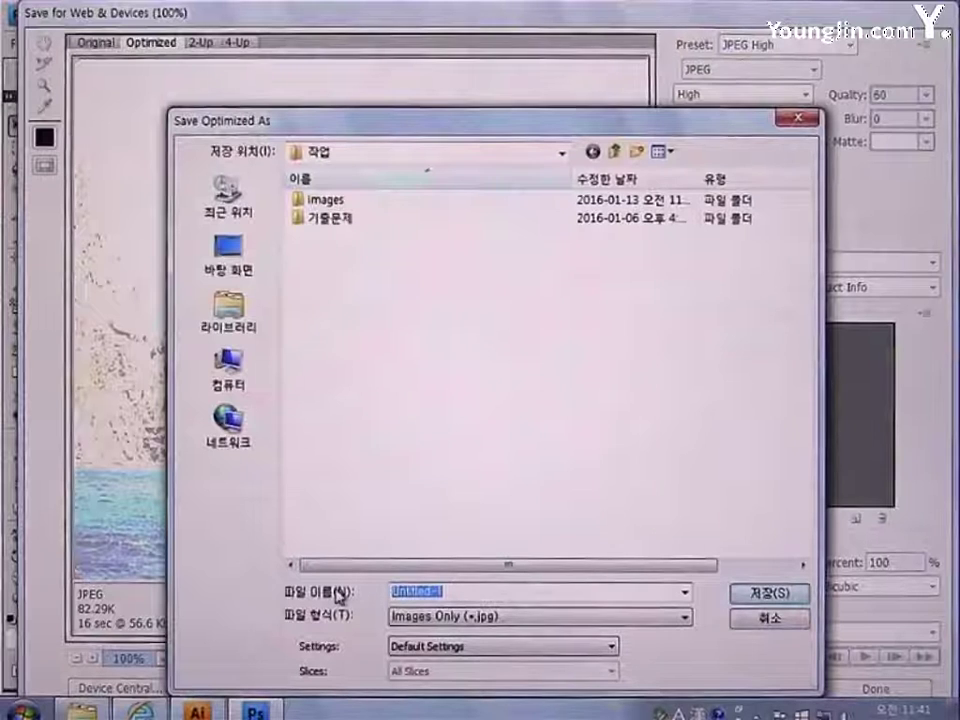
type("body_b")
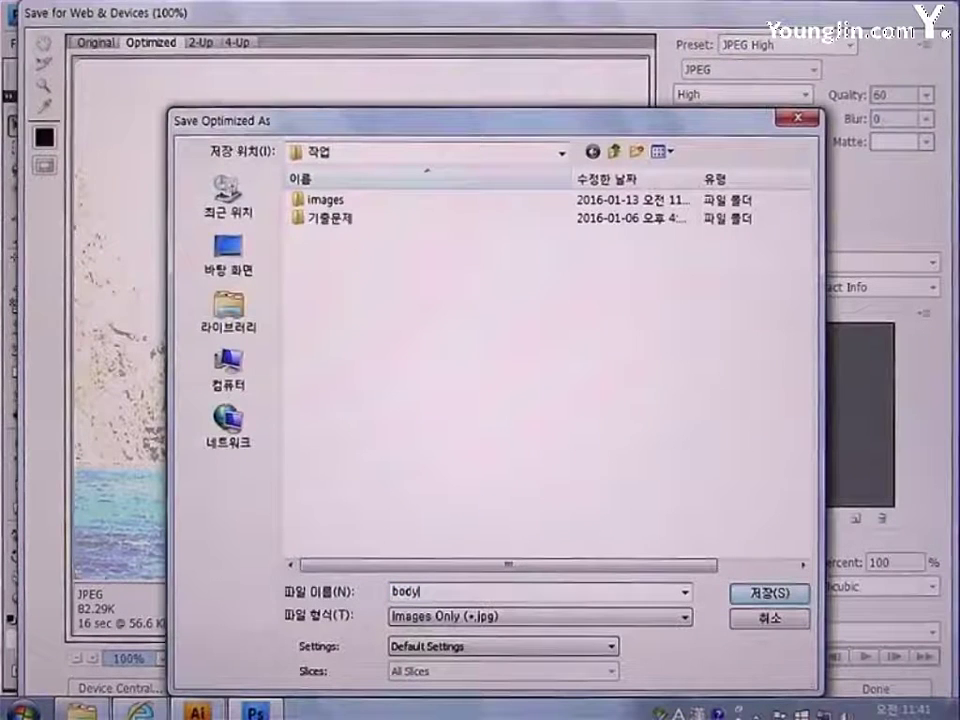
type("g")
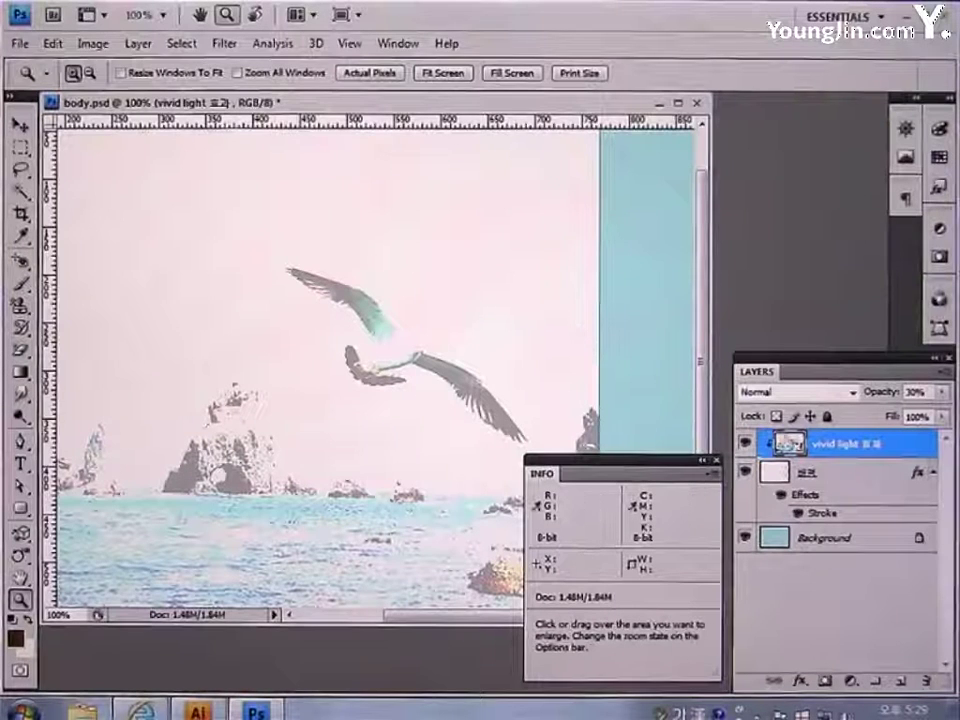
- Merge the vivid light, 배경 and Background layers of body.psd into one and clear the guides
left_click(840, 474, "shift")
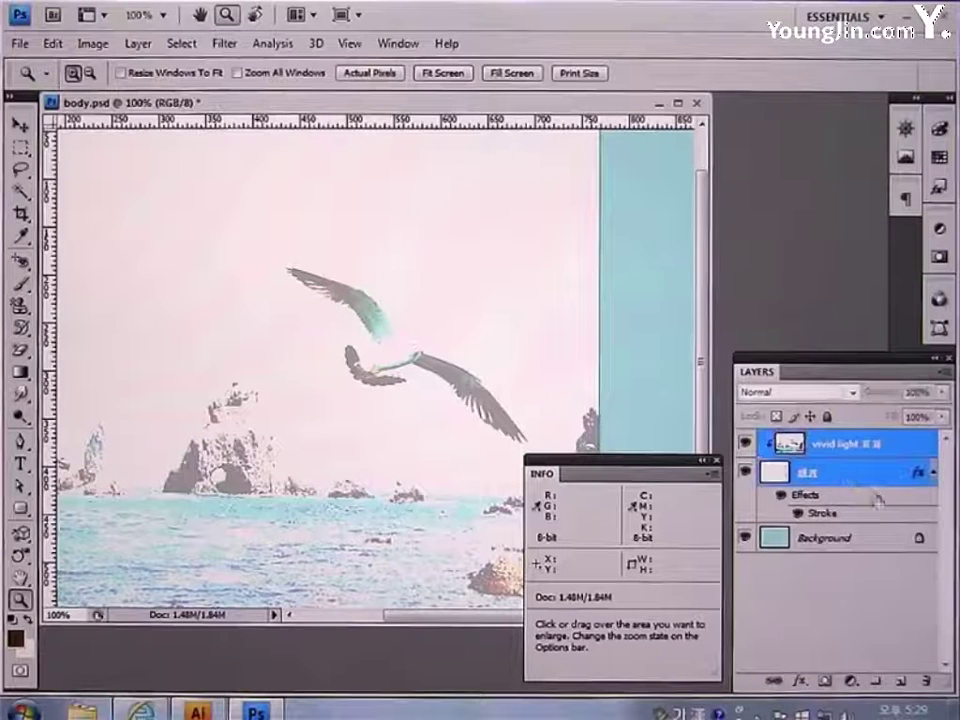
left_click(875, 541, "shift")
right_click(876, 480)
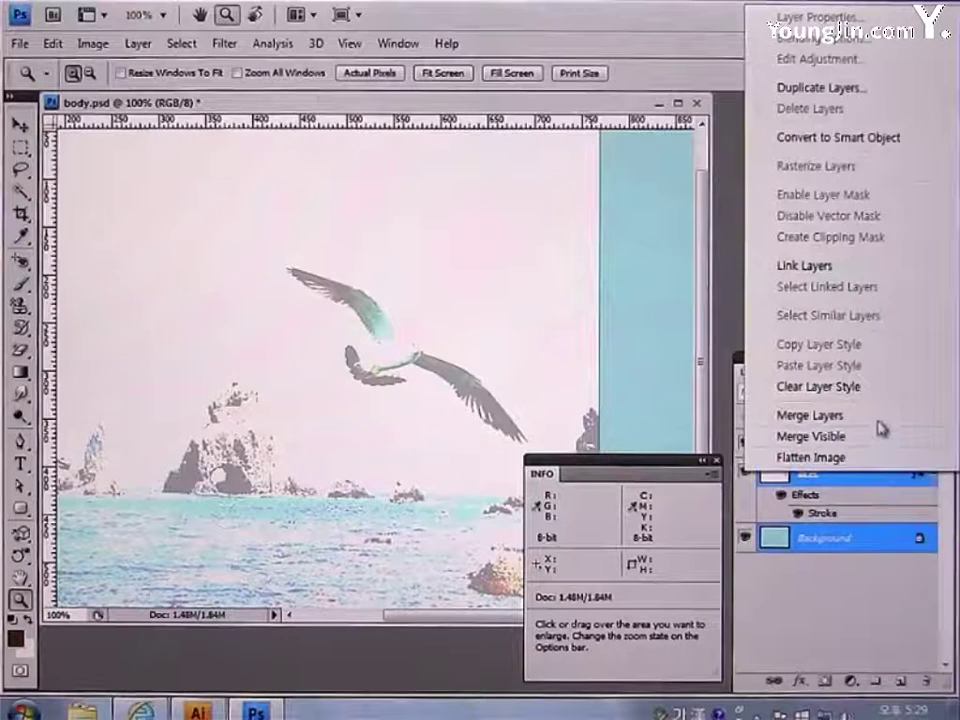
left_click(878, 430)
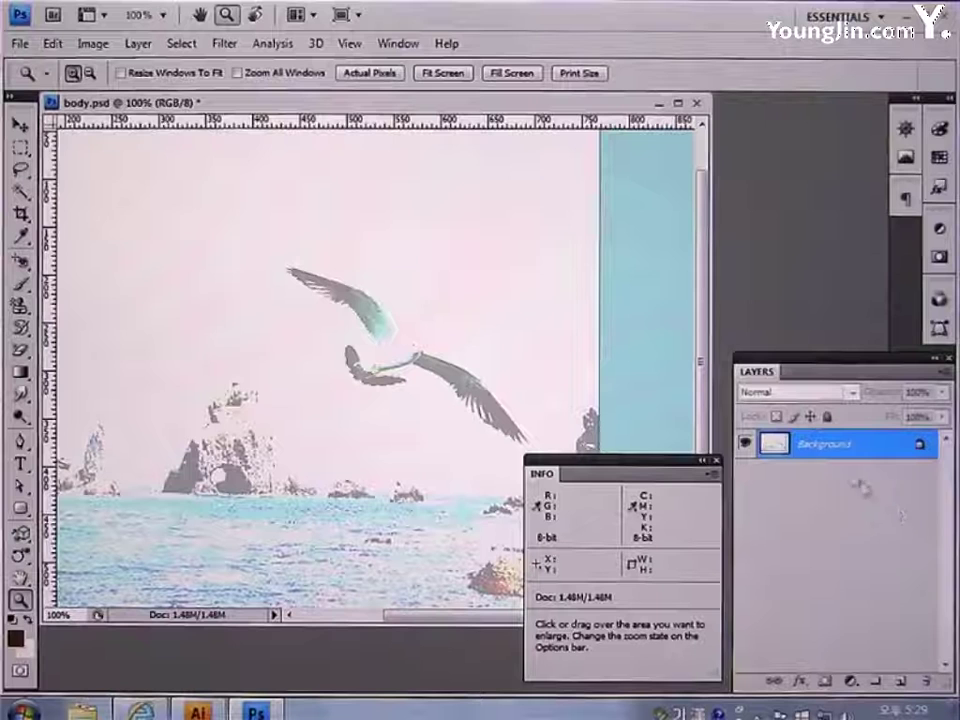
left_click(350, 44)
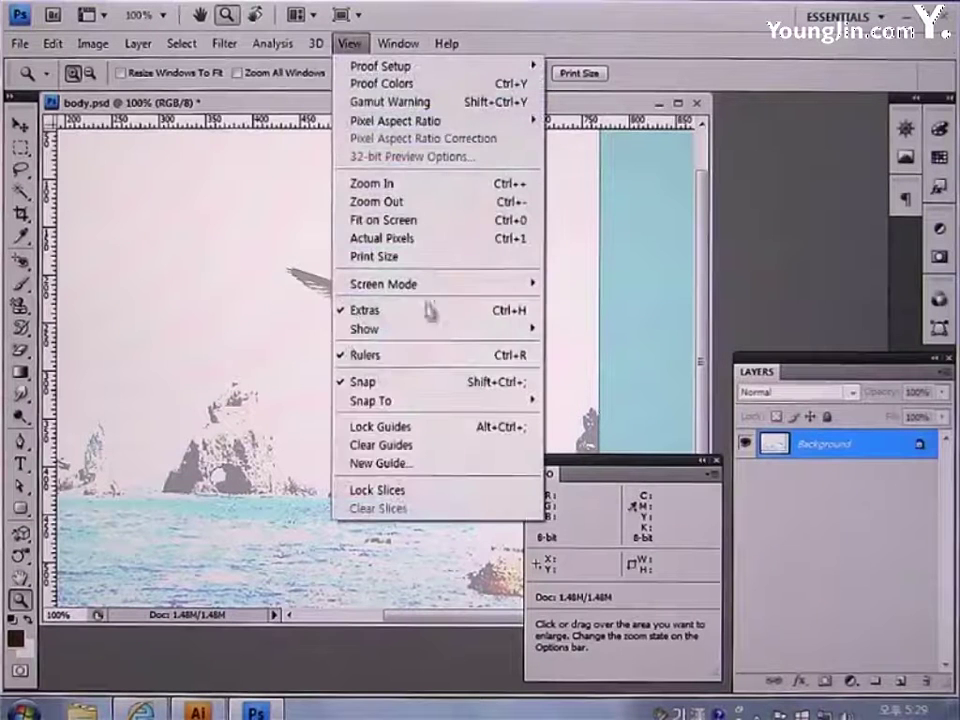
left_click(416, 447)
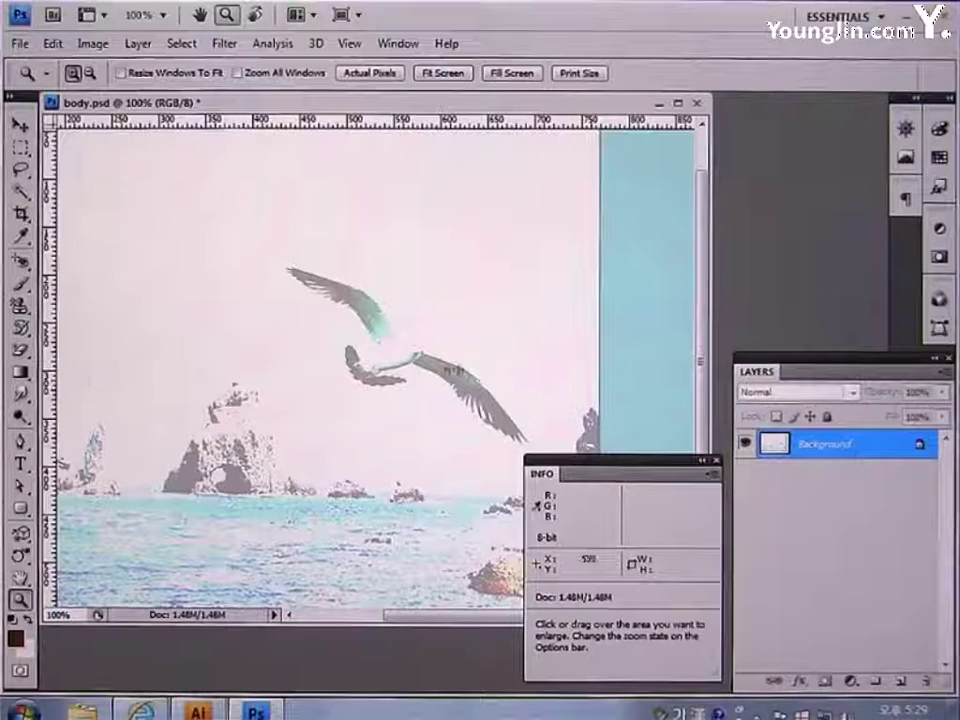
- Add a vertical guide at X 720 px and crop the page to the full-height strip between it and the page's right edge
left_click_drag(510, 360, 553, 362)
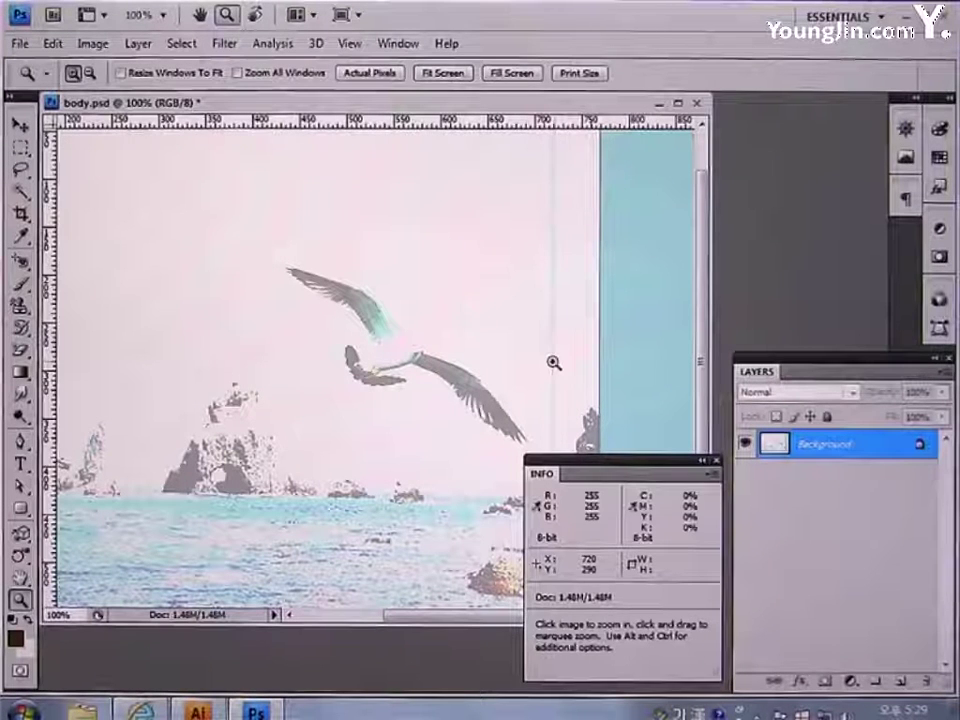
left_click(553, 362, "alt")
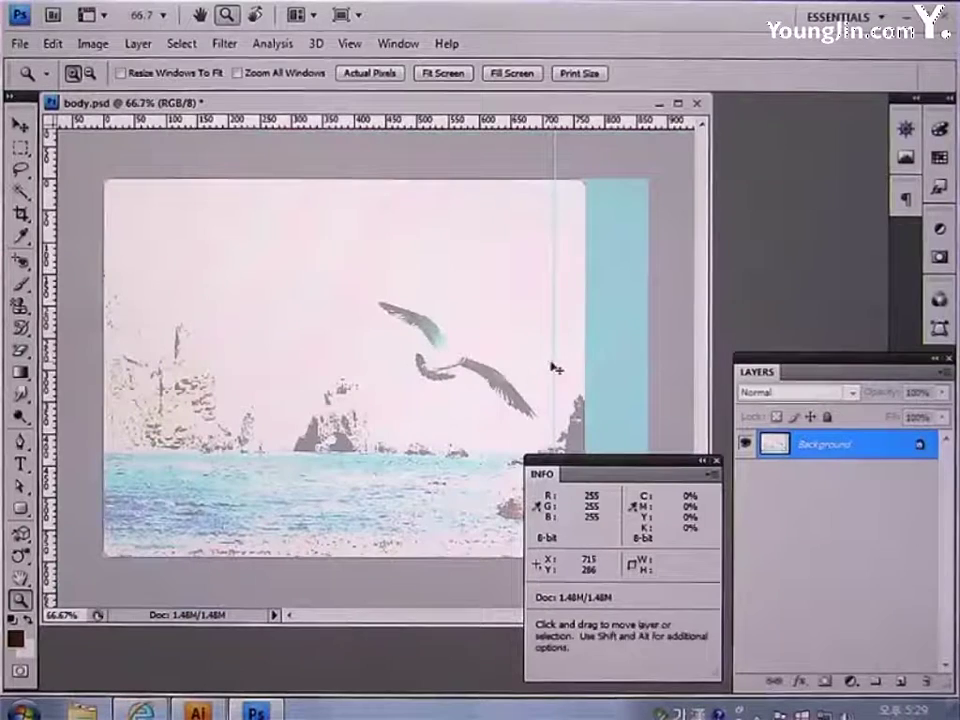
left_click_drag(707, 381, 473, 381)
left_click_drag(326, 624, 381, 621)
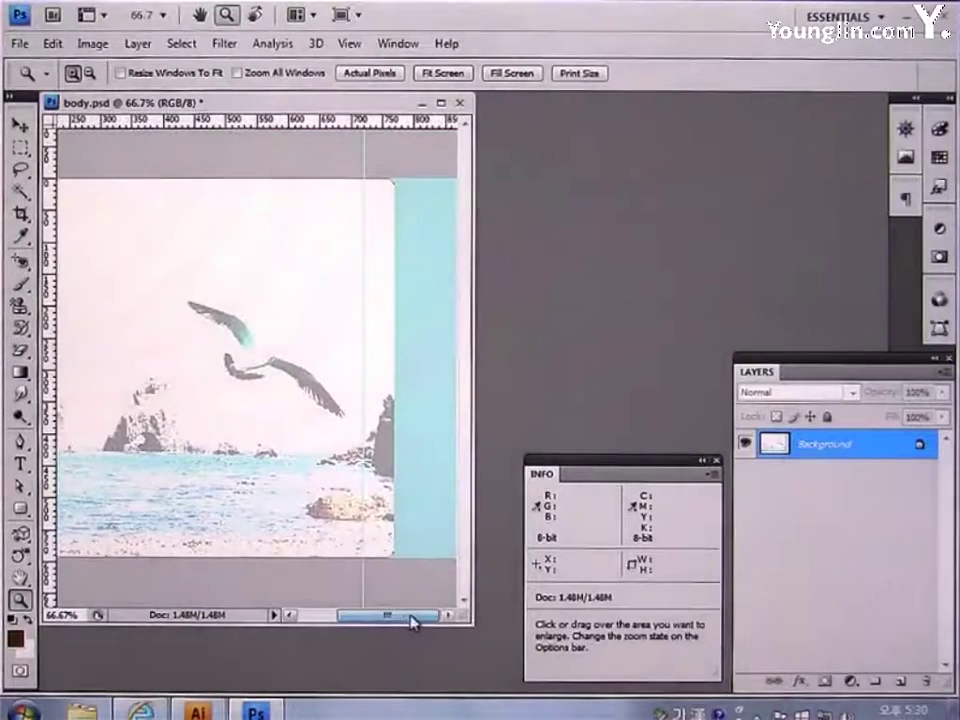
left_click(21, 215)
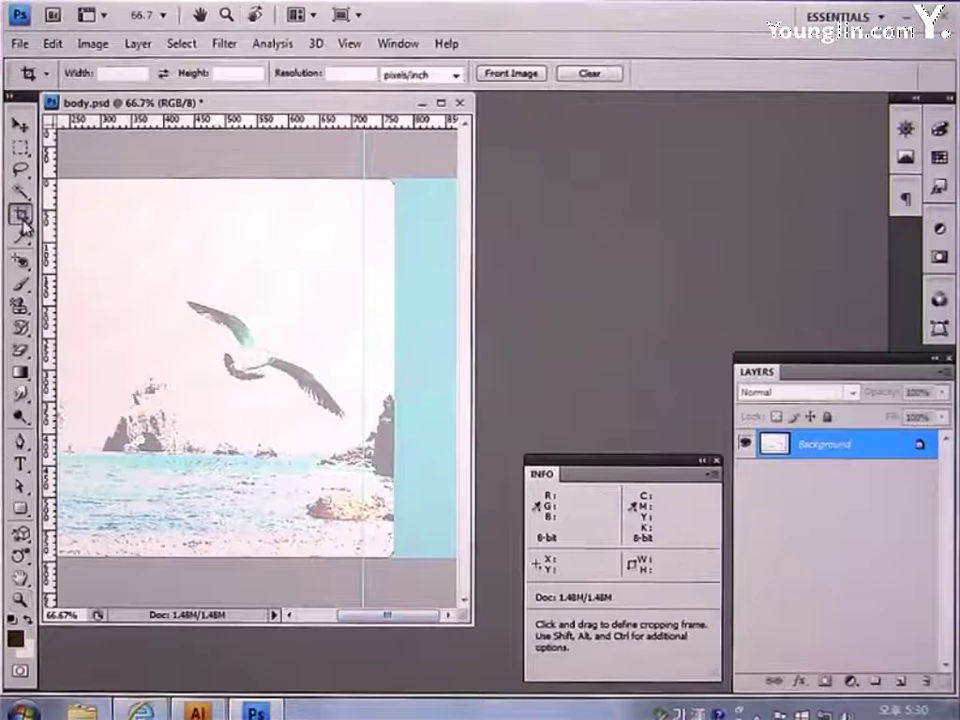
left_click_drag(364, 172, 540, 565)
key("Return")
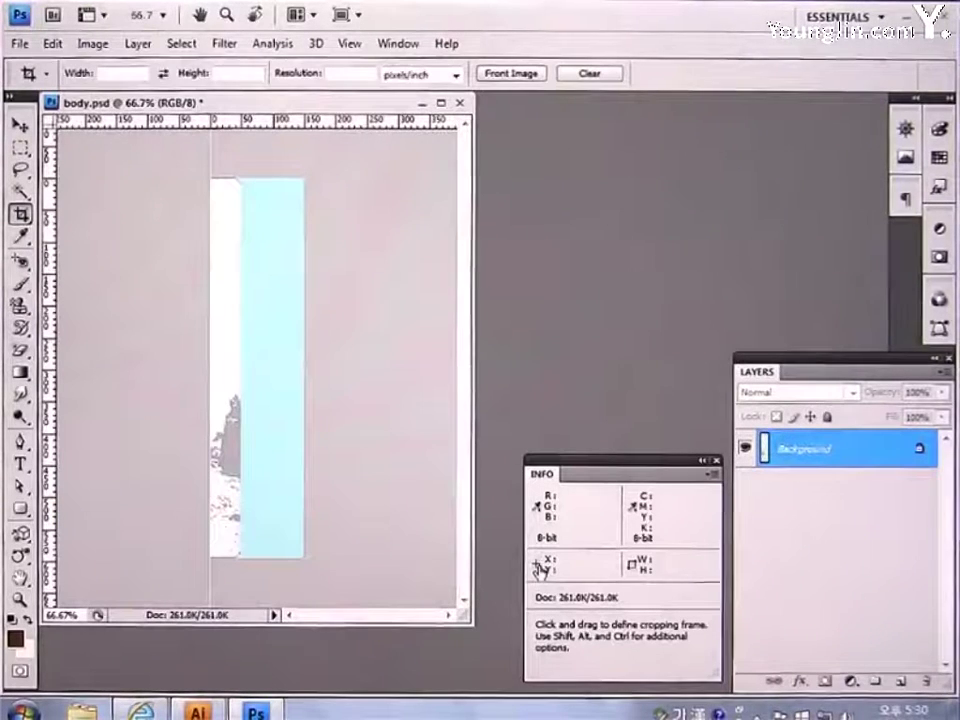
- Place horizontal guides across the cropped strip at about 25, 70, 80, 110 and 120 px
double_click(20, 598)
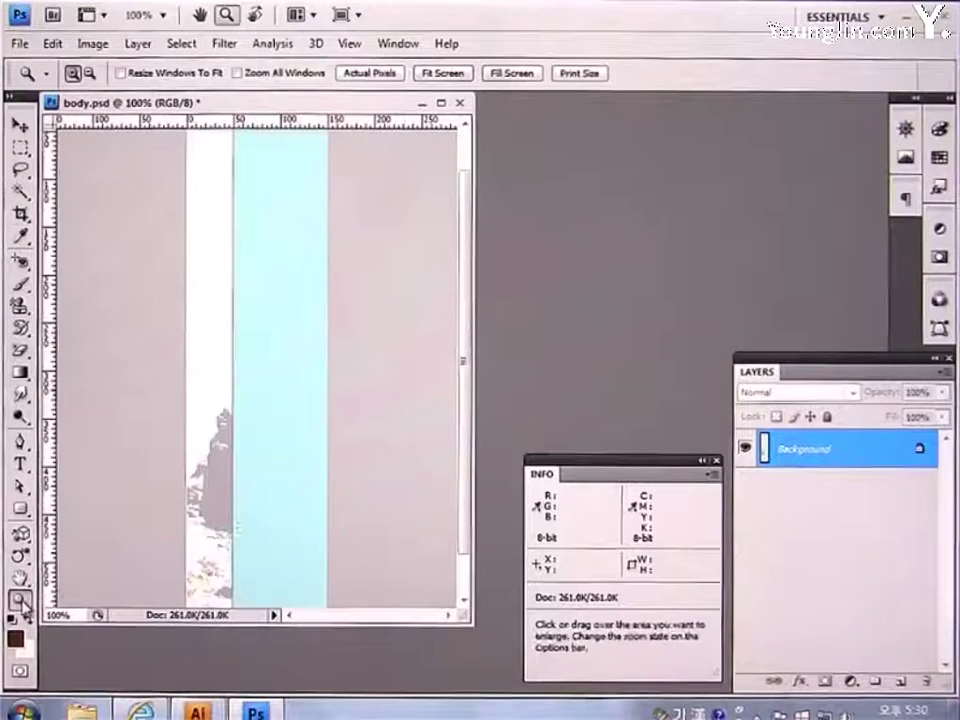
left_click_drag(472, 452, 510, 444)
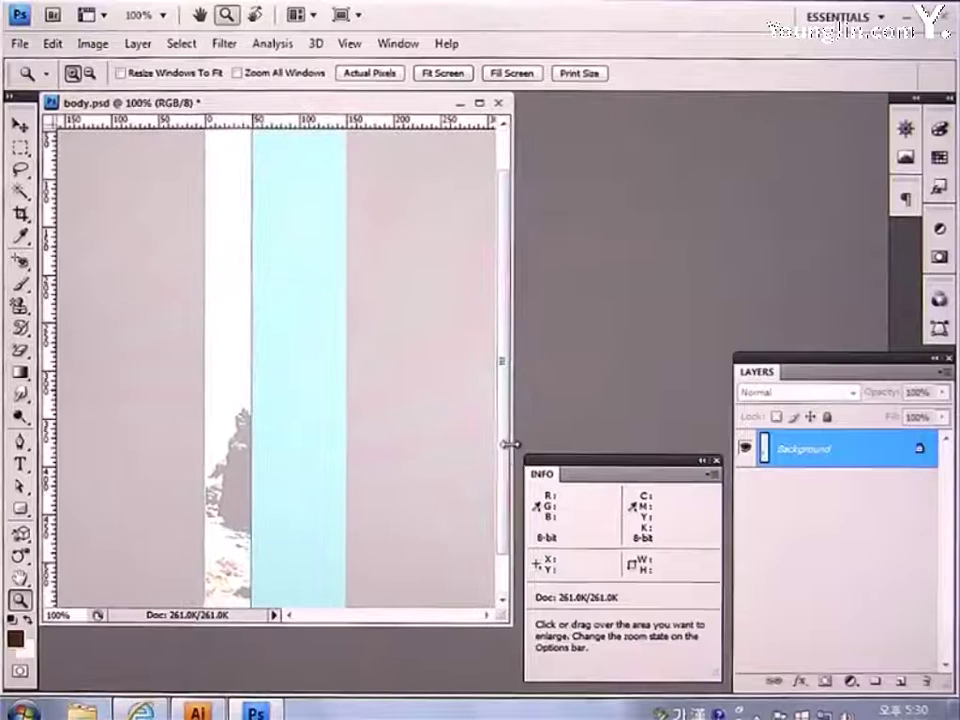
left_click_drag(512, 367, 512, 367)
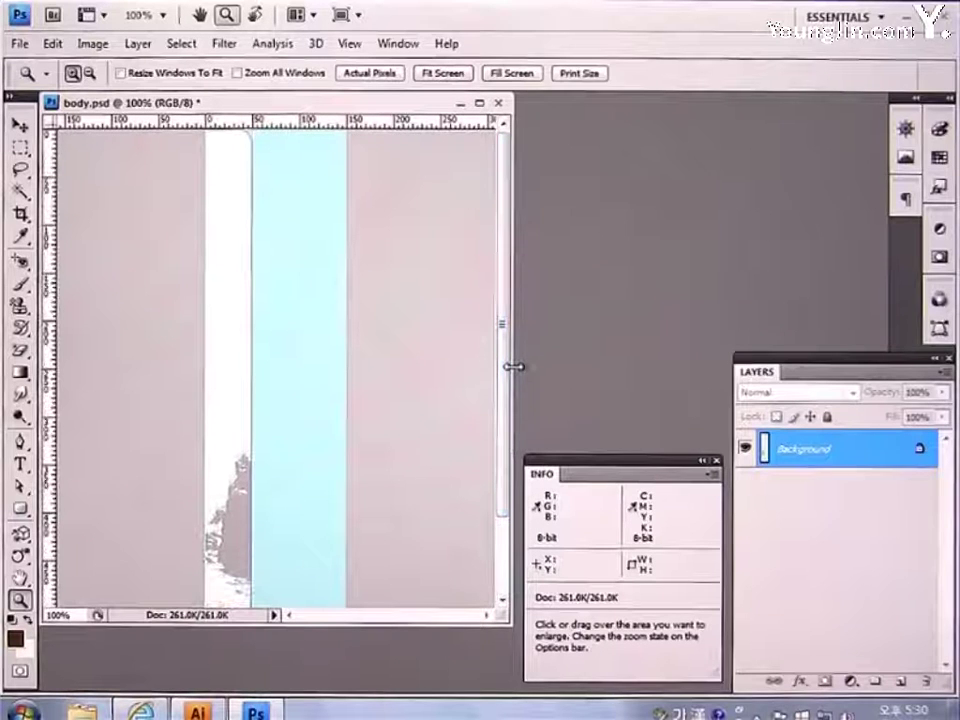
left_click(20, 124)
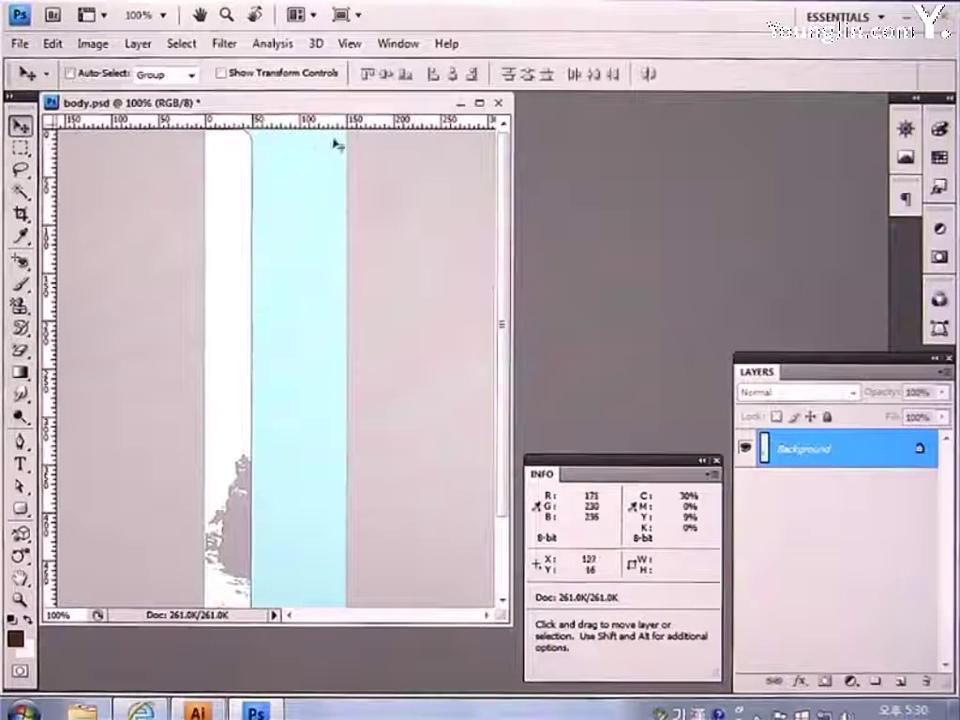
left_click_drag(358, 130, 325, 198)
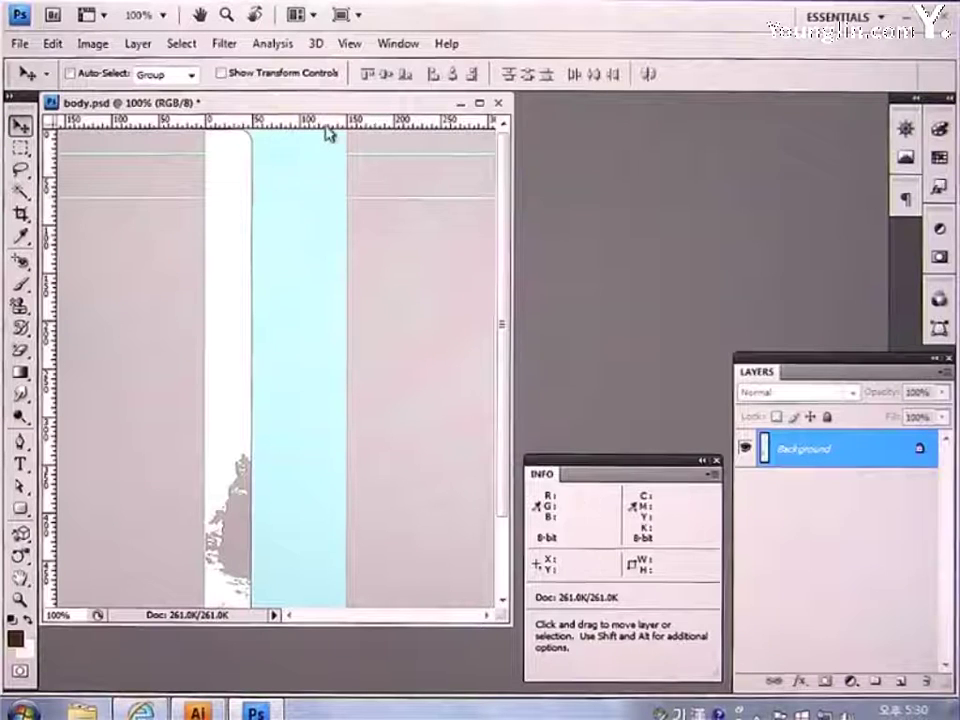
left_click_drag(328, 125, 324, 206)
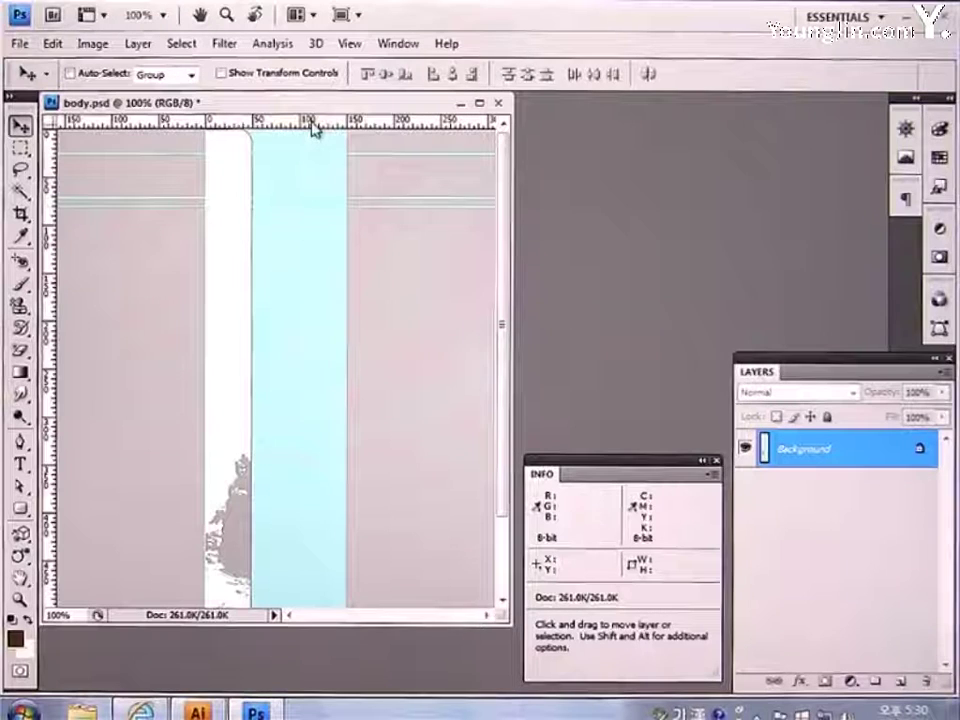
left_click_drag(311, 122, 319, 236)
left_click_drag(321, 128, 321, 245)
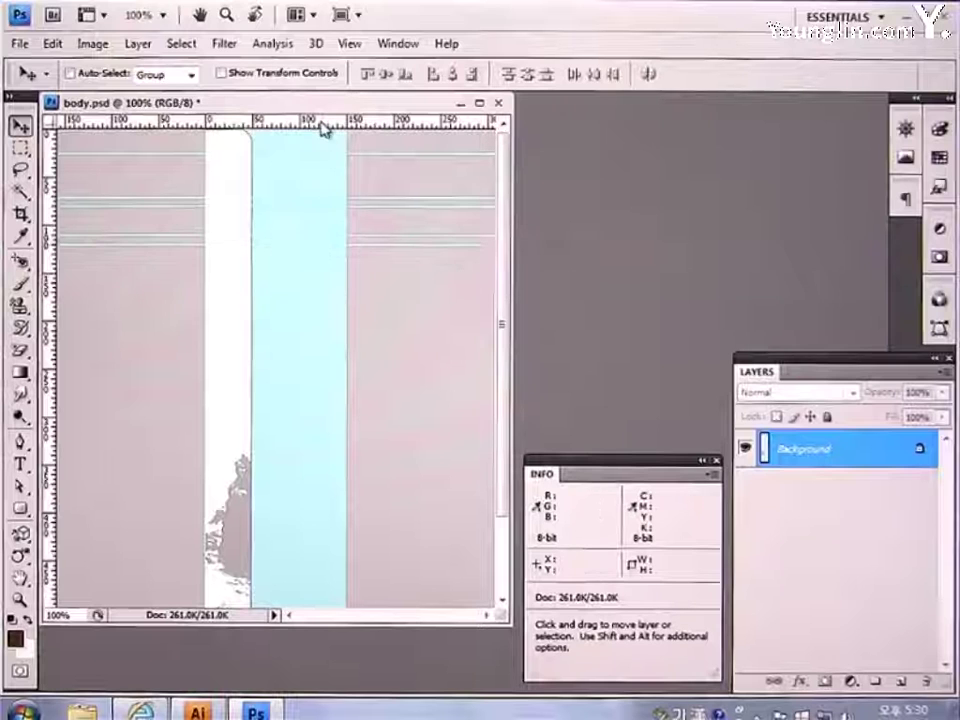
- Add further horizontal guides down the strip at about 150, 160, 190, 200, 230, 240 and 270 px
left_click_drag(321, 129, 323, 272)
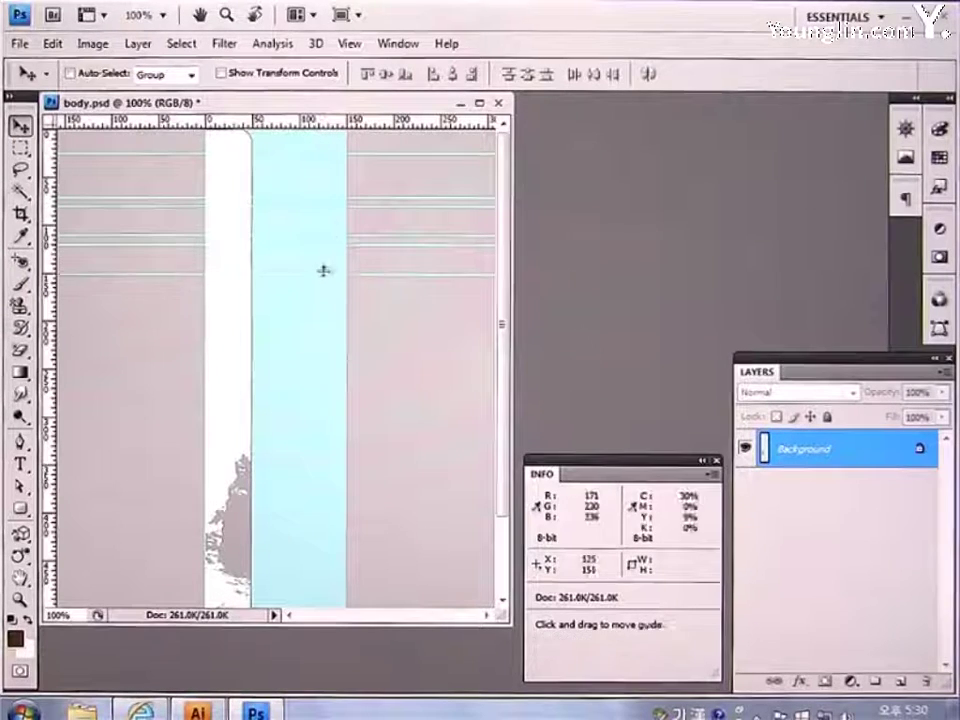
left_click_drag(323, 224, 324, 281)
left_click_drag(326, 122, 317, 321)
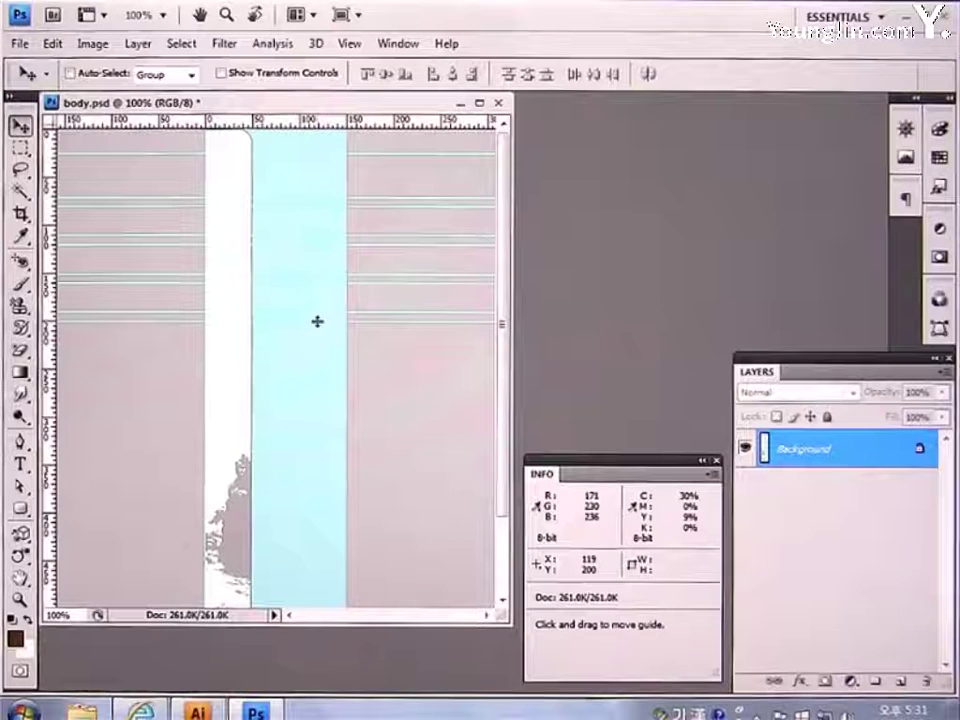
mouse_move(318, 133)
left_mouse_down()
mouse_move(323, 347)
mouse_move(321, 121)
left_mouse_up()
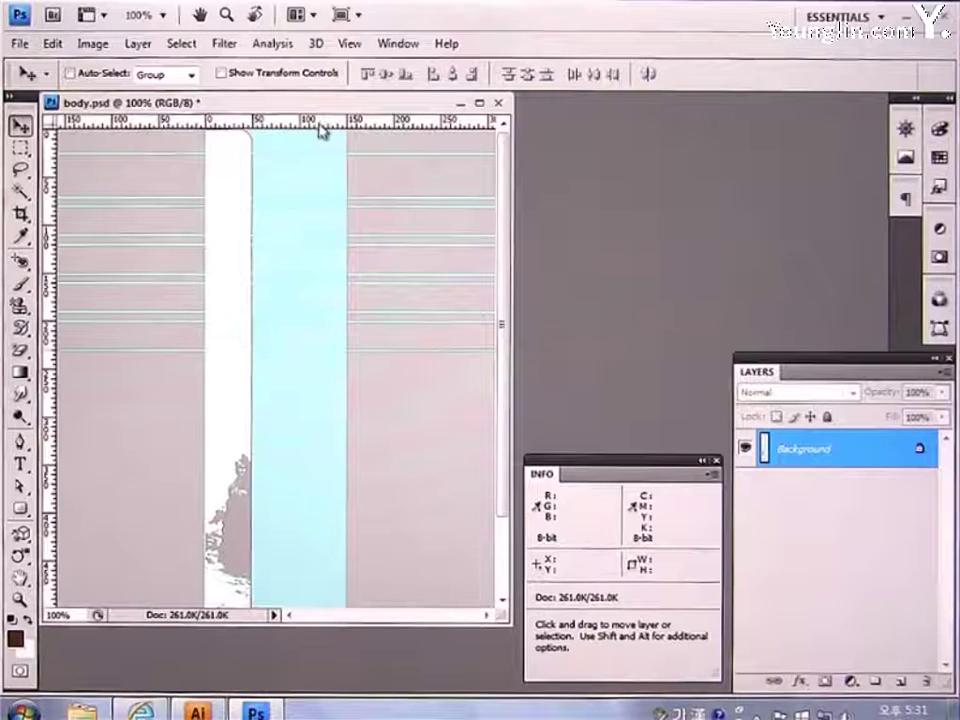
left_click_drag(317, 207, 319, 359)
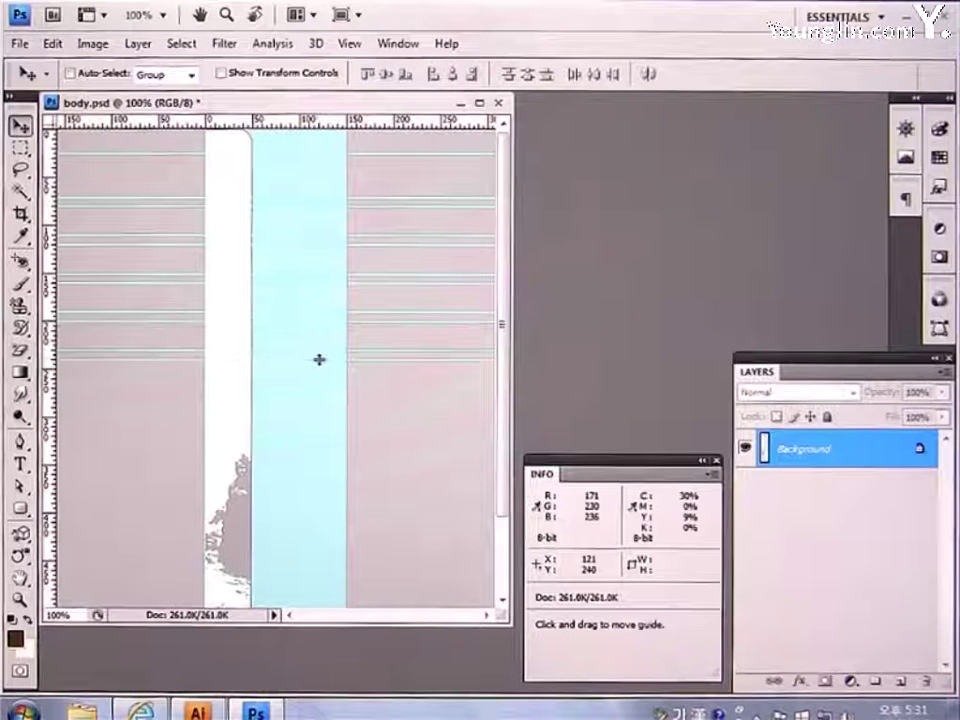
left_click_drag(317, 127, 314, 388)
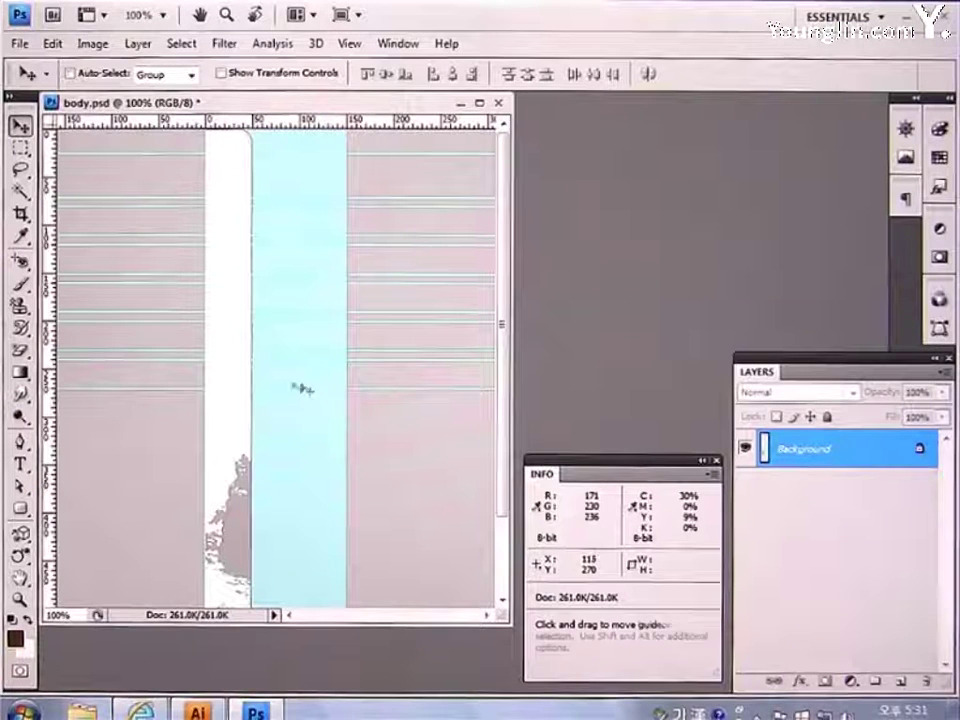
- Crop the strip to its upper 150 x 270 px area, ending at the lowest guide
left_click(22, 214)
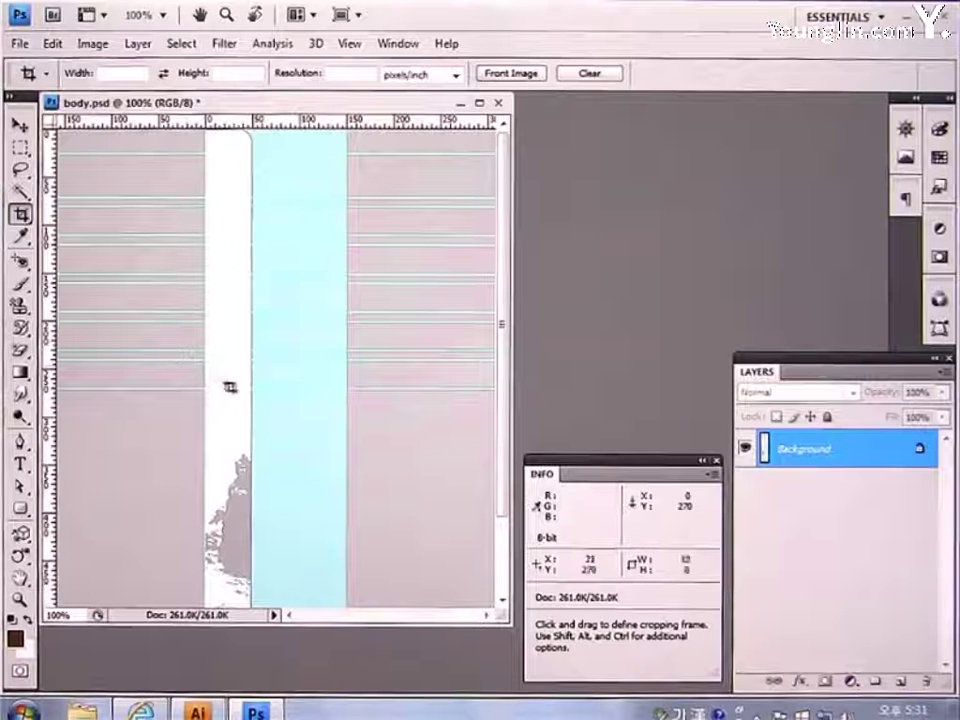
left_click_drag(206, 388, 351, 130)
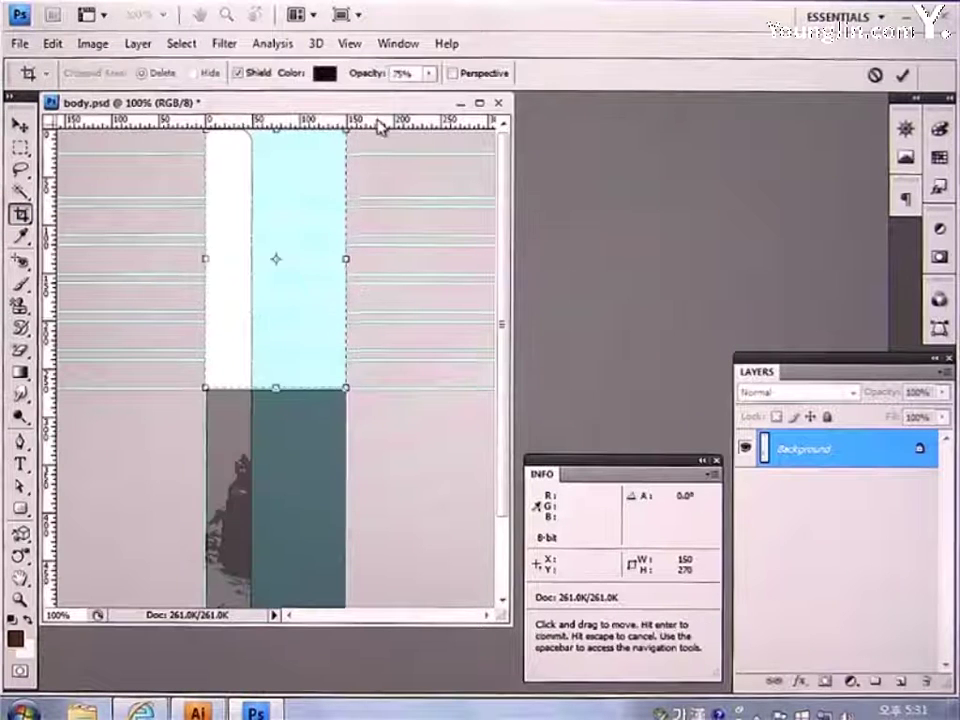
key("Return")
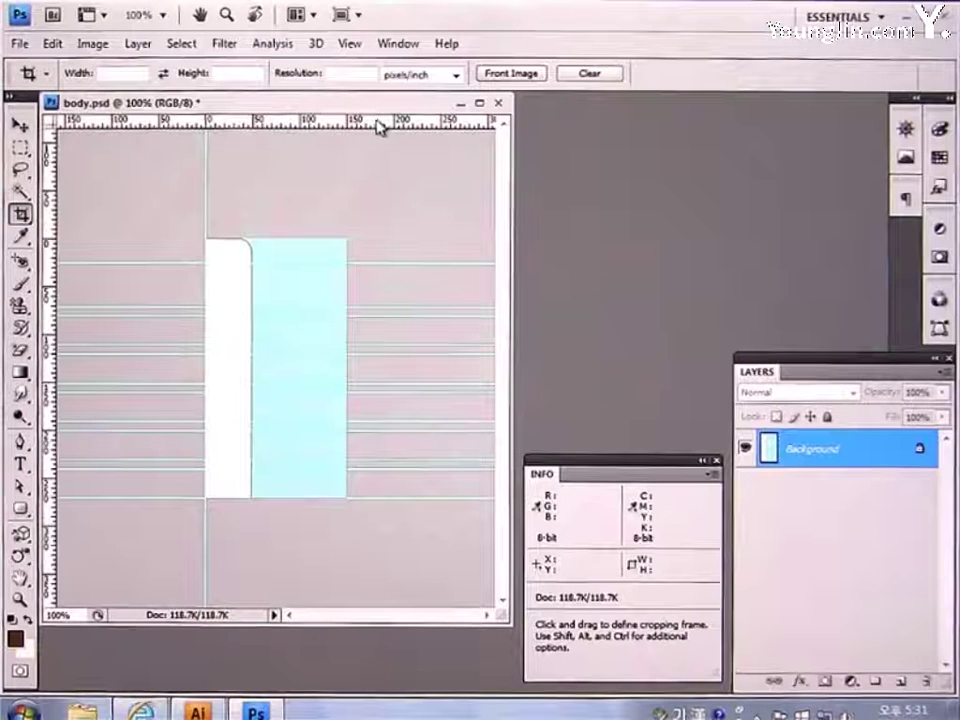
- Set the foreground color to the pale yellow FFFAAC
key("z")
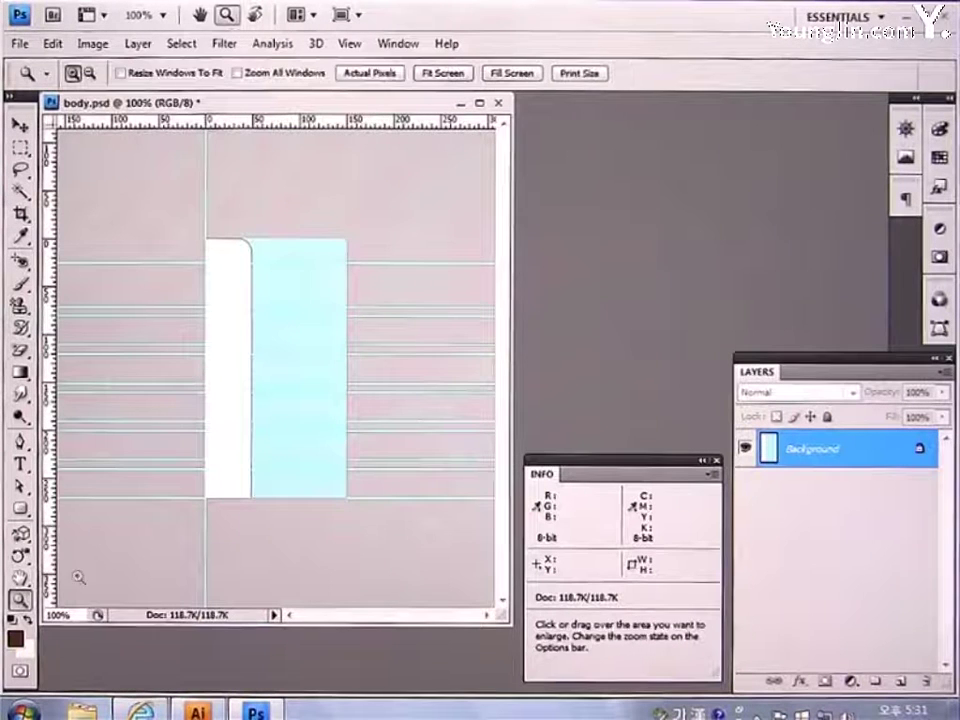
left_click(257, 429)
left_click_drag(500, 432, 508, 328)
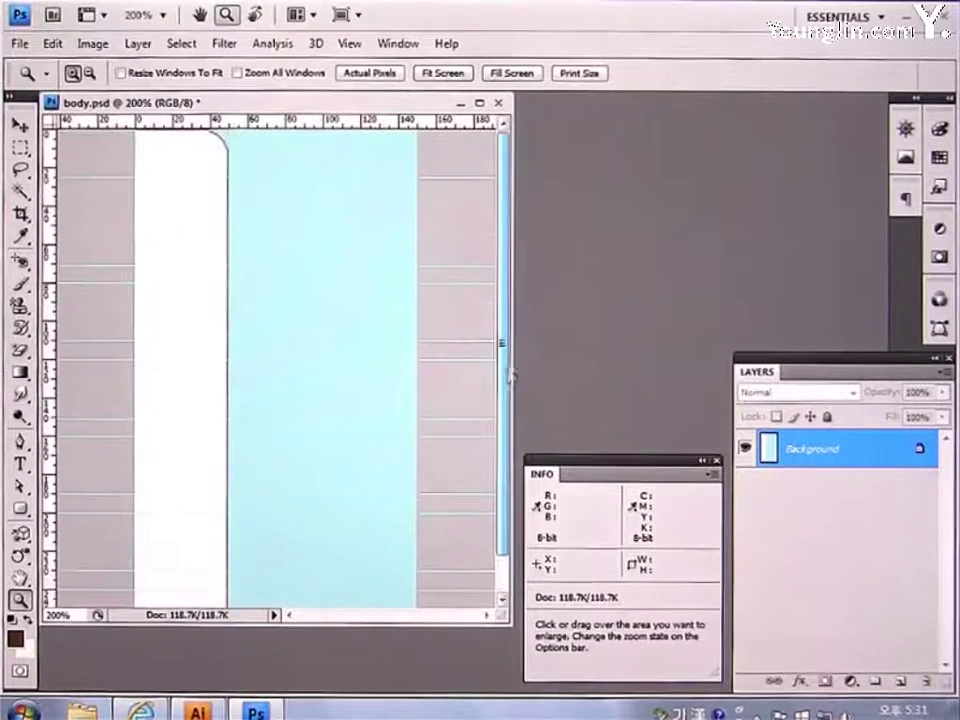
left_click(21, 124)
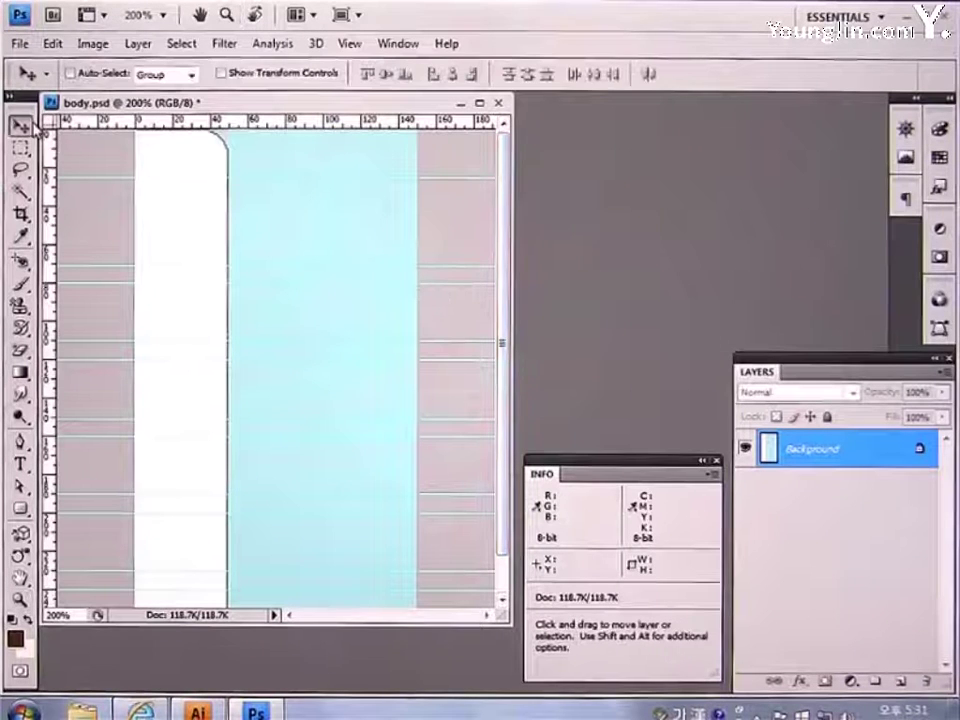
left_click(14, 638)
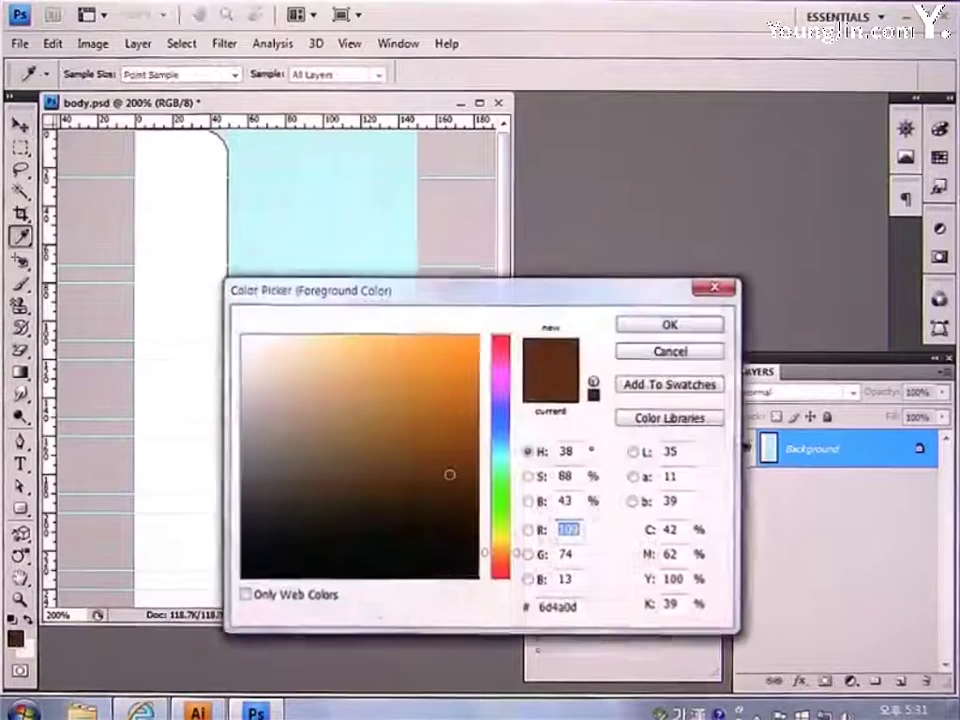
double_click(565, 608)
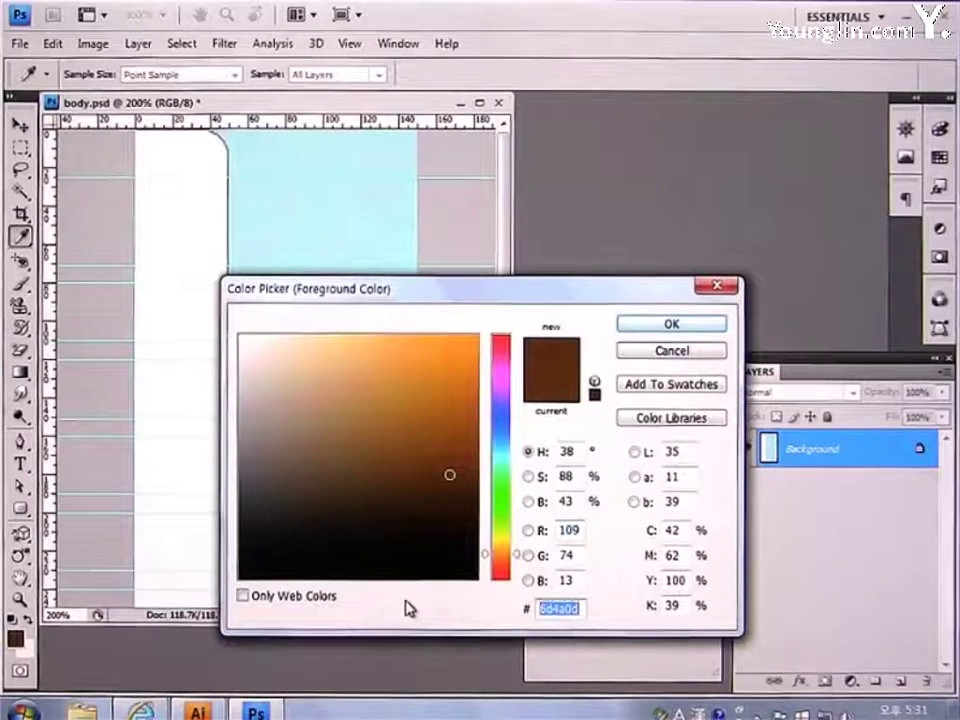
type("FFFAAC")
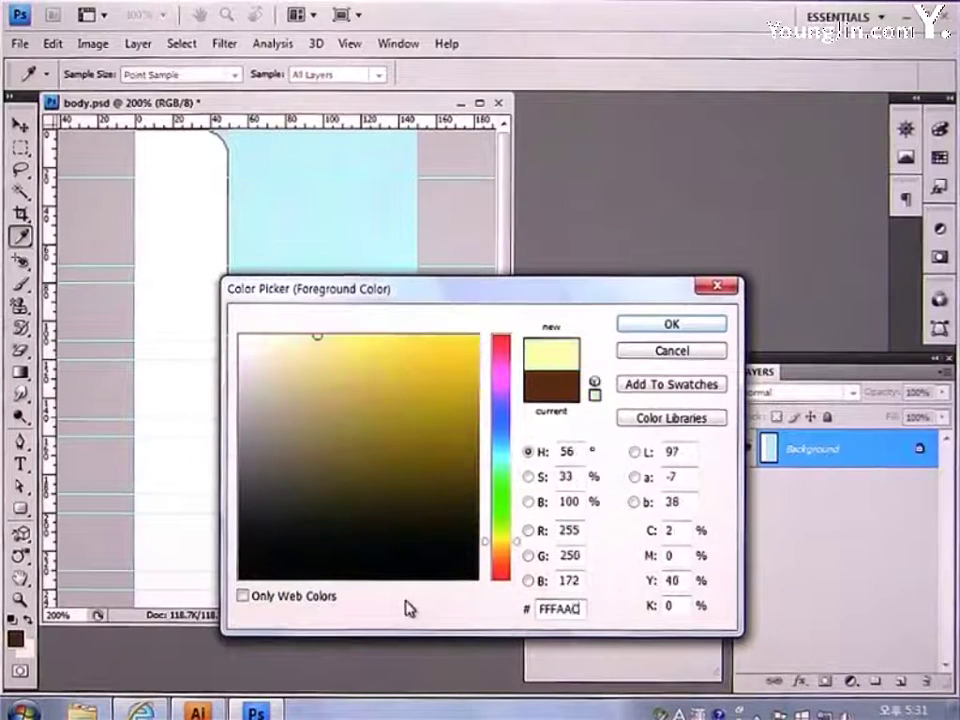
key("Return")
key("v")
key("F8")
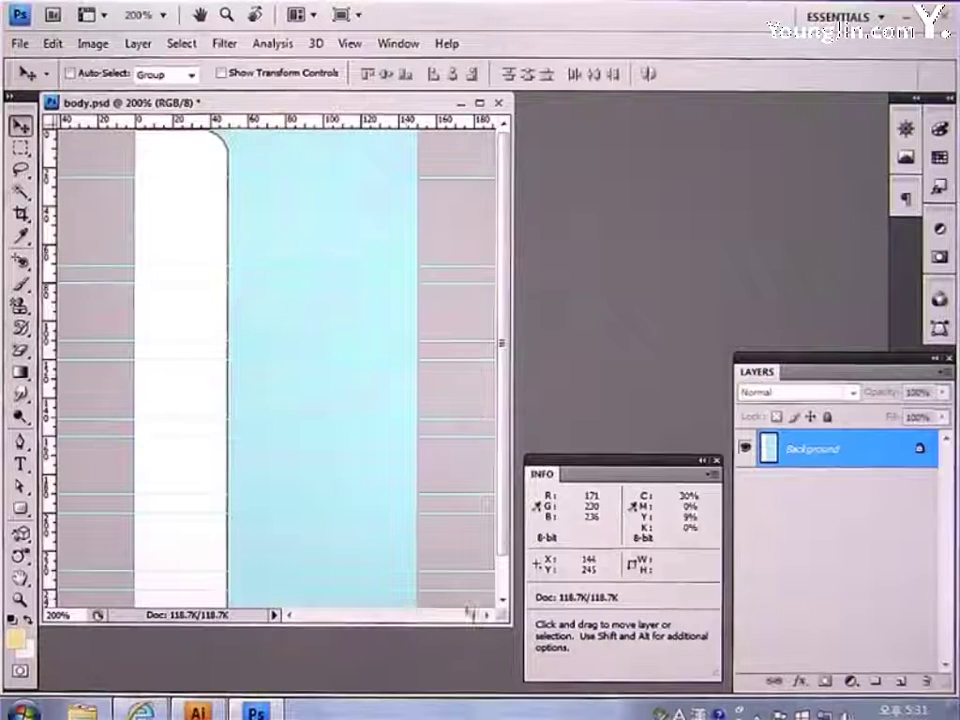
- On a new layer, draw a yellow rounded rectangle with a 3 px radius across the full width between the first two horizontal guides
left_click(897, 682)
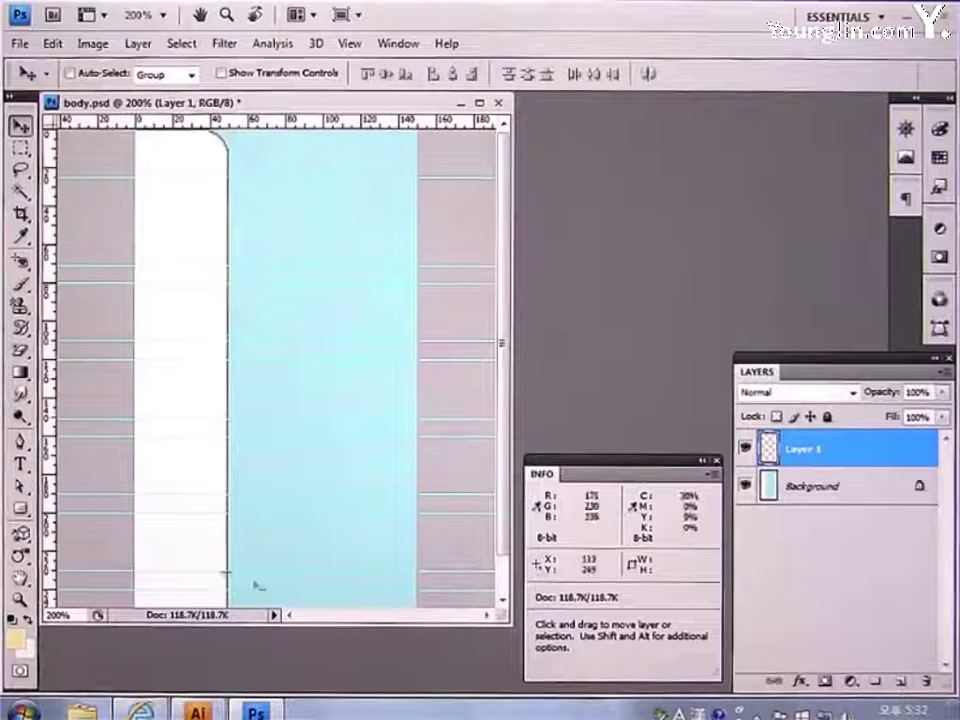
left_click(20, 508)
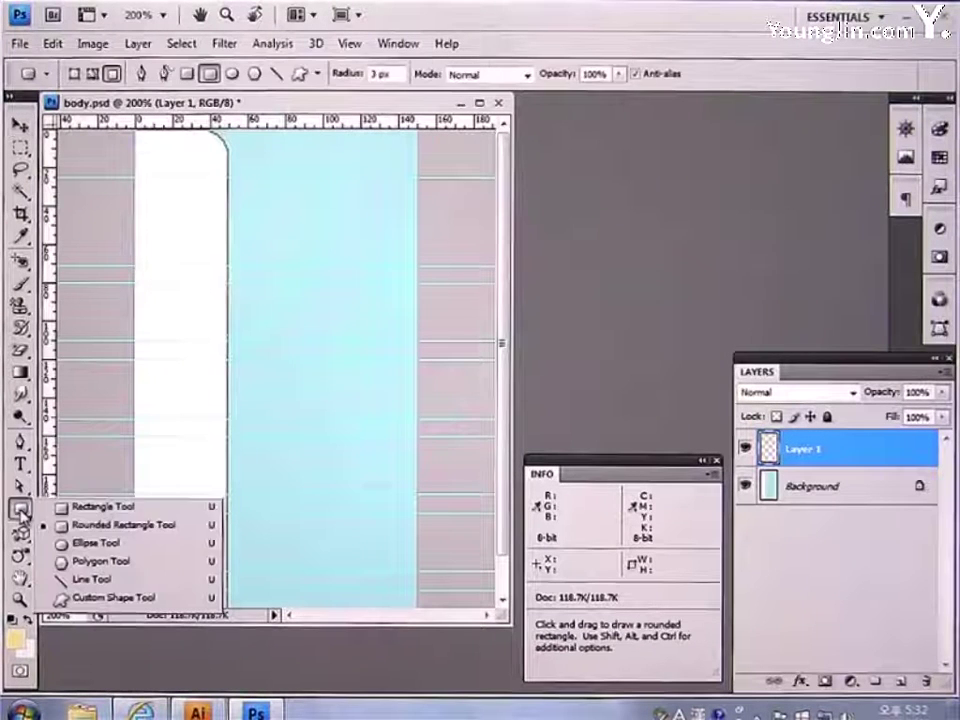
left_click(108, 526)
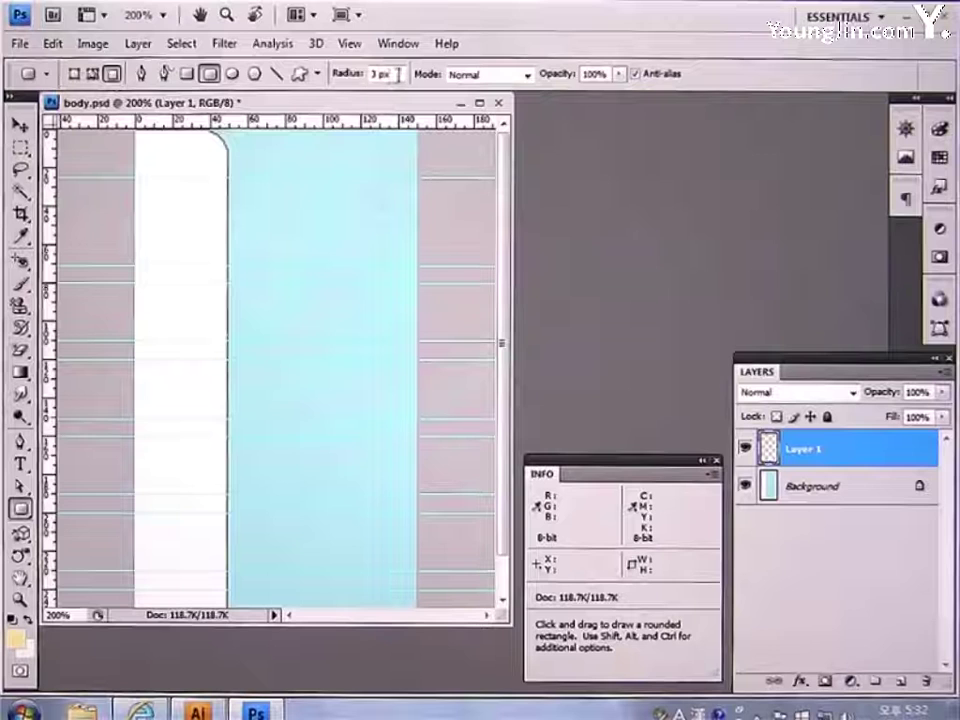
type("3")
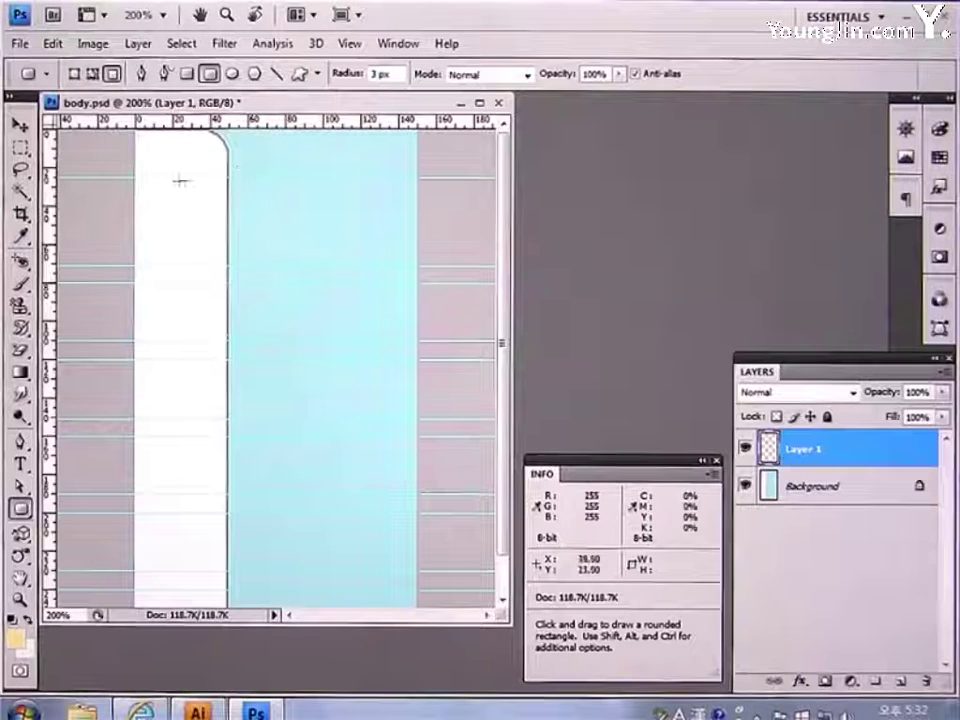
left_click_drag(136, 178, 416, 265)
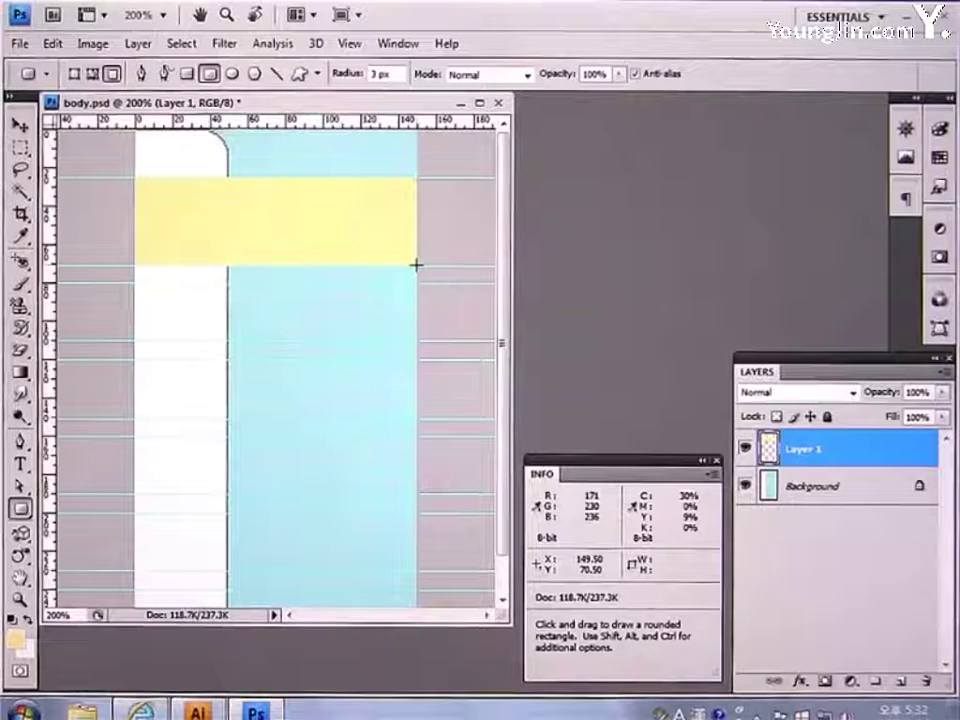
- Give the yellow rounded rectangle's layer a 1 px inside stroke in color A19C49
right_click(845, 455)
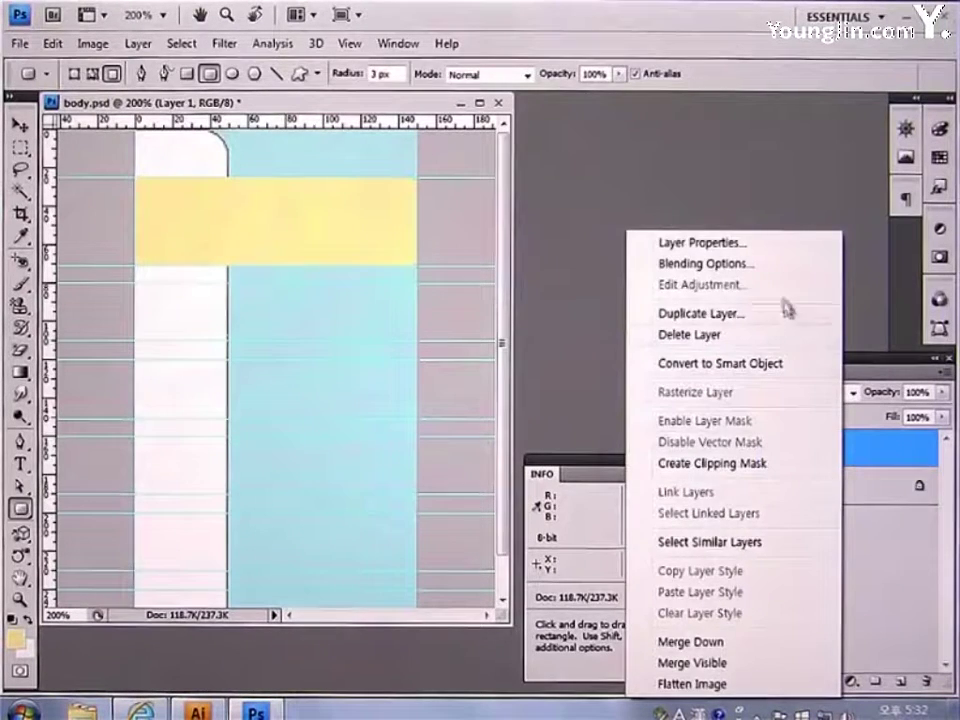
left_click(777, 266)
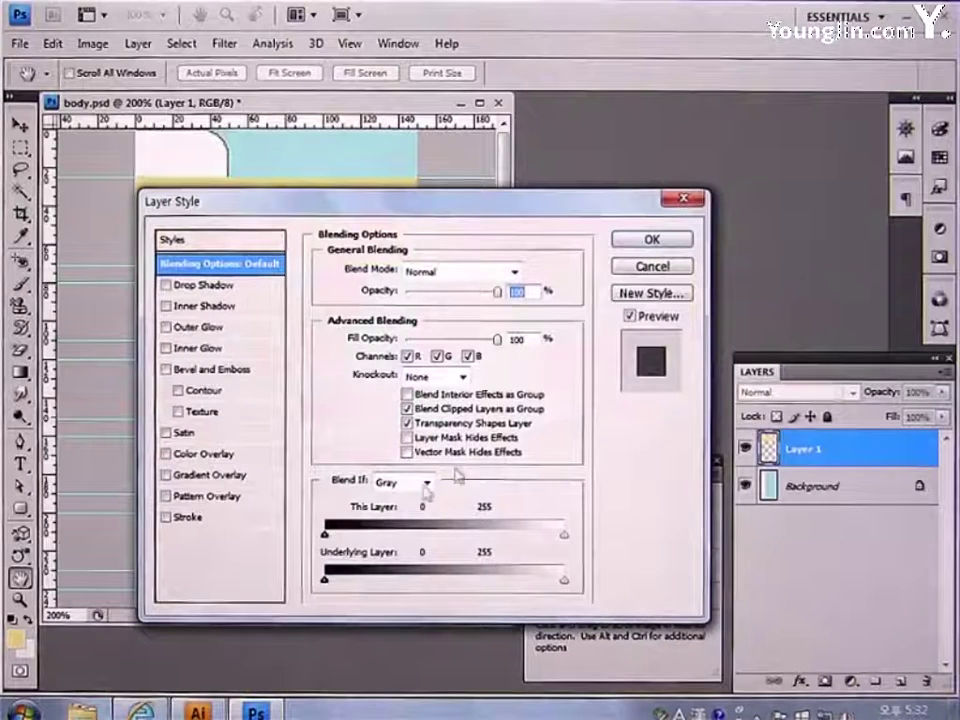
left_click(192, 520)
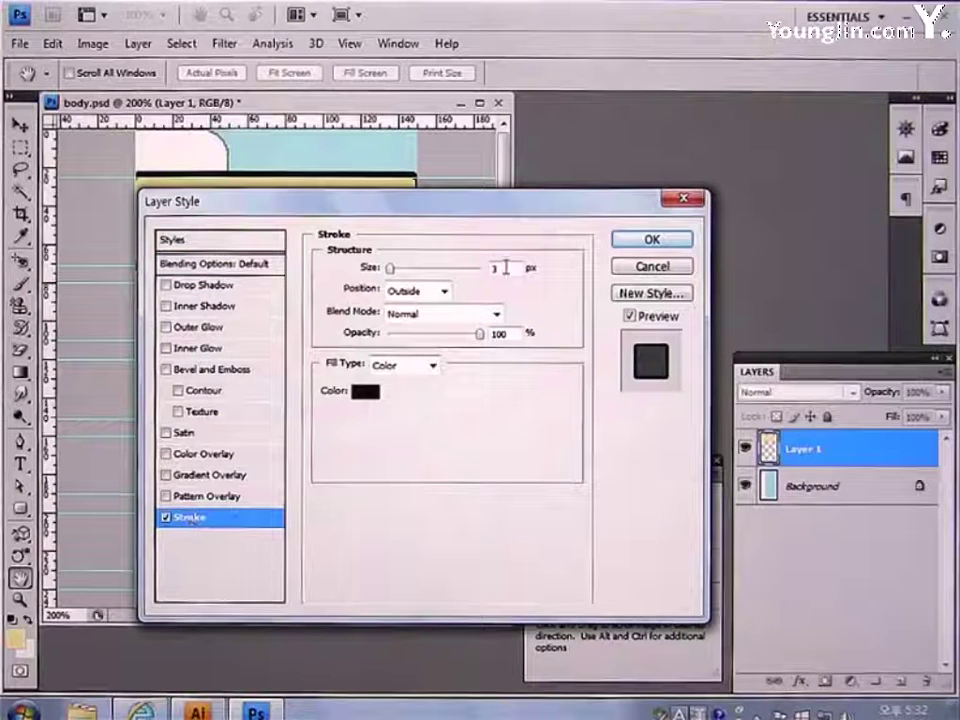
left_click(445, 291)
left_click(430, 325)
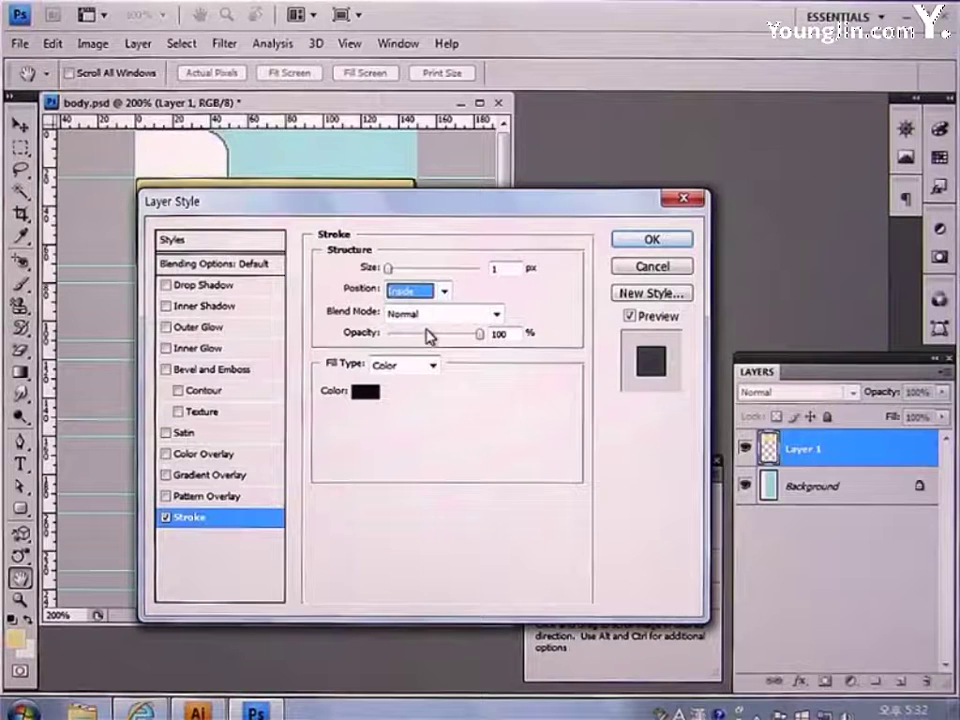
left_click(368, 392)
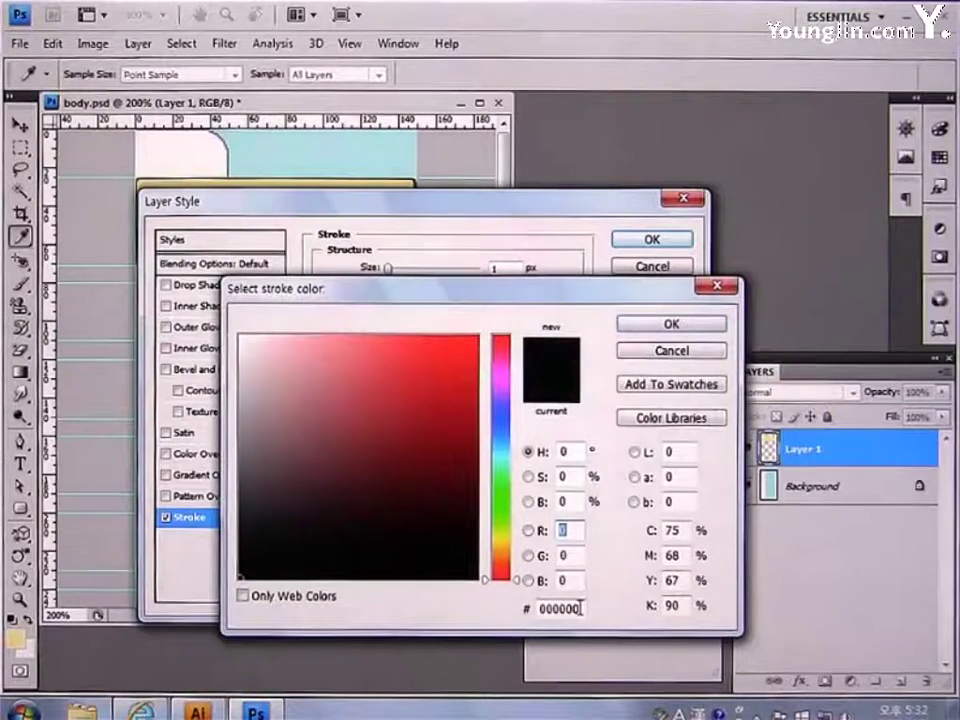
type("A")
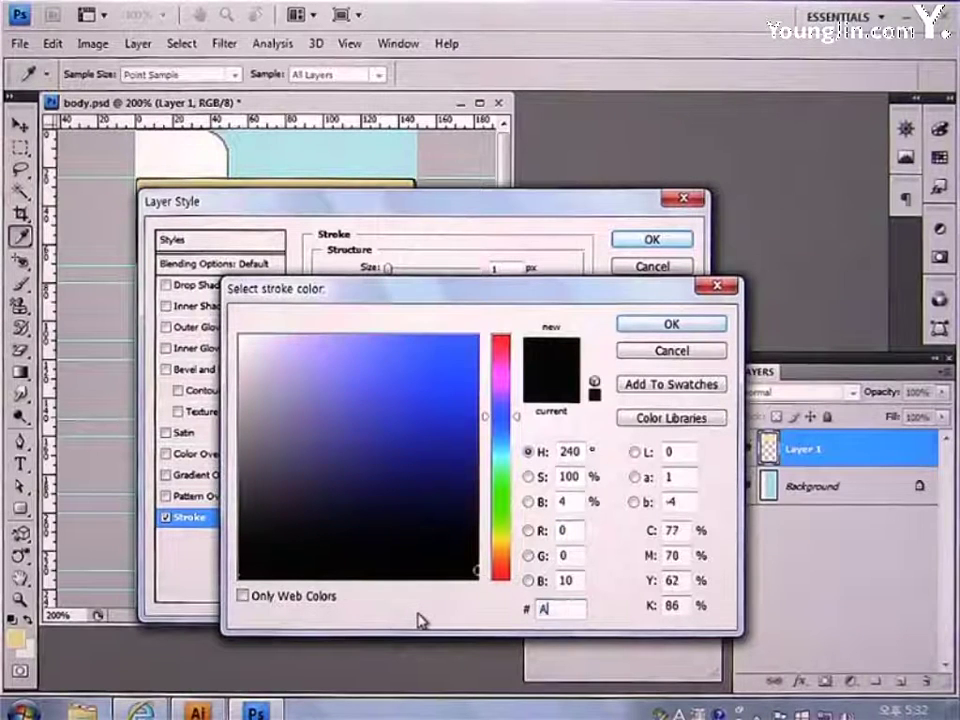
type("19C49")
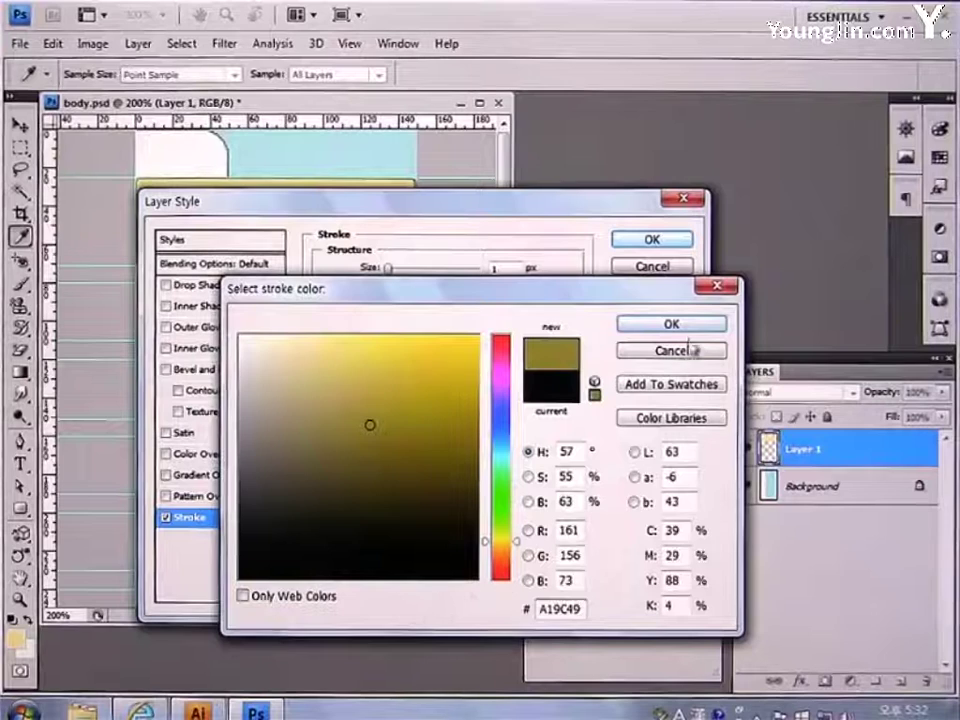
left_click(671, 324)
left_click(652, 241)
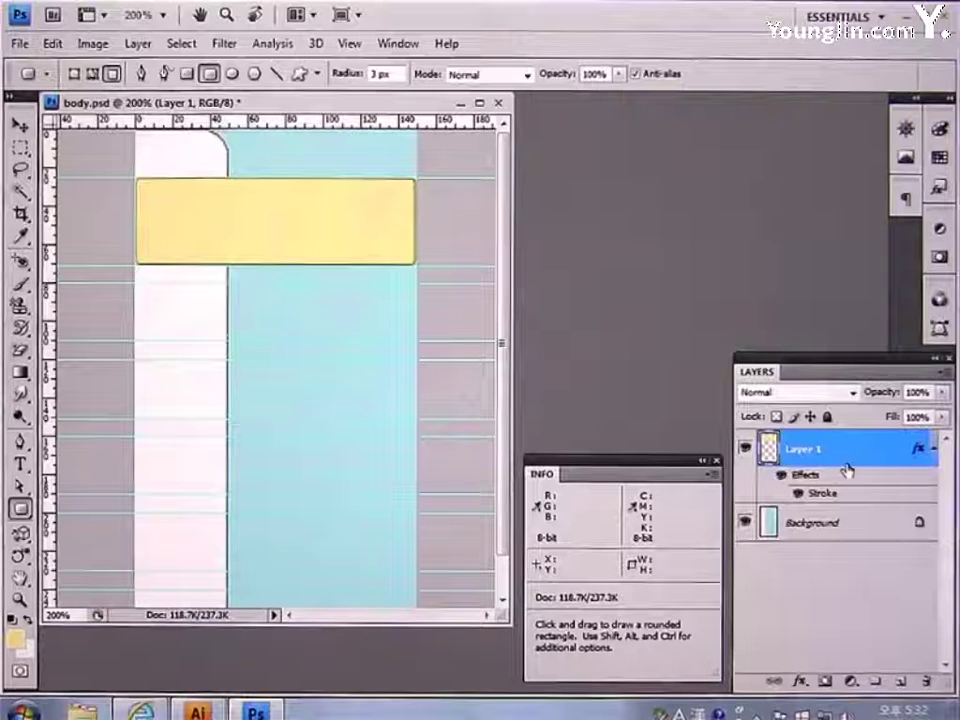
- Set up the text formatting with the Gungsuh font at 23 pt, tracking 100 and Smooth anti-aliasing
left_click(20, 464)
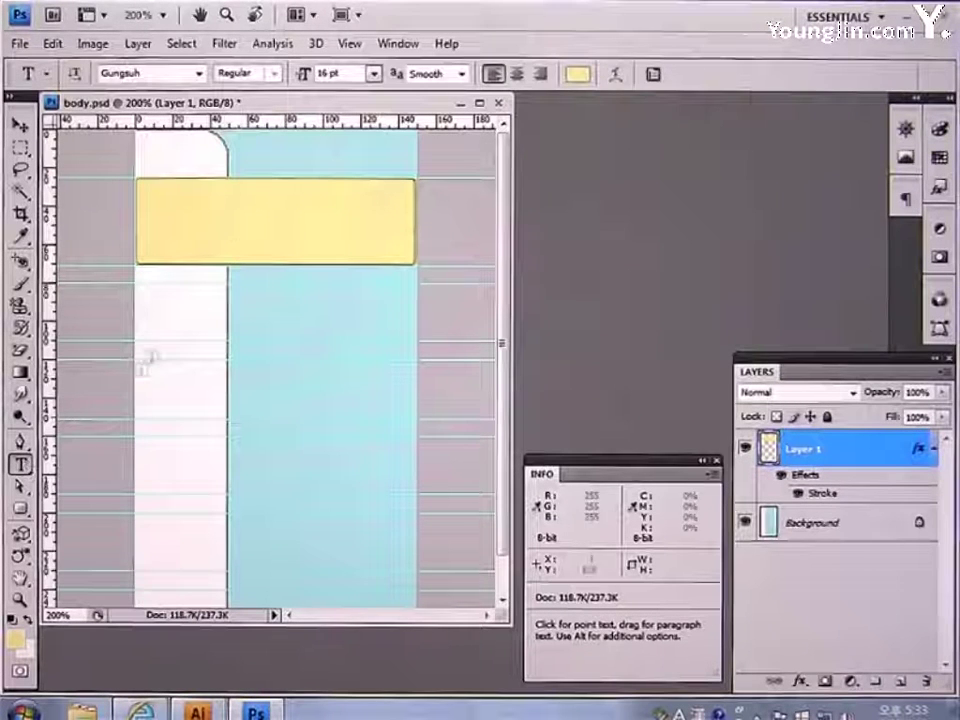
left_click(396, 43)
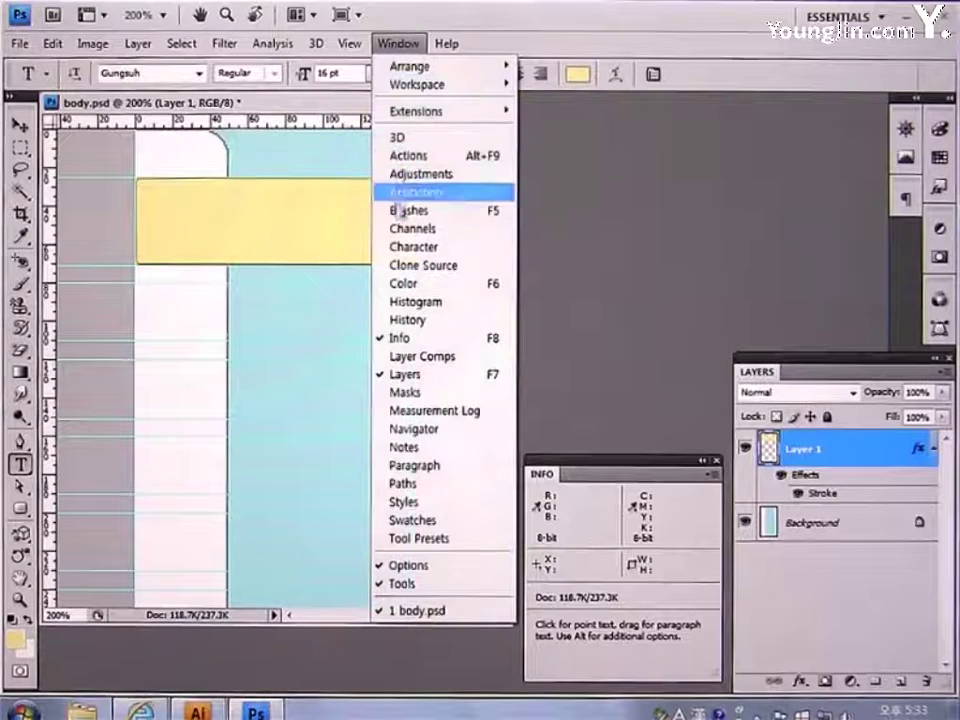
left_click(410, 246)
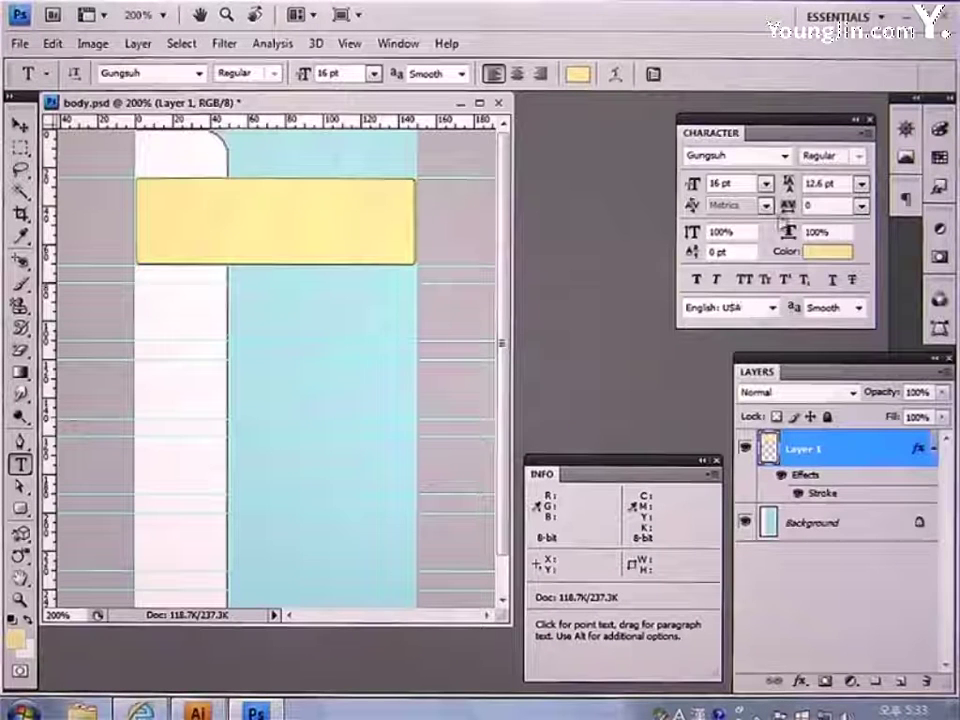
left_click(785, 156)
left_click(785, 156)
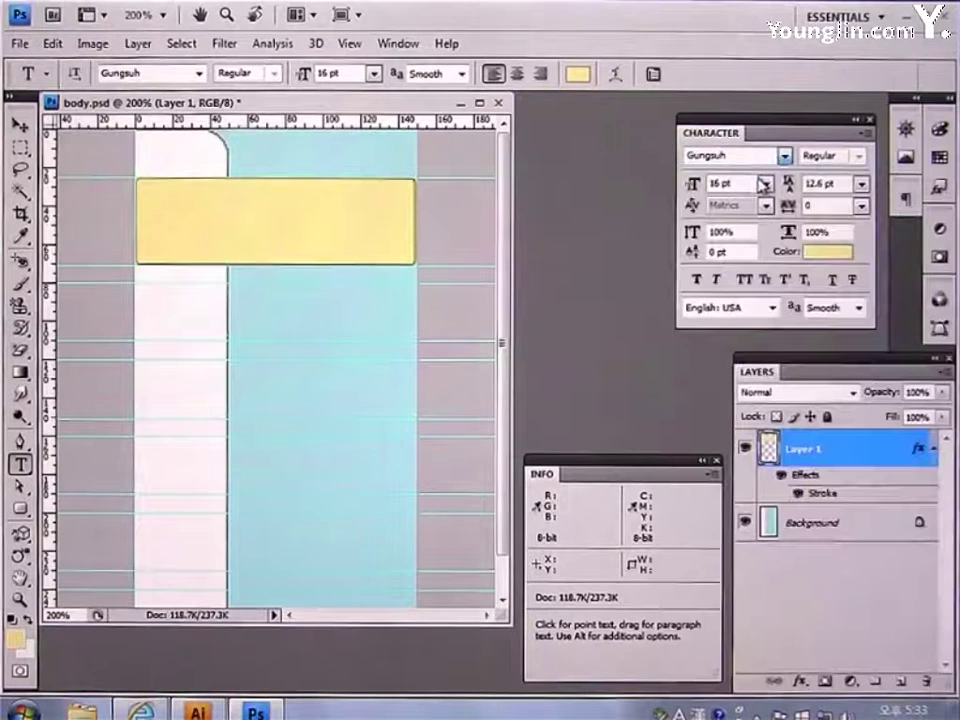
type("23")
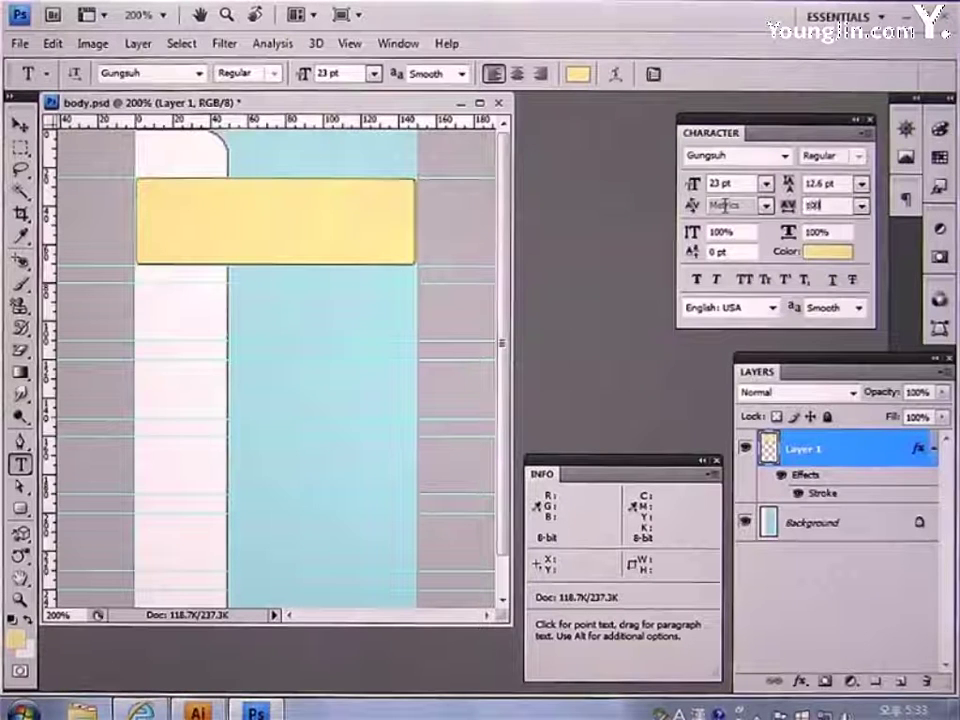
left_click(822, 308)
left_click(822, 386)
- Set the text color to the dark brown 6D4A0D
left_click(828, 251)
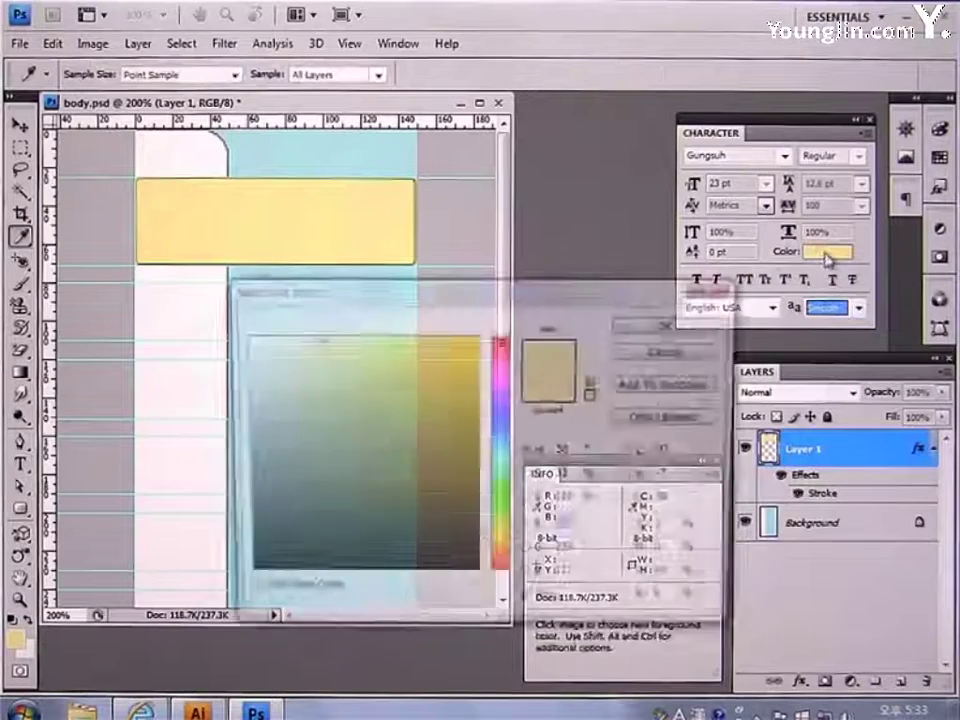
left_click_drag(576, 611, 521, 609)
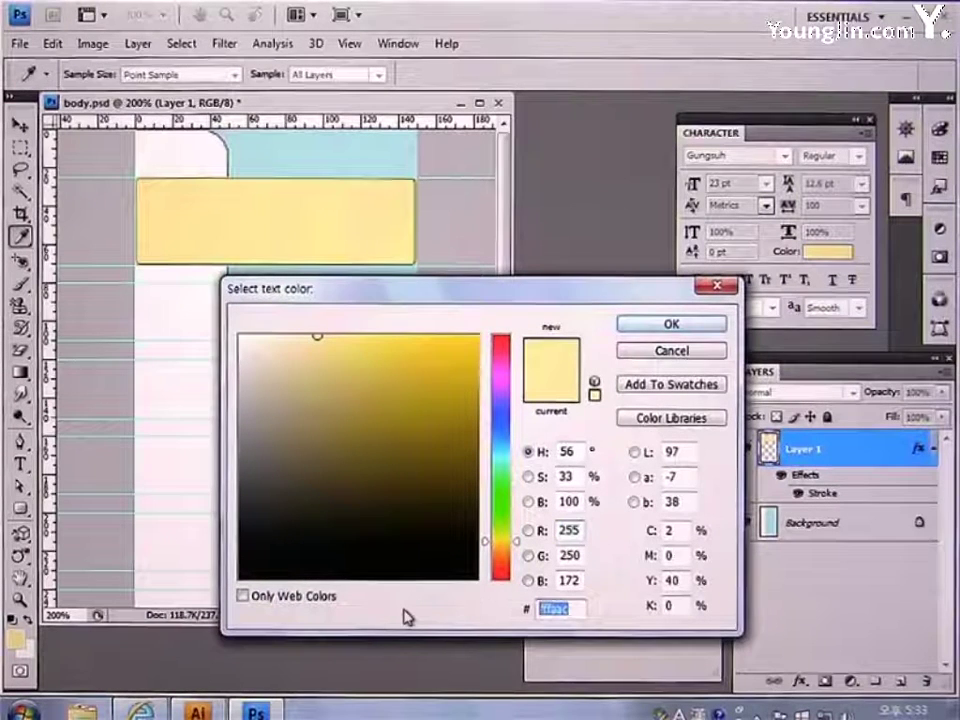
type("6D4A")
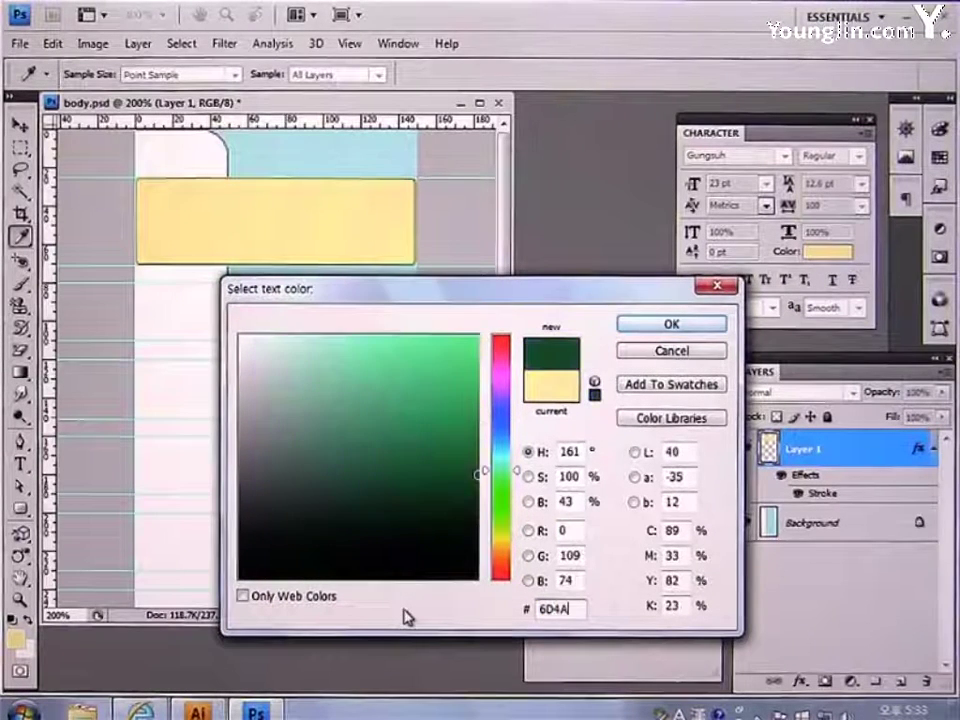
type("00D")
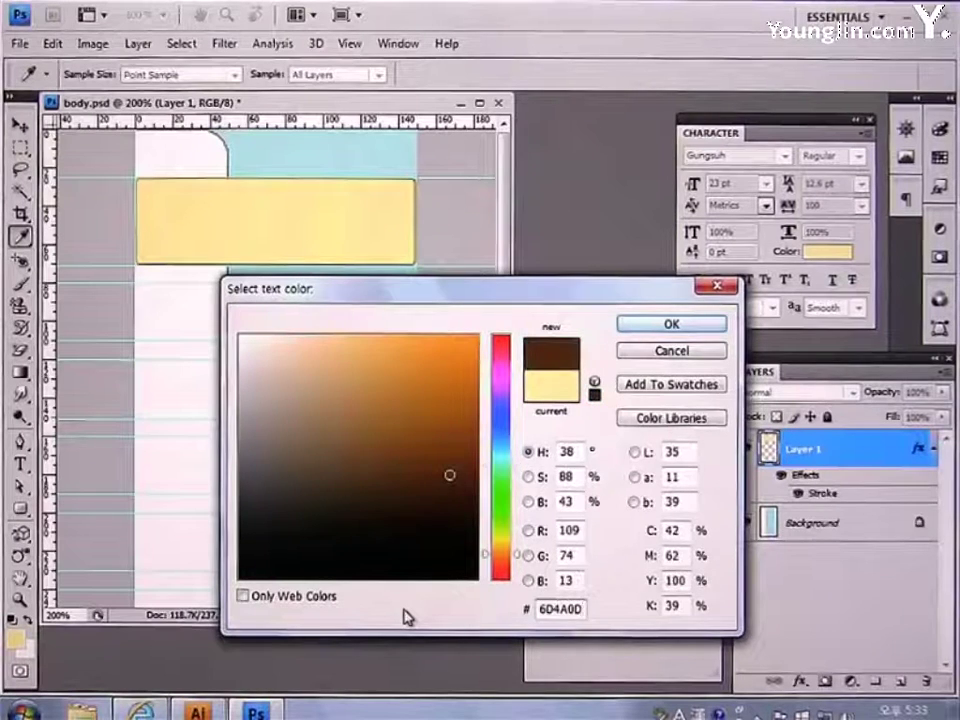
key("Return")
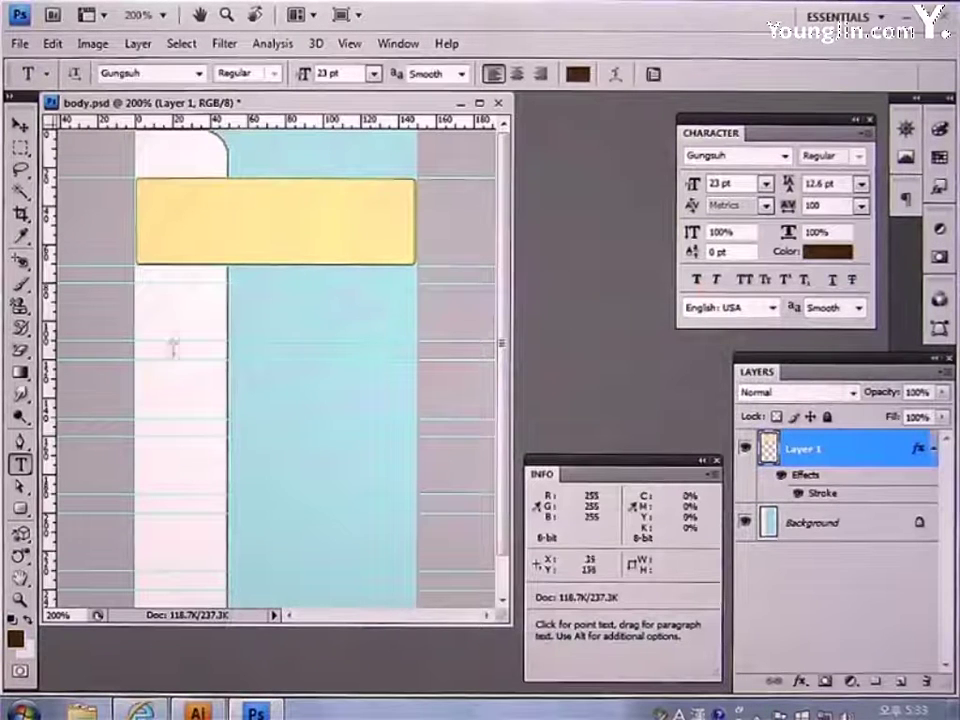
- Add the text "독도 조류" on the yellow rectangle and nudge it left to center it
left_click(179, 230)
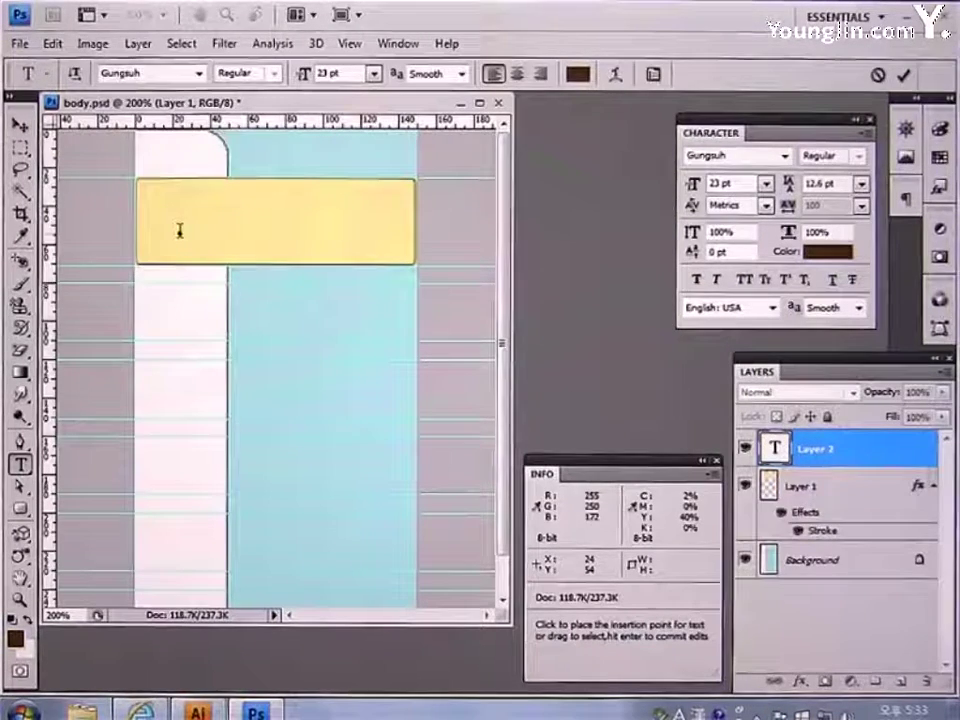
type("독ㄷ")
type("도 조류")
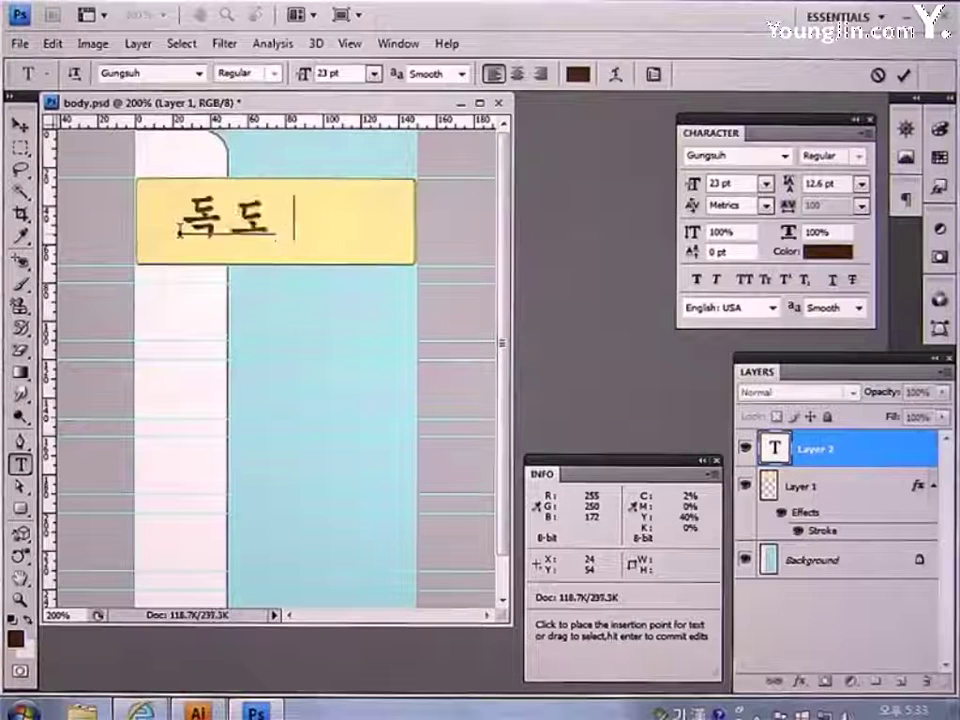
left_click(20, 124)
key("Left")
key("Left")
key("Left")
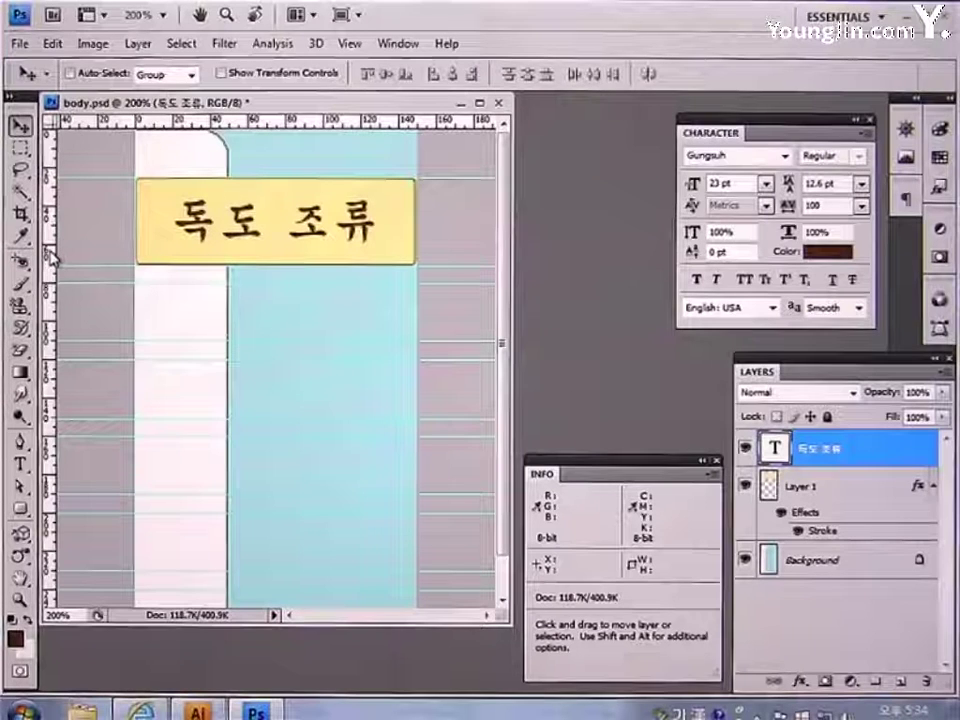
- Place a vertical guide at about 30 px from the canvas's left edge
left_click_drag(50, 290, 196, 315)
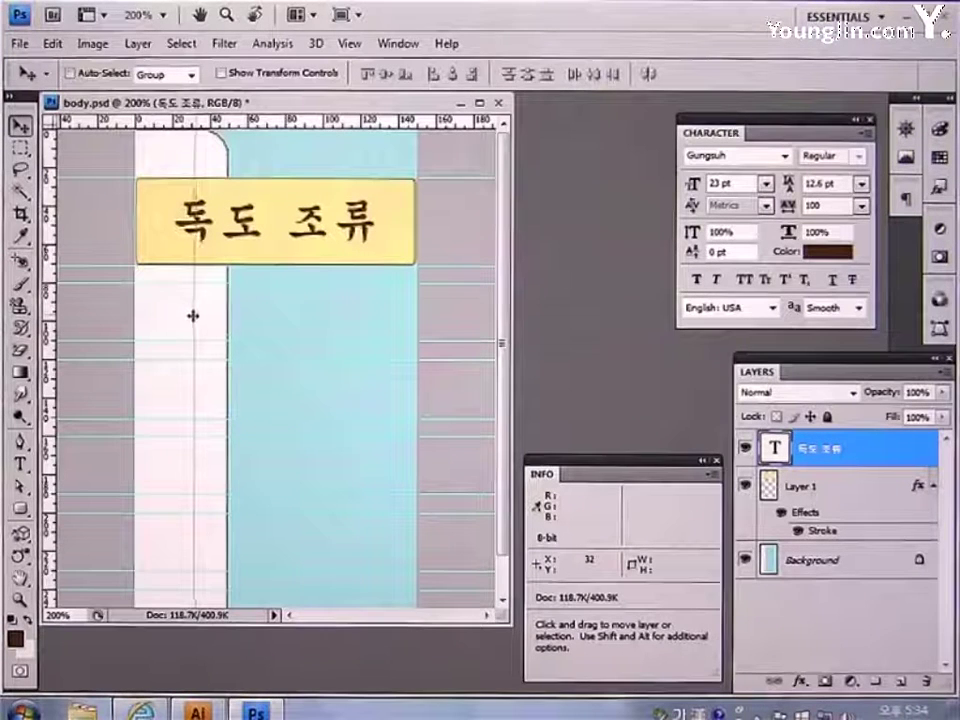
key("ctrl+z")
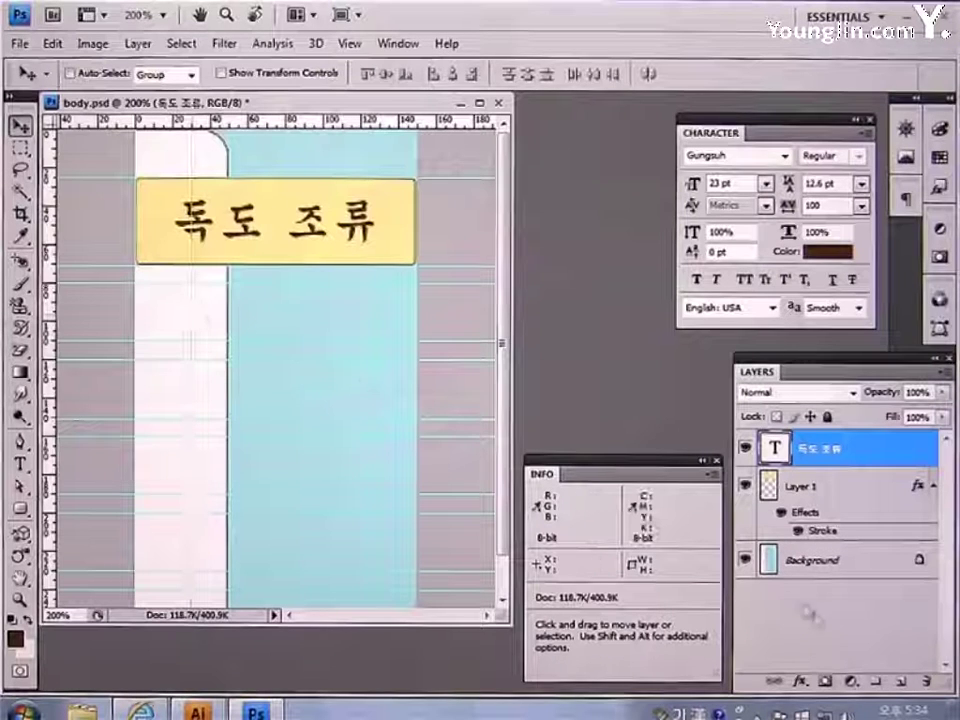
- On a new layer, draw a rounded rectangle of about 120 x 30 px in the title tab's yellow FFFAAC, from the vertical guide to the right edge, below the title tab
left_click(899, 682)
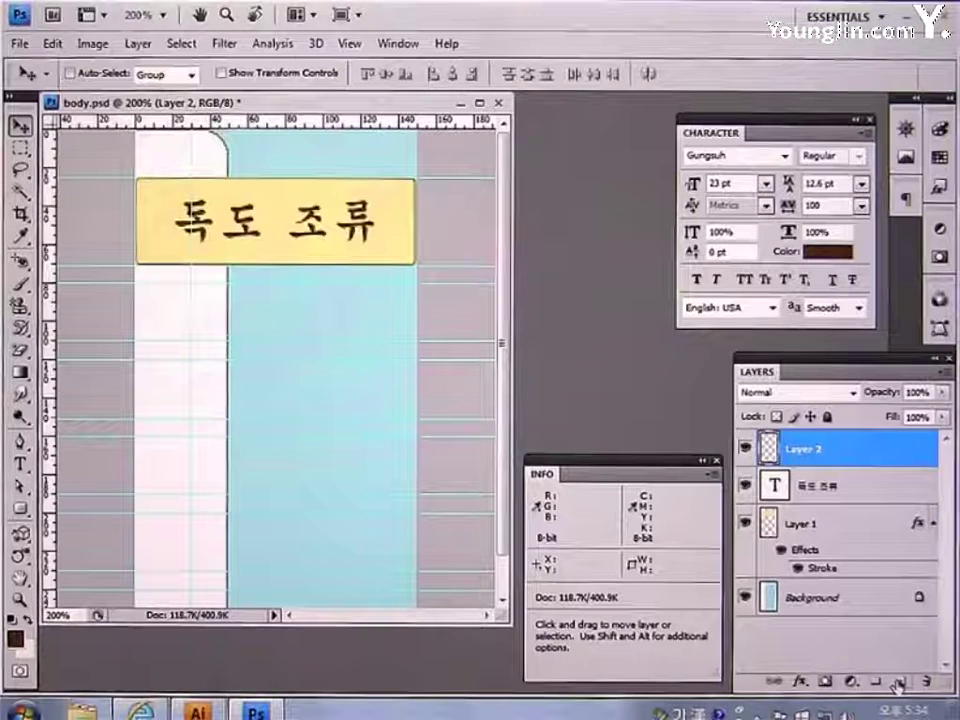
left_click(22, 510)
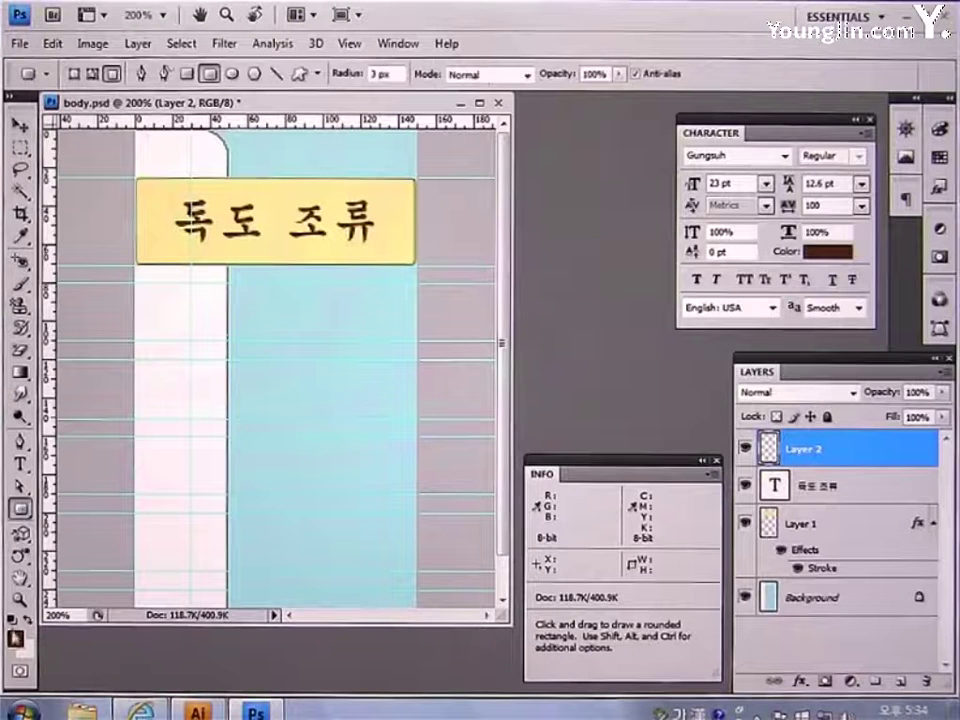
left_click(15, 636)
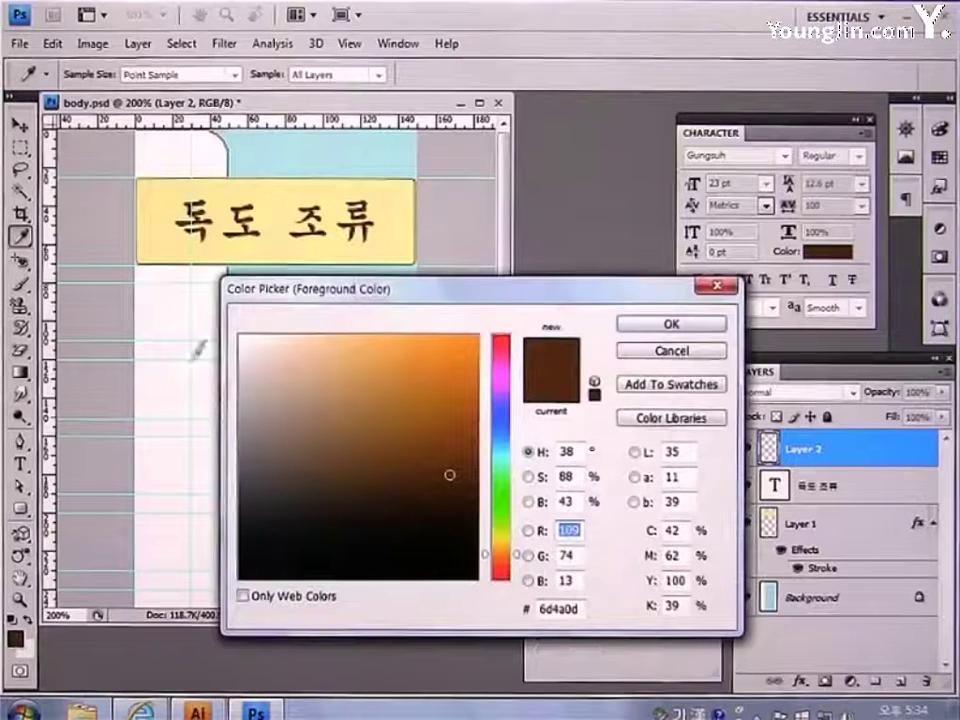
left_click(264, 252)
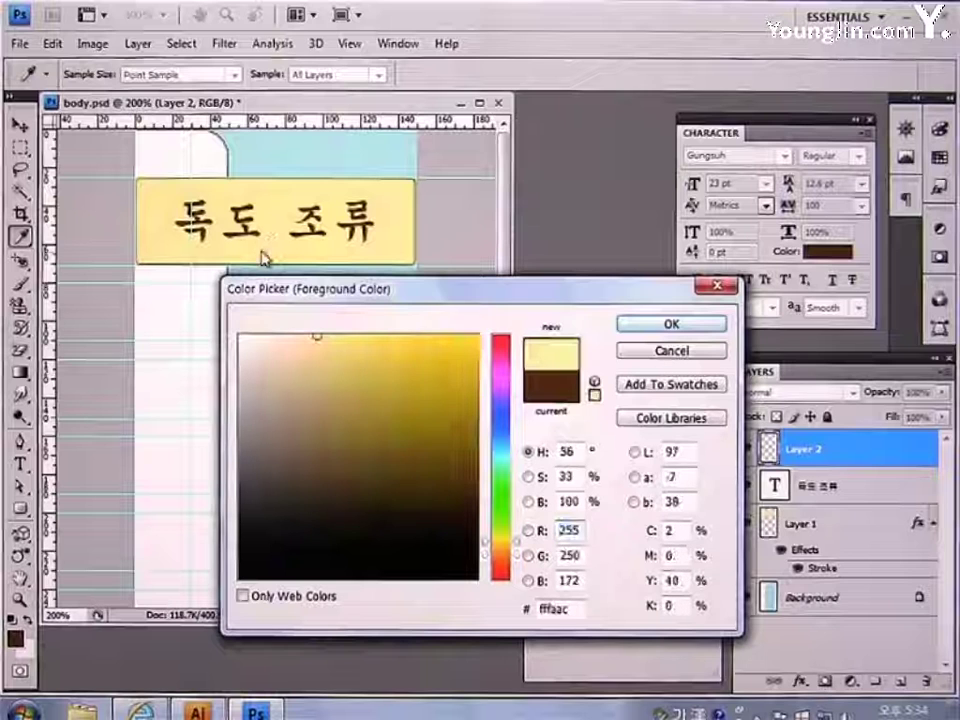
left_click(645, 325)
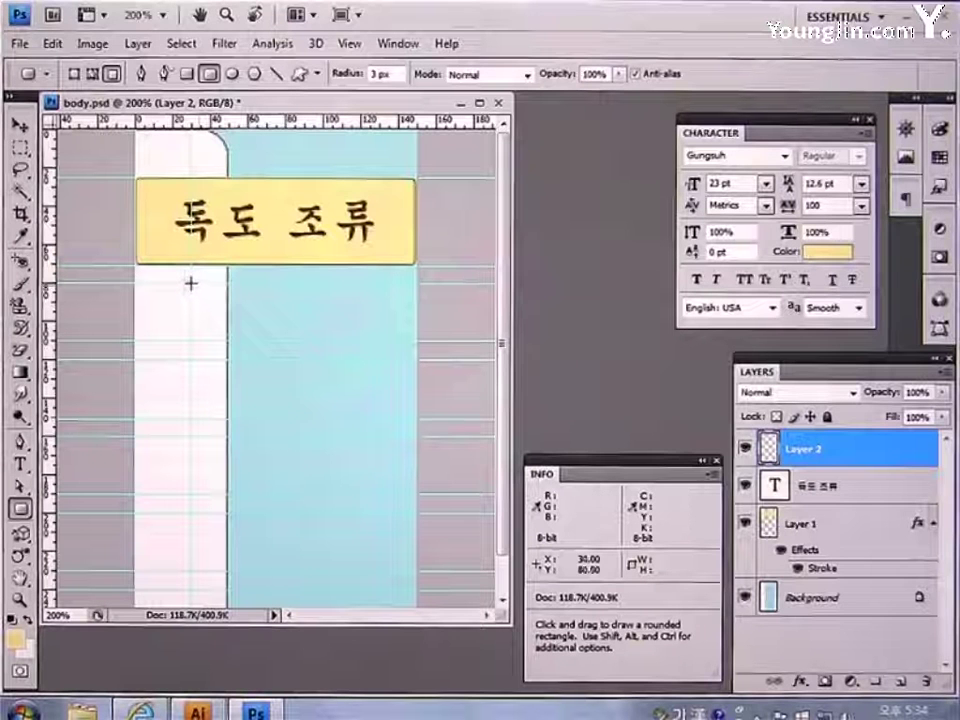
left_click_drag(191, 282, 415, 344)
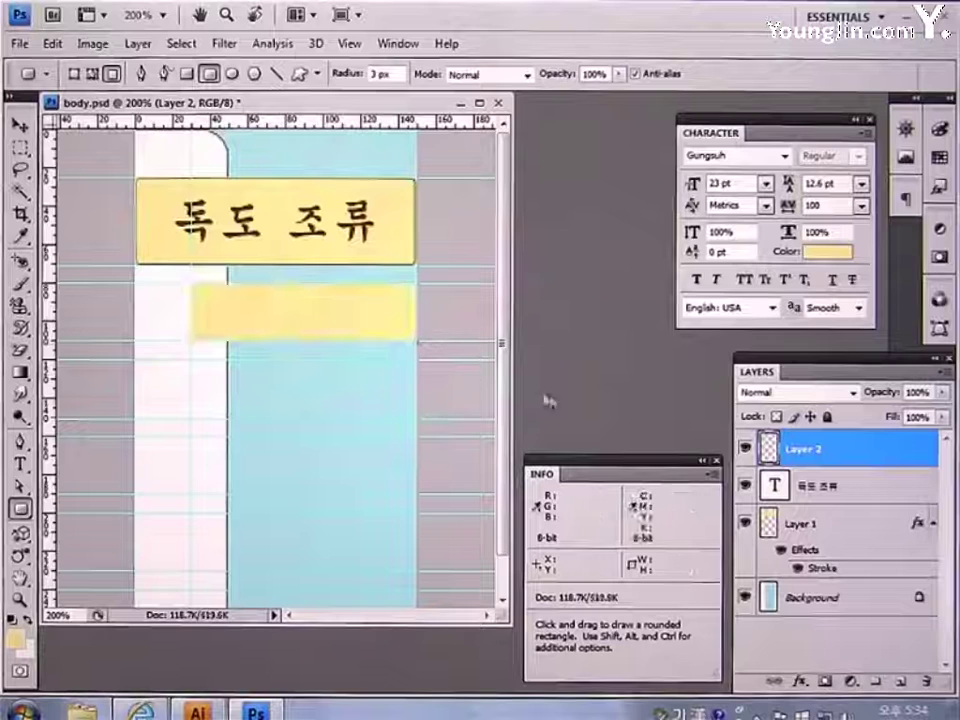
- Give the small rounded rectangle's layer a 1 px inside stroke in color A19C49
right_click(875, 459)
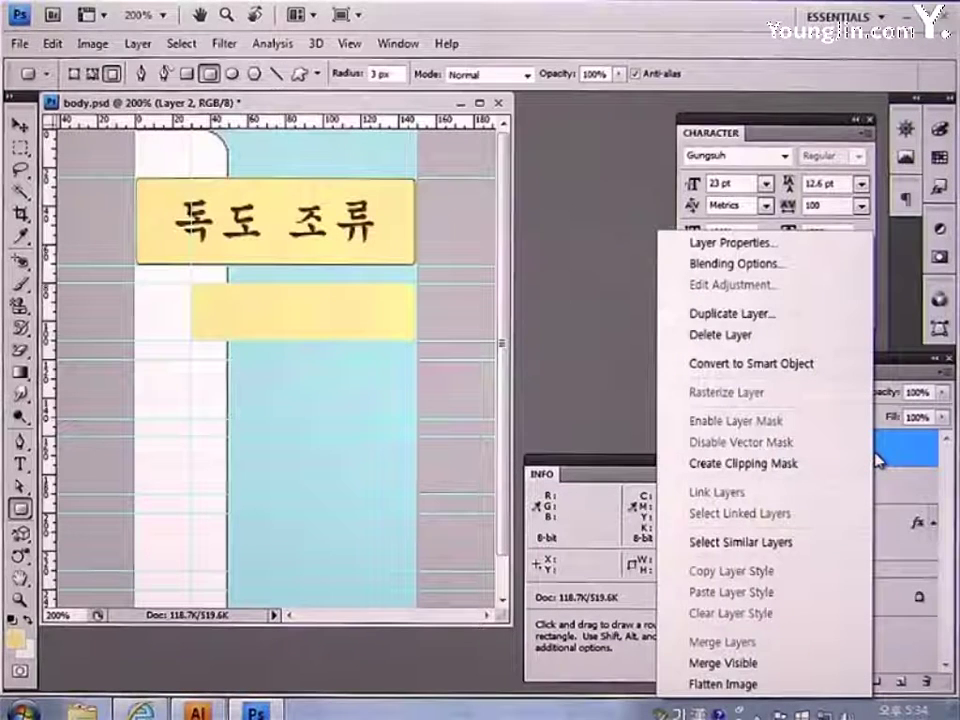
left_click(782, 264)
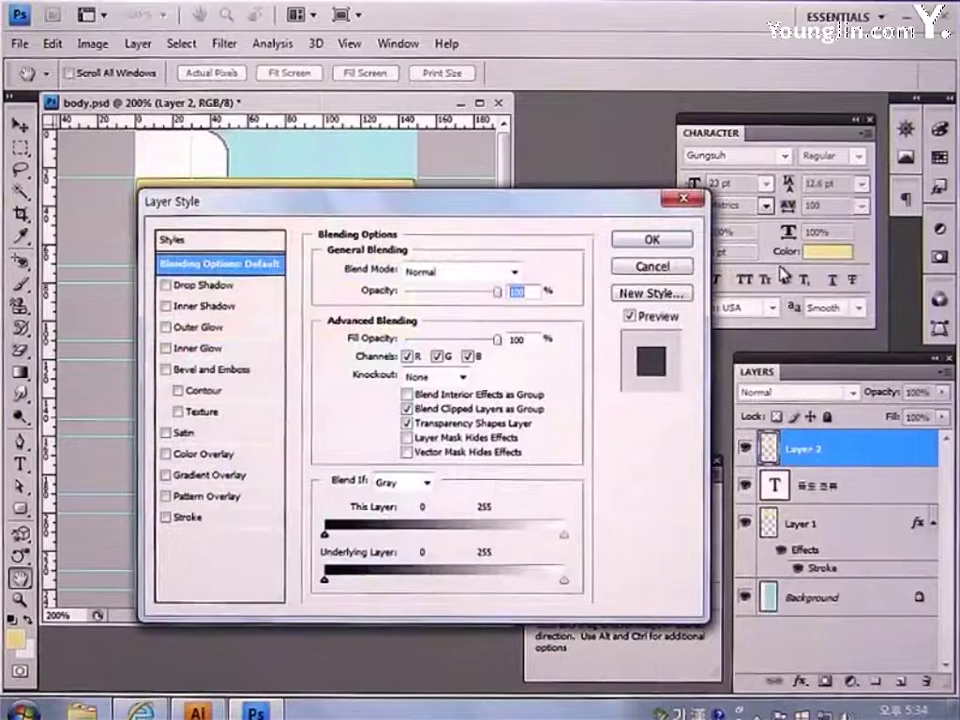
left_click(188, 519)
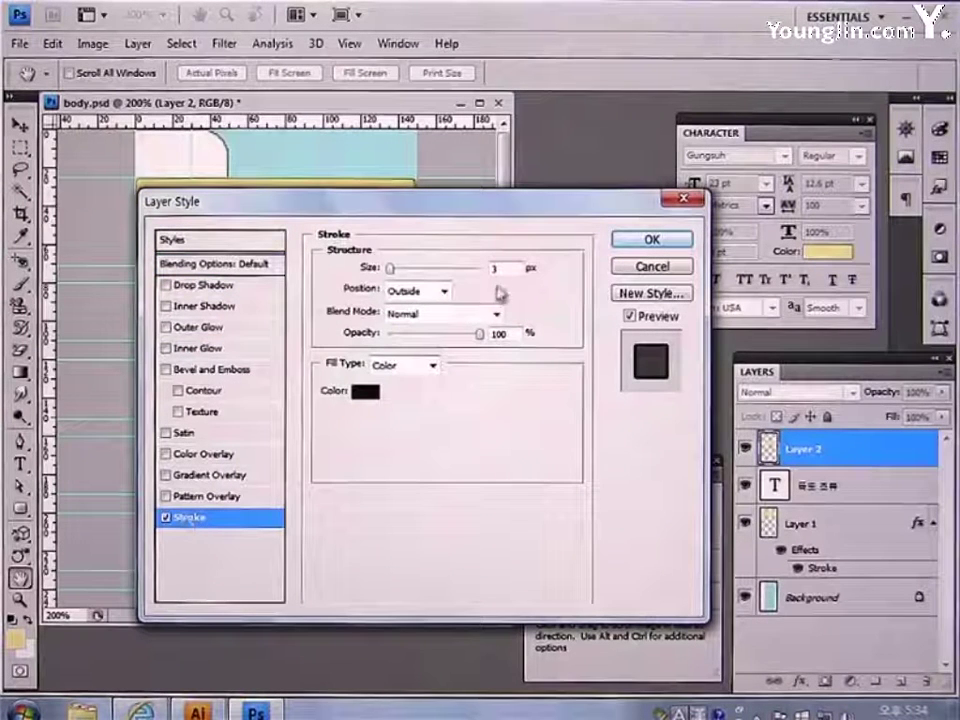
left_click(444, 290)
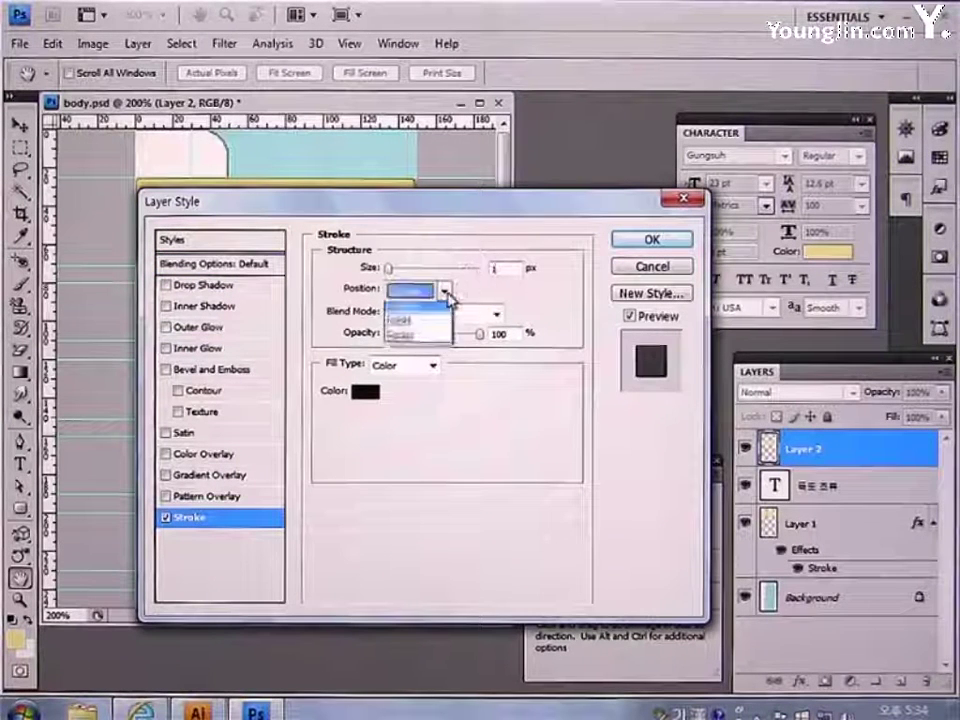
left_click(431, 326)
left_click(365, 391)
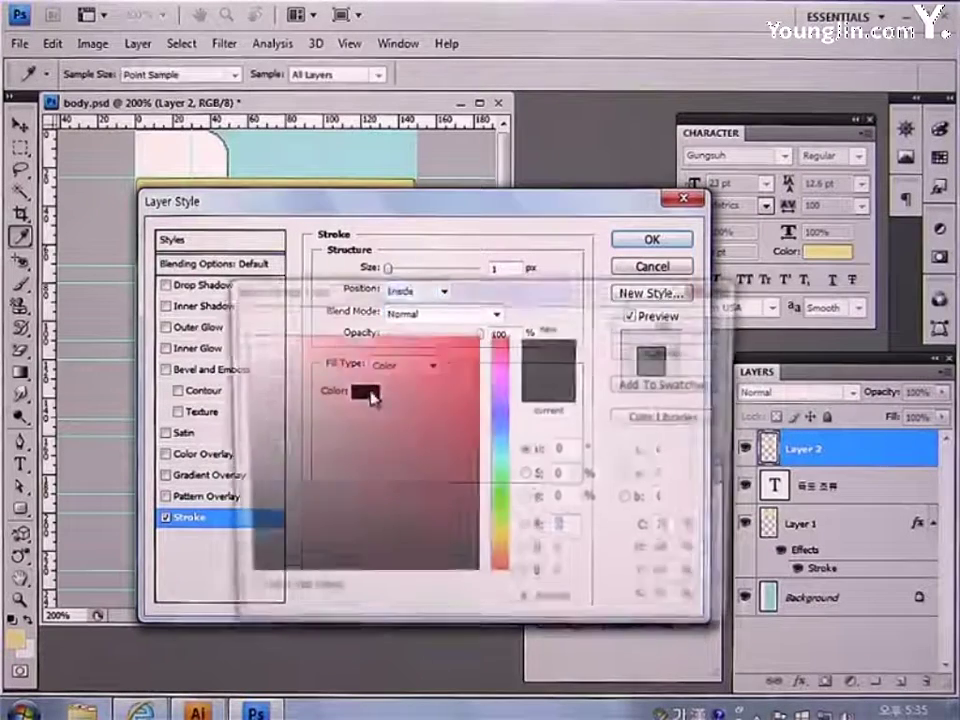
left_click_drag(562, 612, 534, 609)
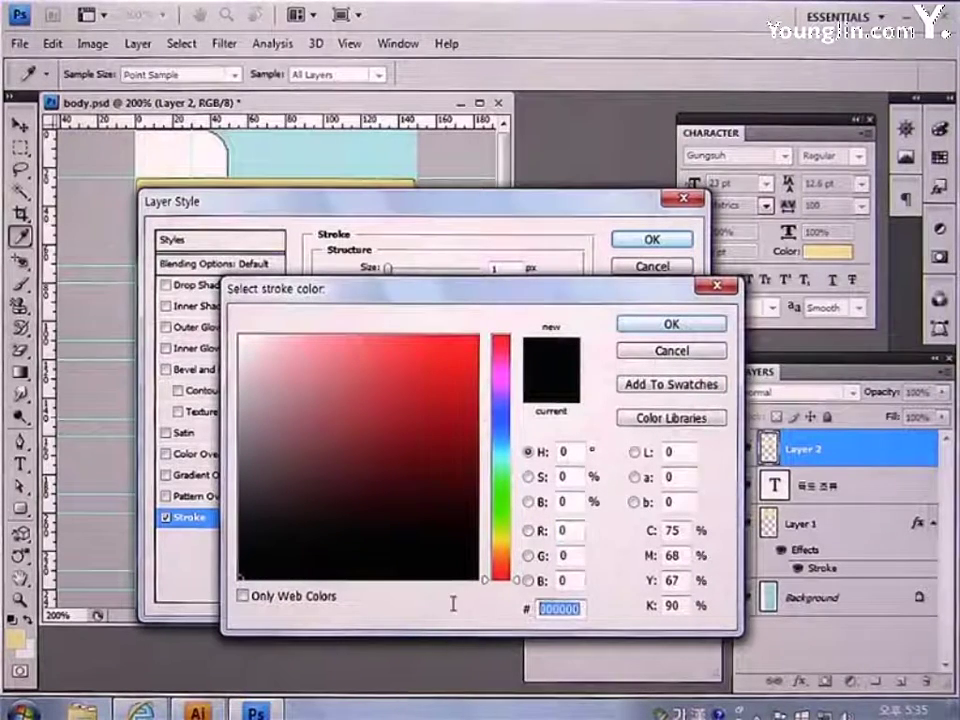
type("A19C")
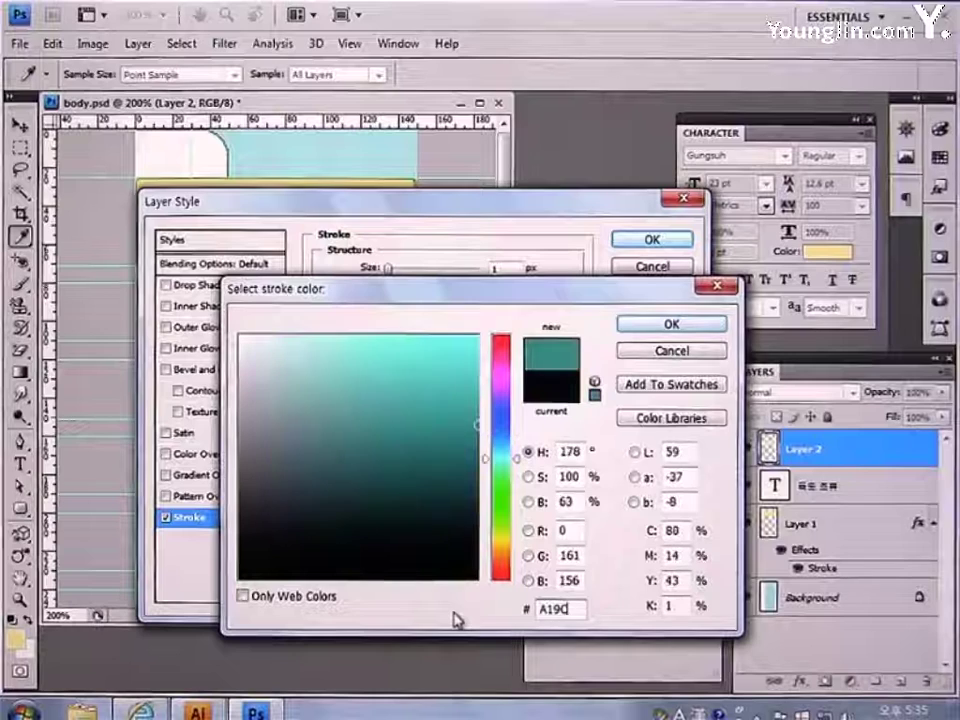
type("49")
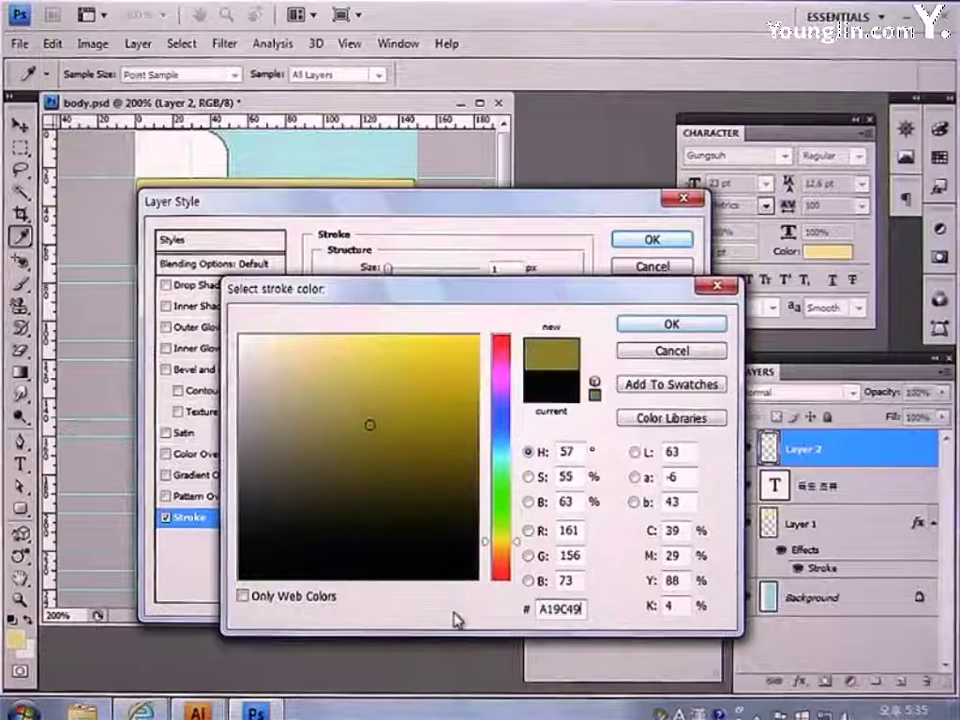
left_click(636, 328)
left_click(638, 246)
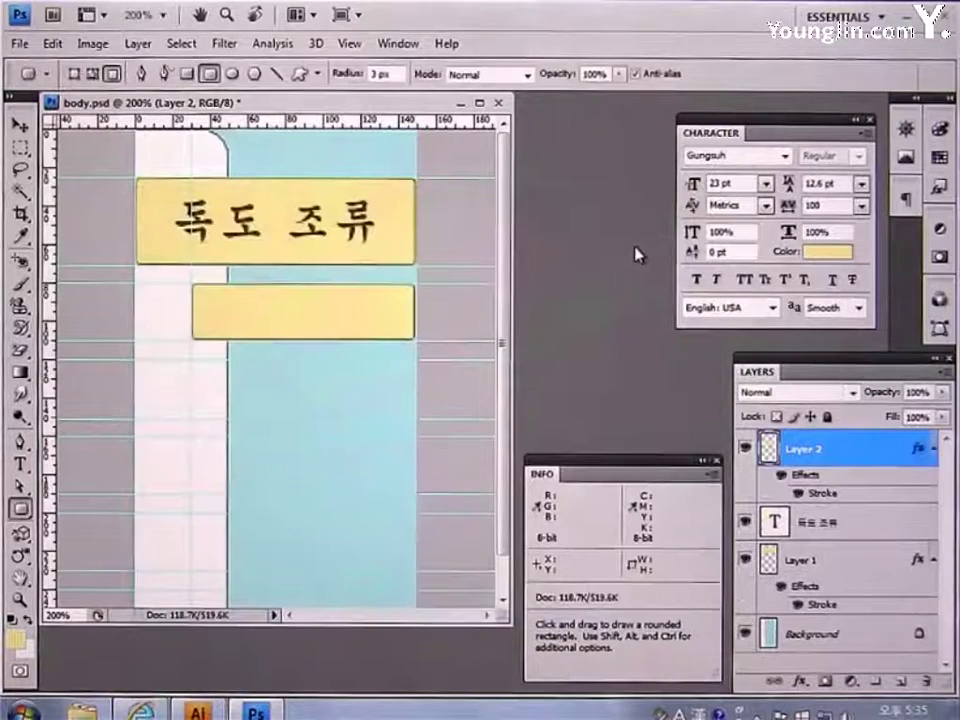
- Set the type to 16 pt with 0 tracking and the same dark brown as the title text
left_click(20, 466)
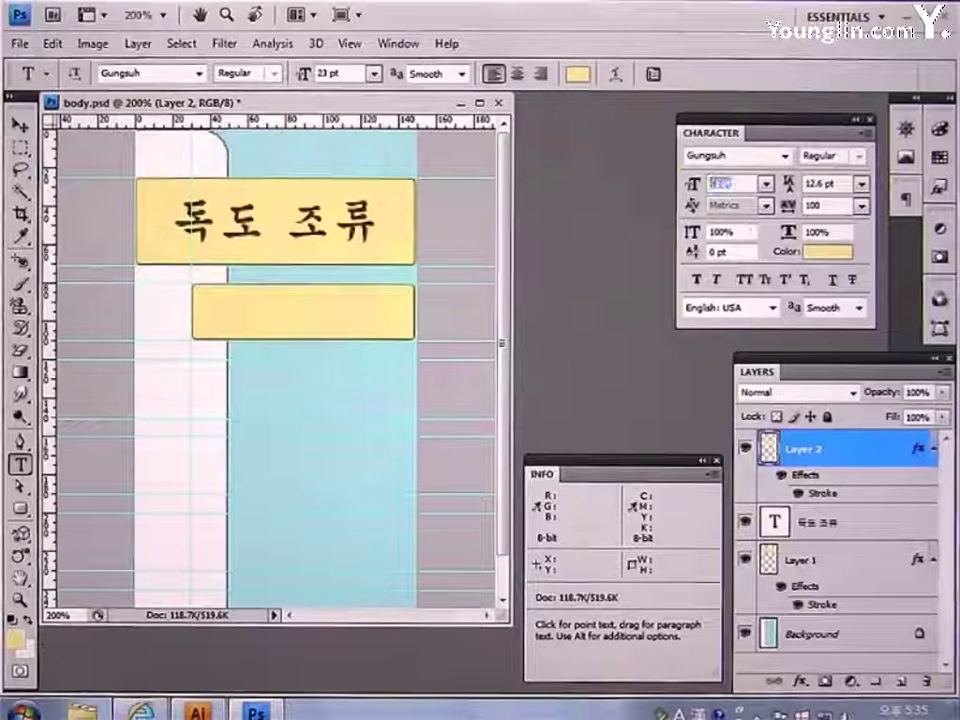
type("16")
type("0")
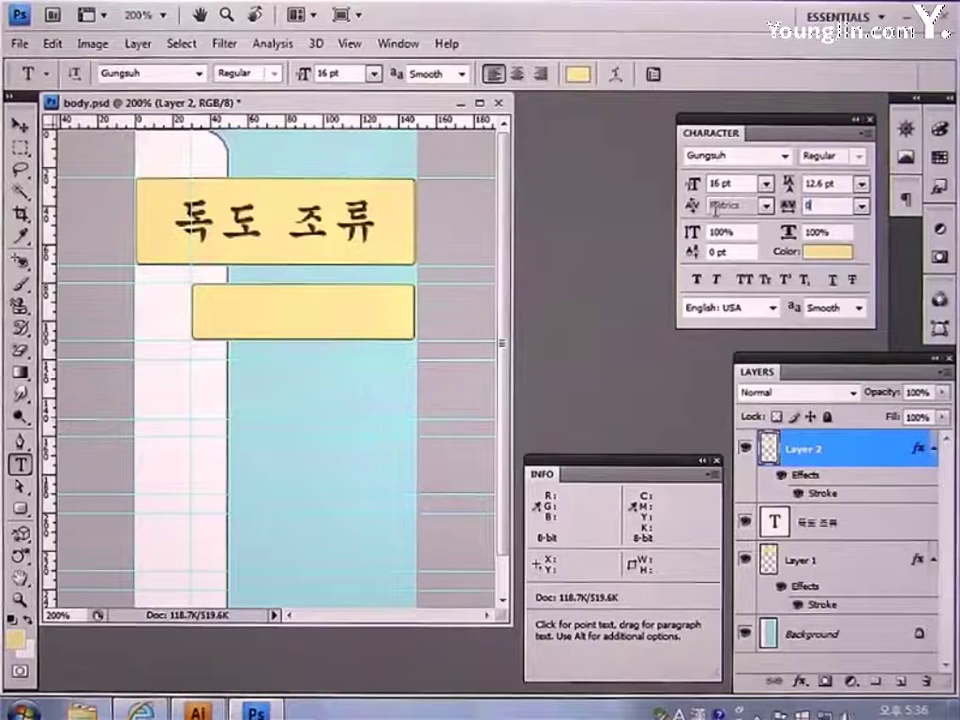
left_click(815, 254)
left_click(575, 609)
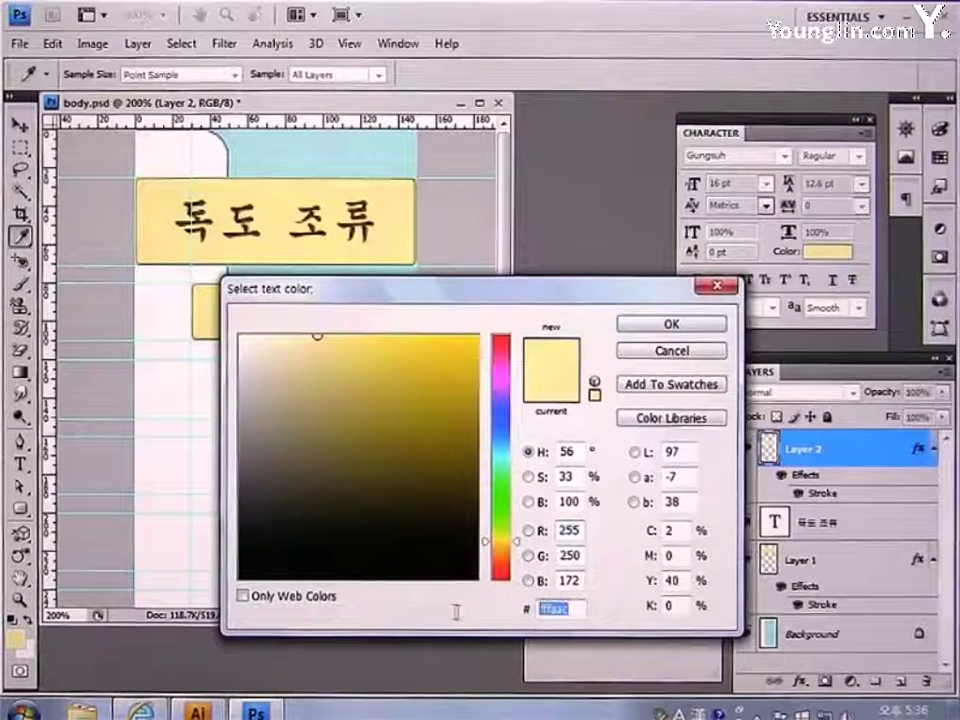
type("6D")
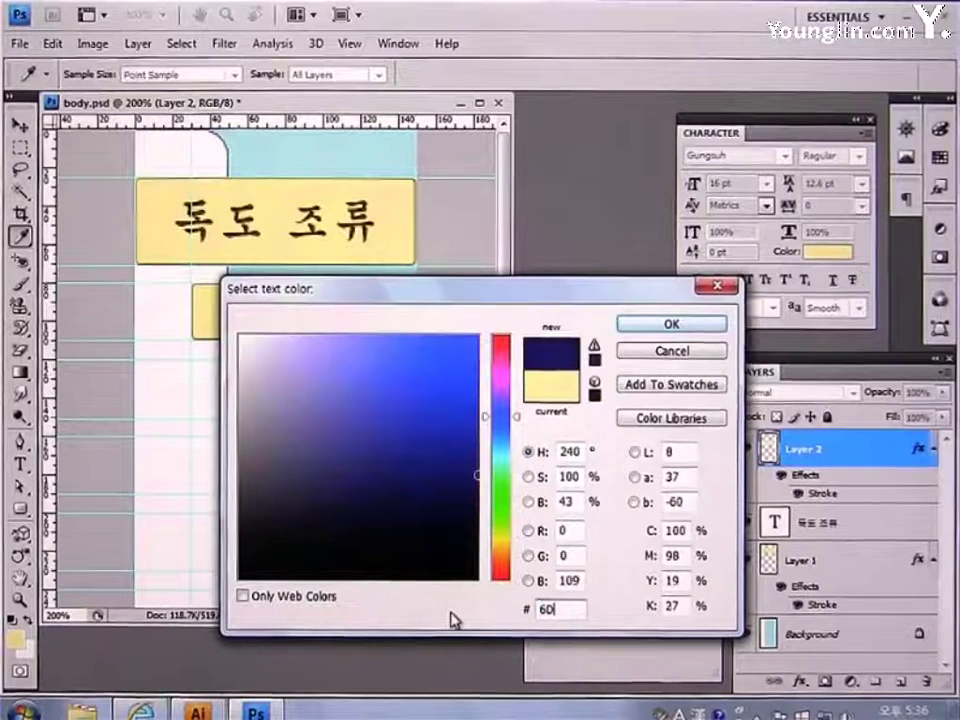
type("4A00")
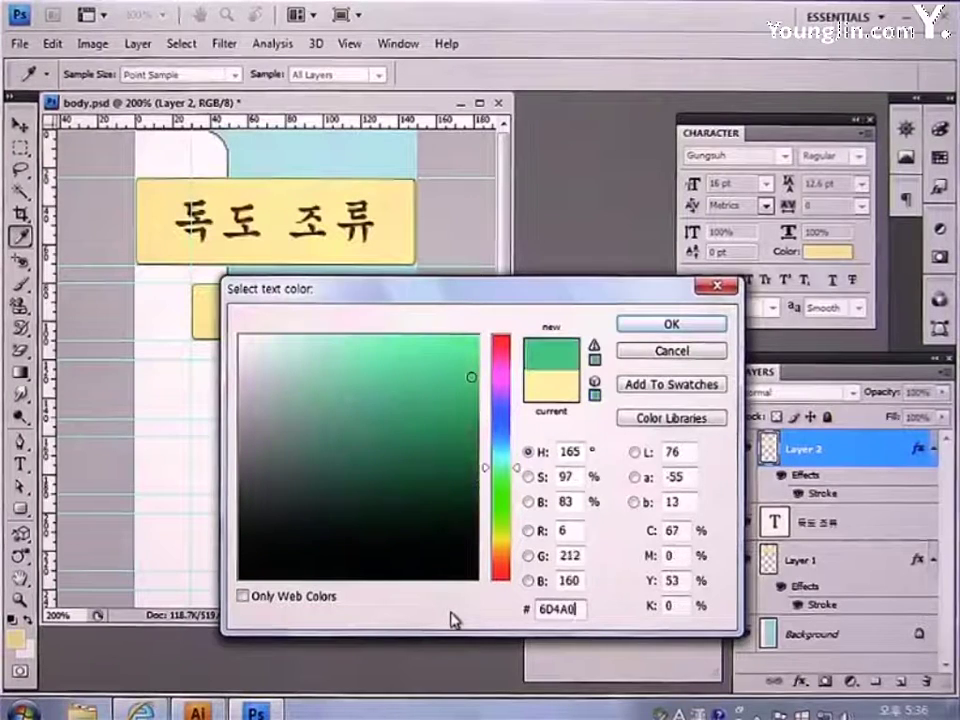
key("Return")
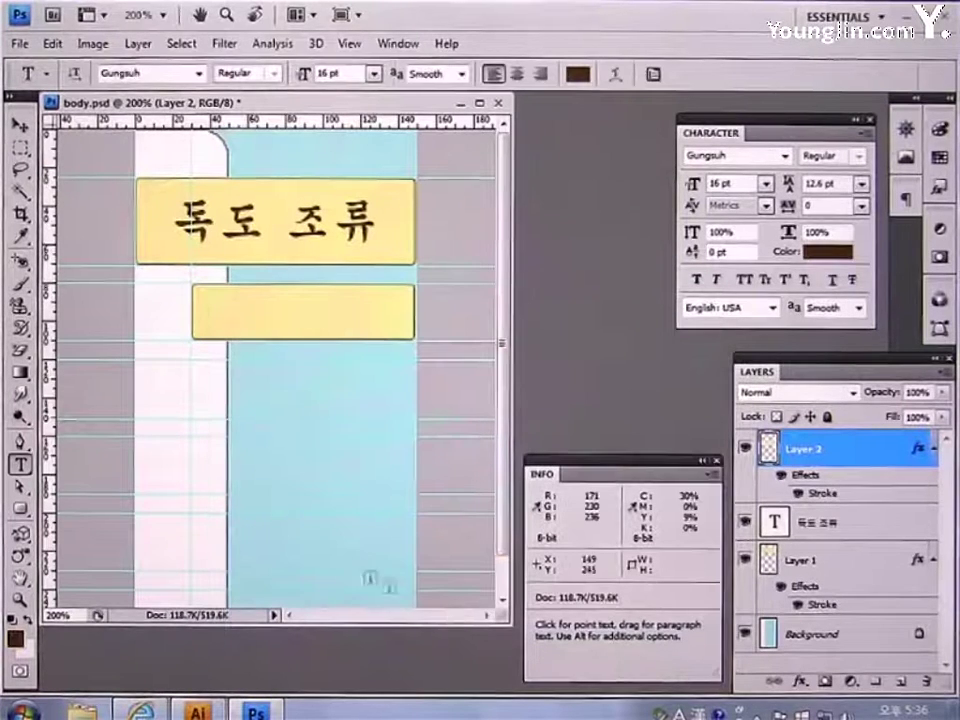
- Add the text "괭이 갈매기" on the small yellow tab and nudge it down to center it vertically
left_click(222, 314)
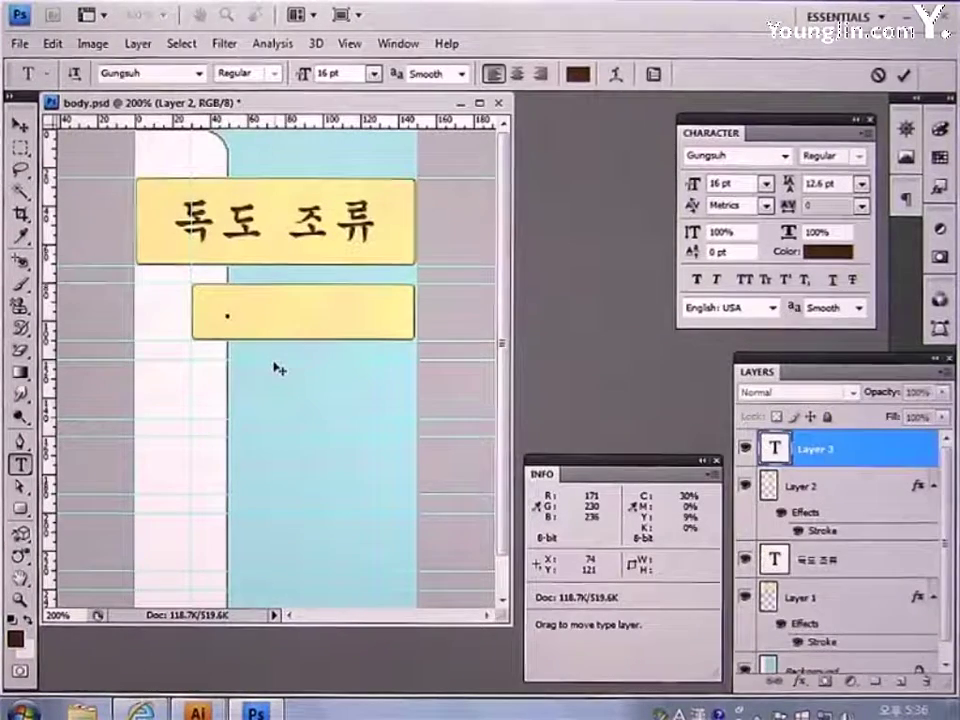
type("괭이")
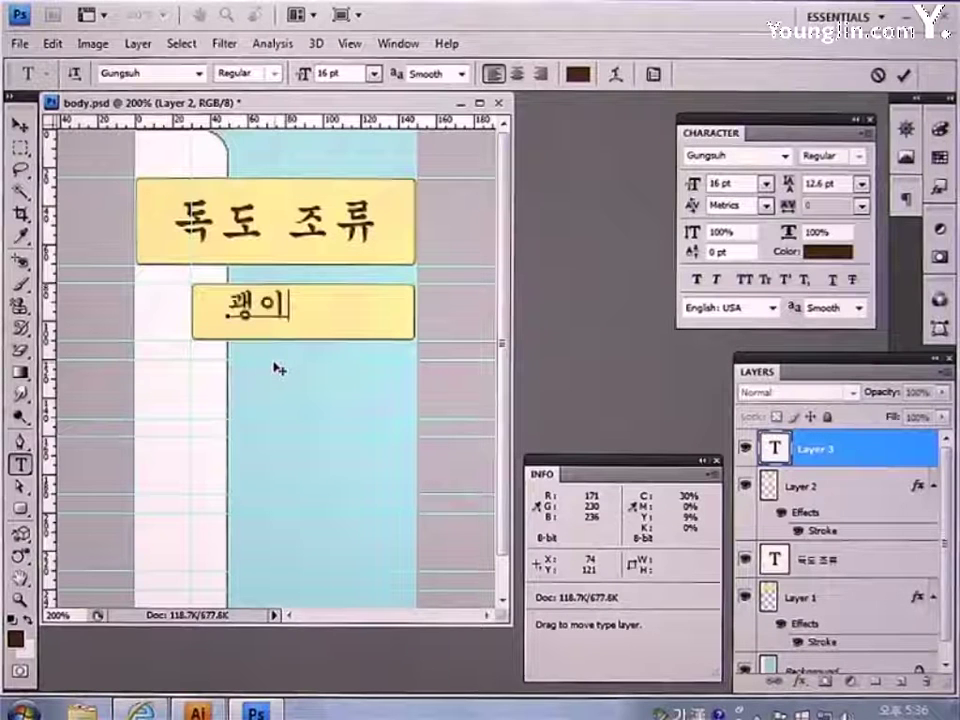
type(" 갈매기")
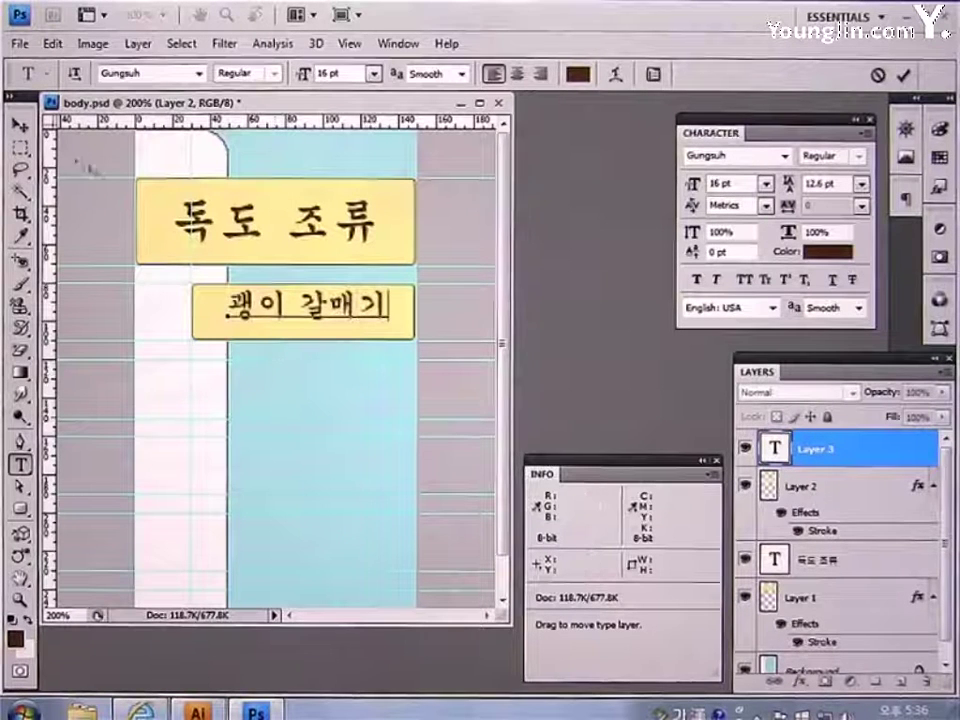
left_click(20, 125)
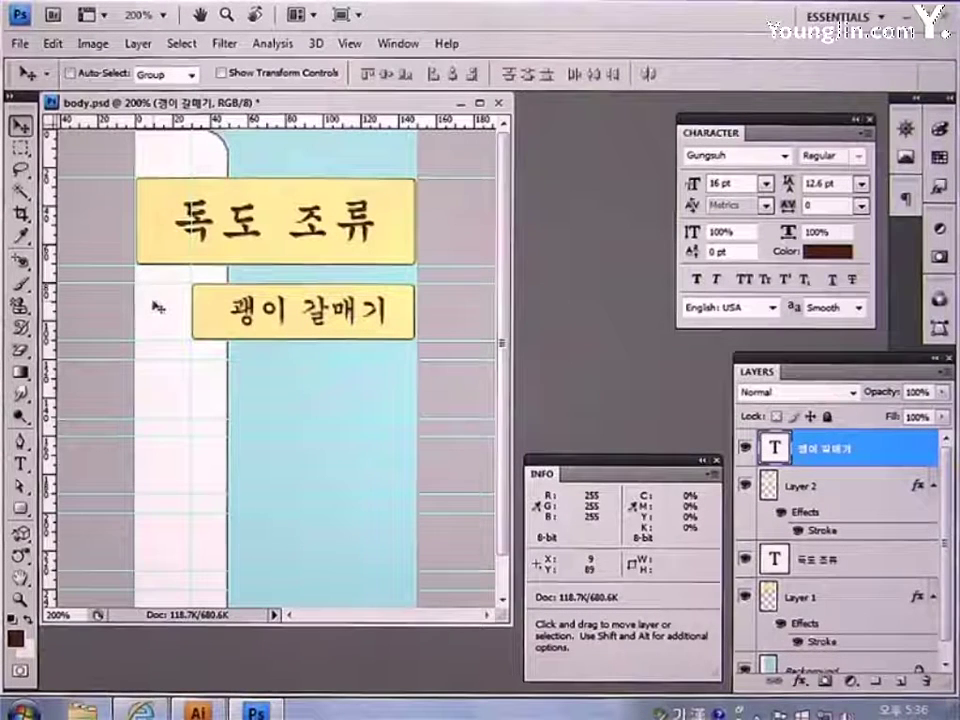
- Group the small tab's text and rectangle layers and set the group's opacity to 75%
left_click(818, 485)
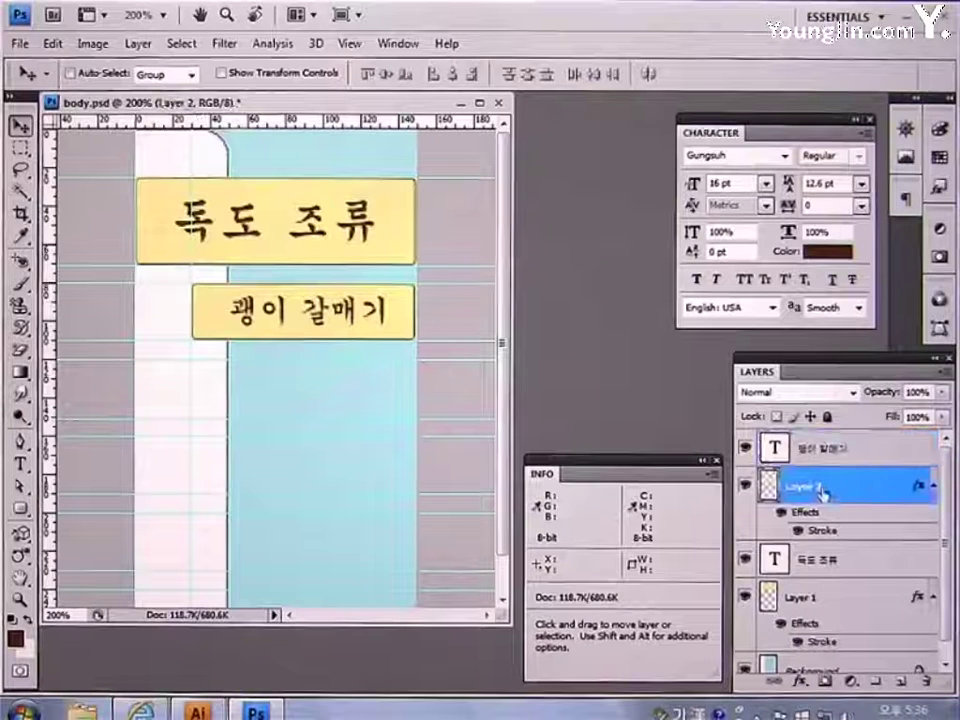
left_click(868, 452, "shift")
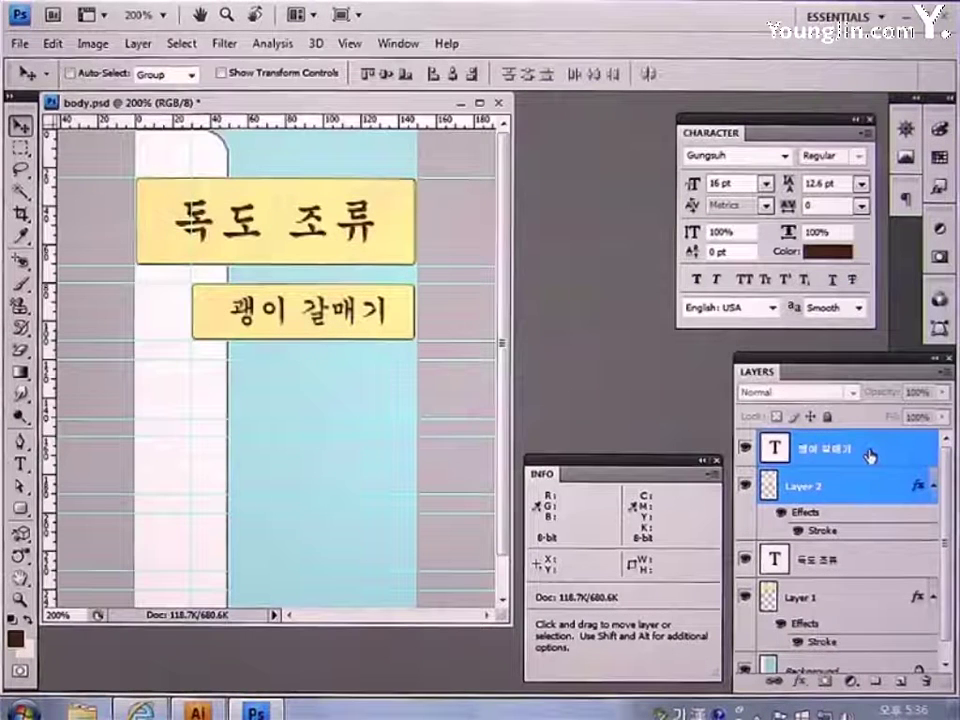
key("ctrl+g")
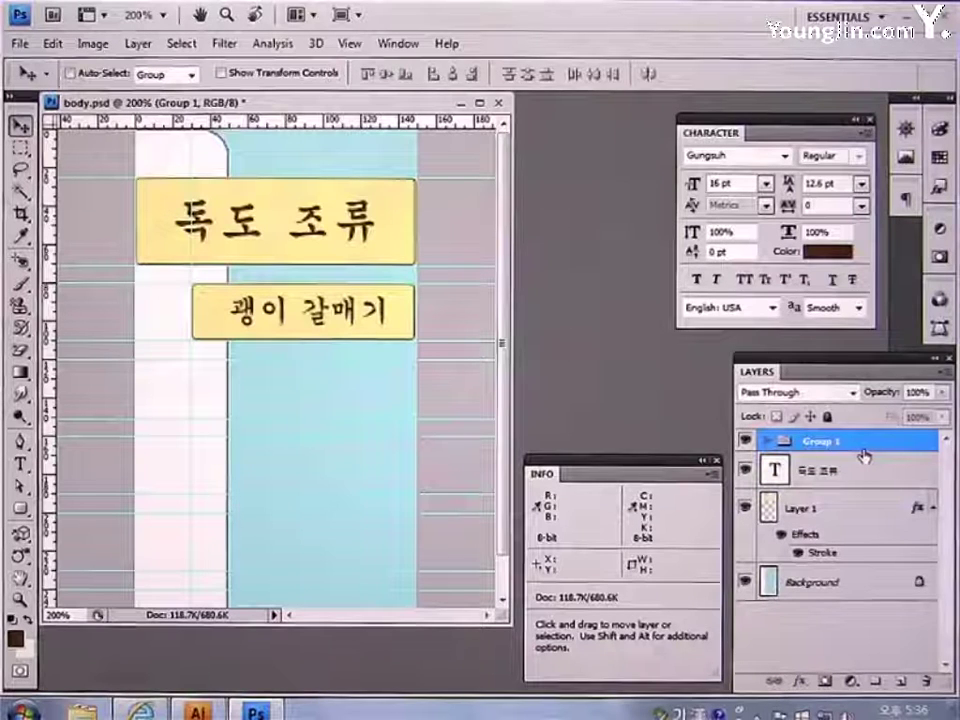
left_click(918, 392)
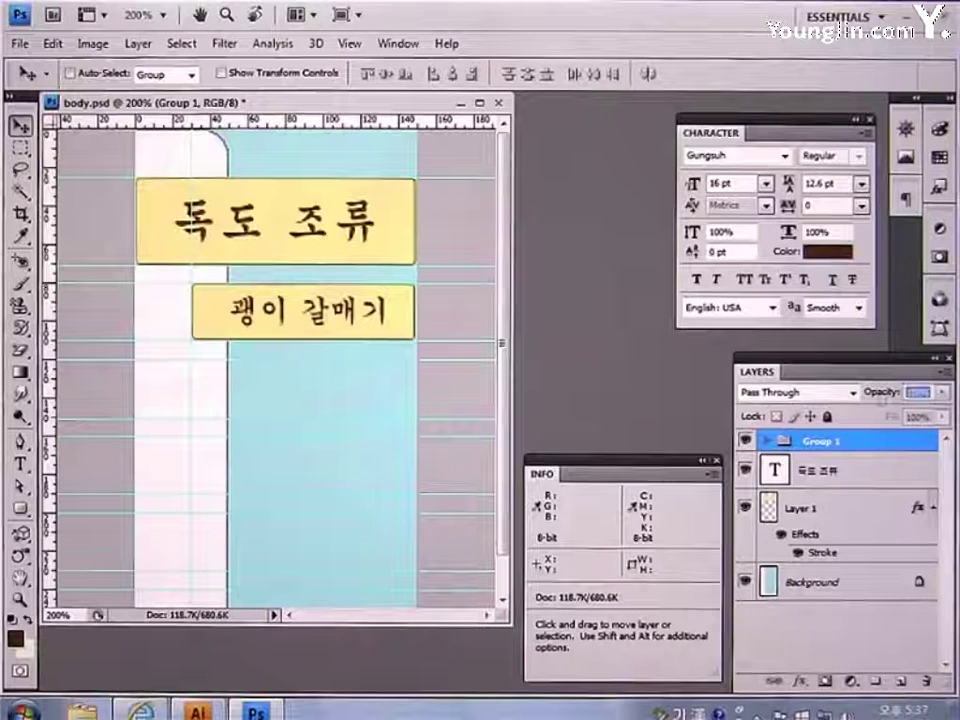
type("75")
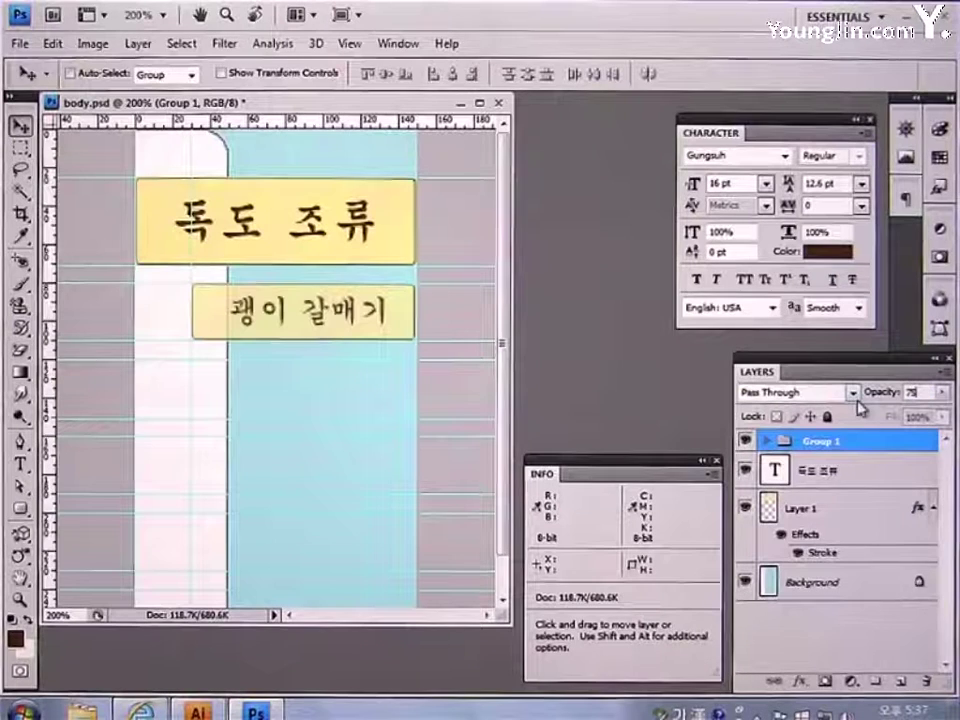
key("Return")
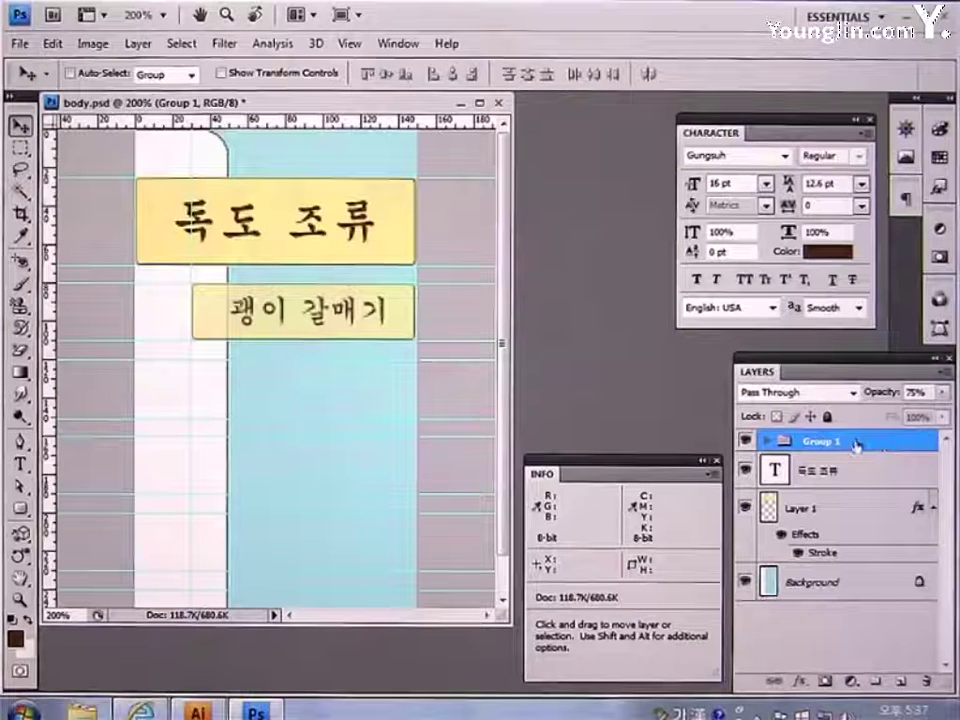
- Duplicate the small tab's group four times
left_click_drag(856, 446, 900, 680)
left_click_drag(885, 441, 877, 681)
left_click_drag(889, 447, 877, 681)
left_click_drag(886, 442, 901, 684)
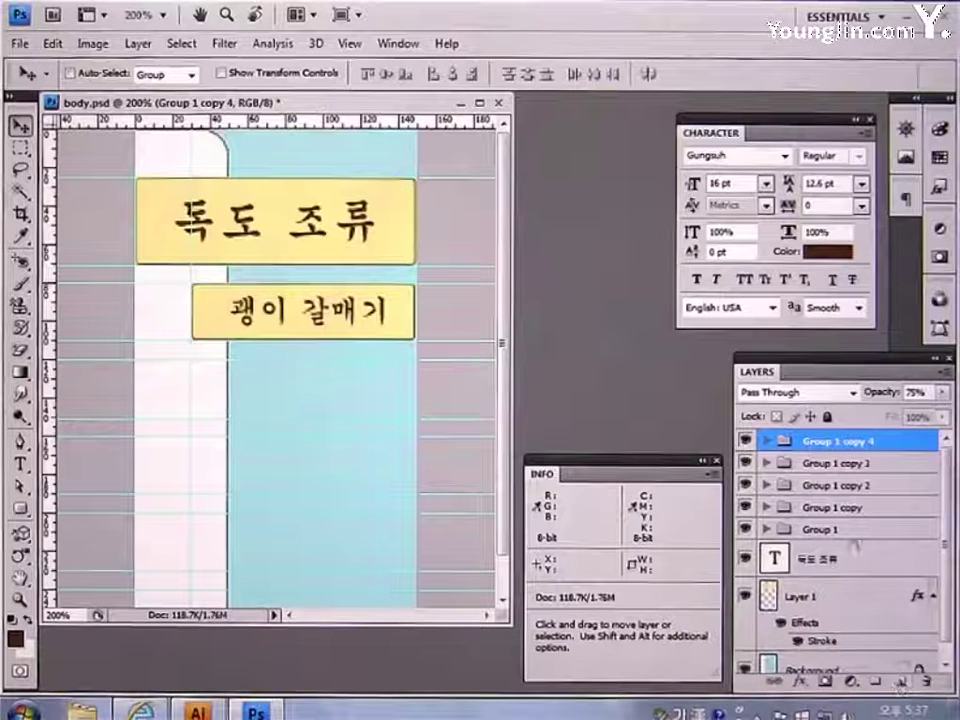
- Move the four group copies straight down into the successive guide rows below the original tab, one copy per row
left_click(845, 509)
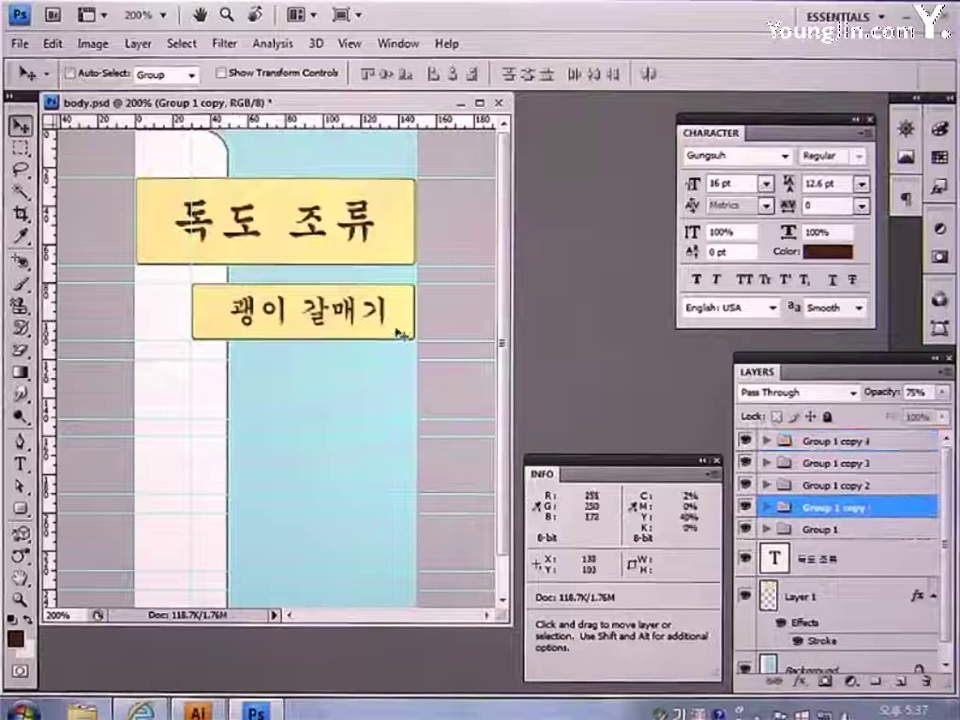
left_click_drag(394, 334, 398, 409)
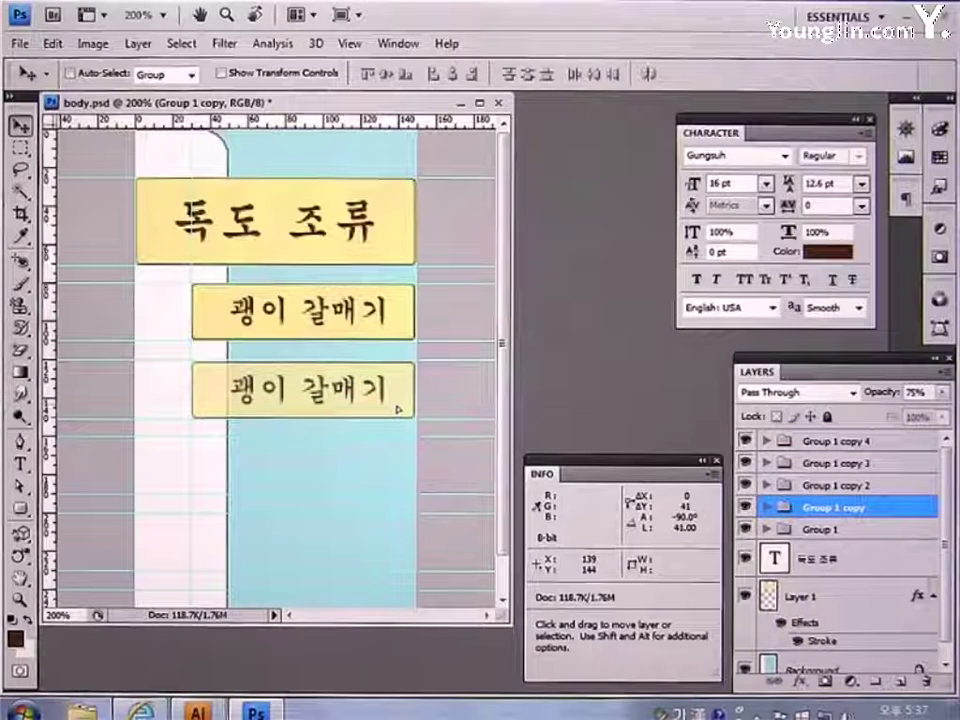
left_click(835, 485)
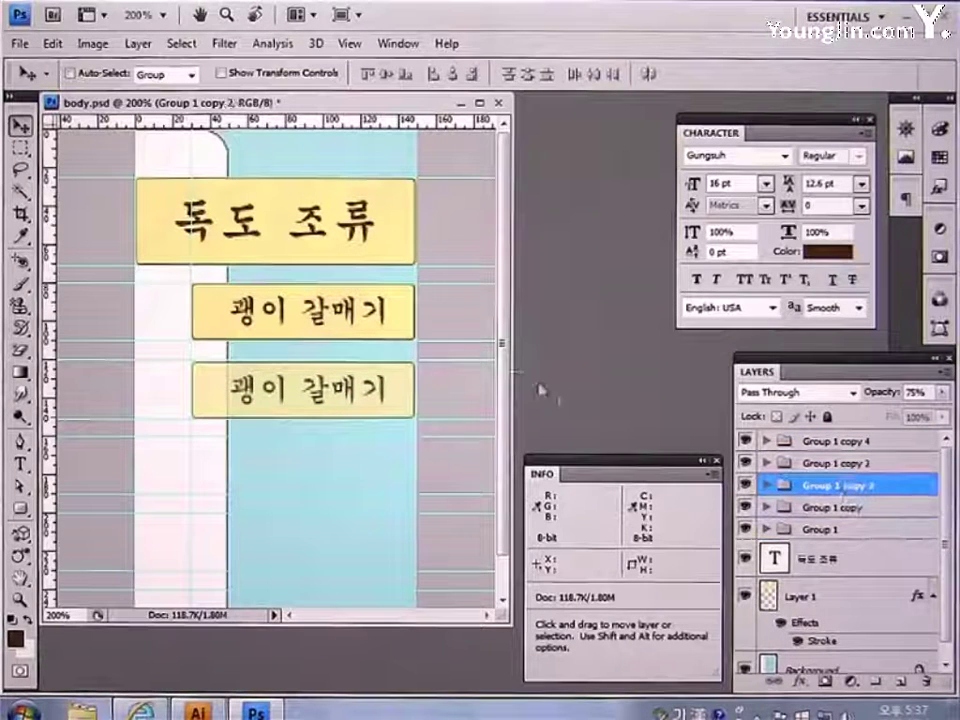
left_click_drag(398, 323, 396, 474)
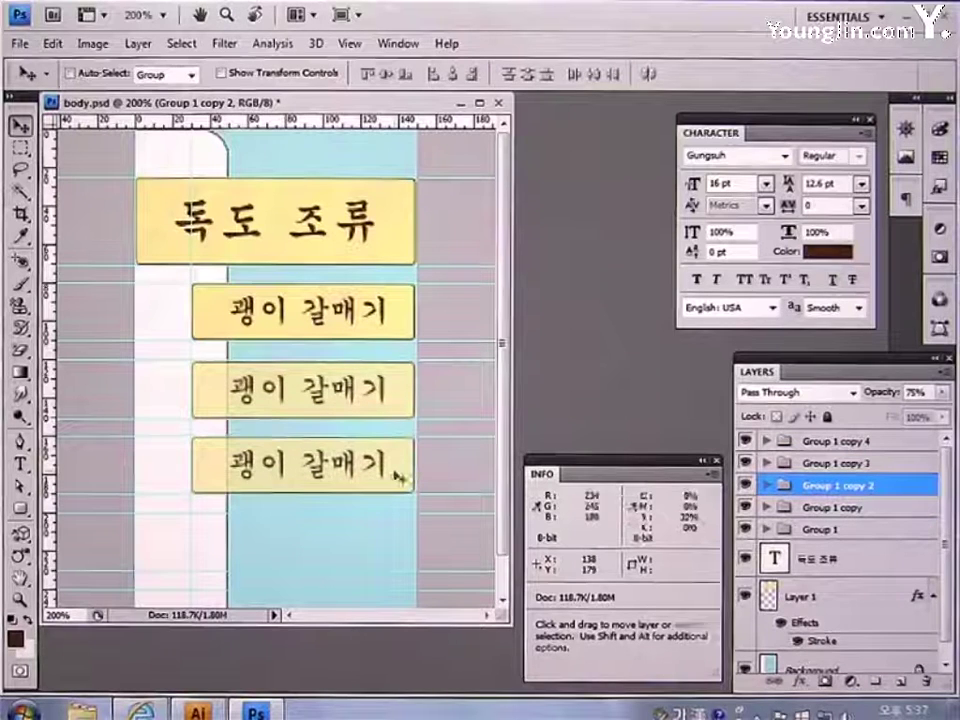
left_click(820, 463)
left_click_drag(390, 308, 390, 548)
left_click(846, 445)
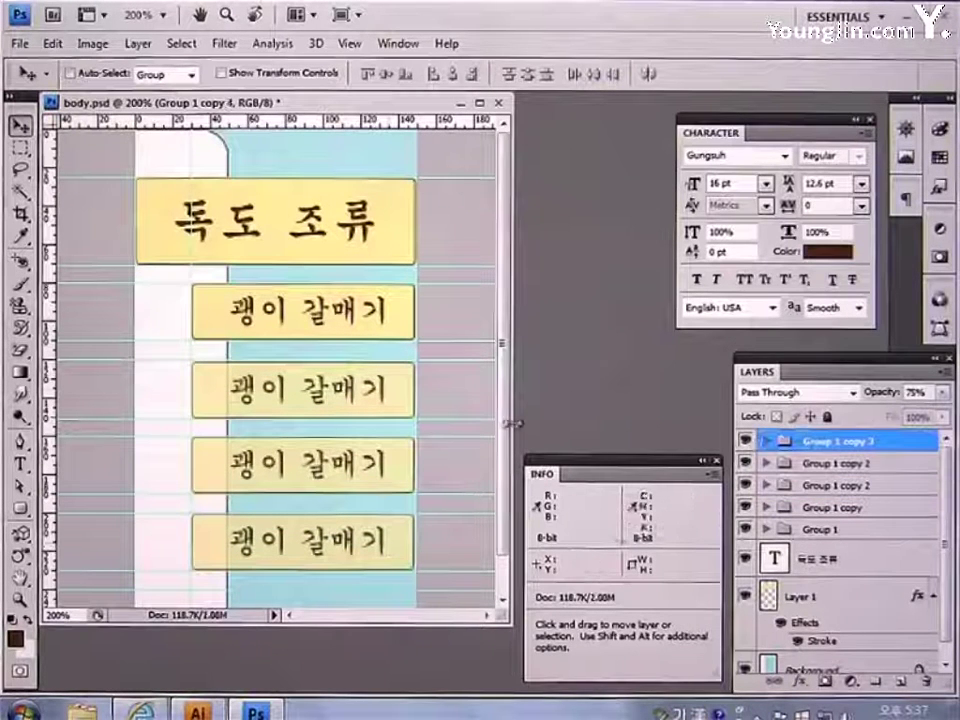
scroll(378, 288, "down", 2)
left_click_drag(373, 287, 357, 587)
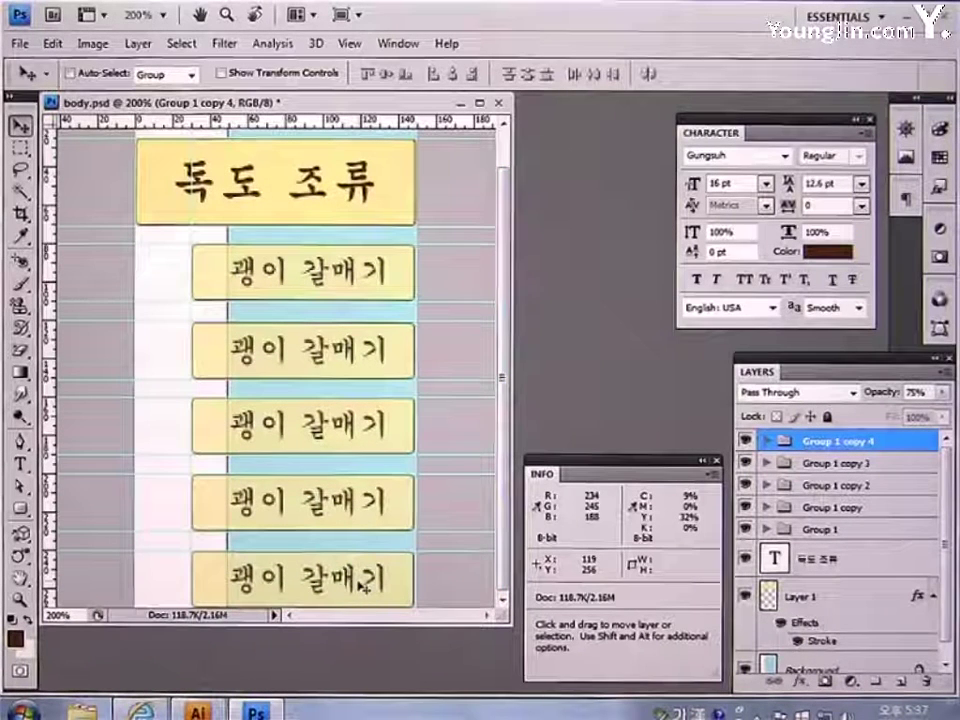
- Replace the second small tab's text with "바다제비"
left_click(20, 465)
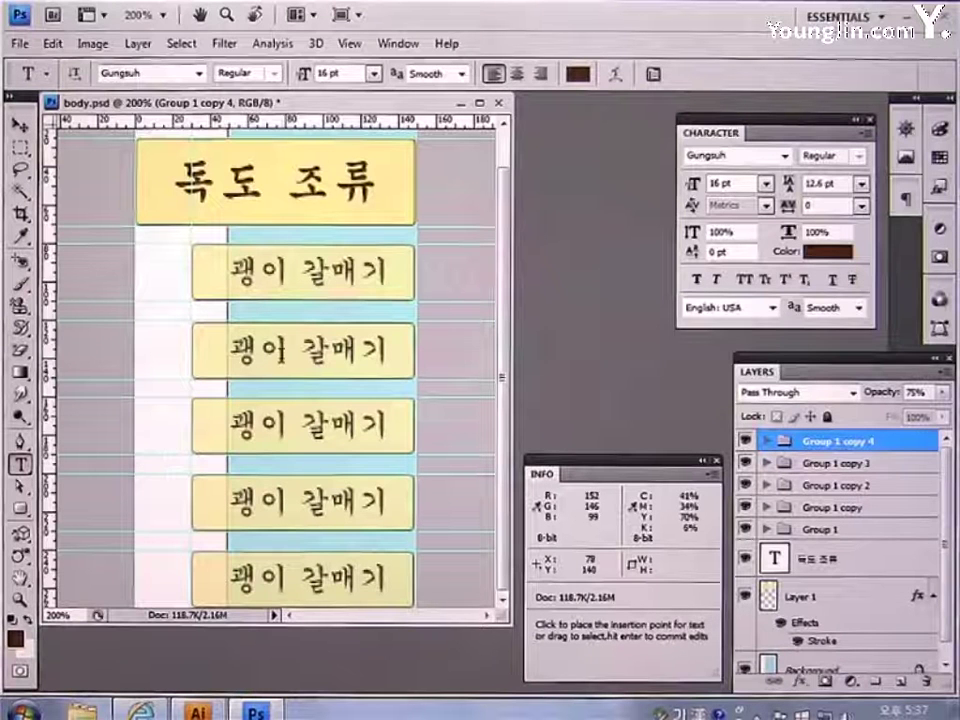
left_click_drag(232, 352, 399, 358)
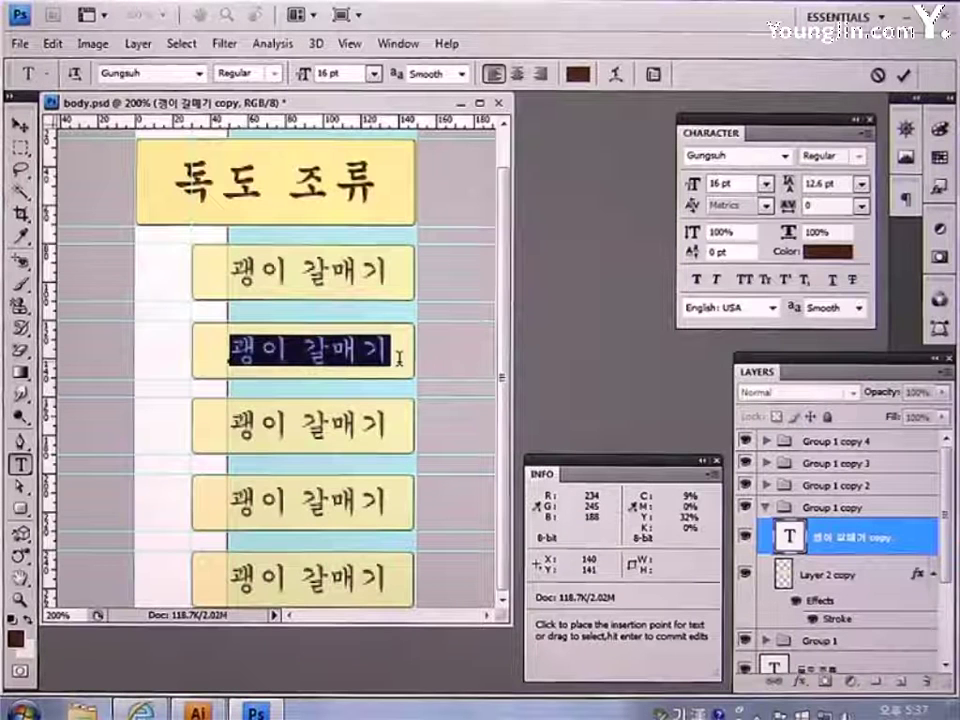
type("바다제비")
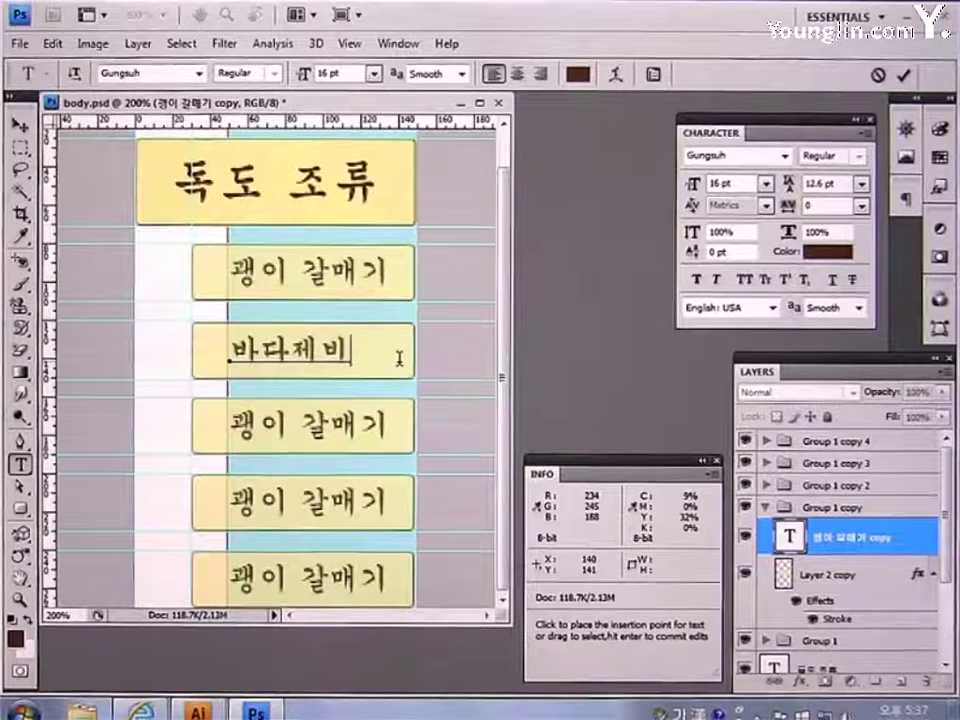
- Commit the second small tab's text and replace the third small tab's text with "황초롱이"
left_click(19, 125)
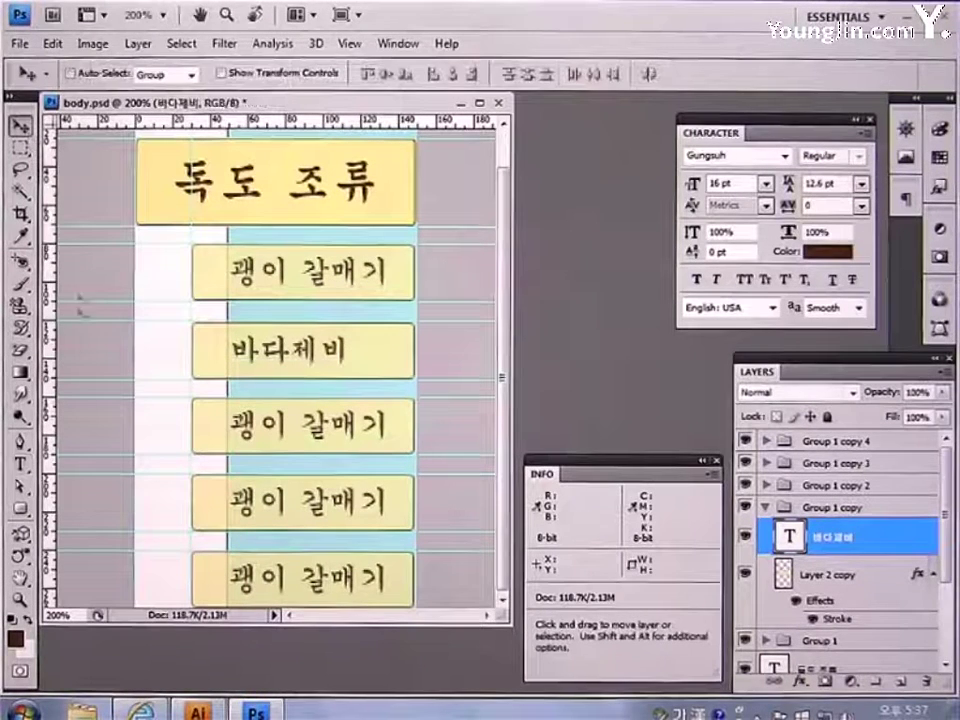
left_click(19, 463)
left_click_drag(228, 425, 405, 428)
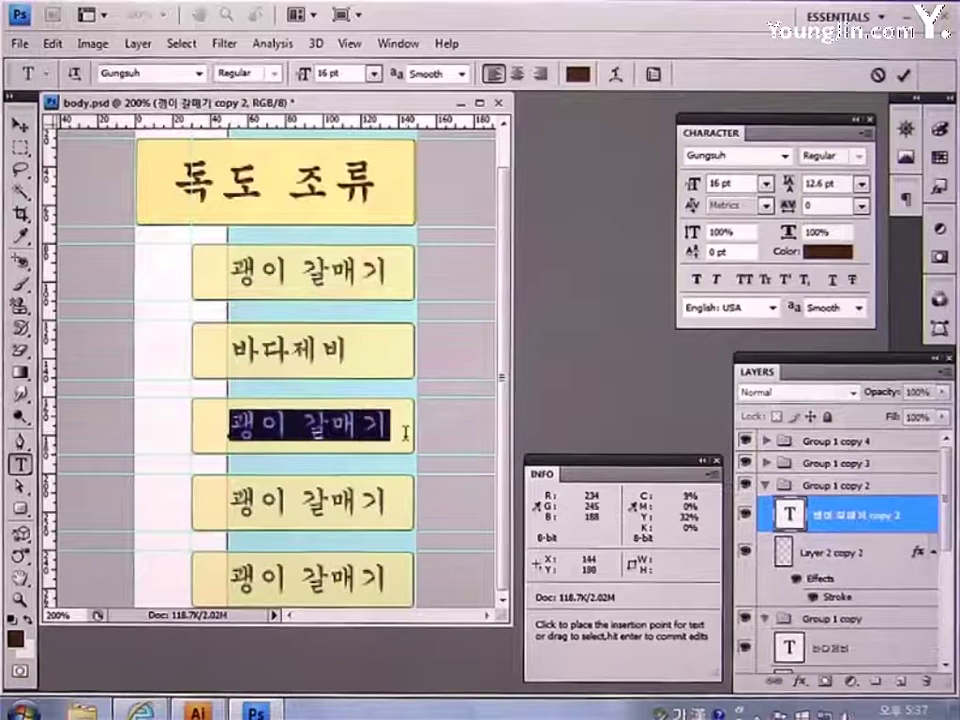
type("ㅎ")
type("초롱이")
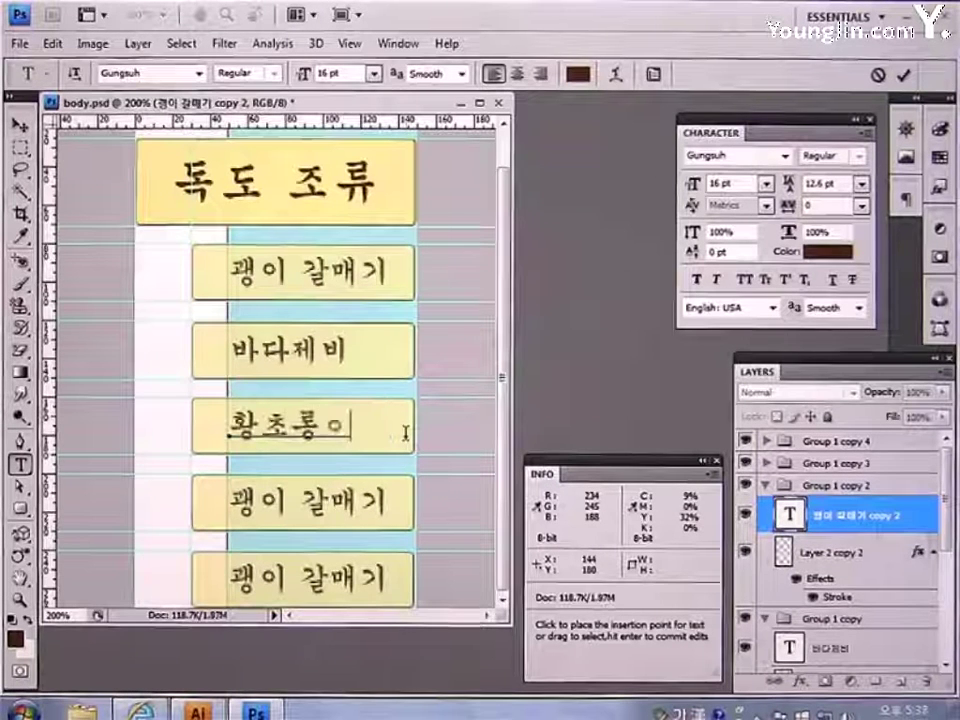
left_click(19, 125)
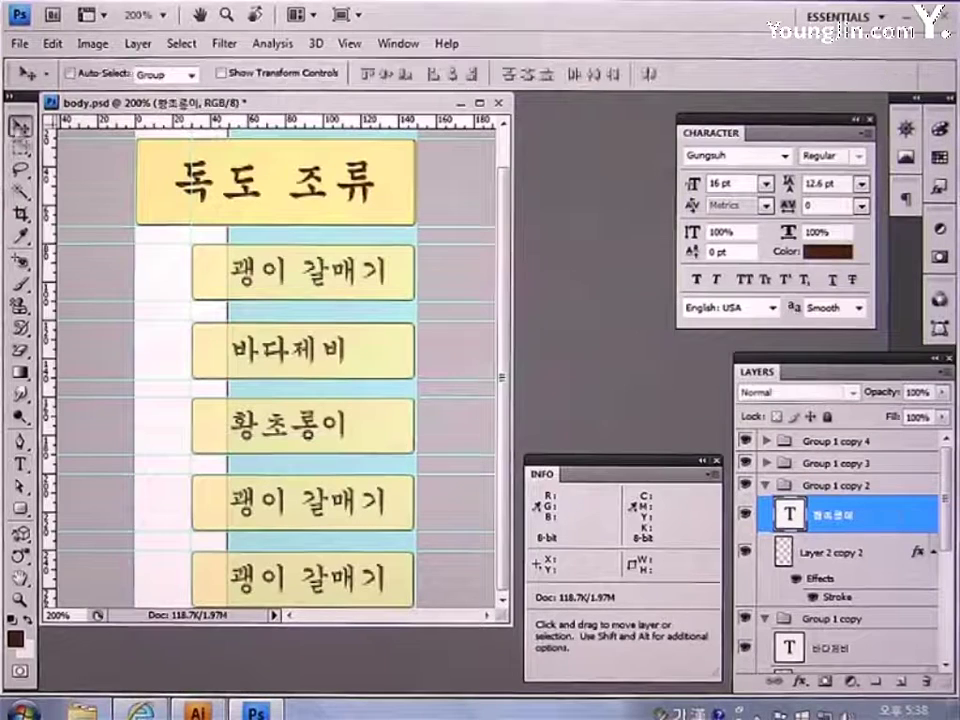
- Replace the fourth small tab's text with "물수리"
left_click(22, 465)
left_click_drag(228, 500, 398, 506)
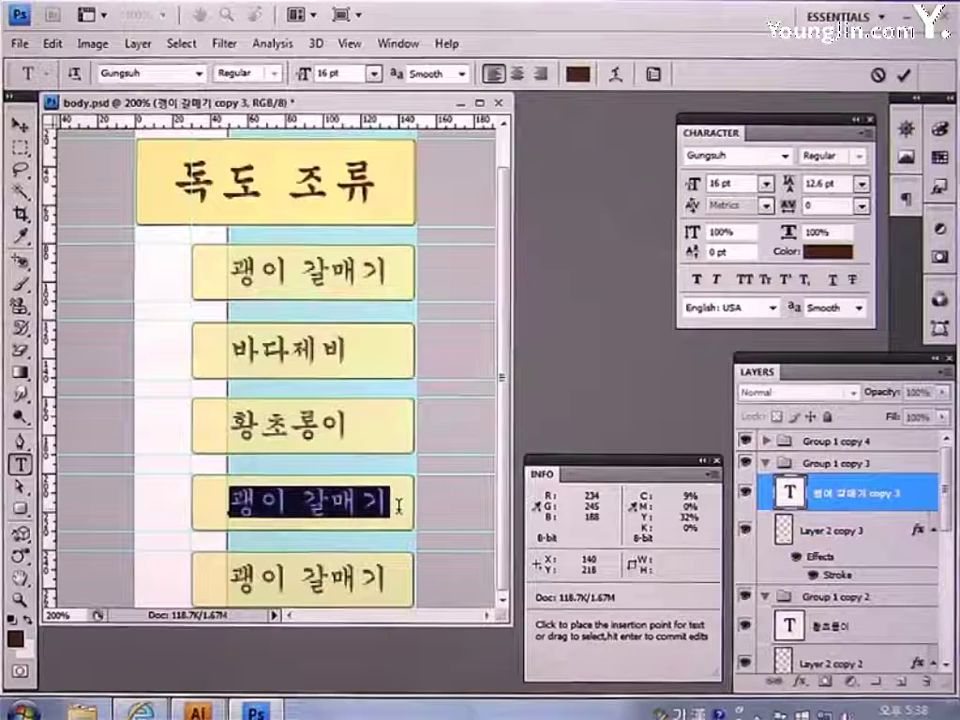
type("물수리")
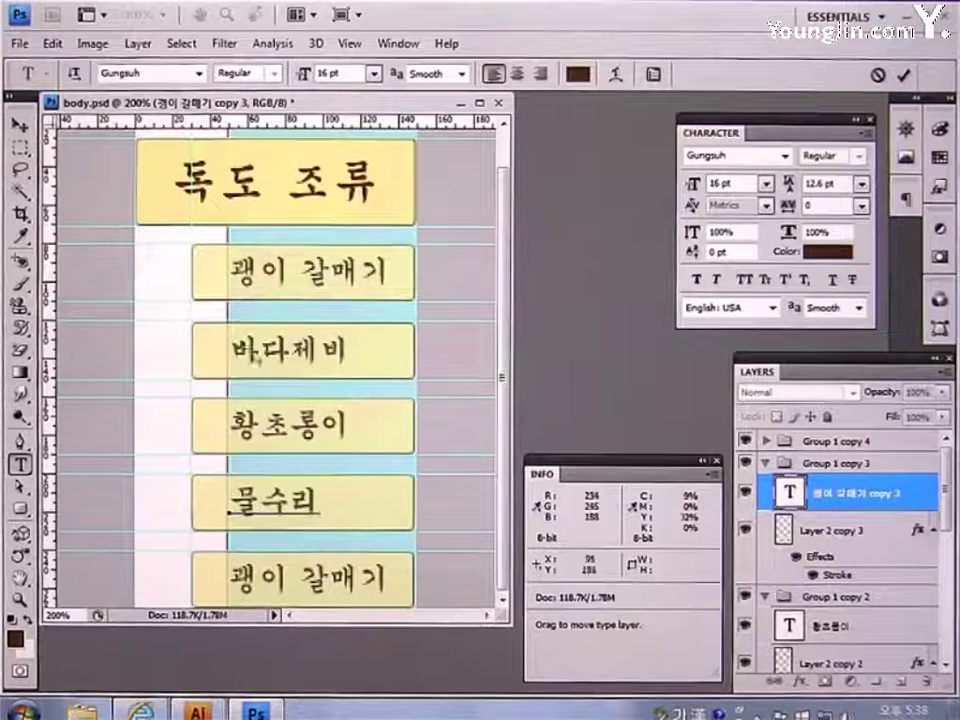
left_click(18, 124)
- Replace the fifth small tab's text with "노랑지빠귀"
left_click(19, 463)
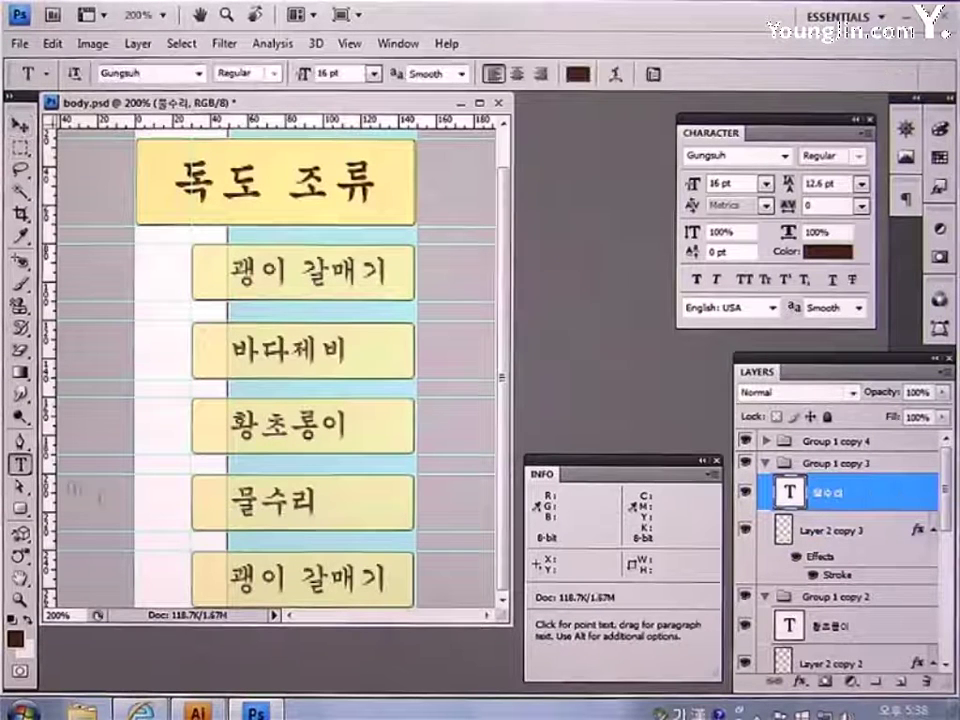
left_click_drag(229, 577, 390, 586)
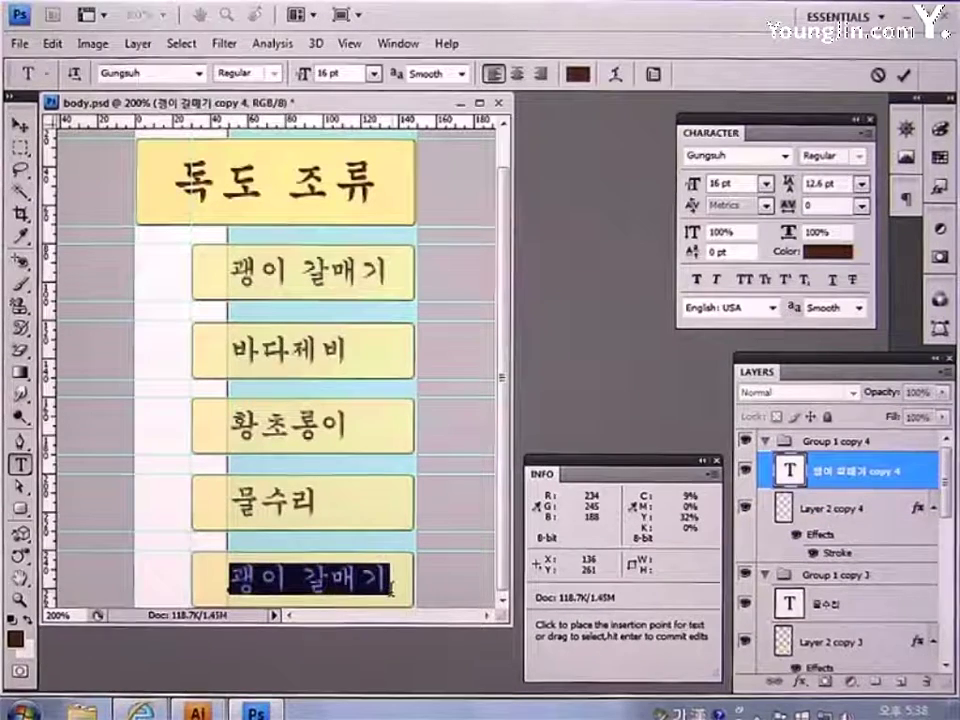
type("노랑")
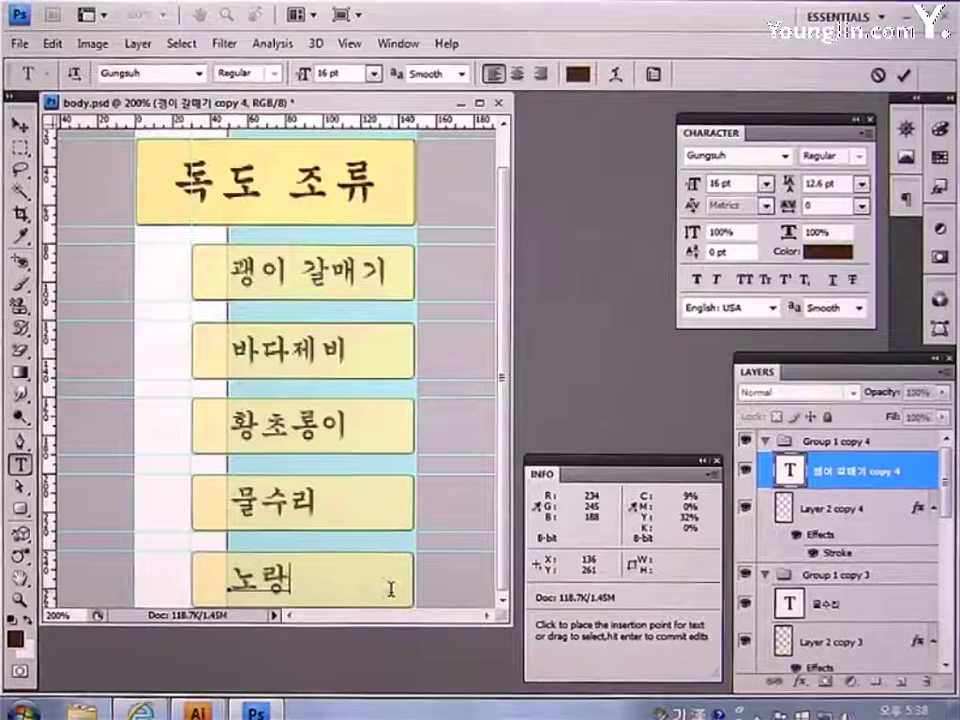
type("지빠귀")
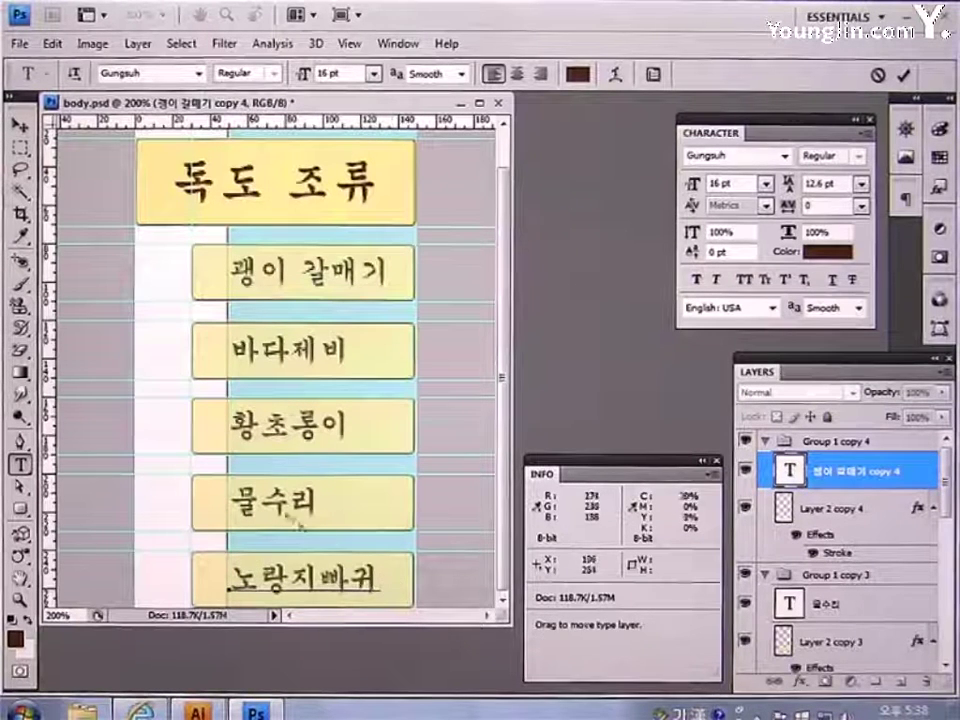
left_click(21, 126)
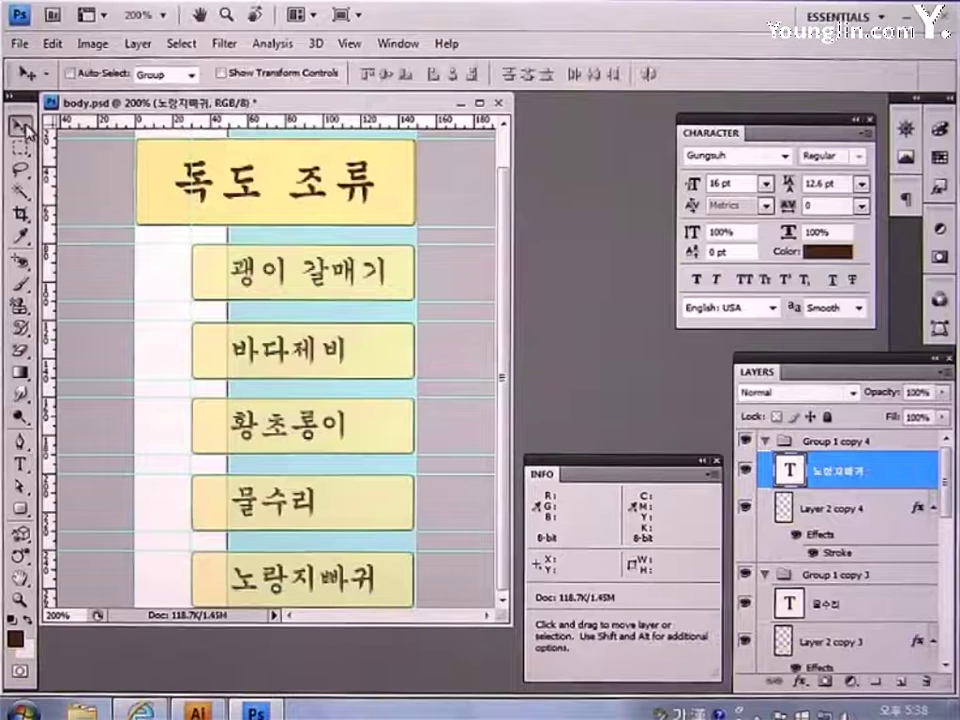
- Clear all the guides from the side menu document
left_click(349, 43)
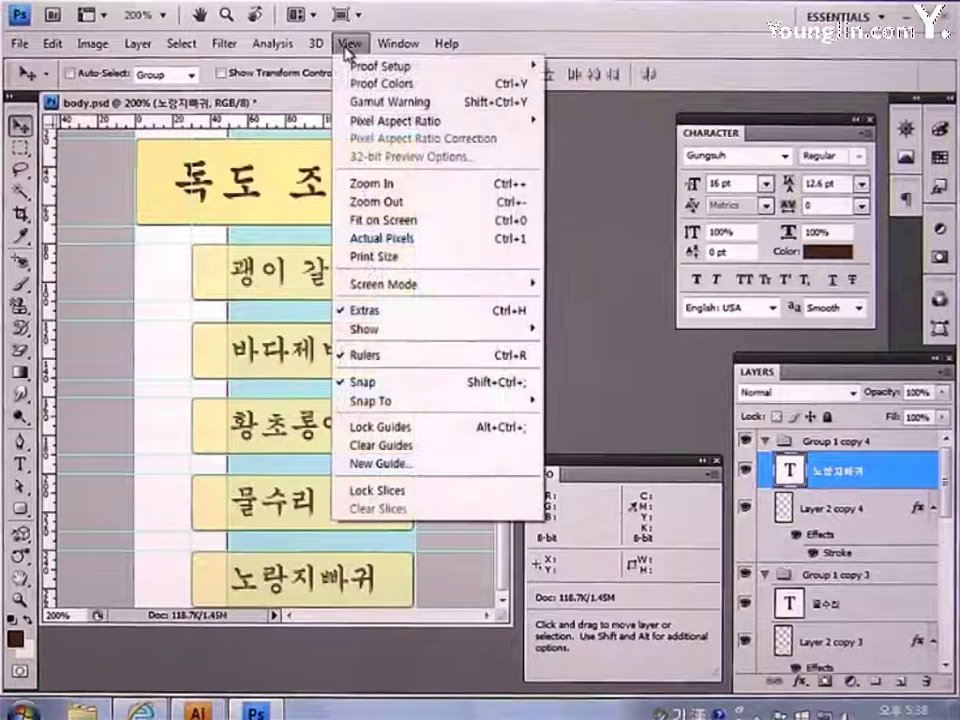
left_click(385, 445)
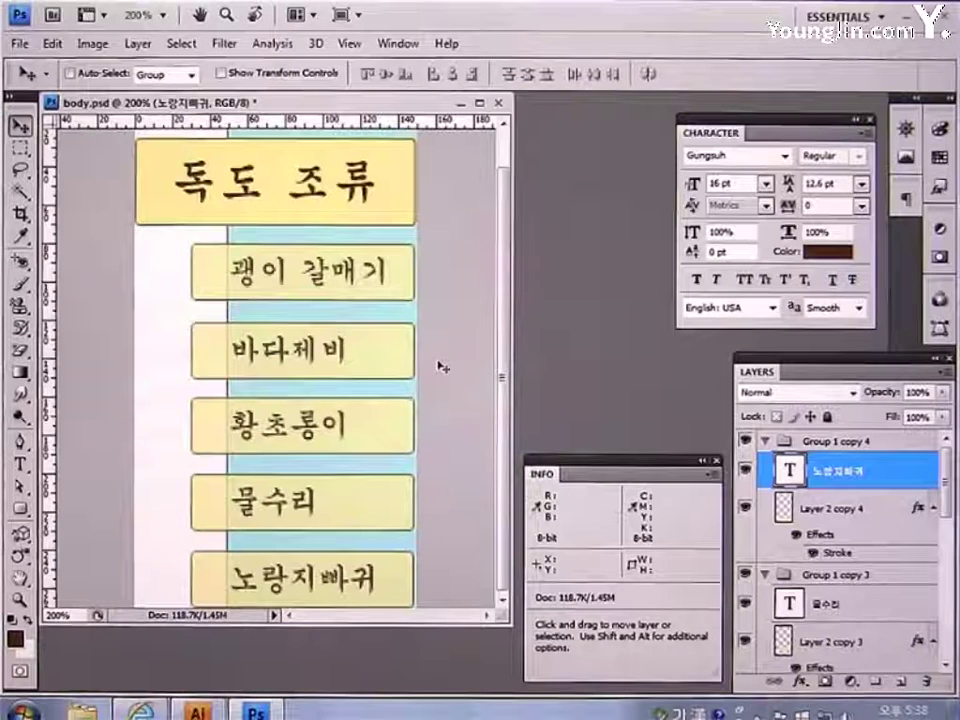
key("ctrl+minus")
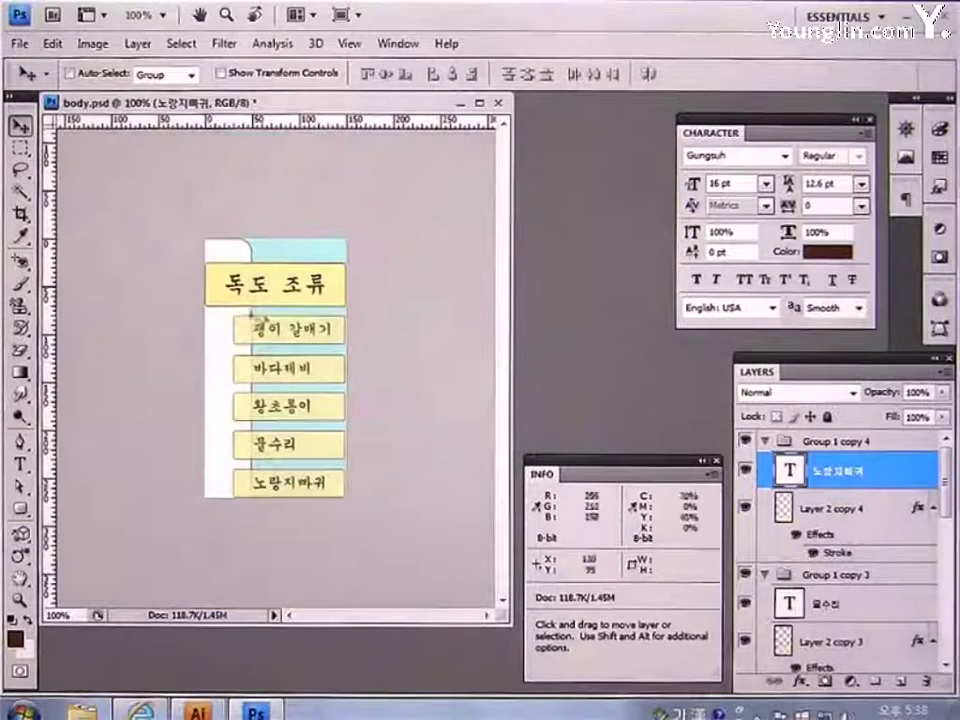
- Turn off snapping and draw a full-width slice about 76 pixels high over the menu's top area, including the title tab
left_click(22, 214)
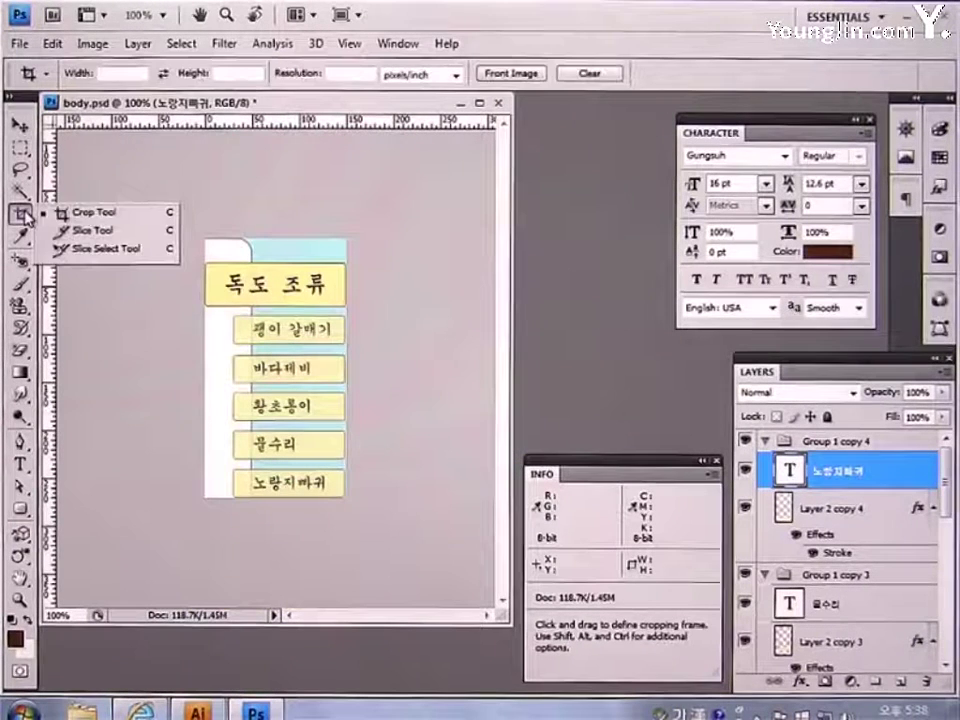
left_click(92, 231)
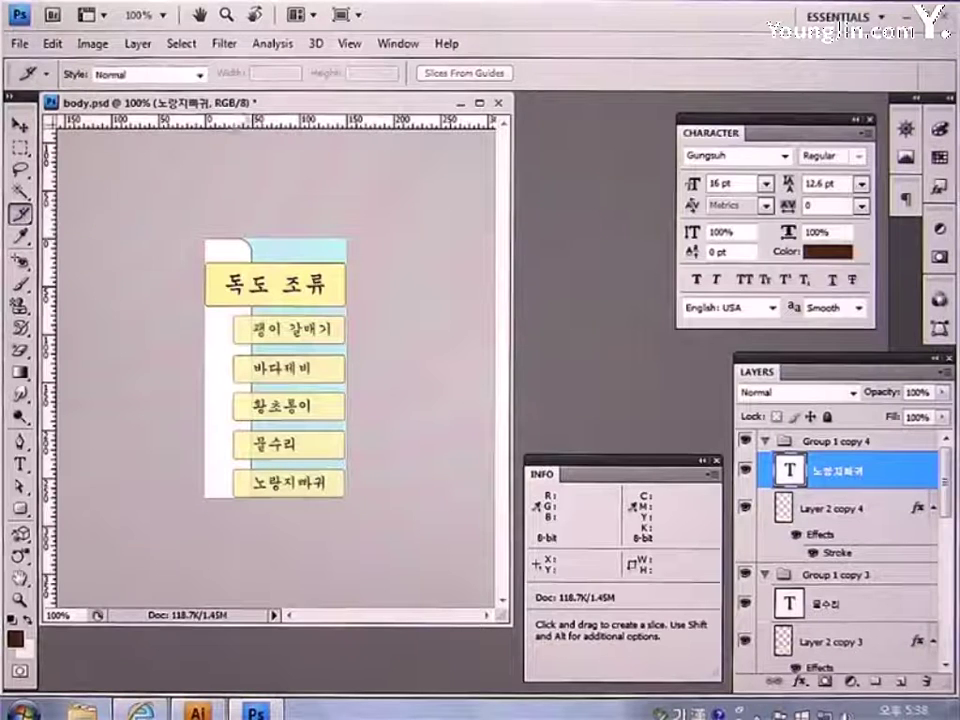
left_click(349, 44)
left_click(362, 384)
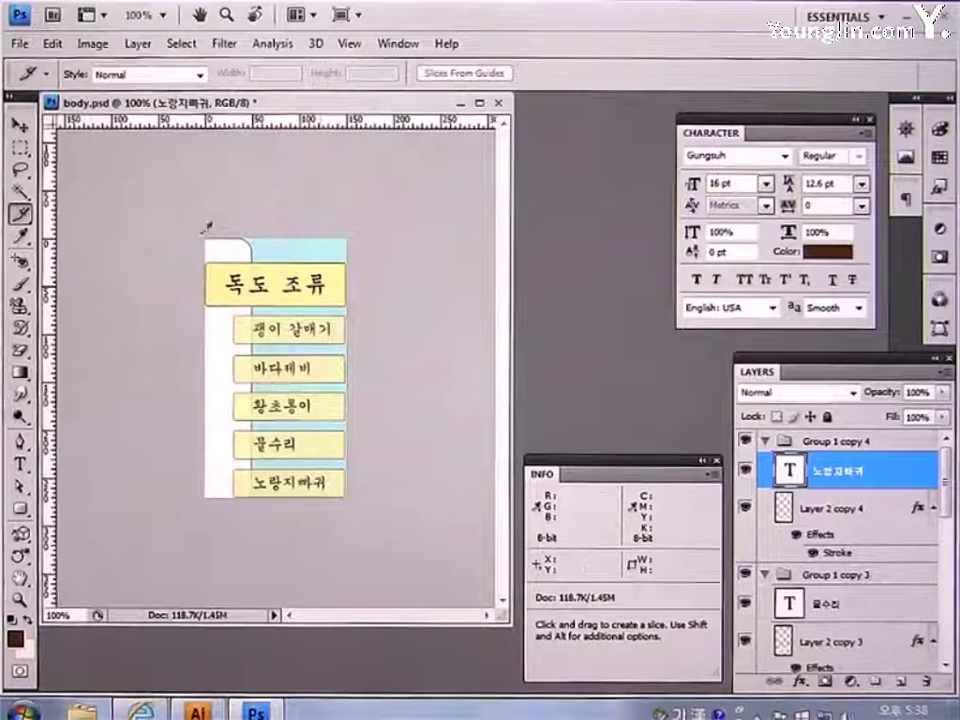
mouse_move(205, 240)
left_mouse_down()
mouse_move(362, 300)
mouse_move(348, 308)
left_mouse_up()
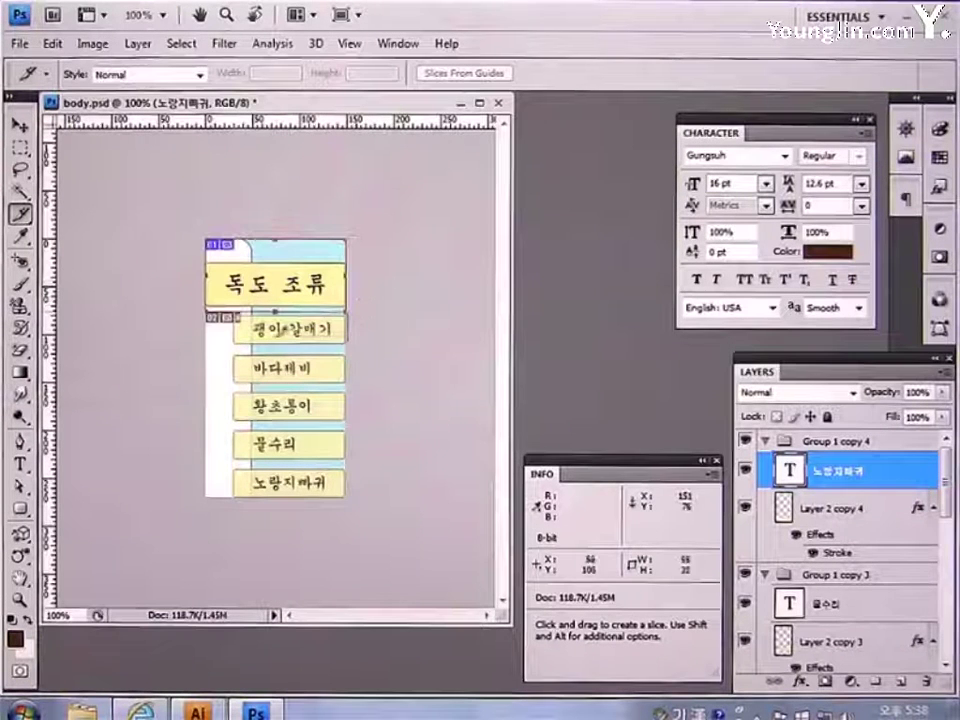
- Draw one slice around each of the five small tabs and one tall slice over the blank white column beside them
left_click_drag(232, 318, 350, 346)
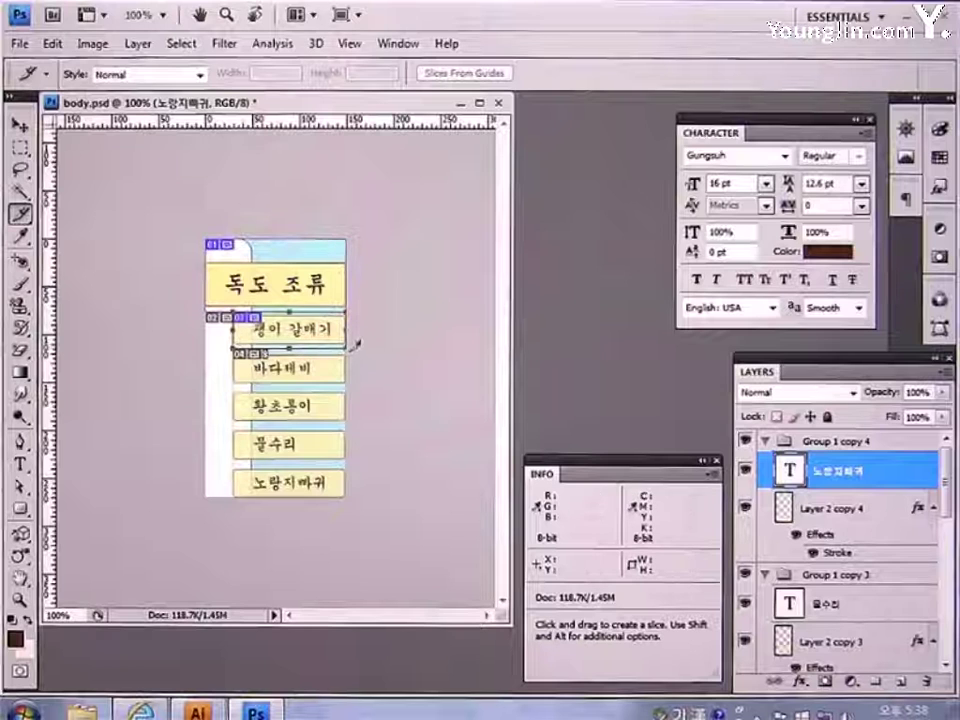
left_click_drag(232, 350, 348, 388)
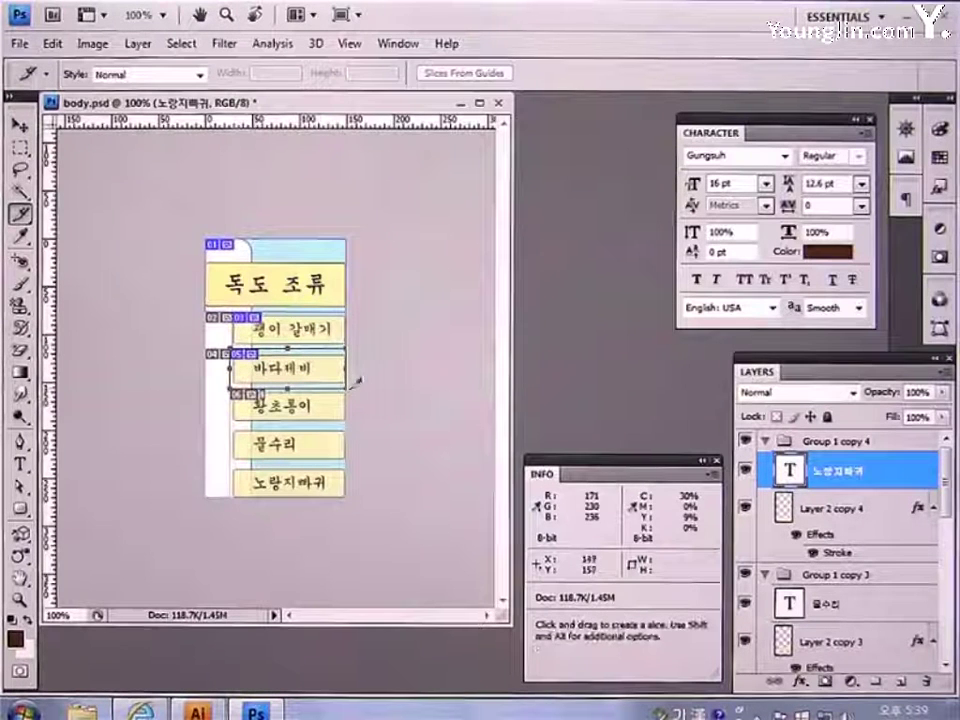
left_click_drag(232, 388, 347, 426)
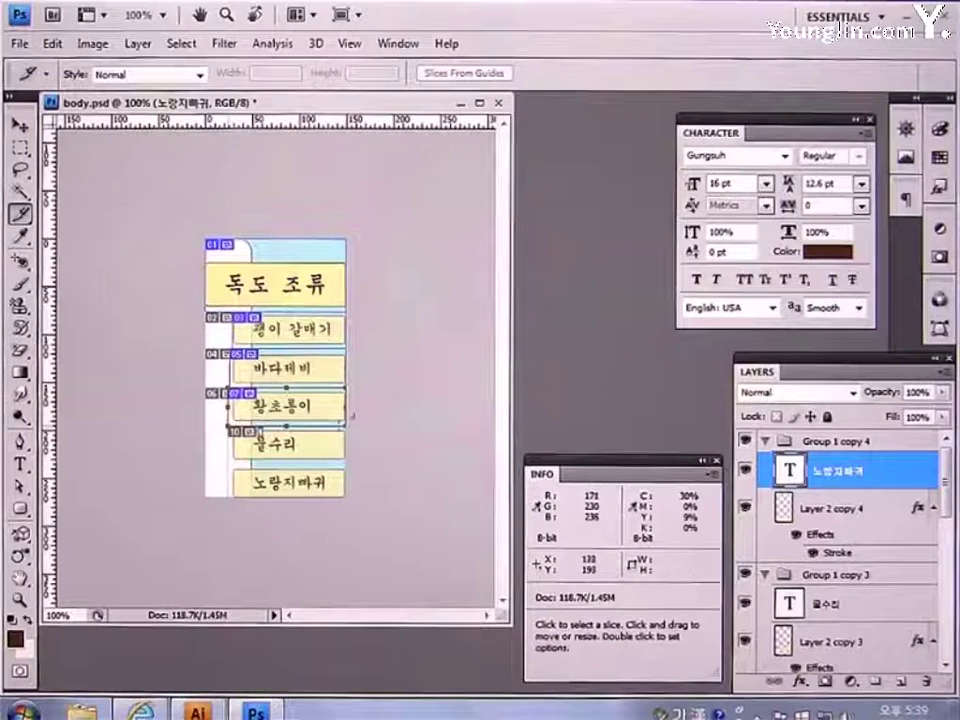
left_click_drag(231, 428, 347, 464)
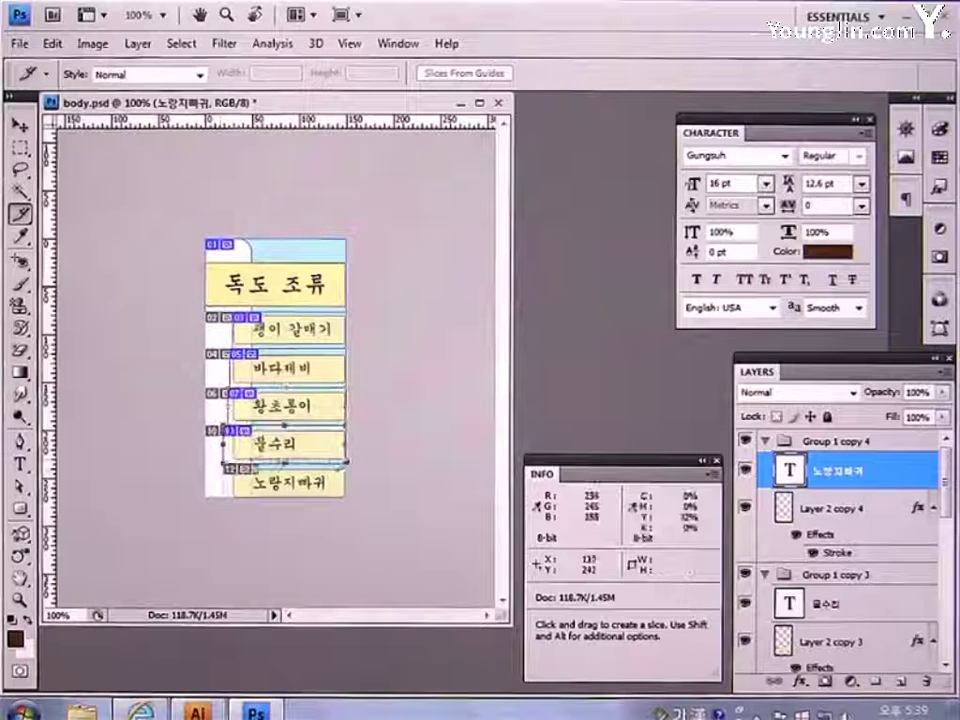
left_click_drag(237, 494, 347, 462)
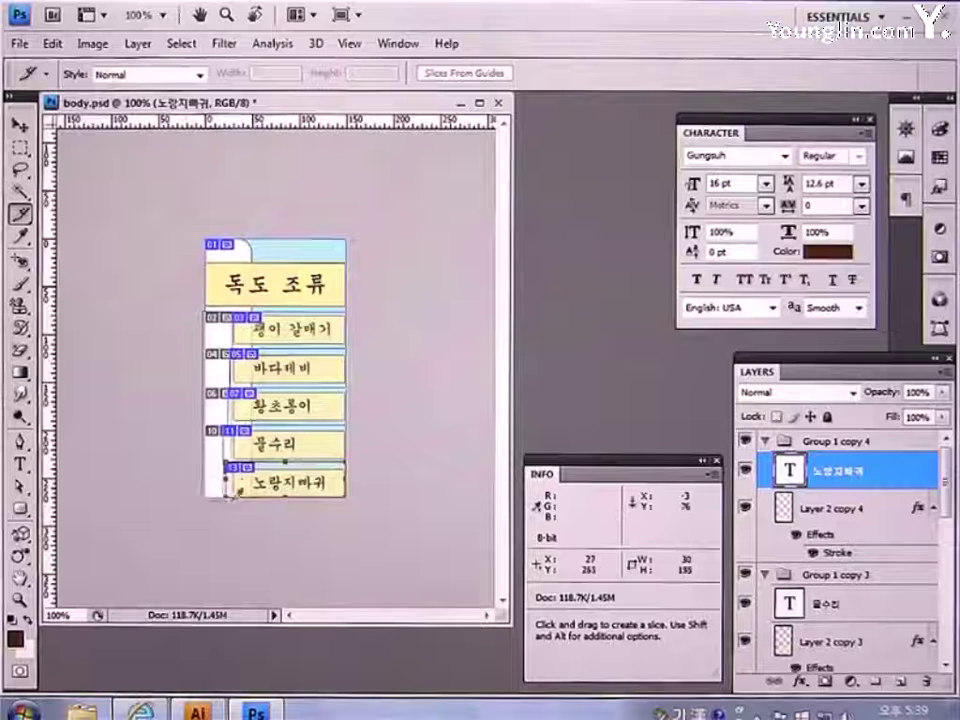
left_click(231, 493)
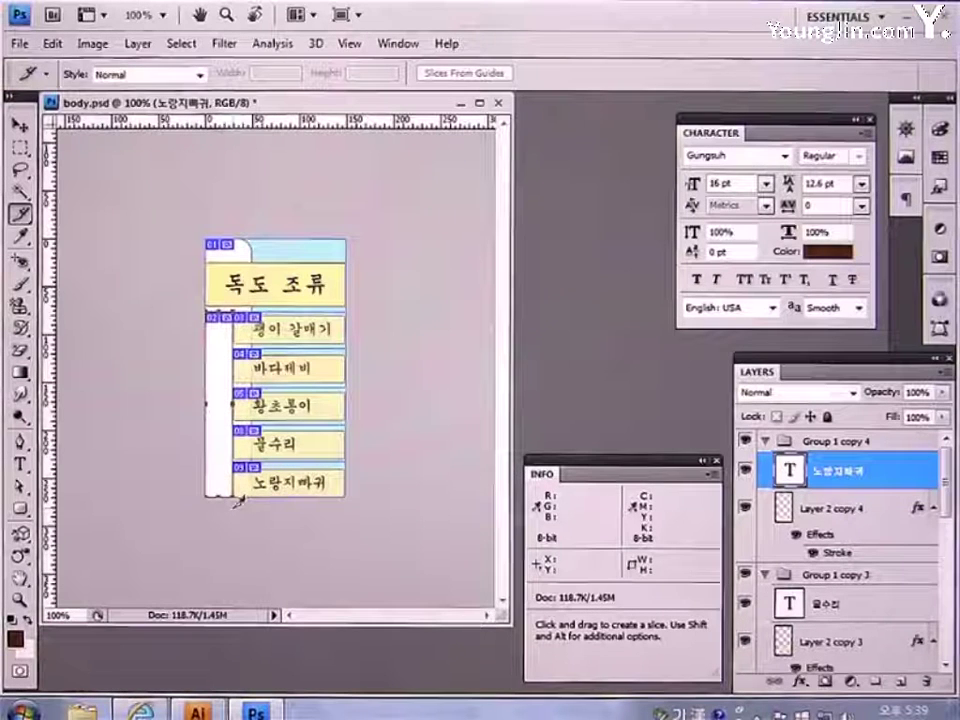
- Prepare the sliced menu for web export with the JPEG High preset
left_click(20, 43)
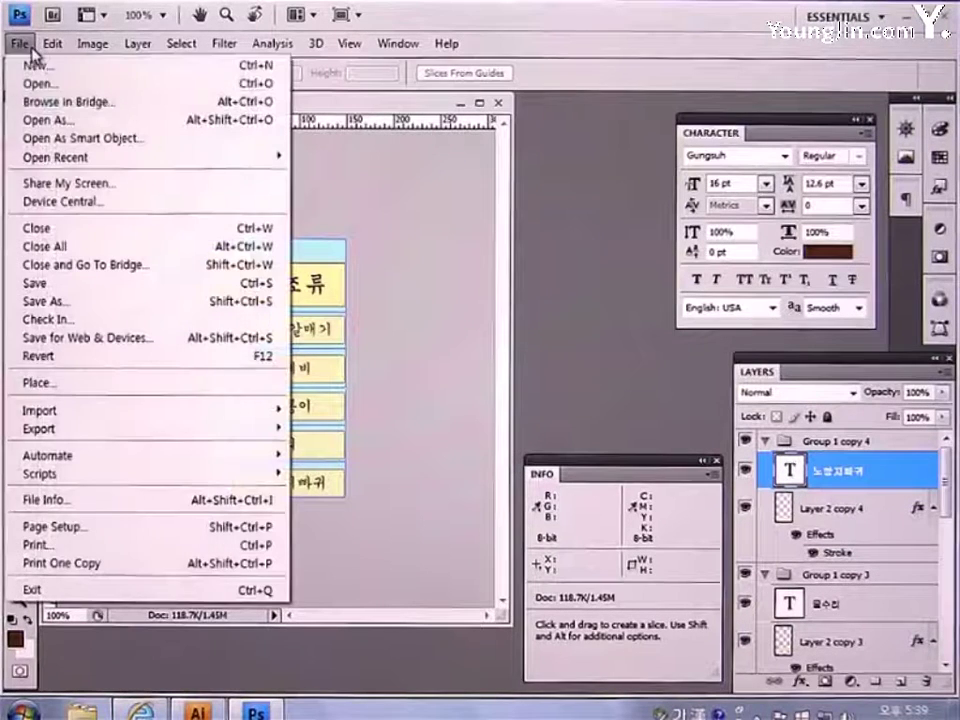
left_click(88, 340)
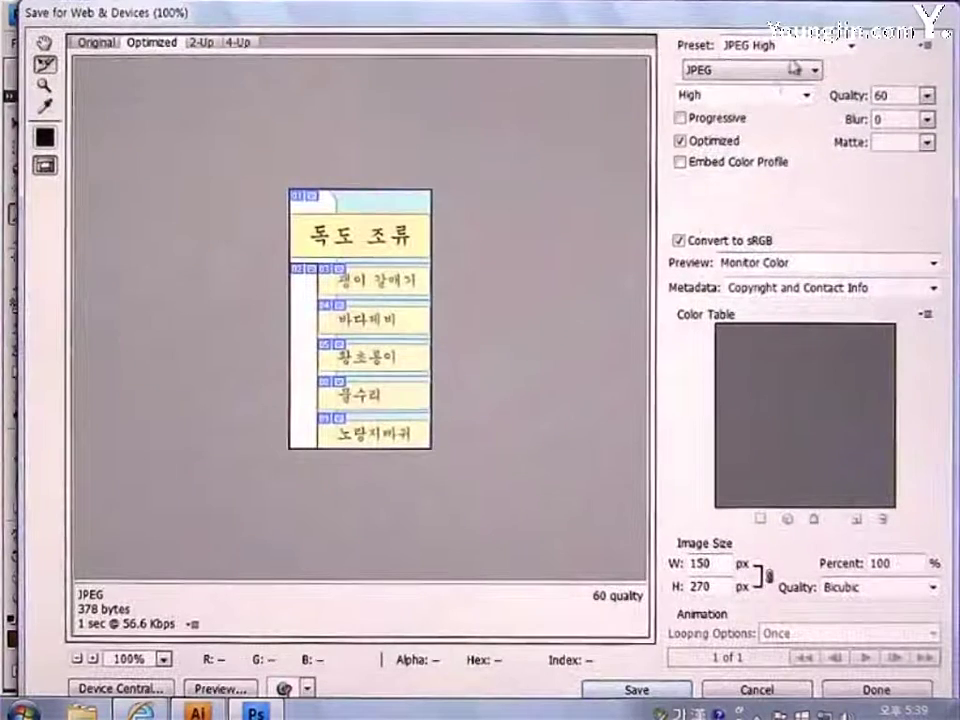
left_click(851, 45)
left_click(840, 170)
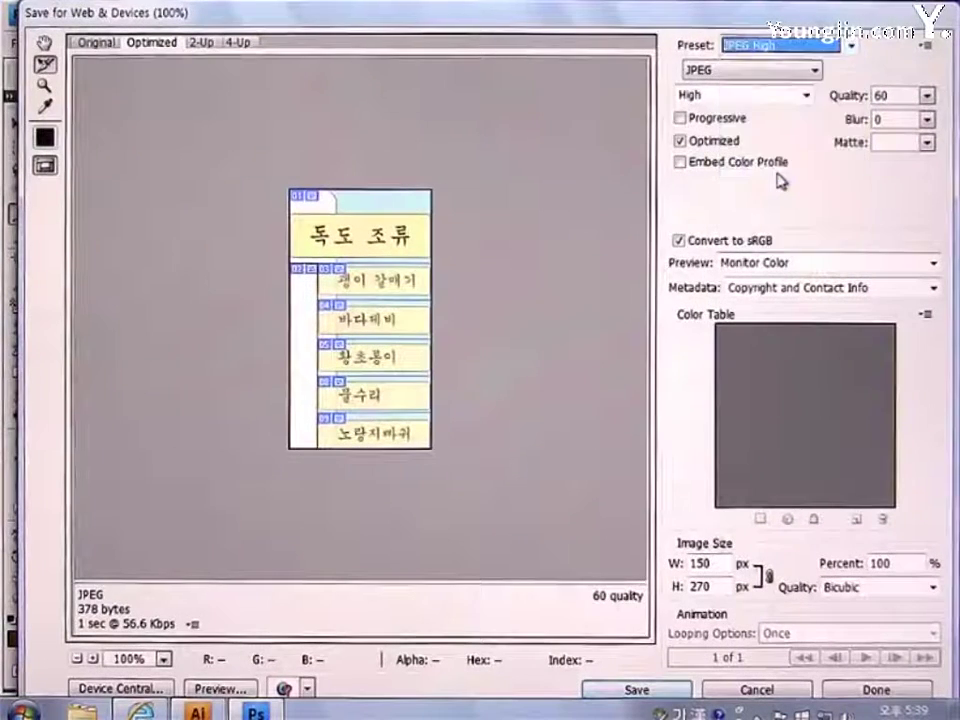
- Save all slices as JPG images only in the 작업 folder under the file name sub_menu_over
left_click(637, 688)
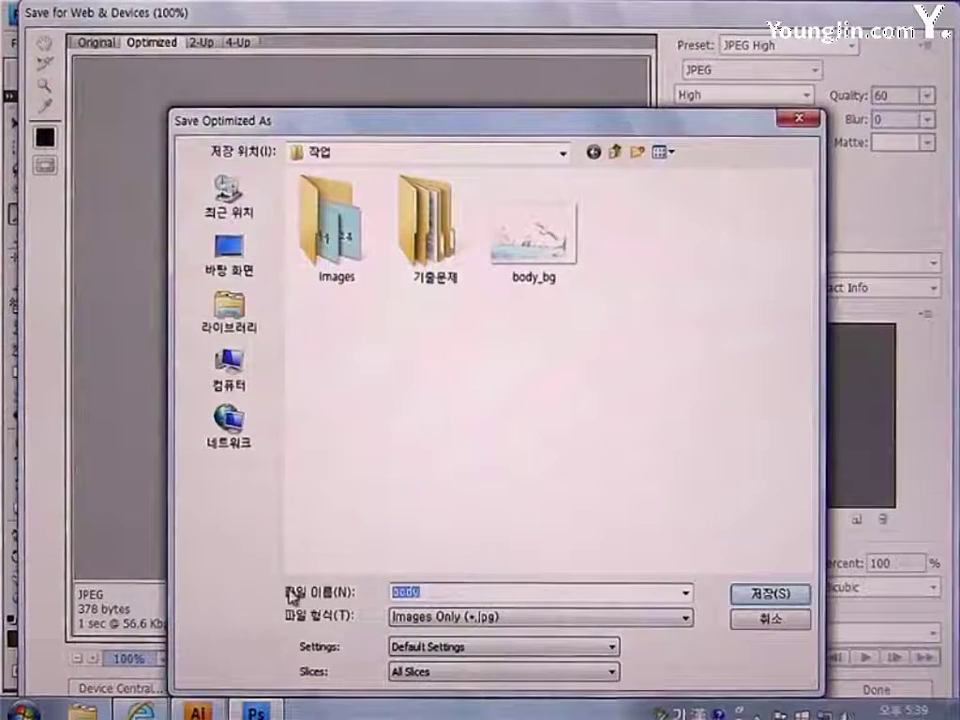
key("BackSpace")
type("sub_men")
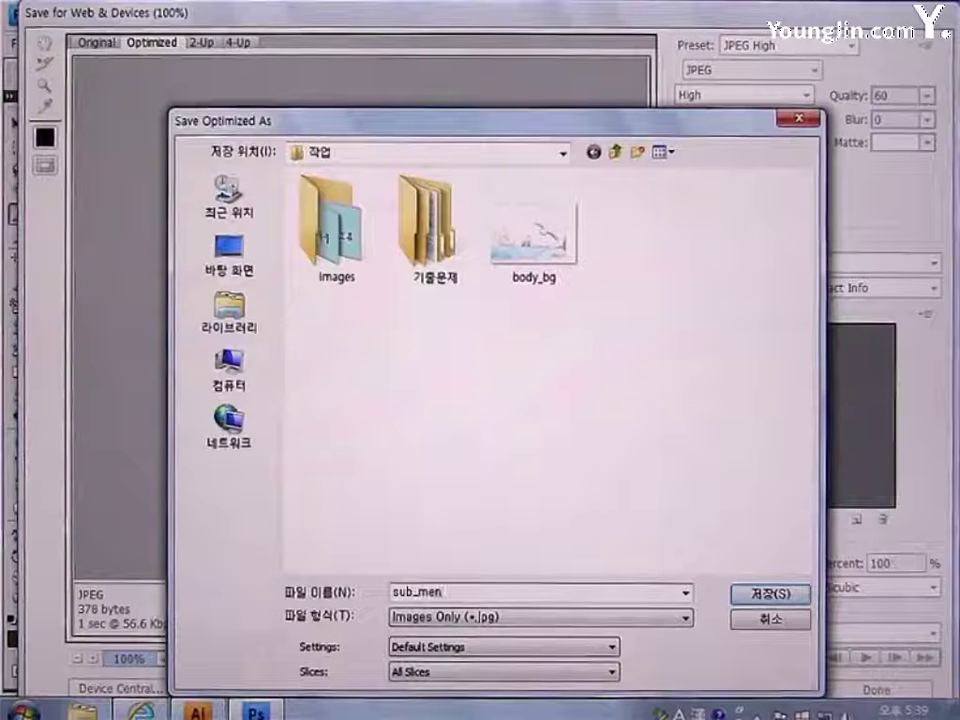
type("u_")
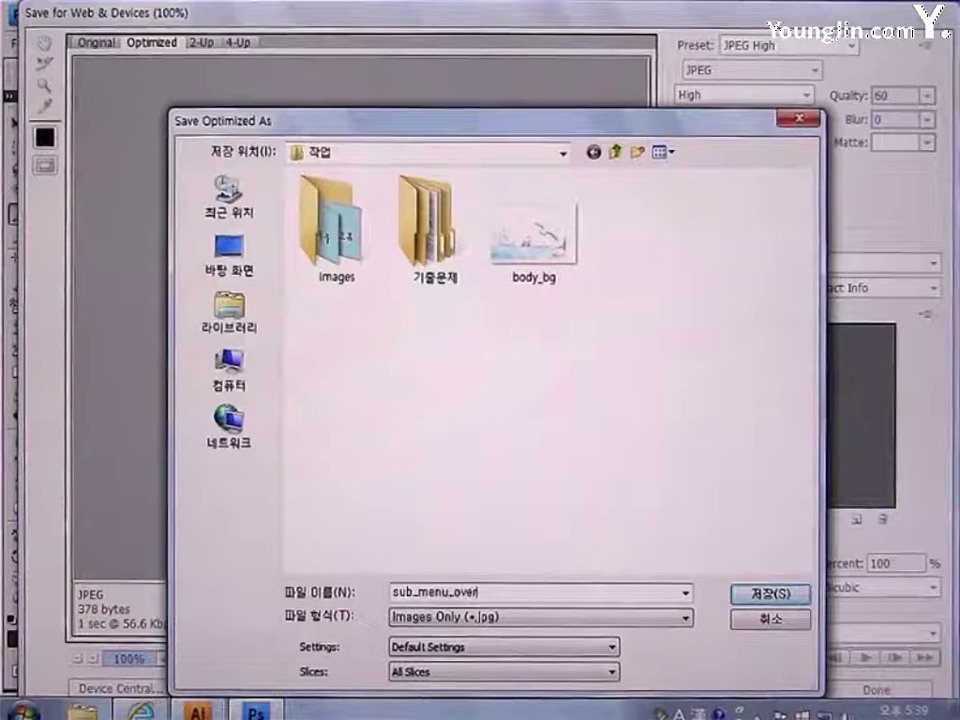
type("over")
key("Return")
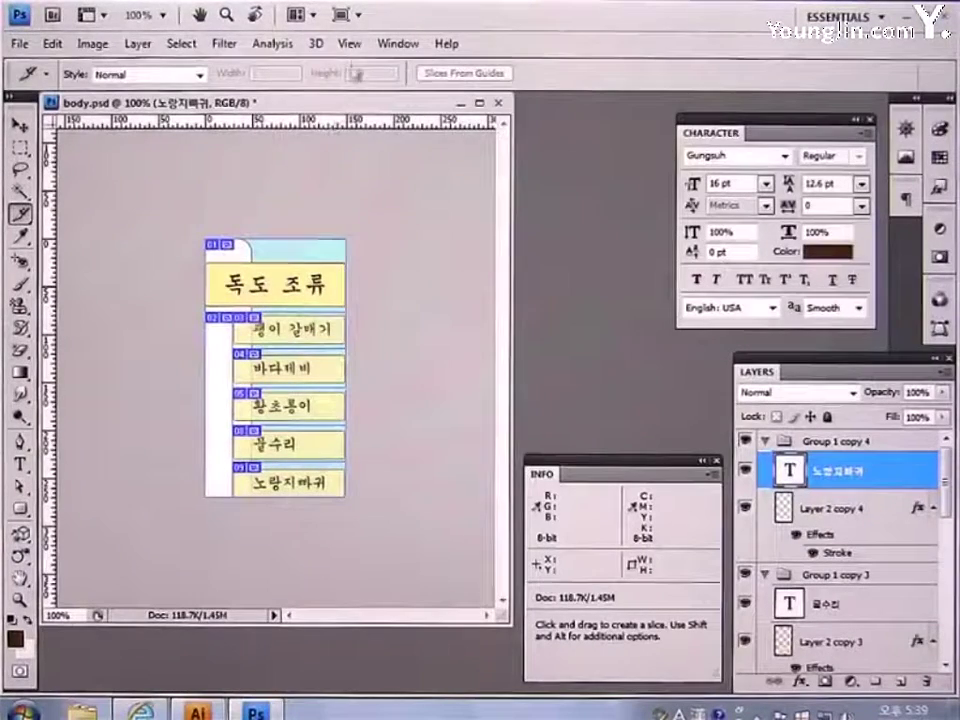
- Hide the slice overlays and other extras, and collapse the four copied tab groups in the layer list
left_click(349, 43)
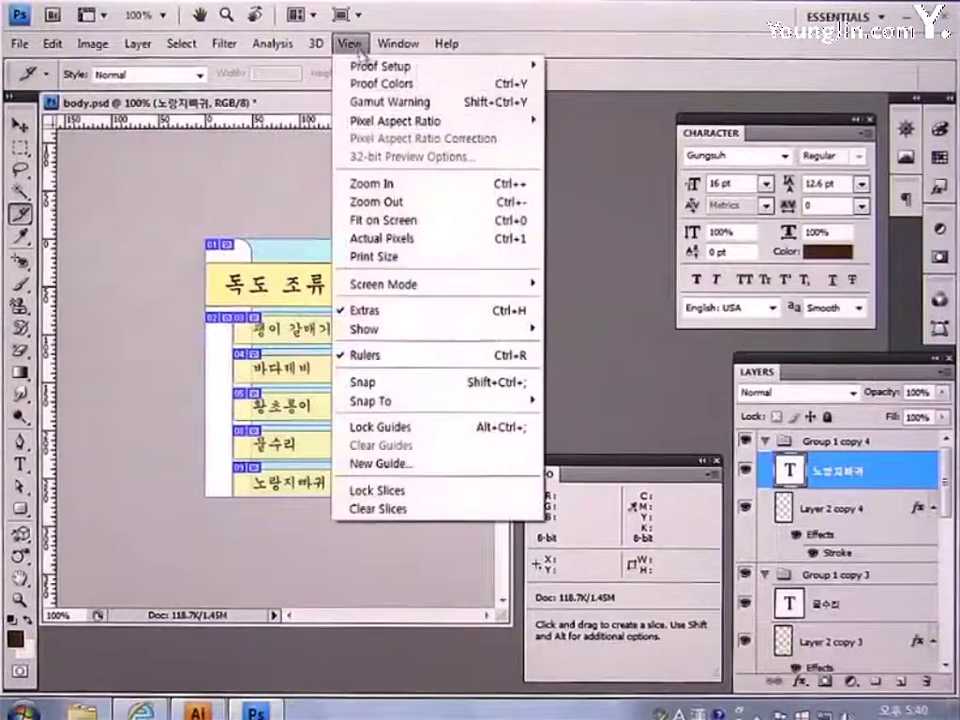
left_click(388, 311)
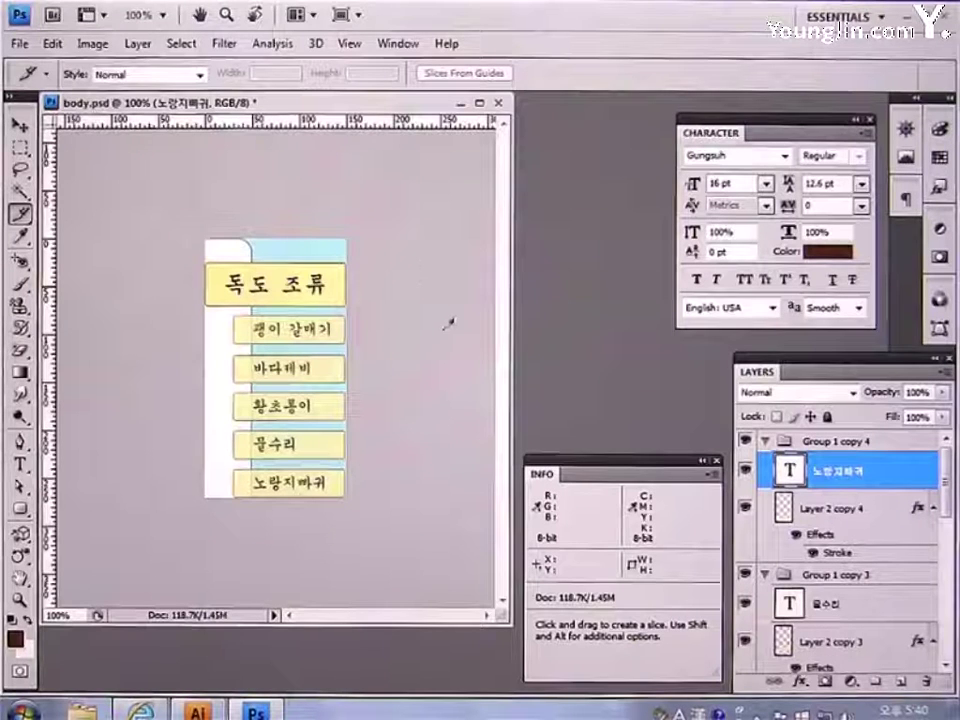
left_click(764, 441)
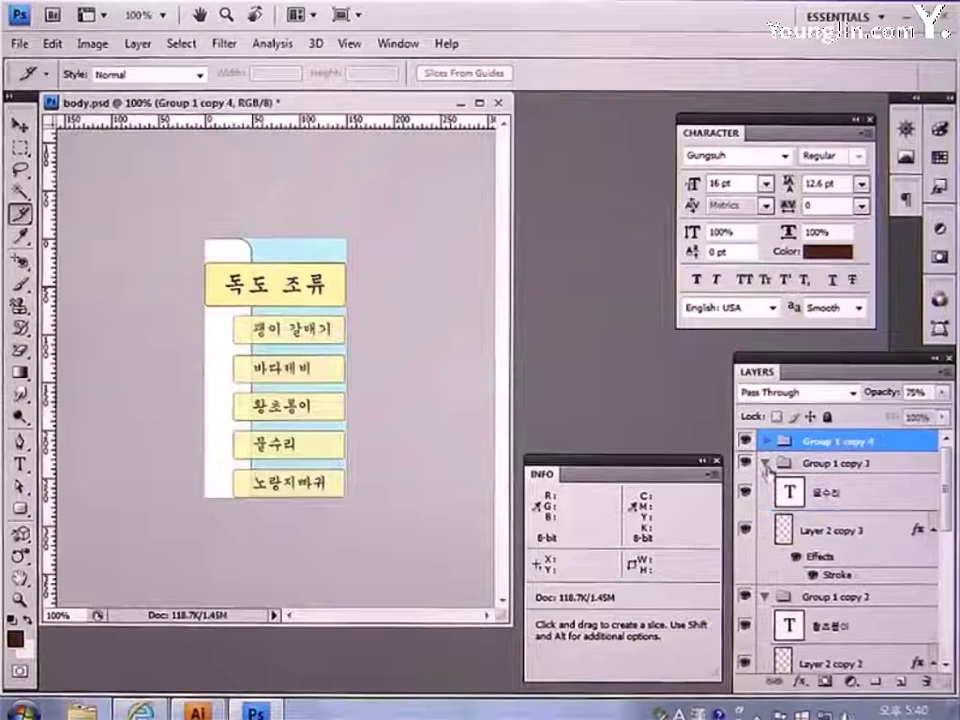
left_click(766, 463)
left_click(766, 485)
left_click(766, 507)
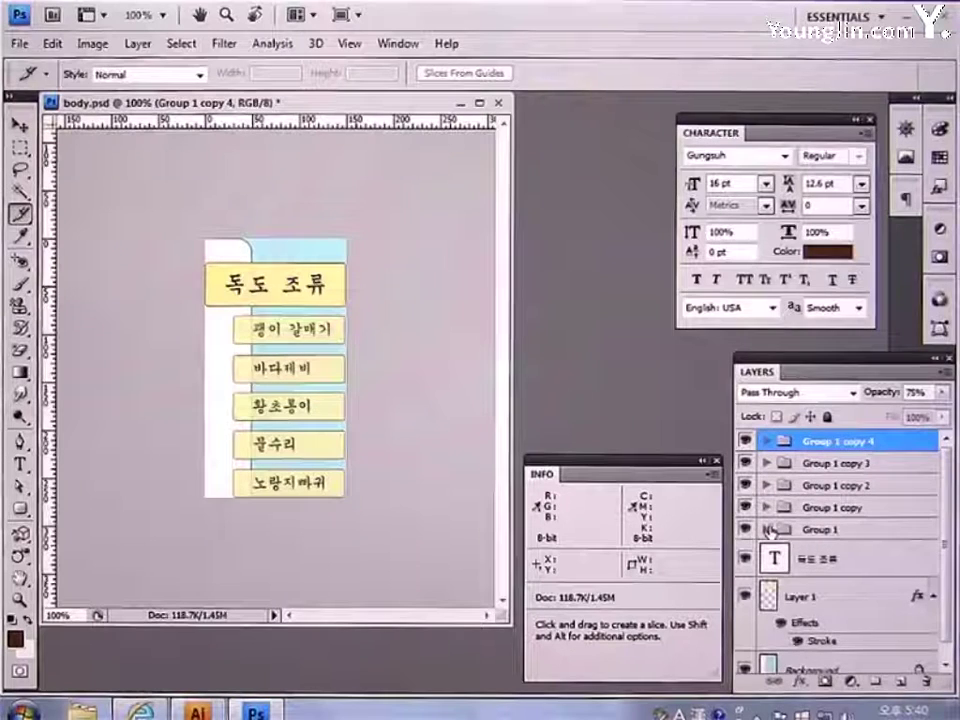
- Merge the original tab group and its four copies into a single layer
left_click(822, 529, "ctrl")
left_click(834, 507, "ctrl")
left_click(840, 485, "ctrl")
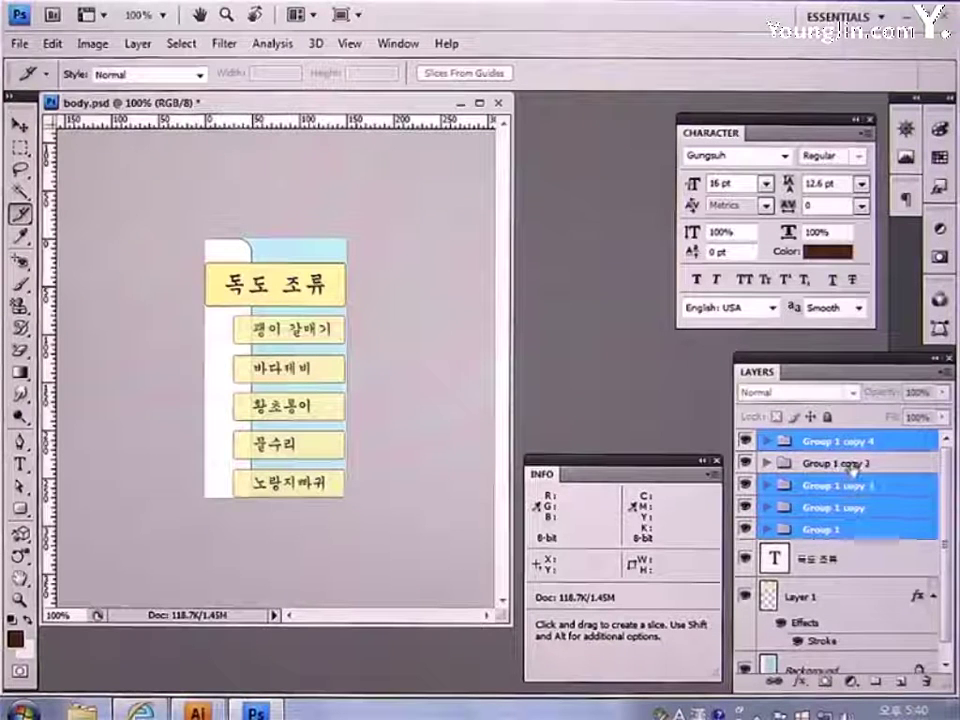
left_click(850, 463, "ctrl")
key("ctrl+e")
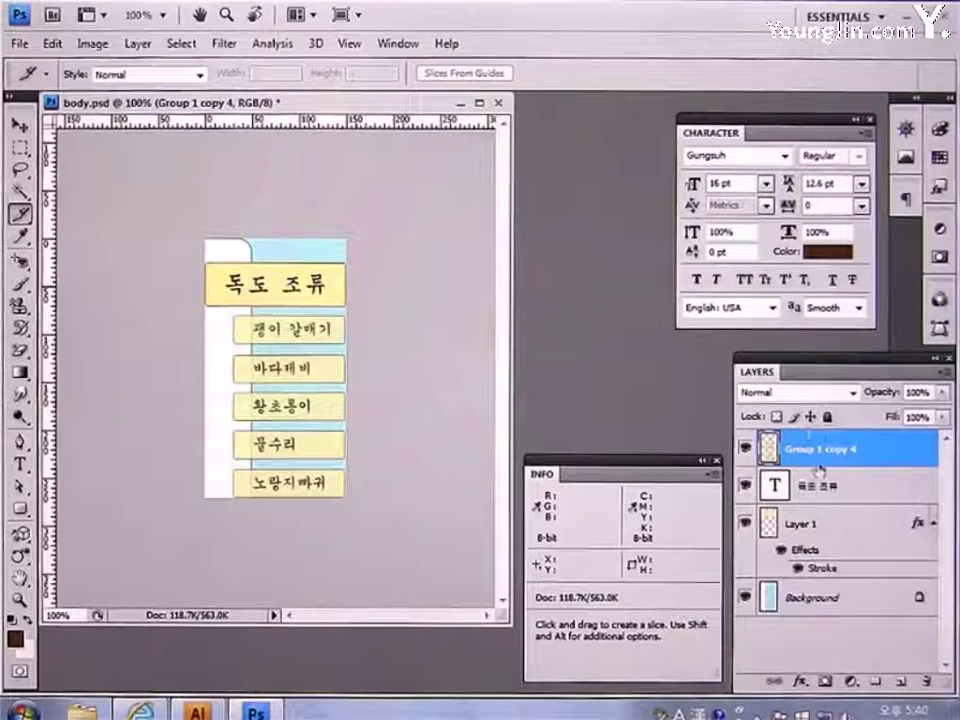
- Erase the parts of the lower four tabs that overlap the white column, using a rectangular selection of about 49 x 154 pixels, then deselect
left_click(20, 150)
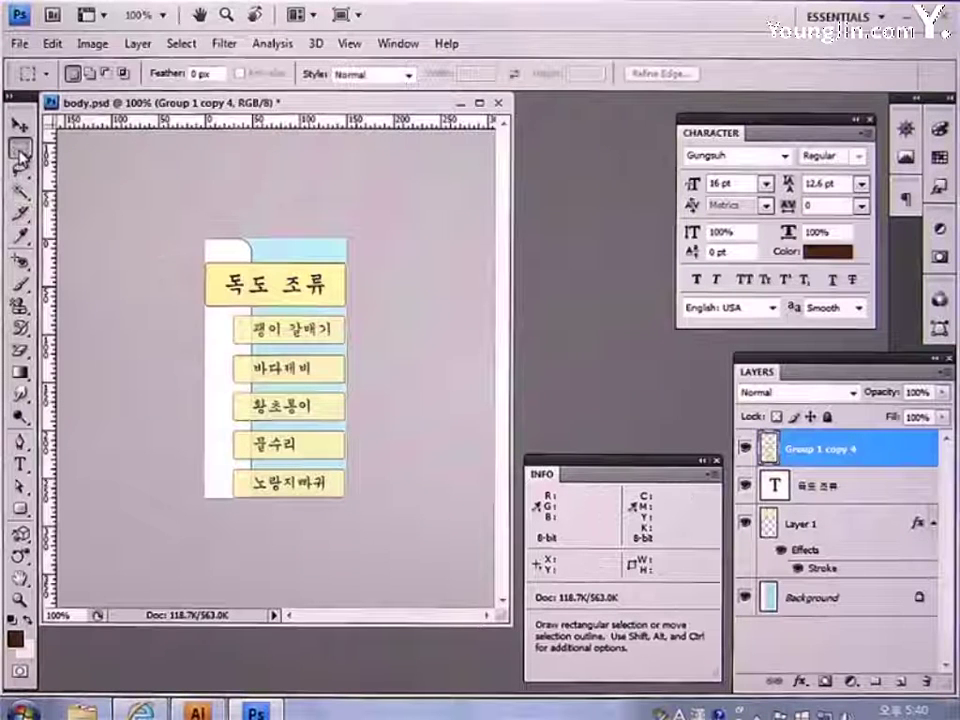
left_click_drag(206, 350, 224, 442)
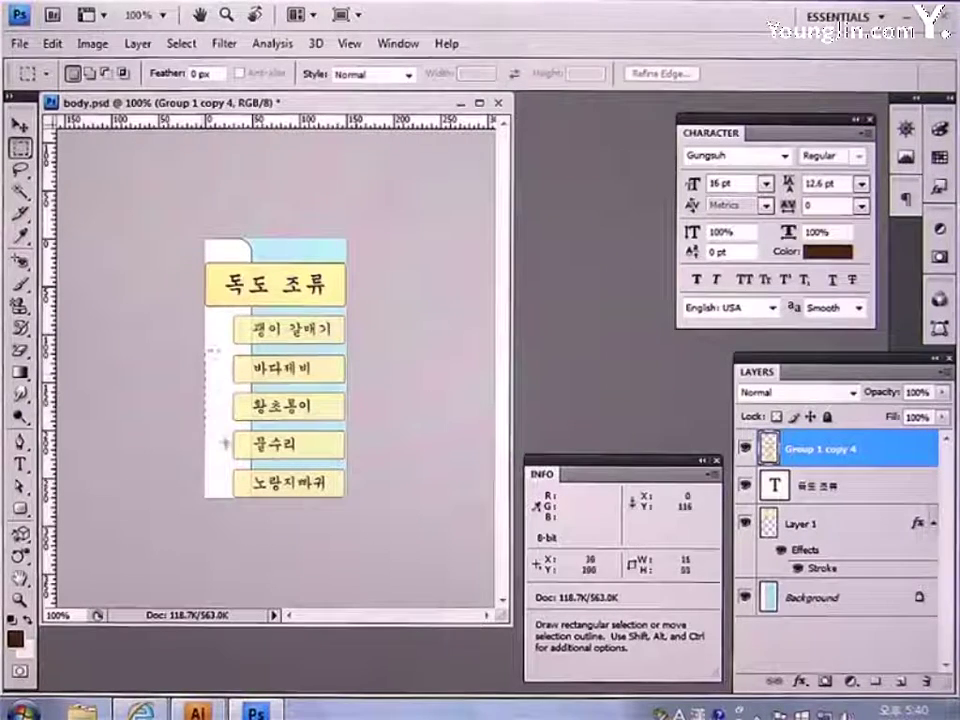
left_click_drag(251, 519, 249, 521)
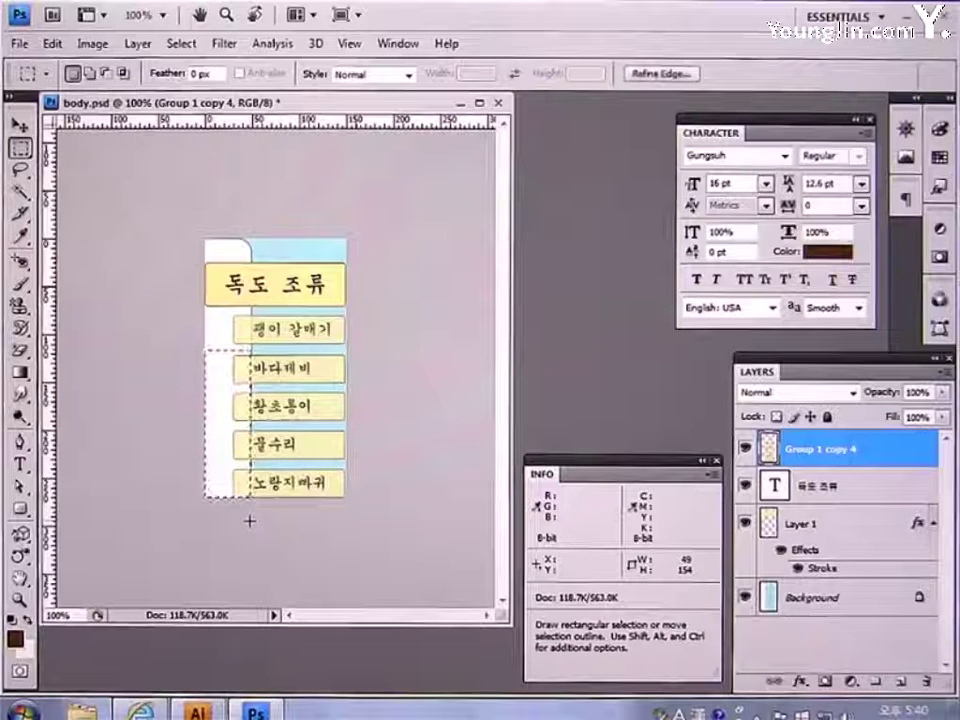
key("Delete")
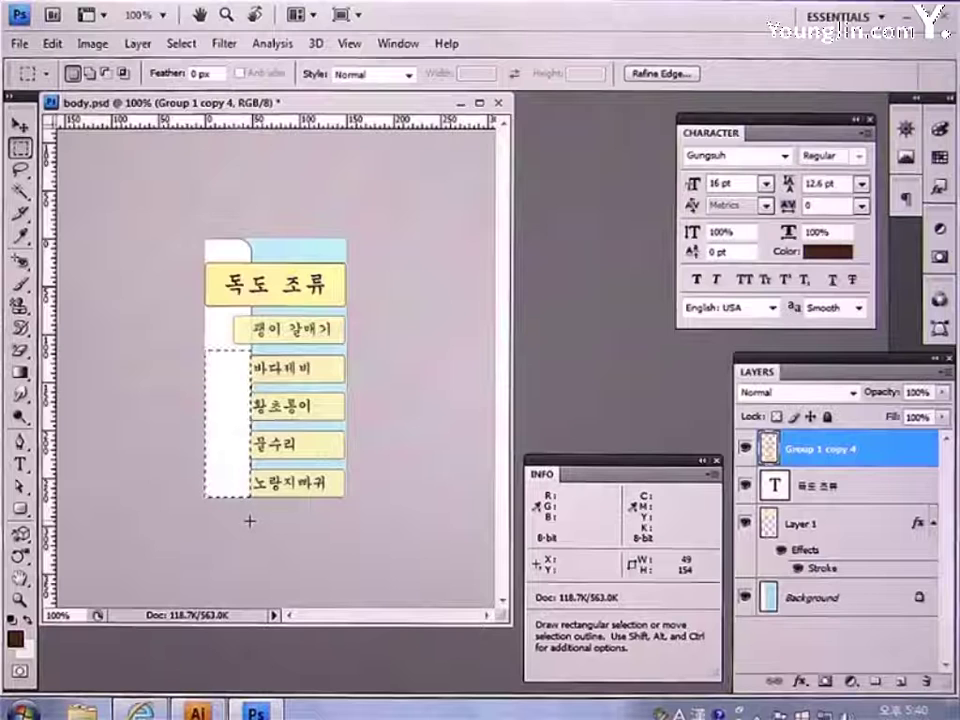
key("ctrl+d")
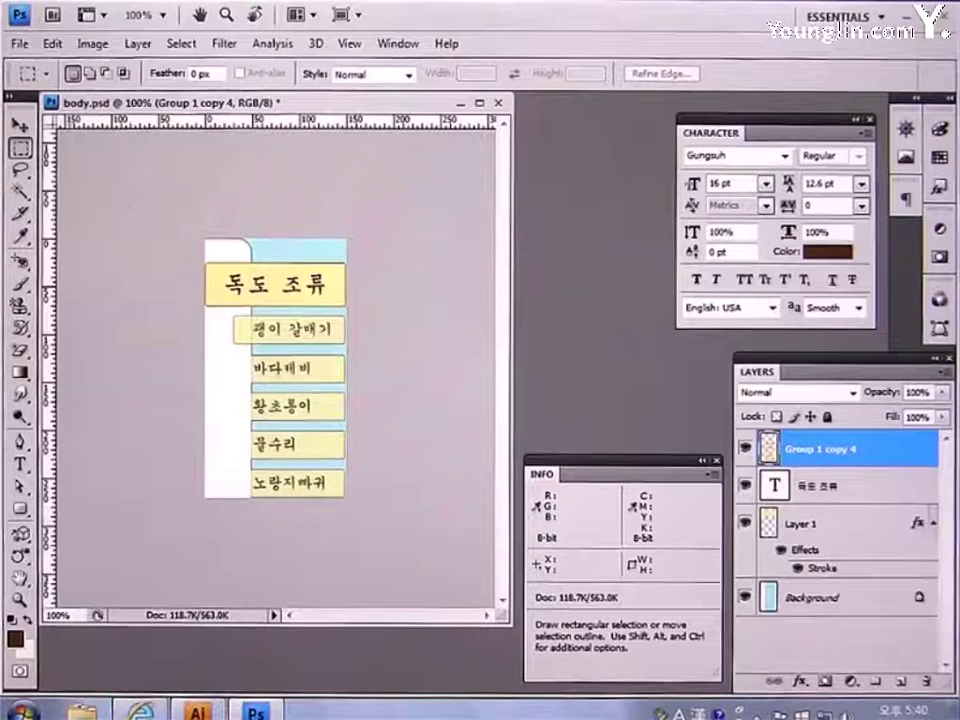
- Export all slices for the web with the JPEG High preset as JPG images only in the 작업 folder, under the file name submenu
left_click(24, 53)
left_click(103, 336)
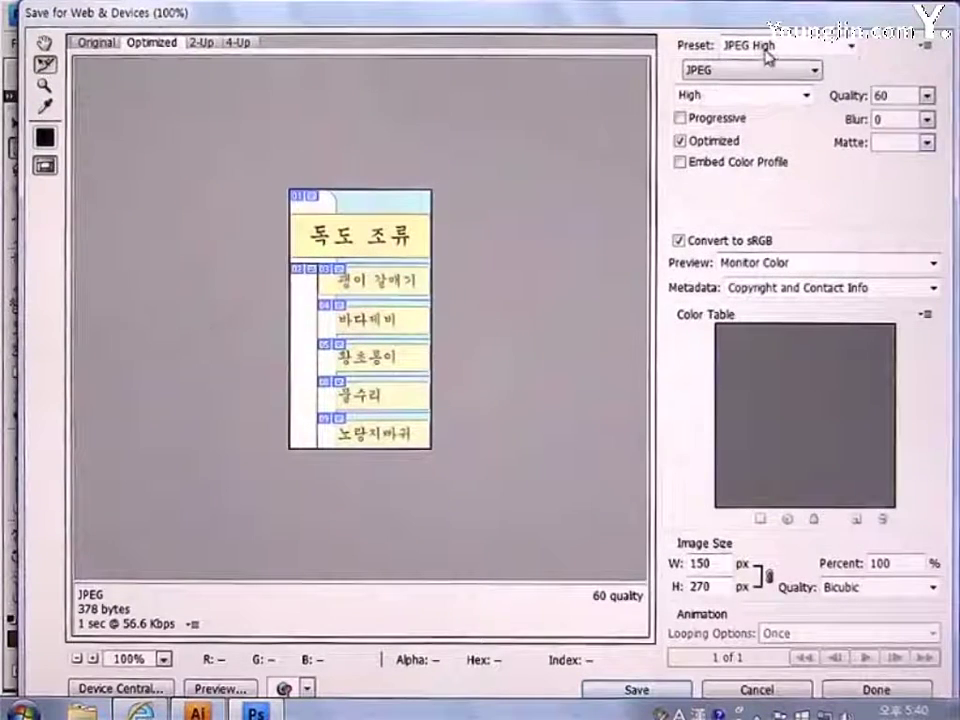
left_click(766, 55)
left_click(765, 171)
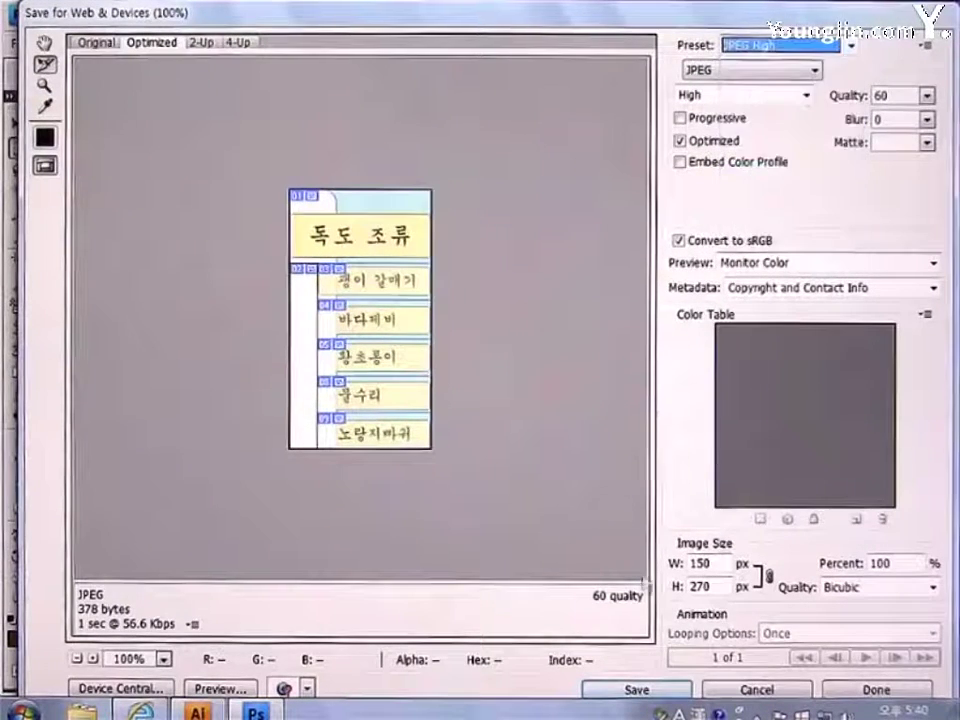
left_click(637, 688)
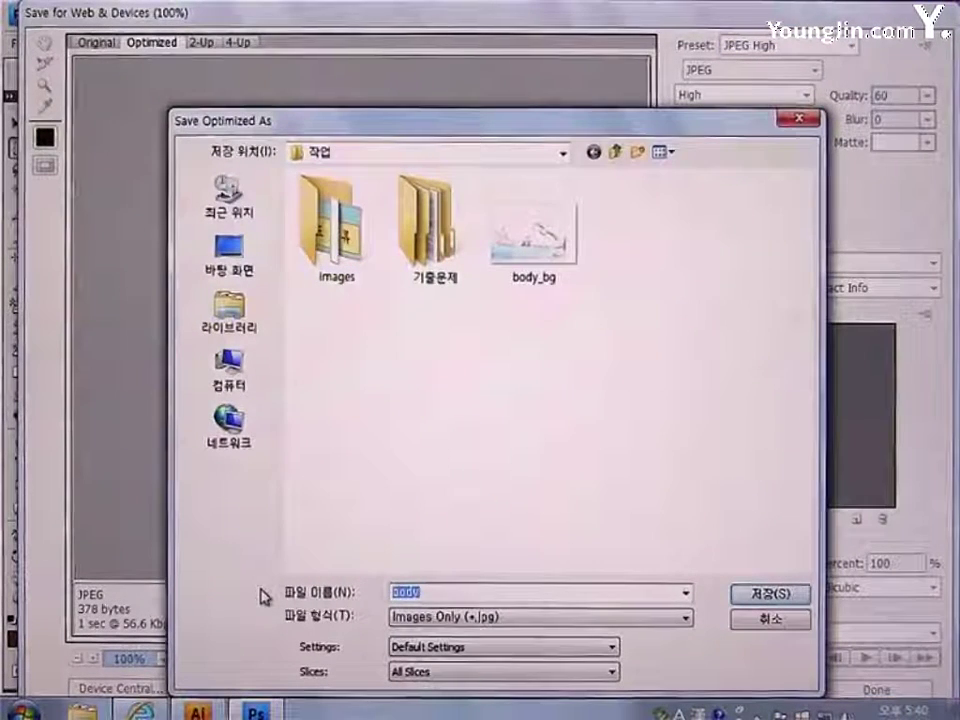
type("submi")
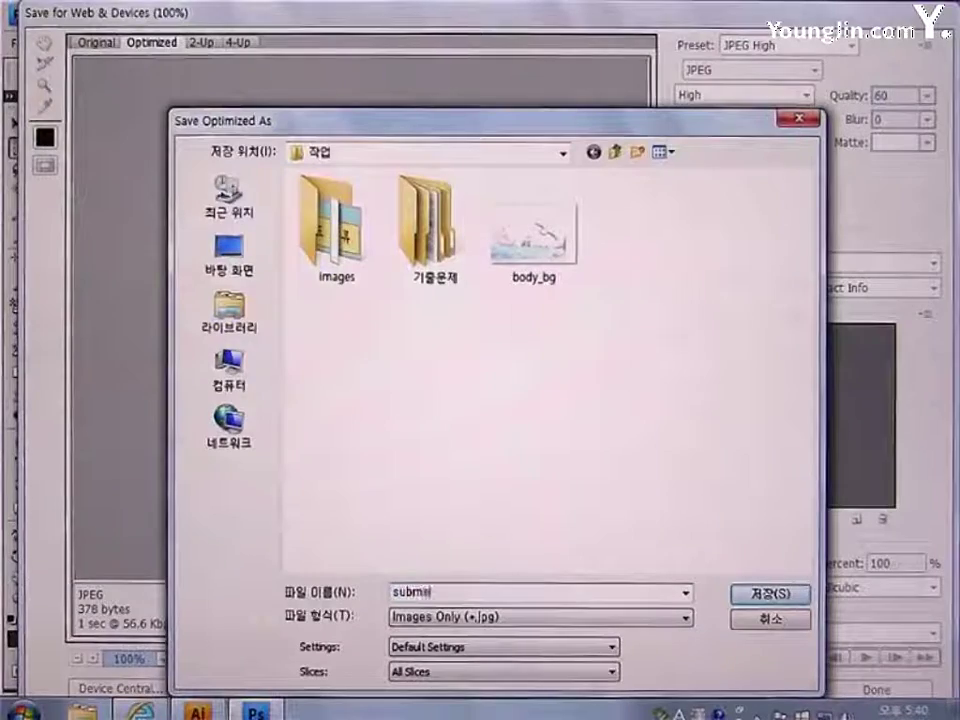
type("nu")
key("Return")
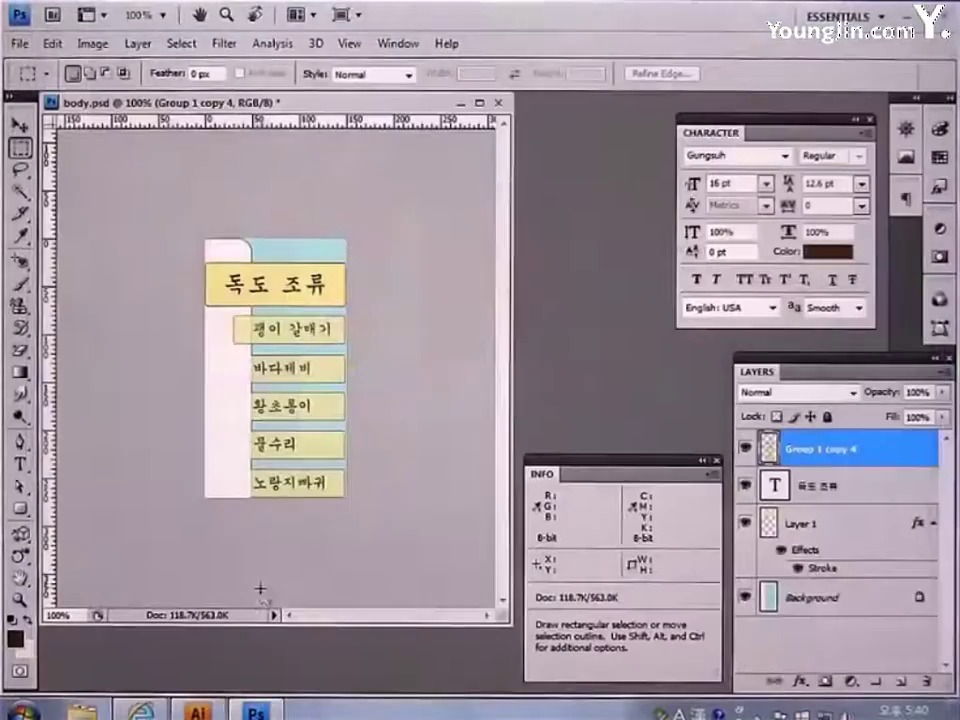
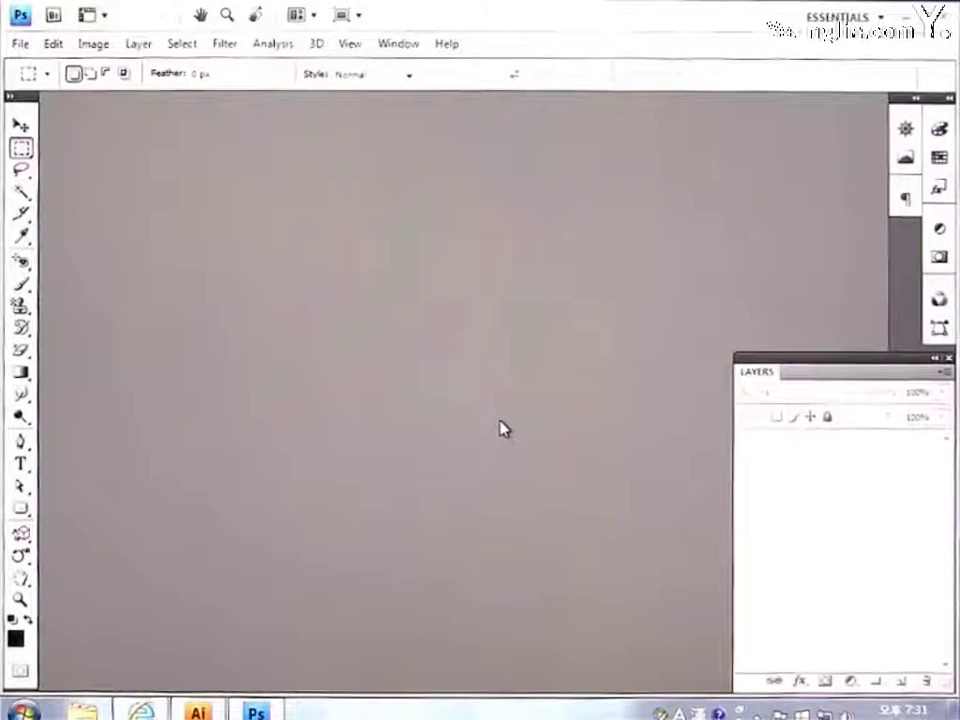
- Create a 97 x 80 pixel RGB document at 72 pixels/inch with a white background, and enlarge its window
left_click(19, 43)
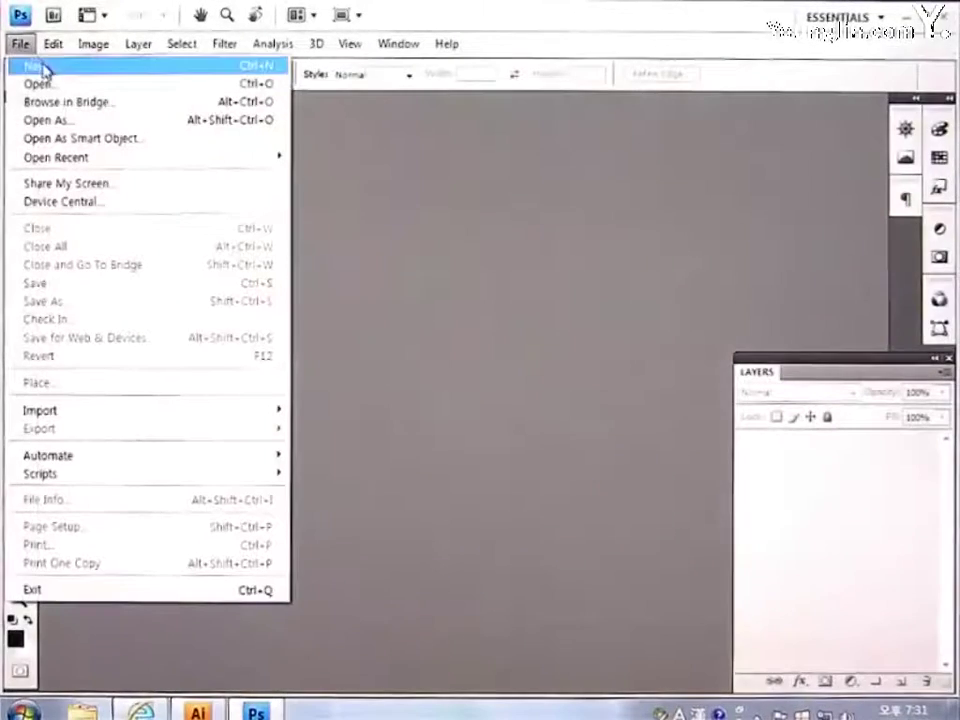
left_click(34, 64)
key("Tab")
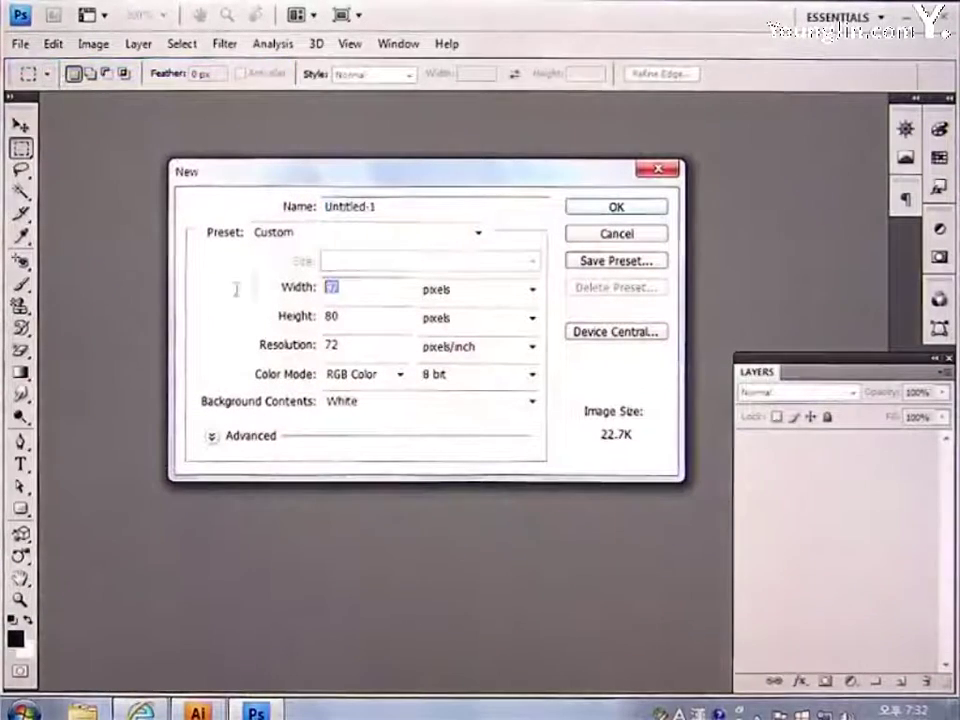
type("9")
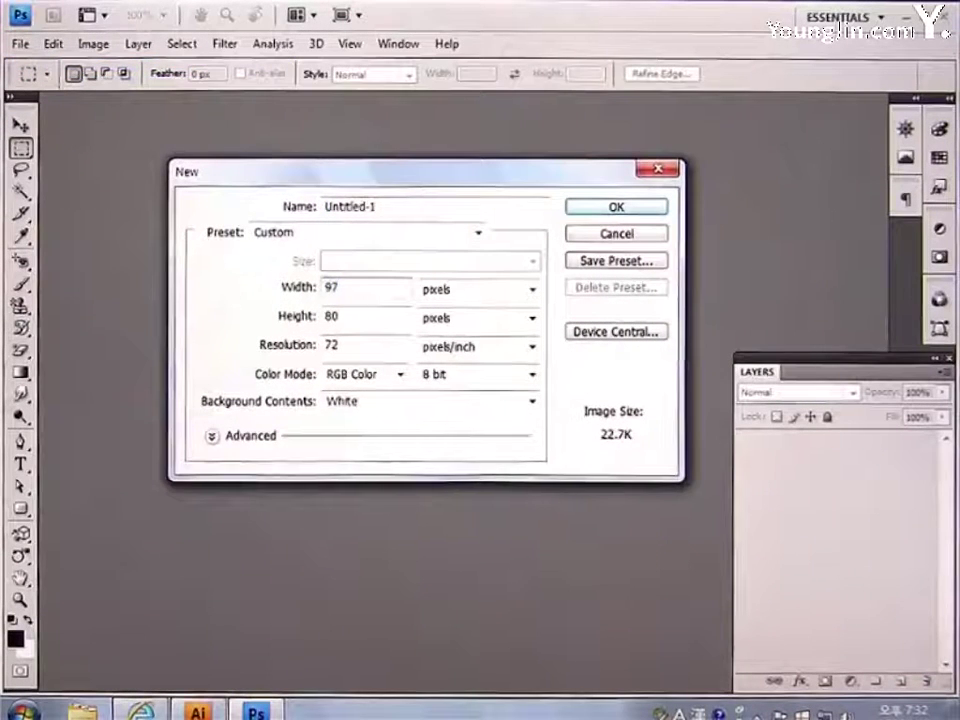
left_click(353, 316)
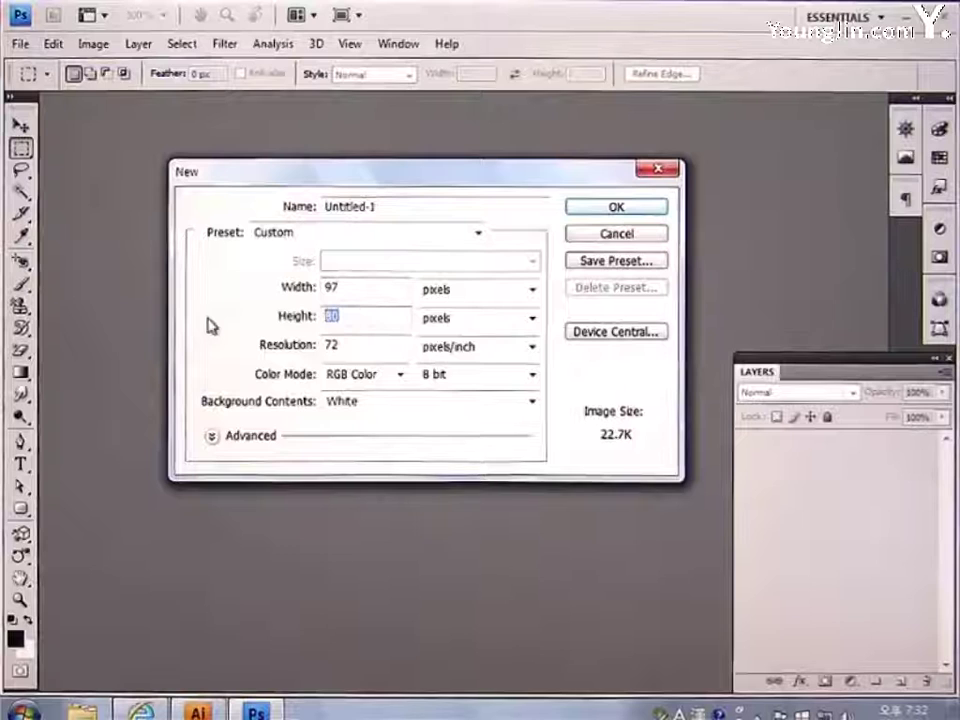
type("80")
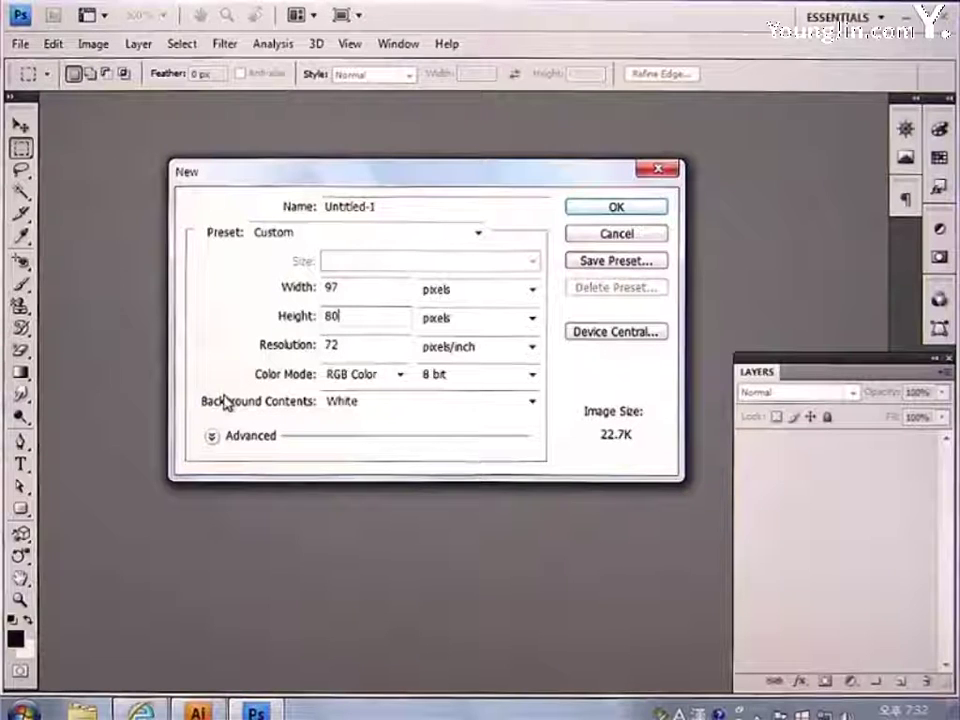
left_click(604, 210)
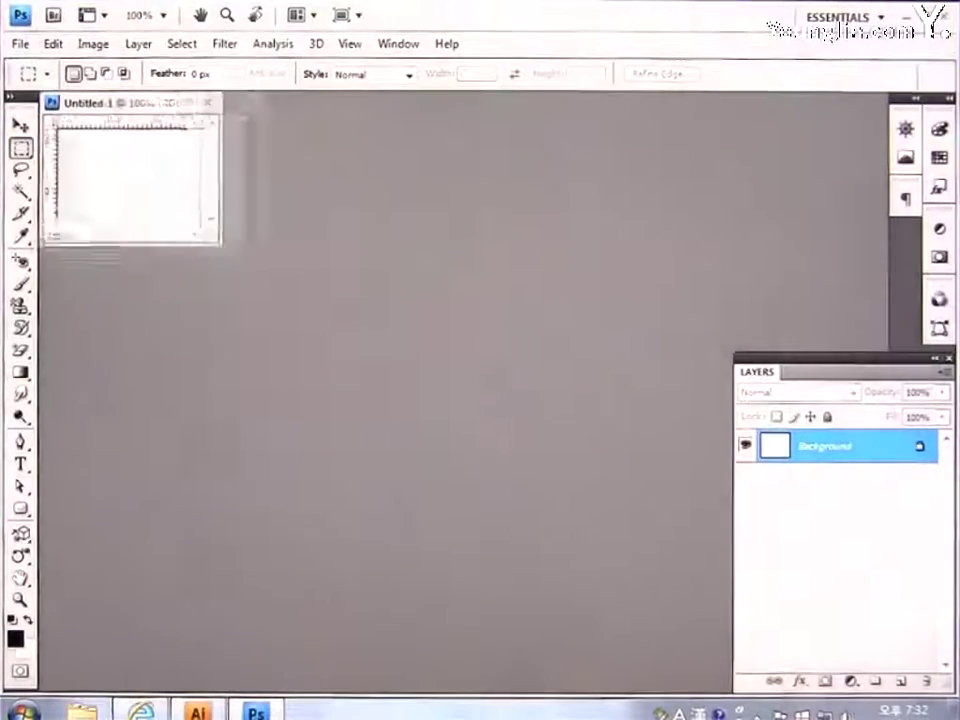
left_click_drag(220, 243, 466, 471)
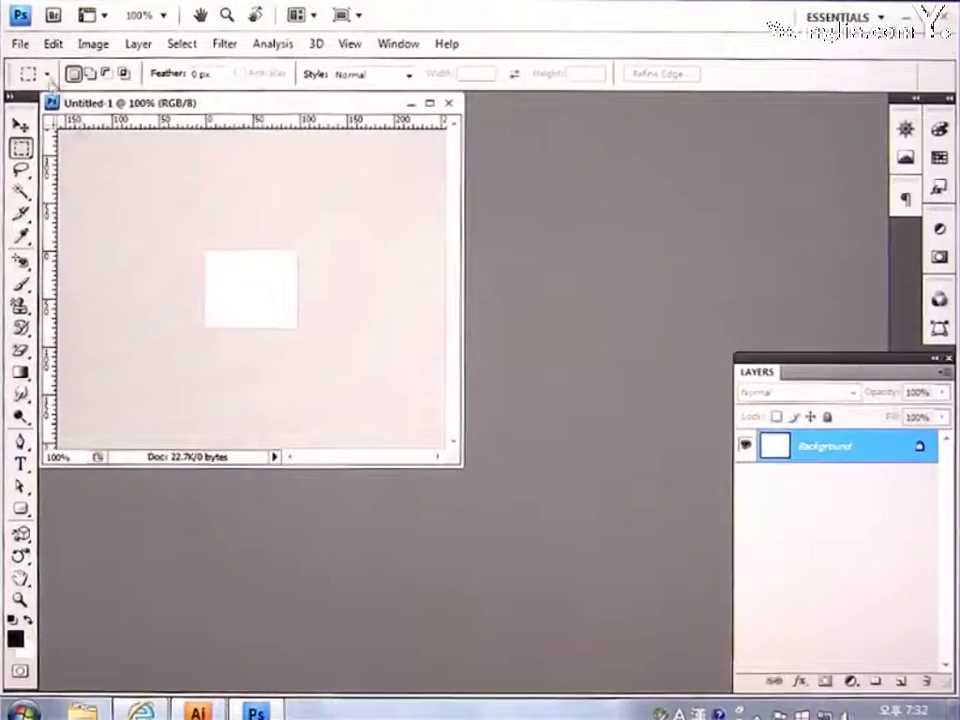
- Open birdimg1 from the source folder and copy the photo onto the blank 97 x 80 canvas
left_click(21, 44)
left_click(36, 84)
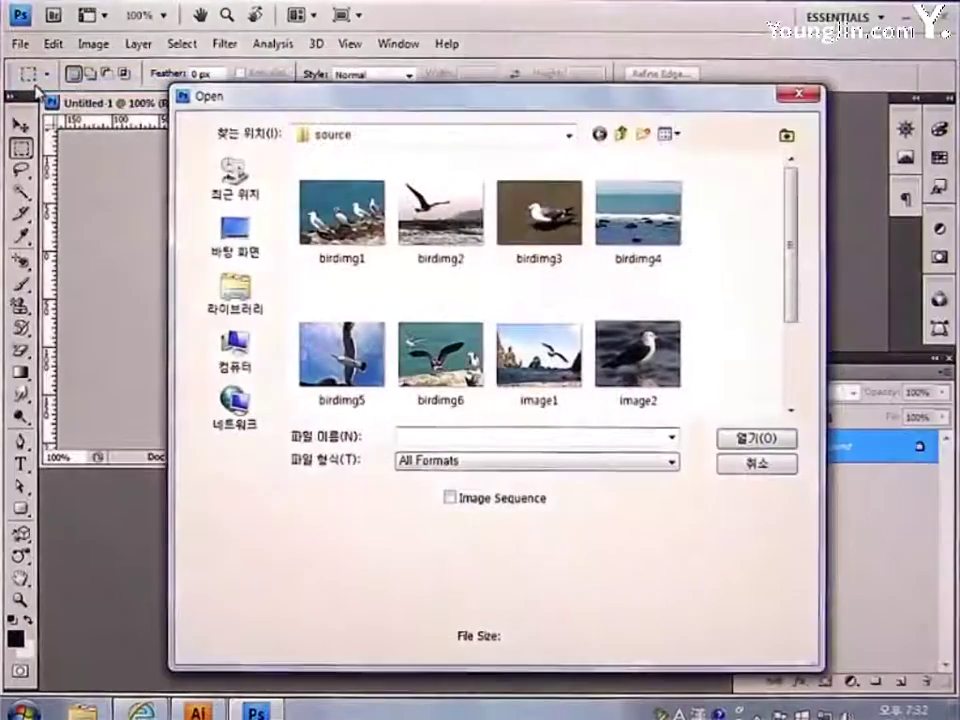
left_click(352, 237)
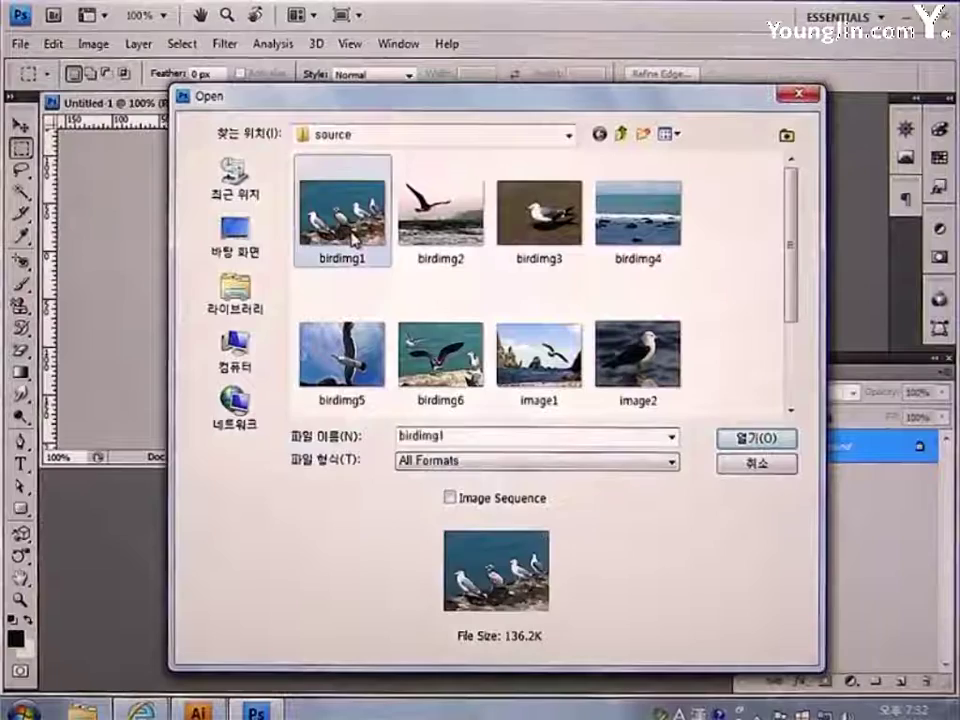
left_click(750, 439)
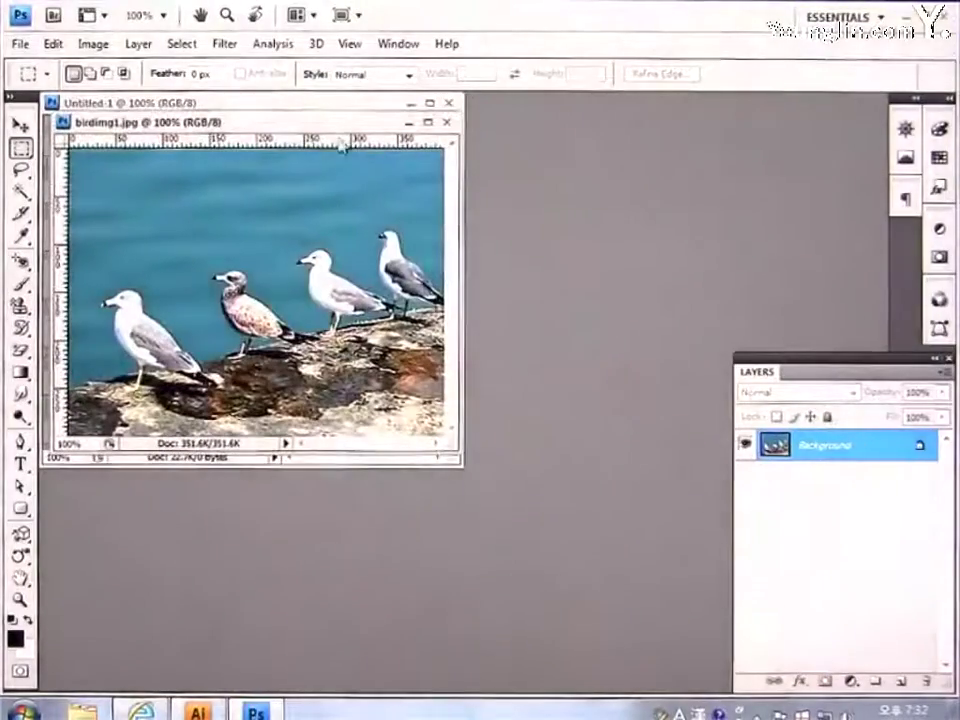
left_click_drag(341, 122, 491, 326)
left_click(20, 126)
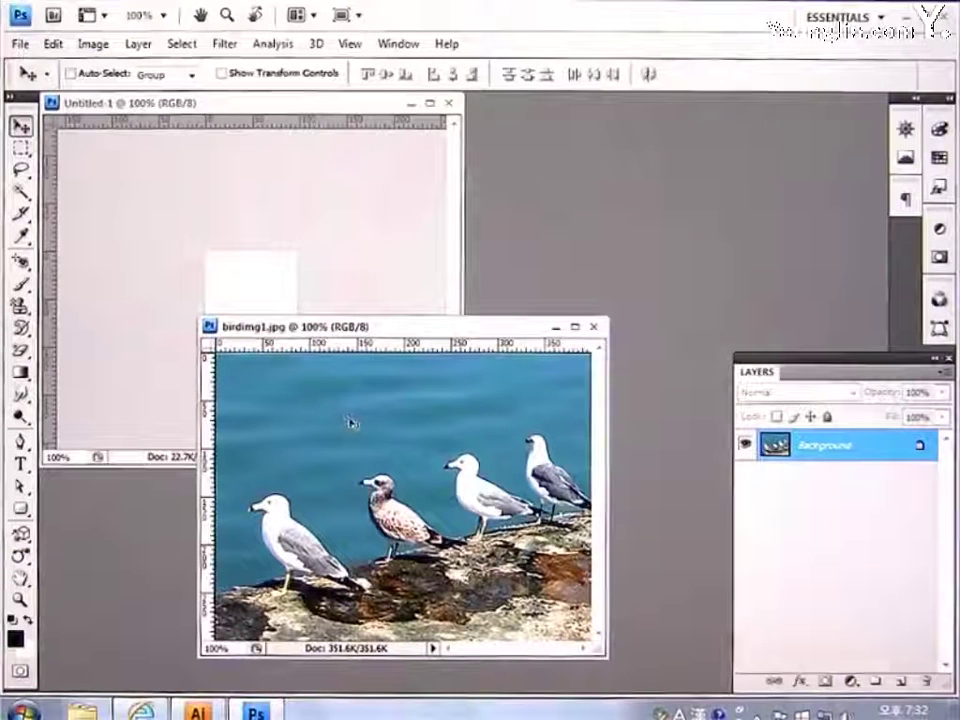
left_click_drag(236, 276, 262, 296)
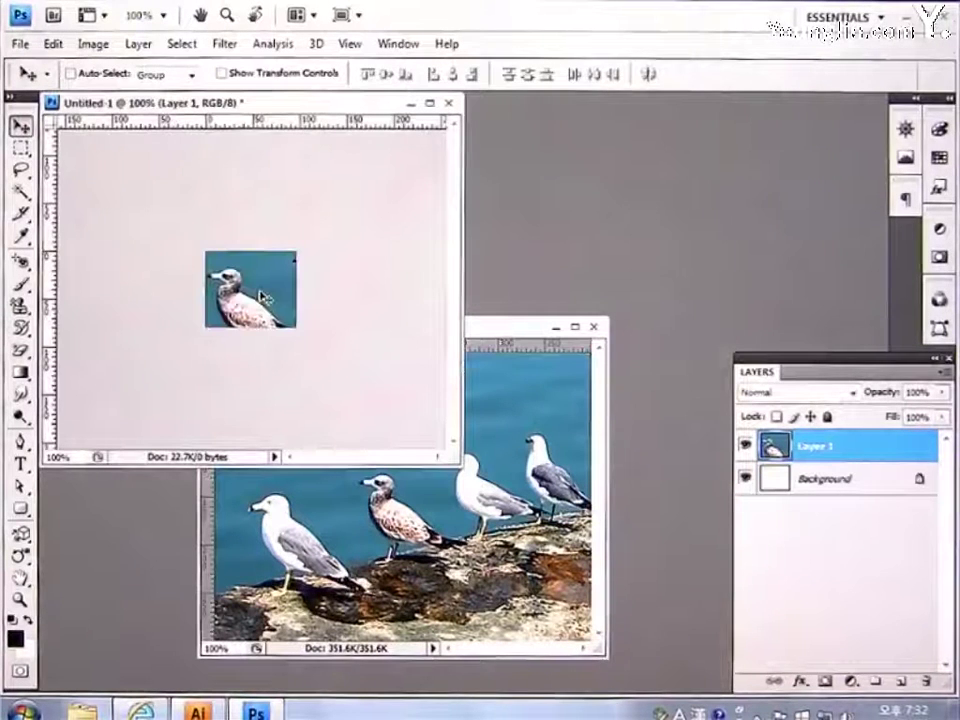
- Scale the copied photo of four seagulls down to cover the small canvas, and close the birdimg1 source file
key("ctrl+t")
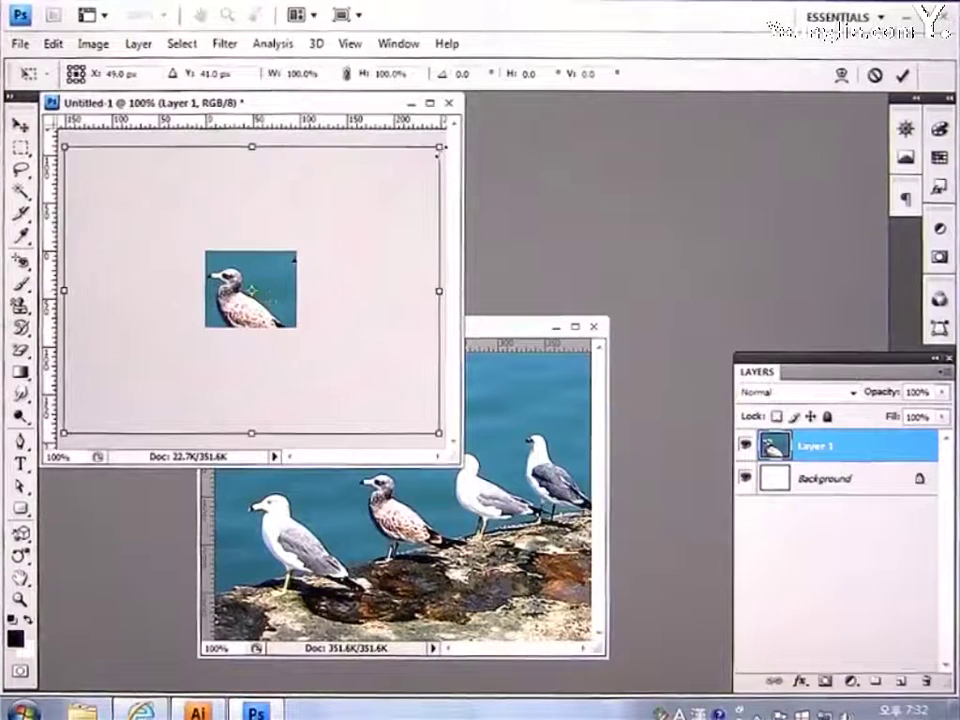
left_click_drag(412, 167, 307, 252)
key("Return")
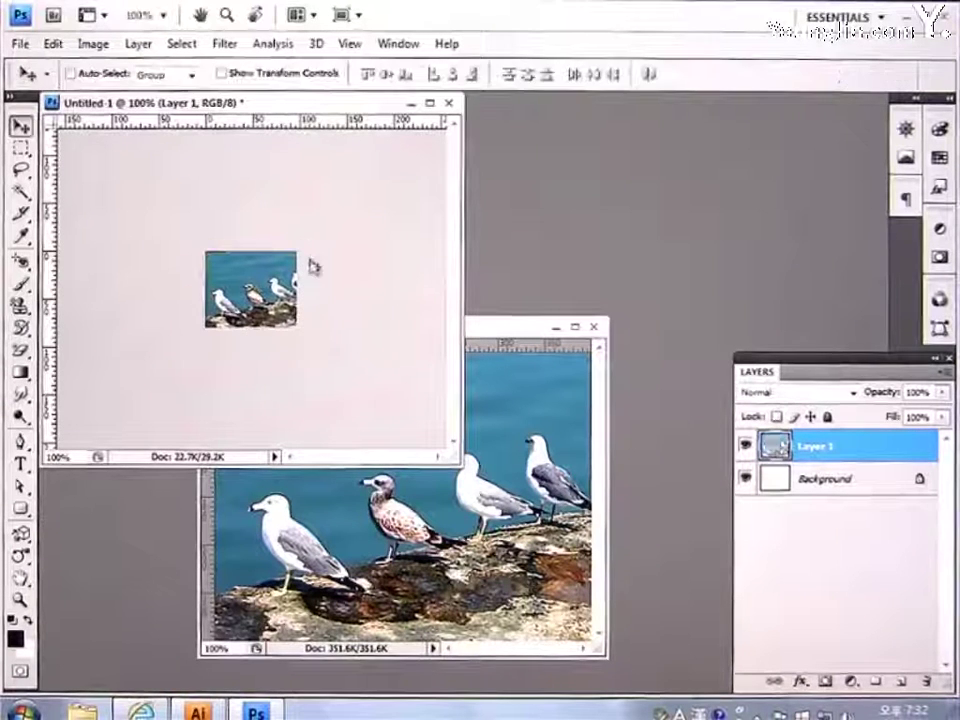
left_click(594, 326)
- Open birdimg2 through birdimg6 from the source folder together, and move the Untitled-1 window clear of their title bars
left_click(20, 43)
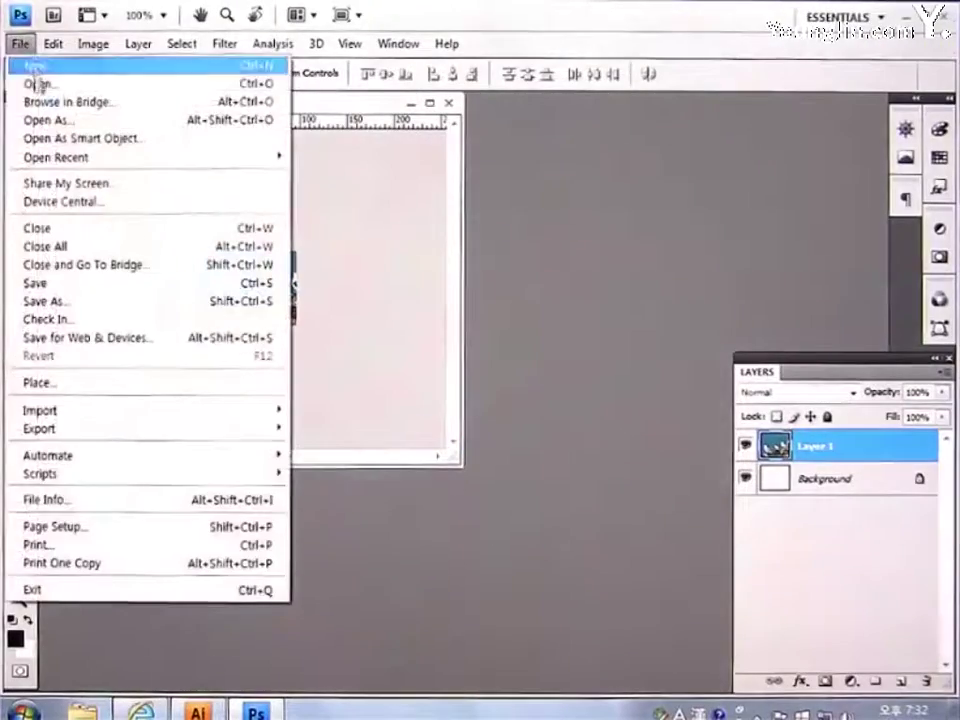
left_click(34, 81)
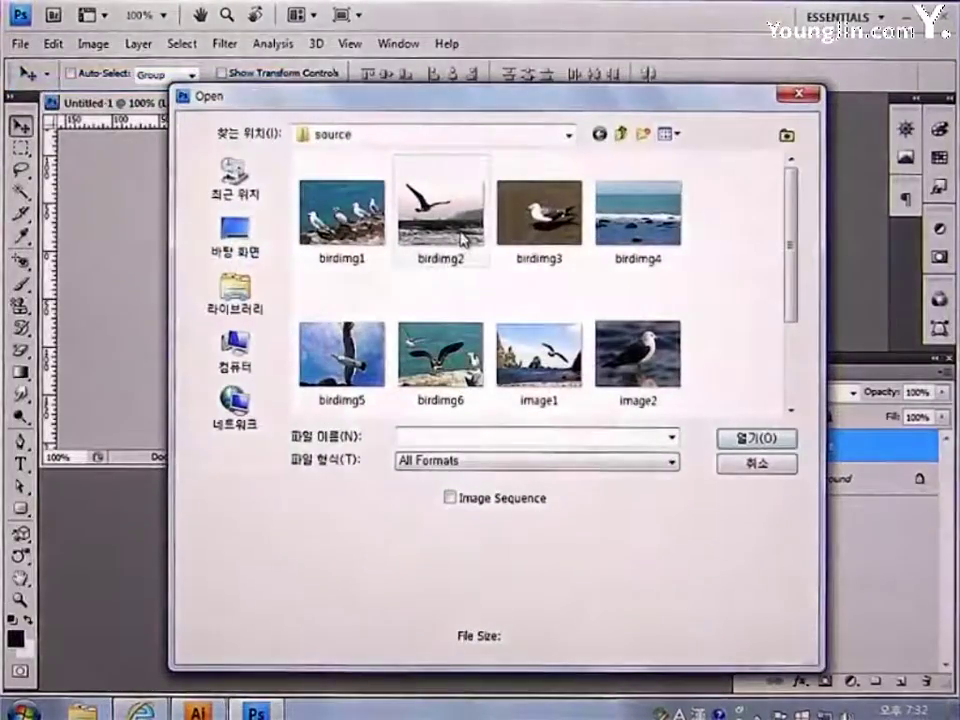
left_click(470, 215)
left_click(540, 233, "ctrl")
left_click(630, 230, "ctrl")
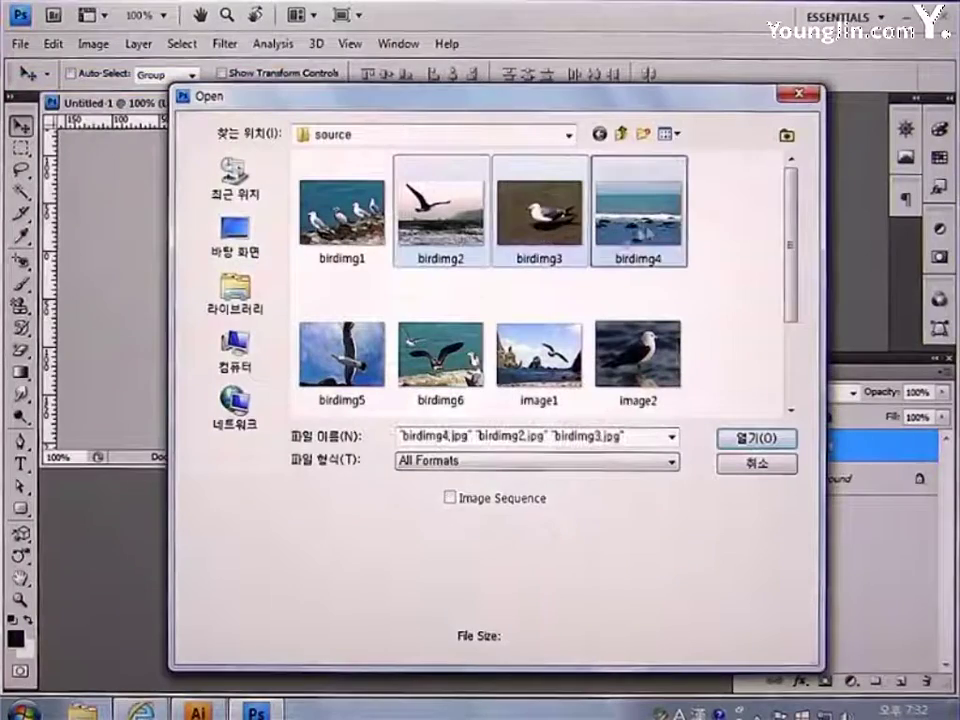
left_click(340, 355, "ctrl")
left_click(440, 355, "ctrl")
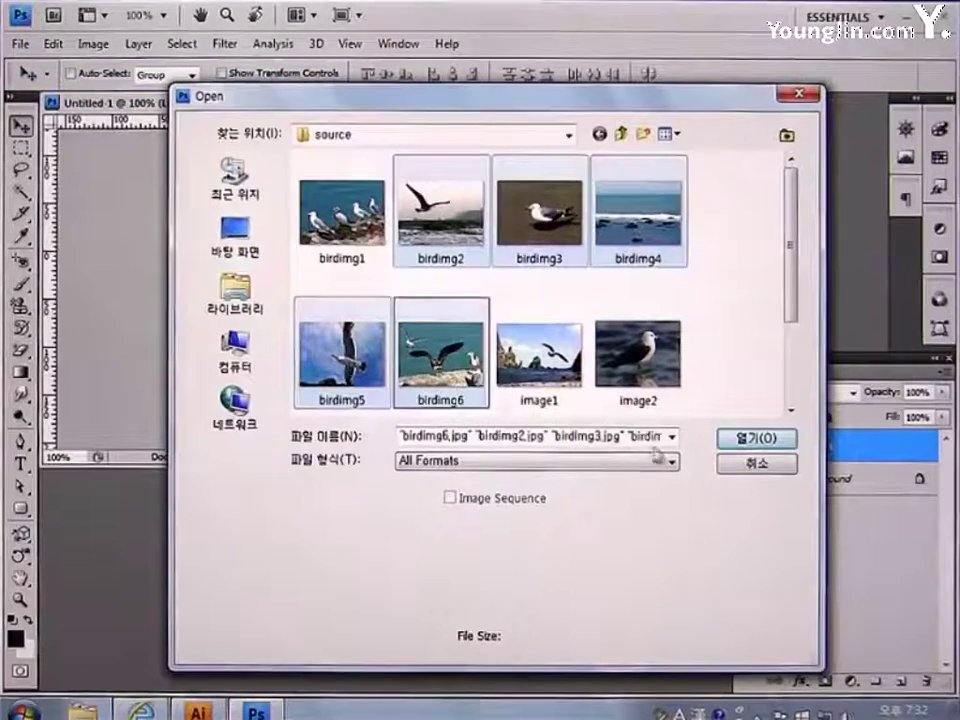
left_click(756, 437)
left_click_drag(330, 80, 583, 227)
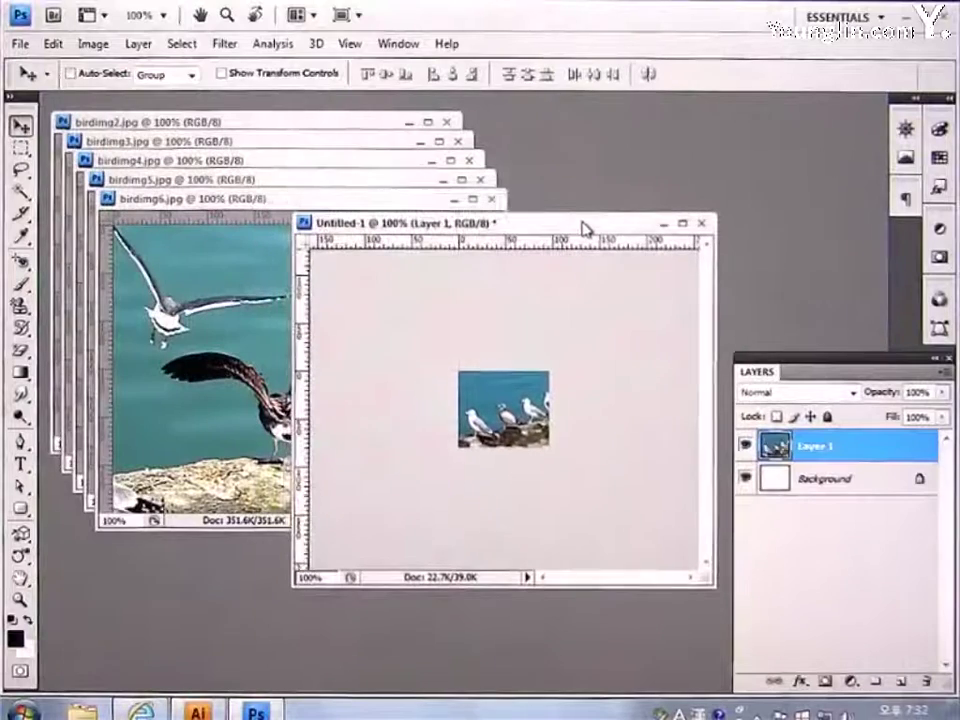
- Copy the birdimg2 photo into Untitled-1 scaled to about 28.8% so it covers the canvas, and close its source file
left_click(233, 125)
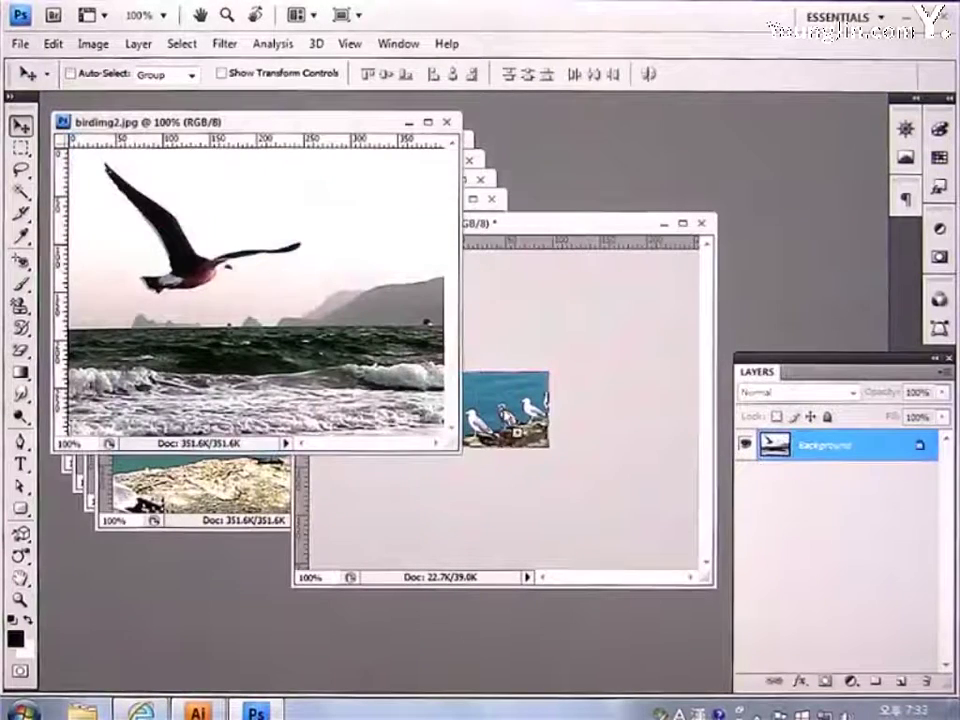
left_click_drag(265, 270, 508, 407)
key("ctrl+t")
left_click_drag(681, 285, 561, 366)
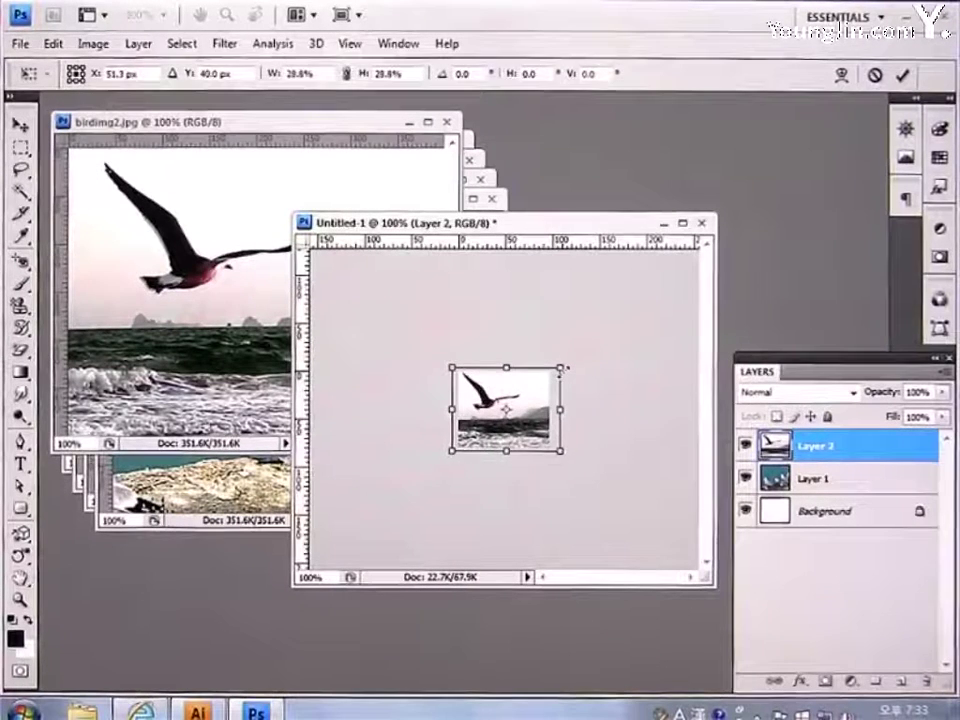
key("Return")
key("ctrl+Tab")
key("ctrl+Tab")
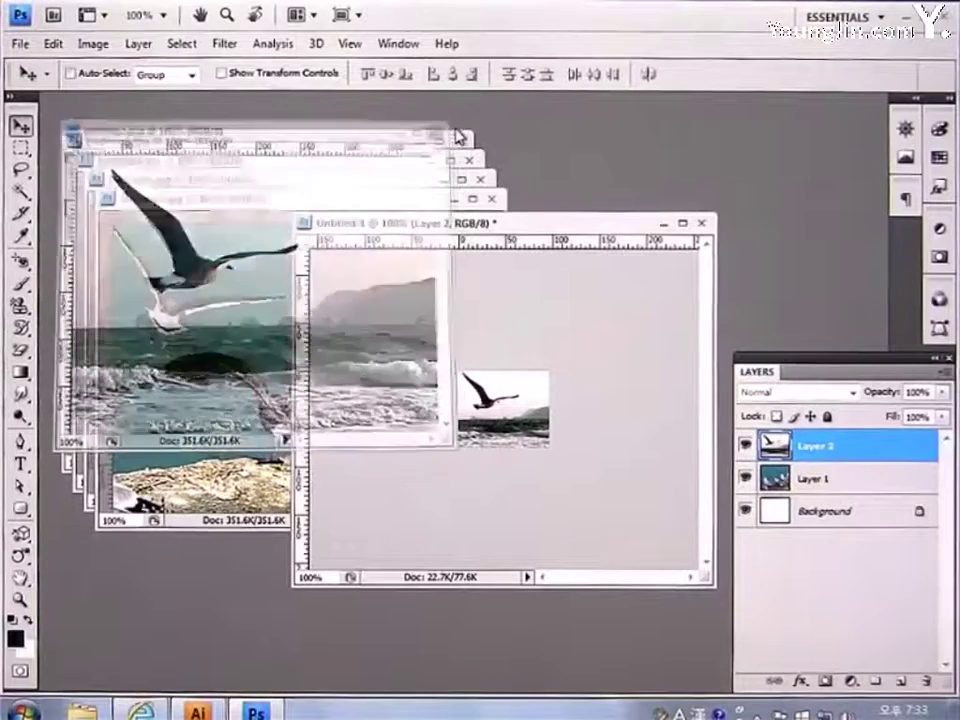
- Copy the birdimg3 photo into Untitled-1 scaled to about 29.6% so it covers the canvas, and close its source file
left_click_drag(507, 409, 507, 410)
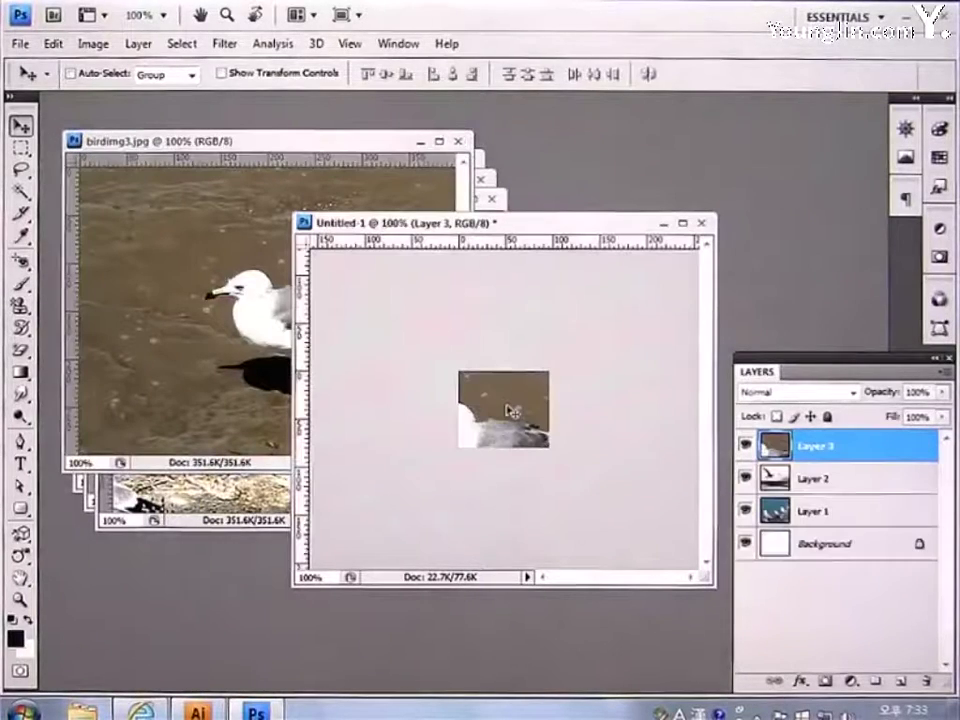
key("ctrl+t")
left_click_drag(652, 309, 540, 388)
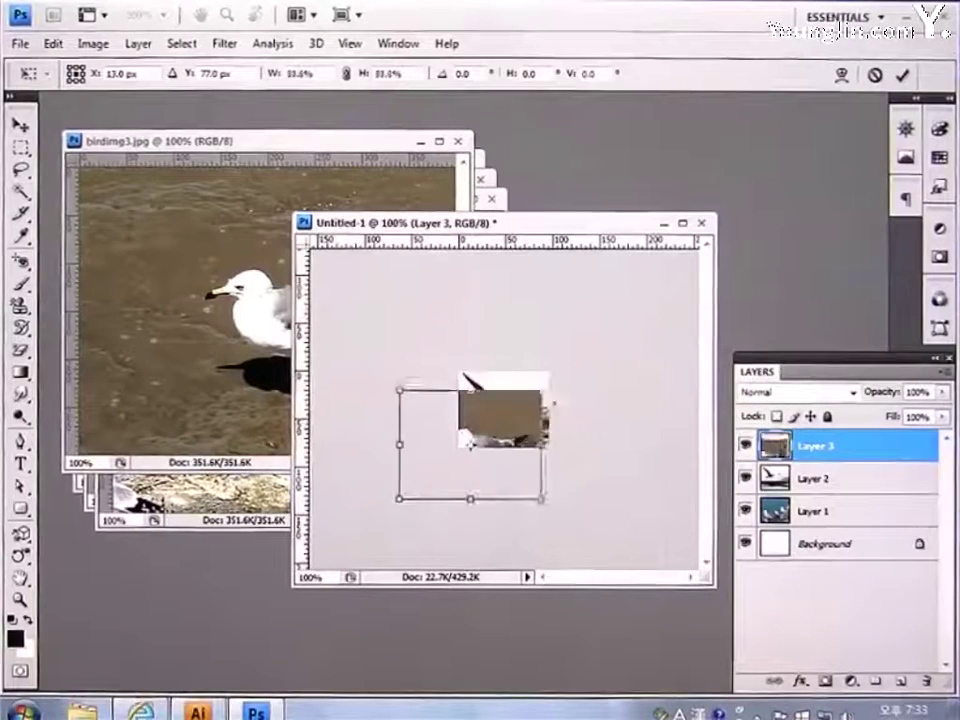
left_click_drag(520, 440, 536, 408)
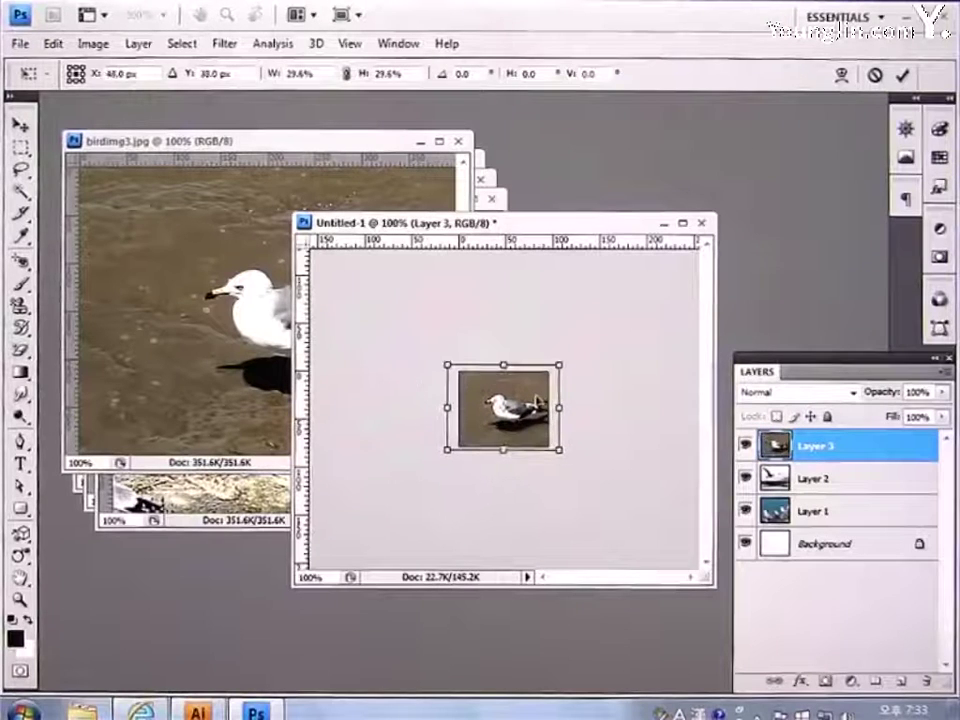
key("Return")
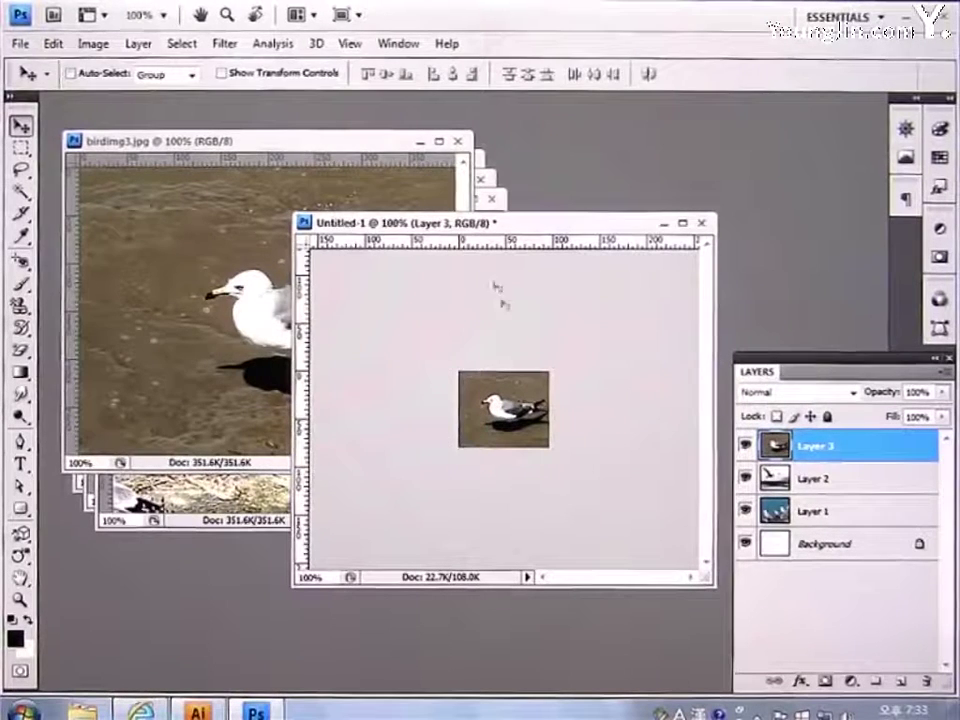
- Copy the birdimg4 photo into Untitled-1 scaled to about 28.6% so it covers the canvas, and close its source file
left_click(349, 165)
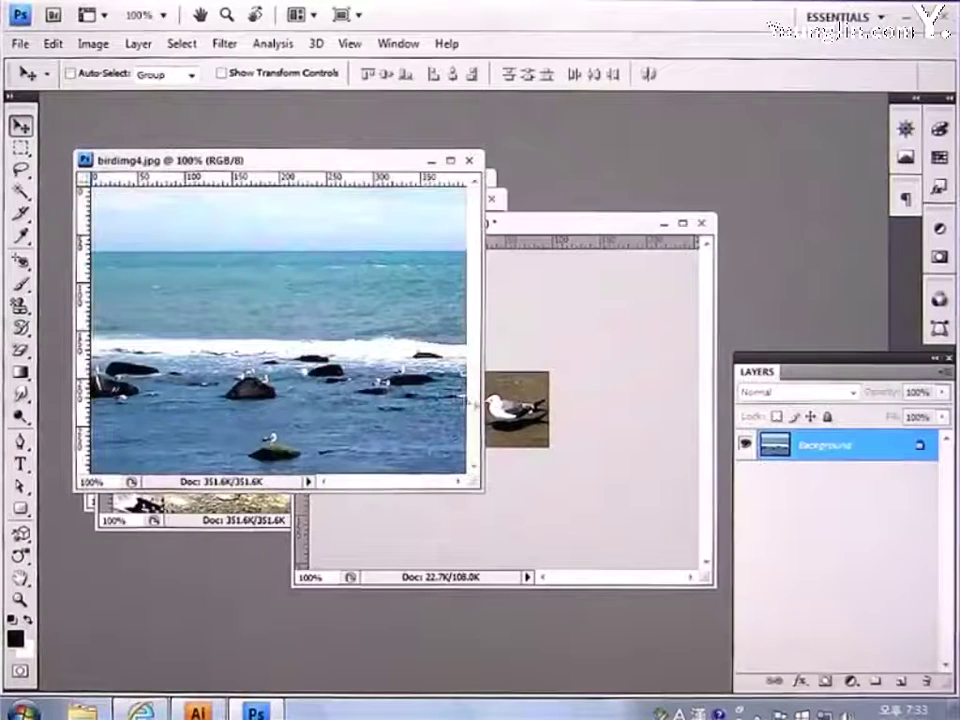
left_click_drag(474, 402, 503, 409)
key("ctrl+t")
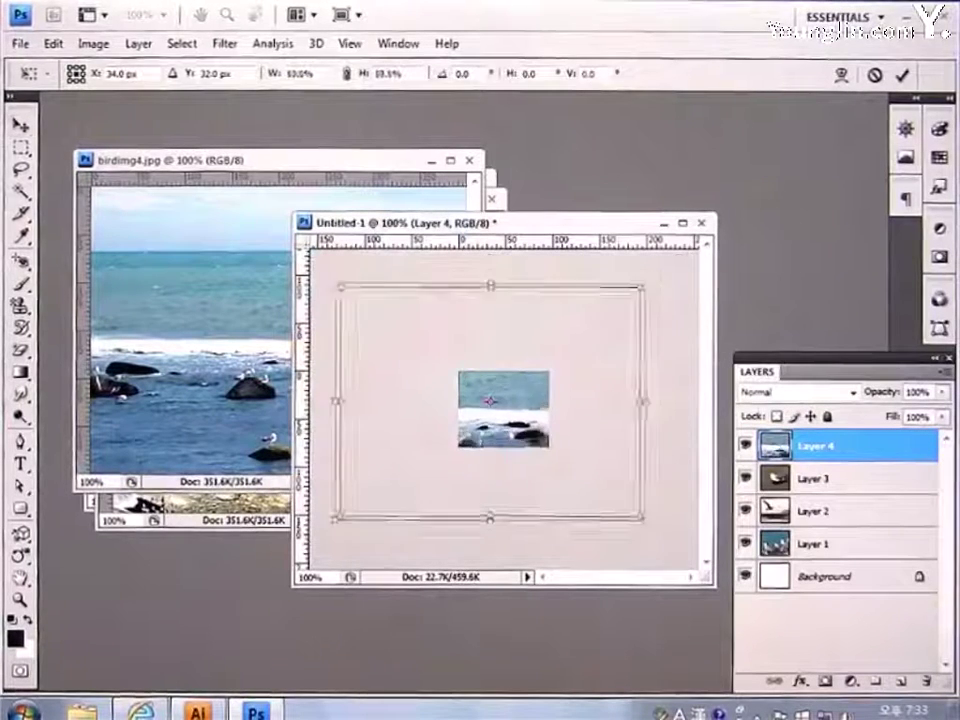
left_click_drag(662, 398, 578, 392)
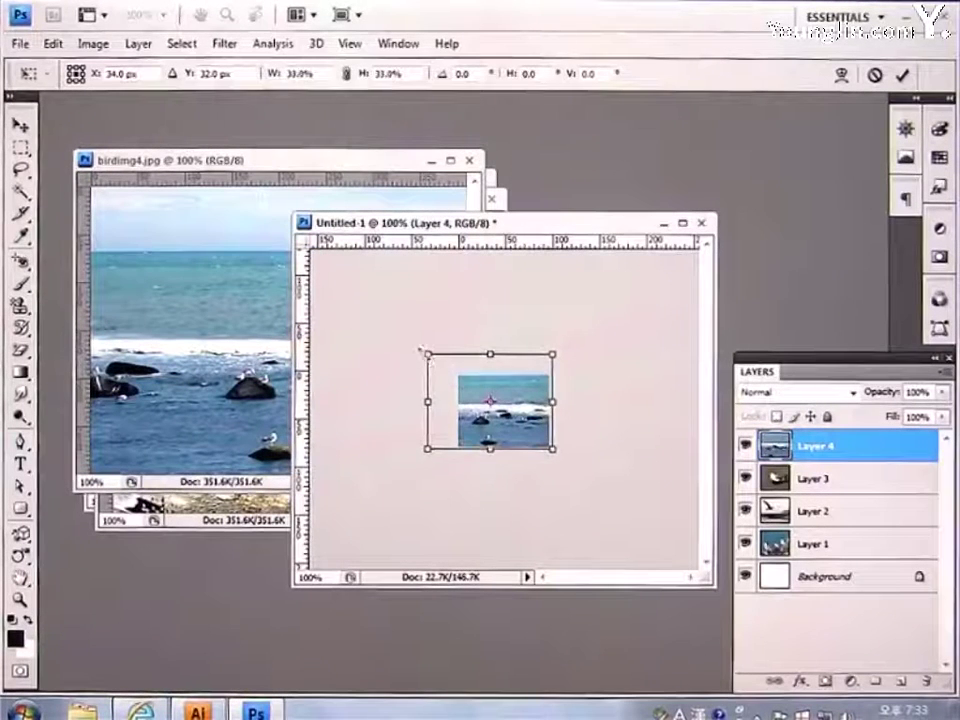
left_click_drag(422, 351, 445, 366)
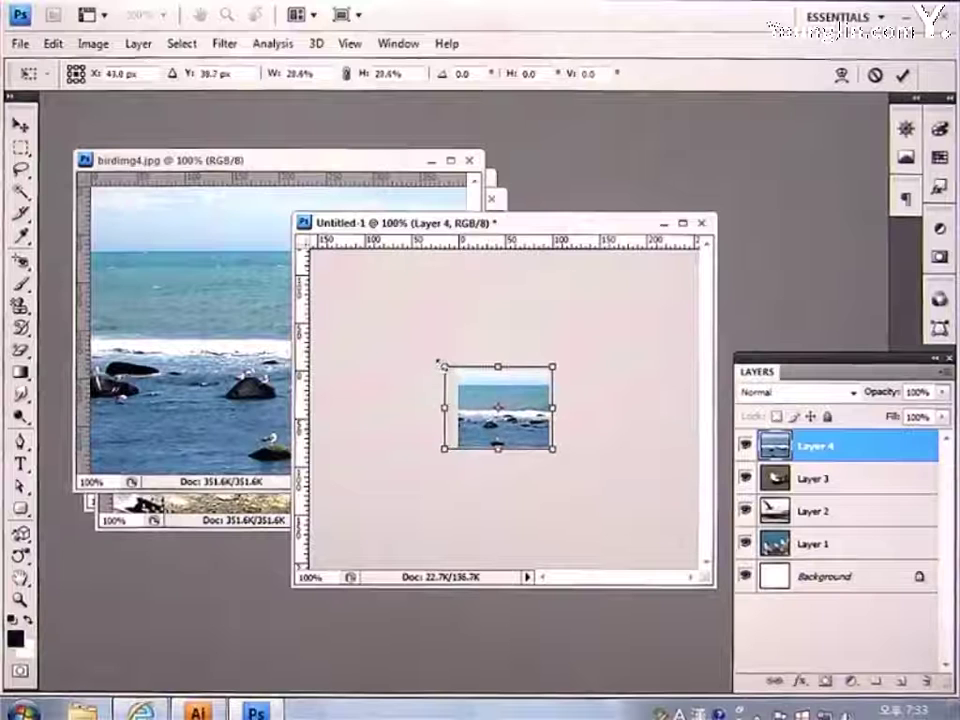
key("Return")
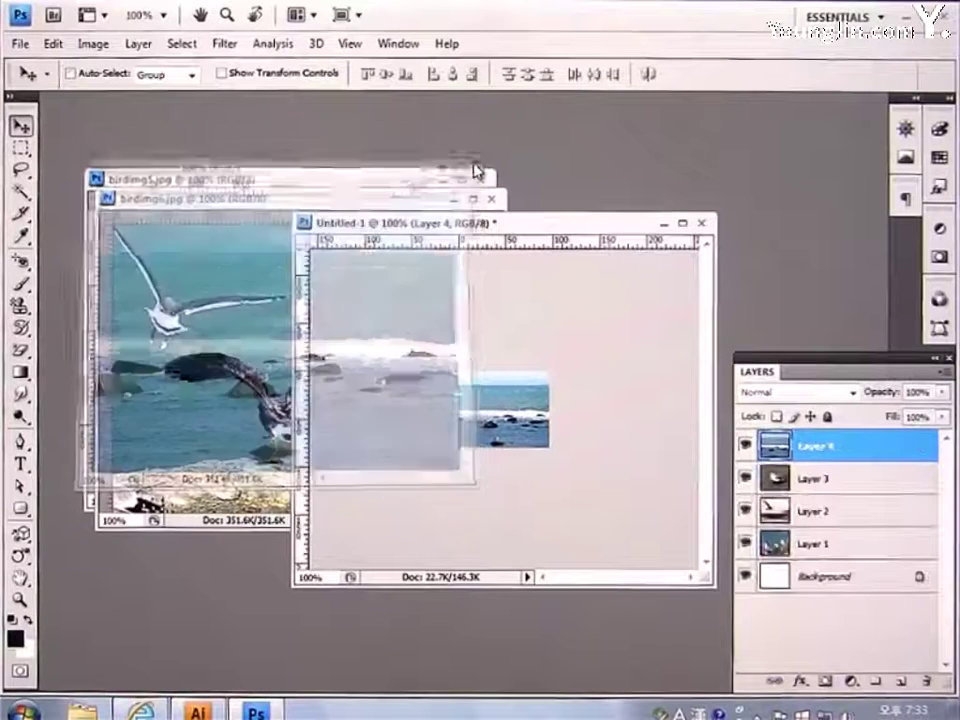
- Copy the birdimg5 photo into Untitled-1, scale it down around the flying gull to cover the canvas, and close its source file
left_click(399, 184)
left_click_drag(493, 410, 600, 470)
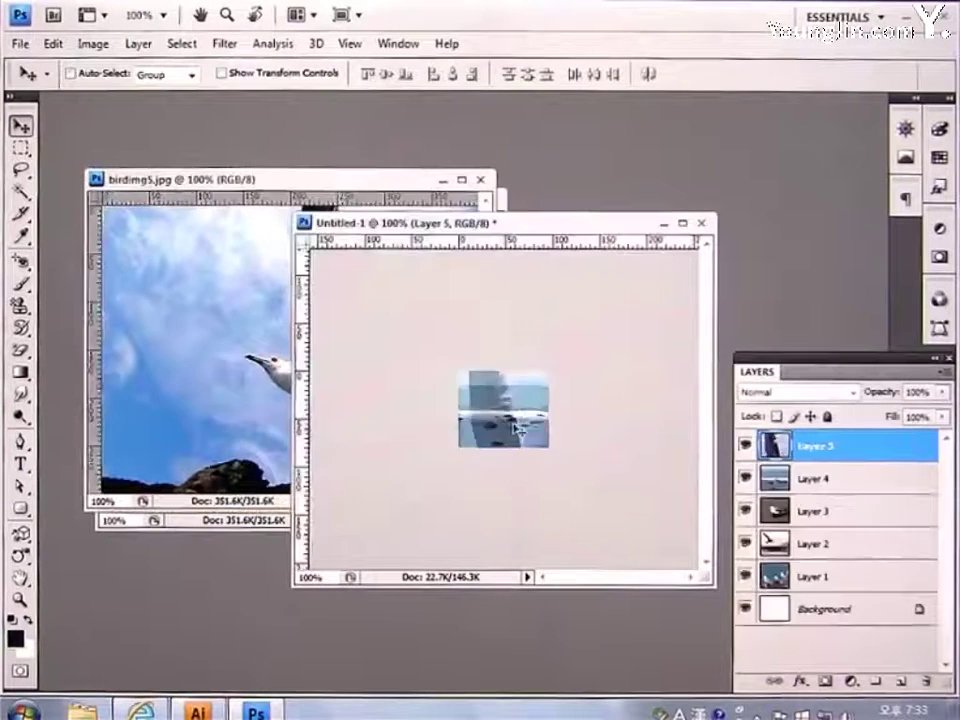
key("ctrl+t")
left_click_drag(651, 332, 607, 367)
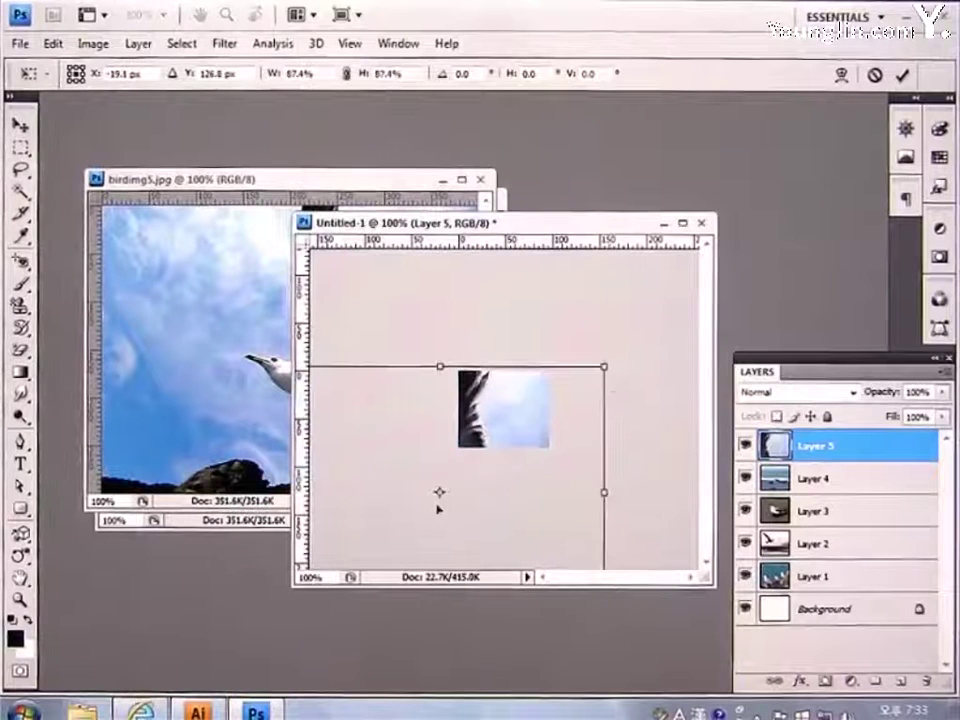
left_click_drag(439, 493, 493, 428)
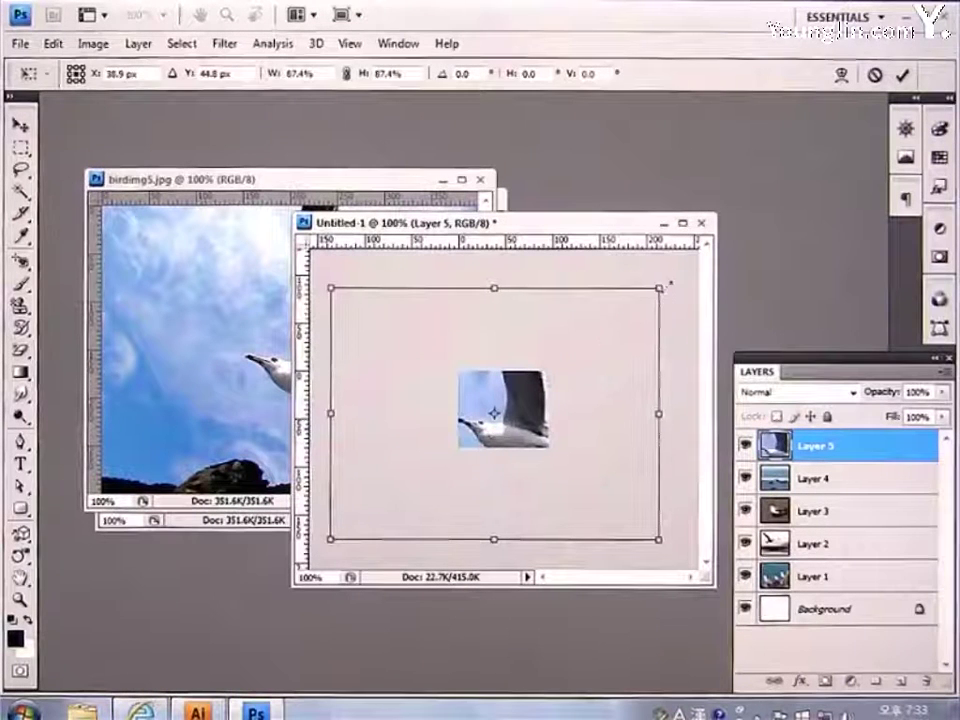
left_click_drag(670, 283, 577, 383)
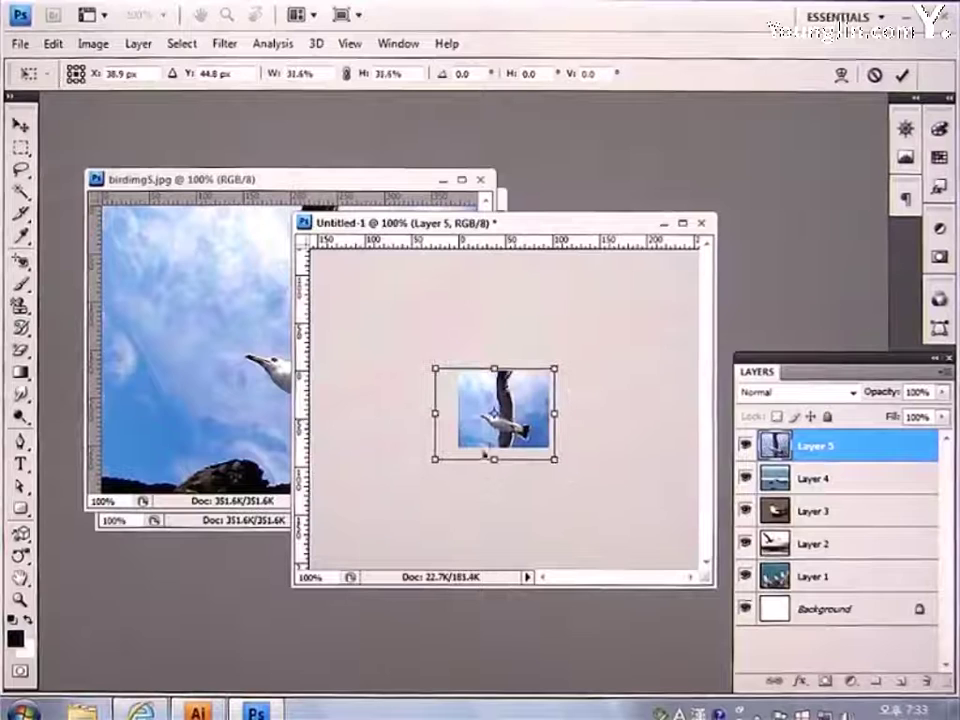
left_click_drag(435, 460, 445, 452)
key("Return")
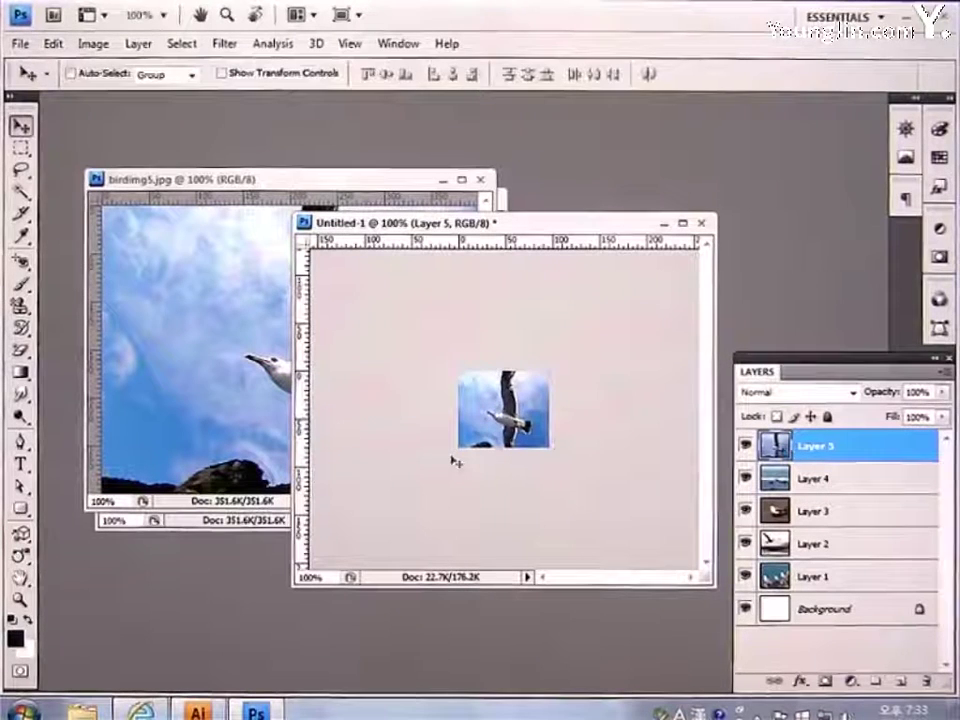
left_click(479, 184)
left_click(479, 184)
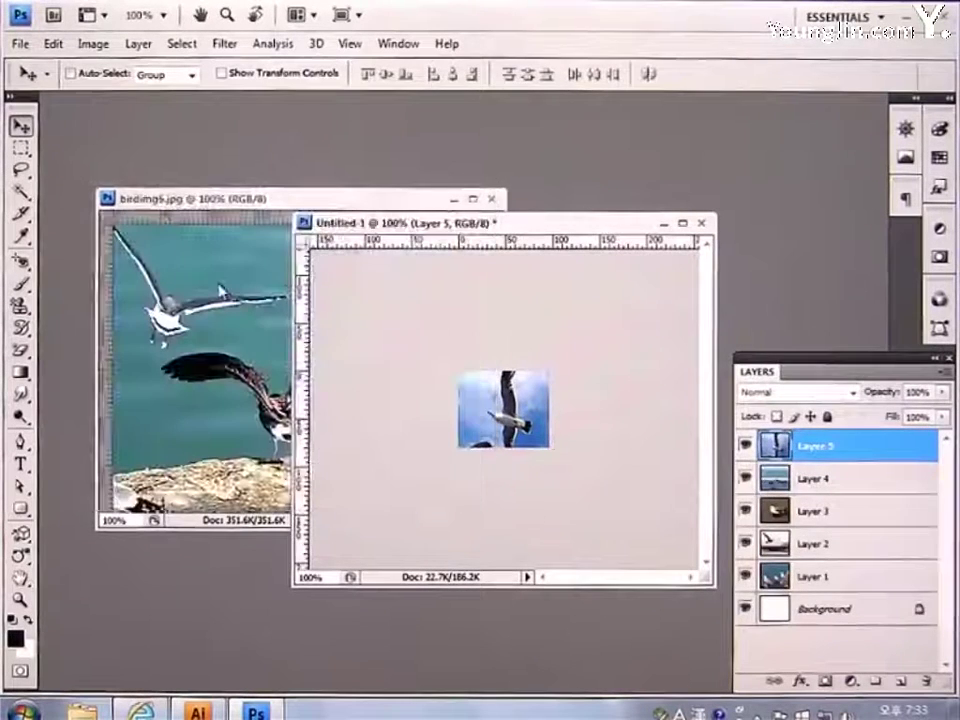
- Copy the birdimg6 photo into Untitled-1 and scale it to about 29% so it covers the canvas
left_click(366, 367)
left_click_drag(378, 365, 523, 418)
key("ctrl+t")
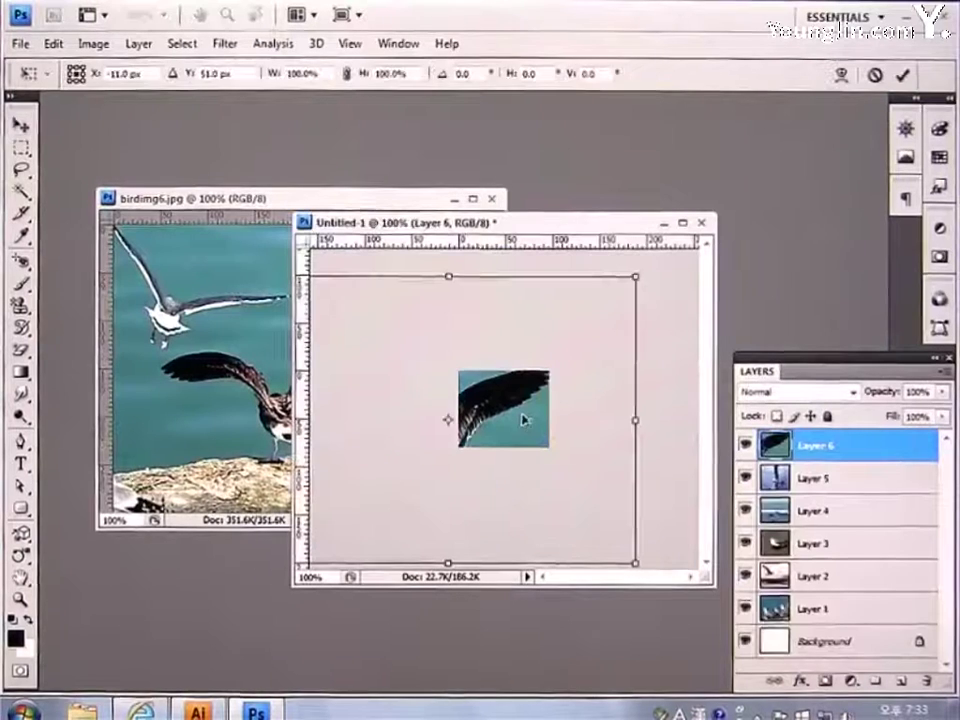
left_click_drag(642, 273, 591, 340)
left_click_drag(356, 500, 423, 474)
left_click_drag(405, 344, 445, 367)
key("Right")
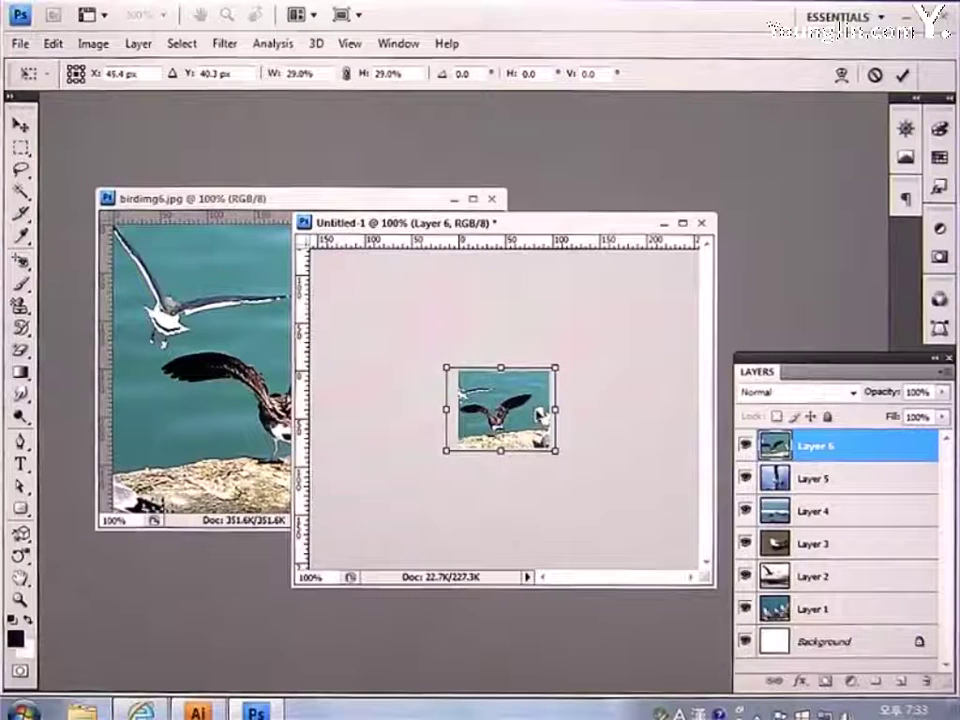
key("Return")
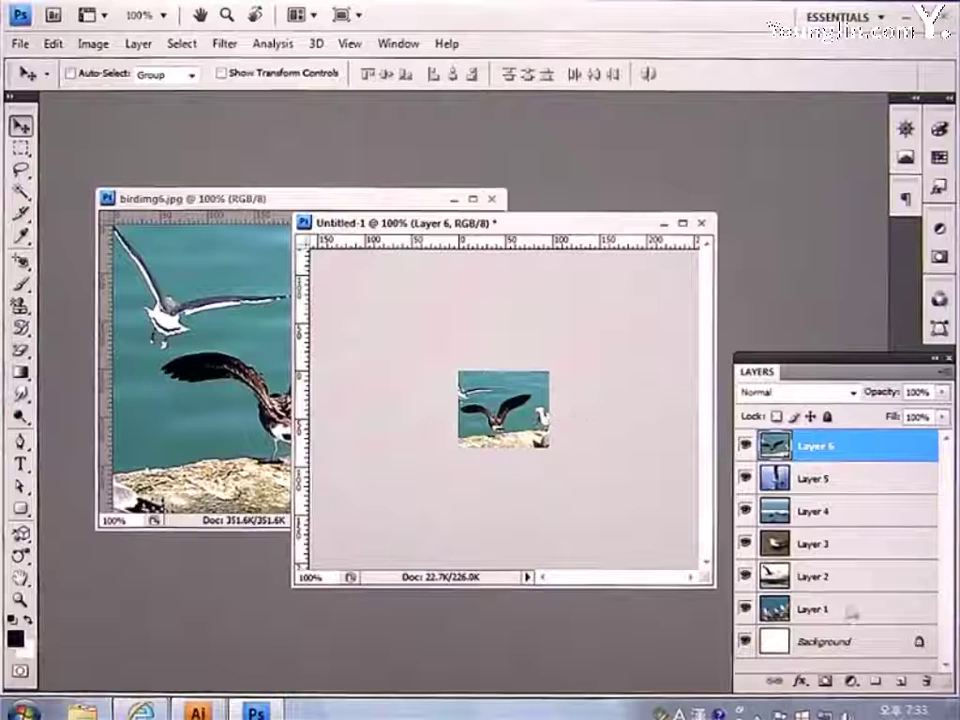
- Add a new empty layer above the bird photos and select the whole canvas with the Rectangular Marquee
left_click(899, 681)
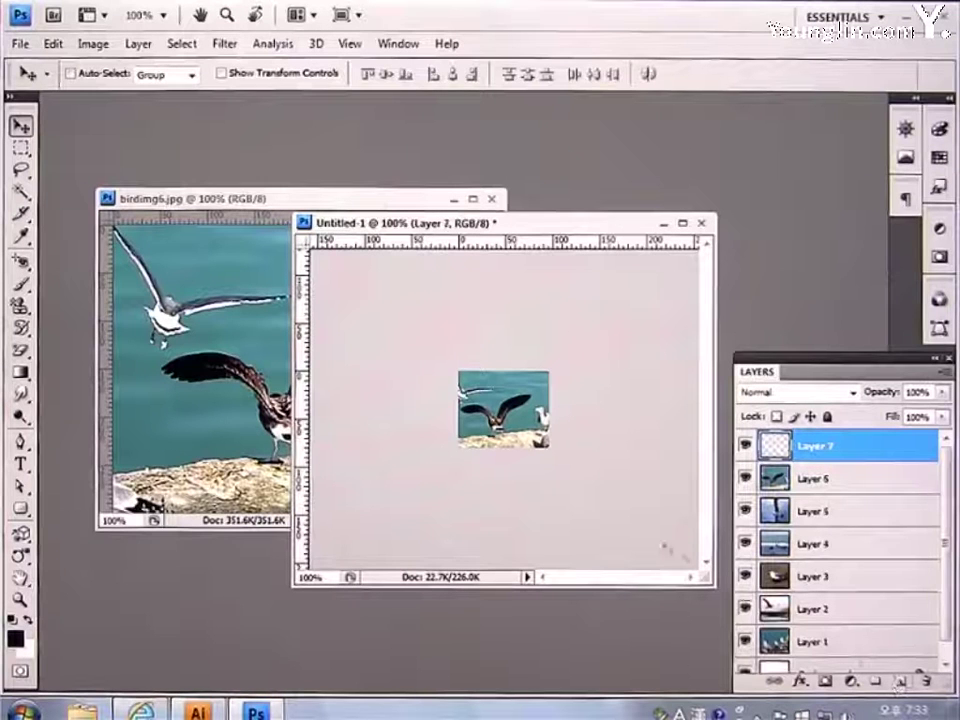
left_click(20, 147)
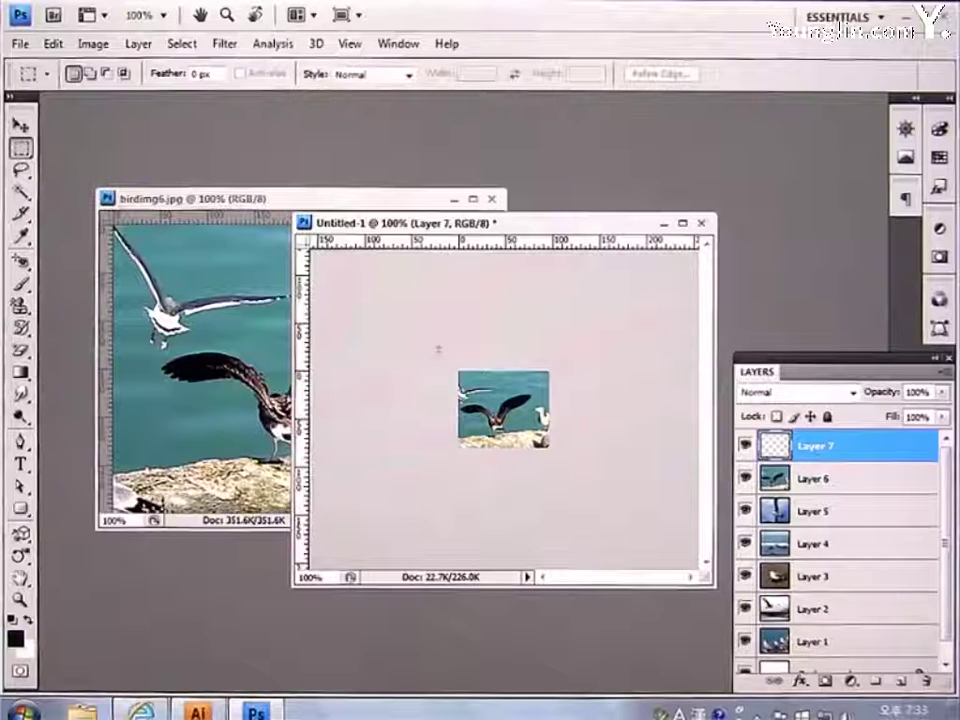
key("ctrl+shift+d")
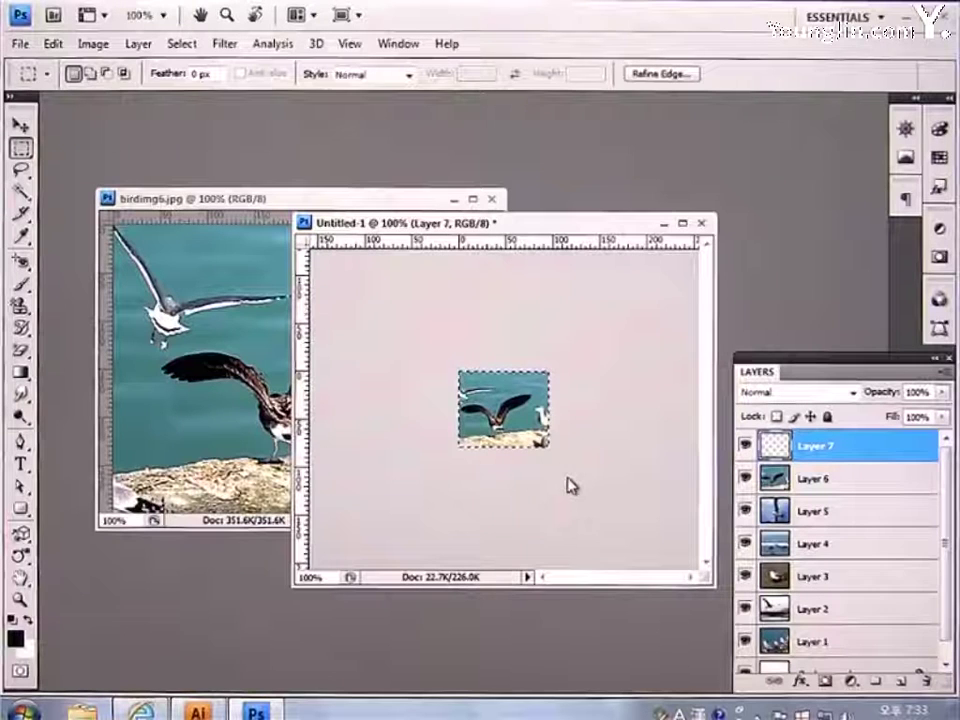
- Stroke the selection on the new layer with a 1 px black line located inside, and deselect
left_click(54, 44)
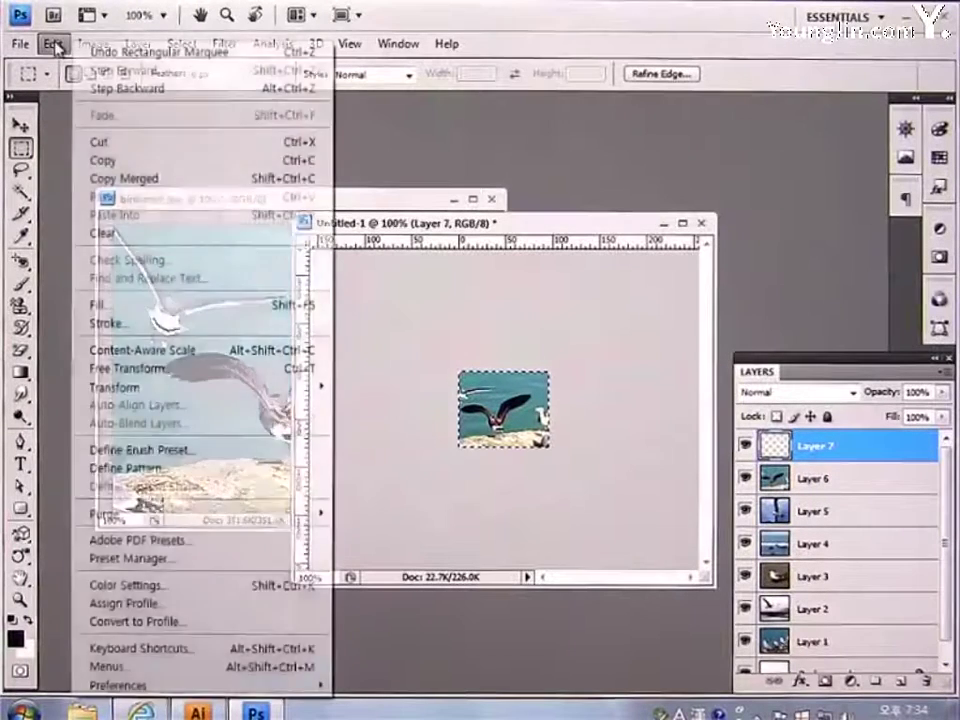
left_click(95, 324)
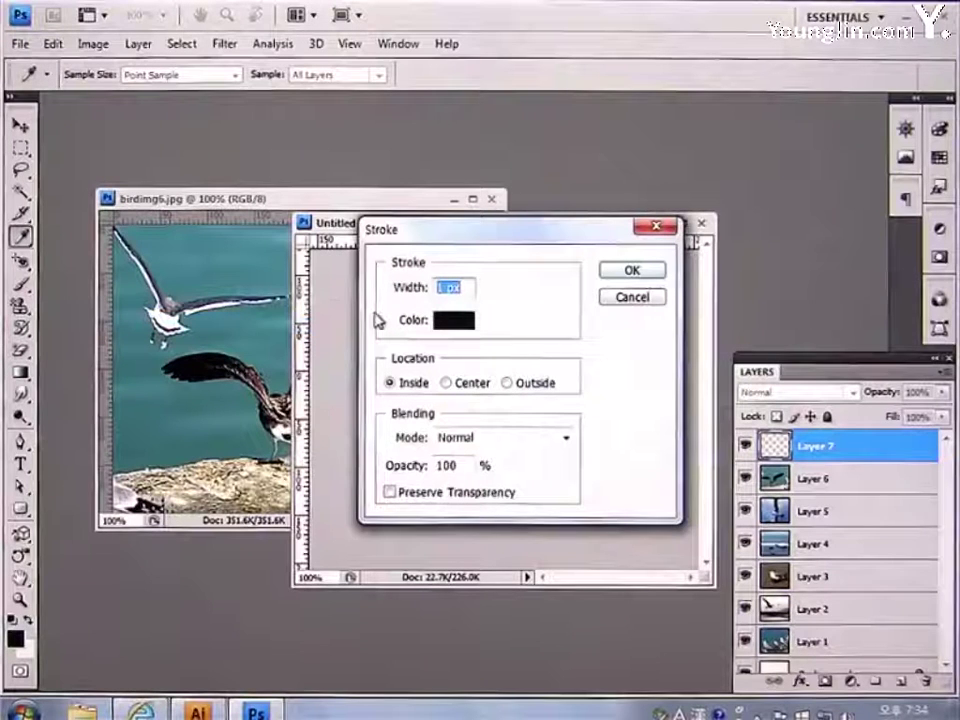
type("1")
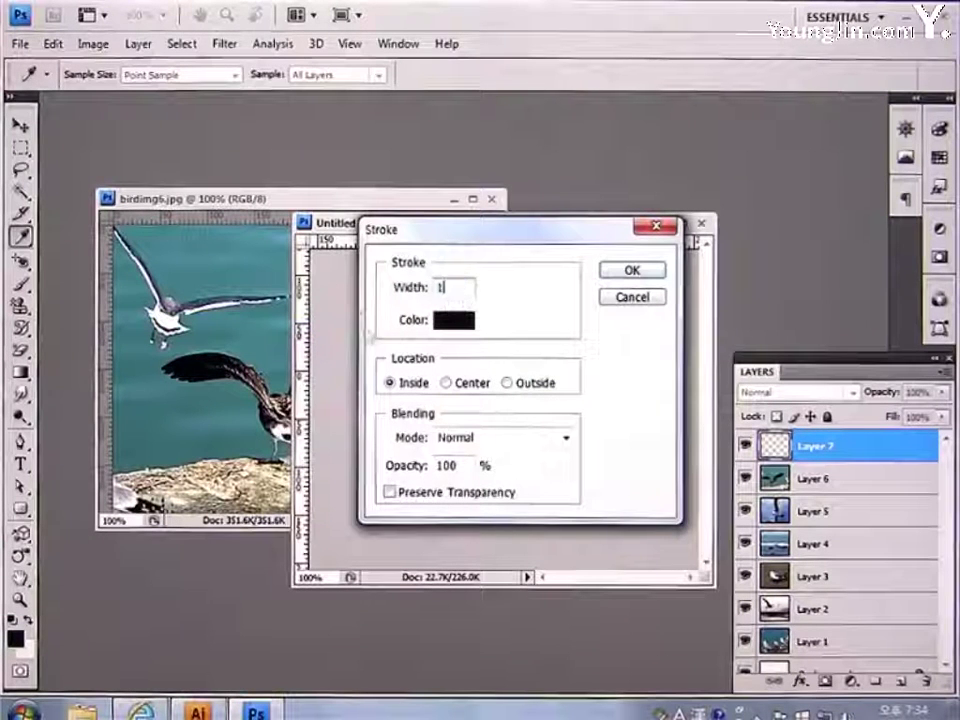
left_click(456, 320)
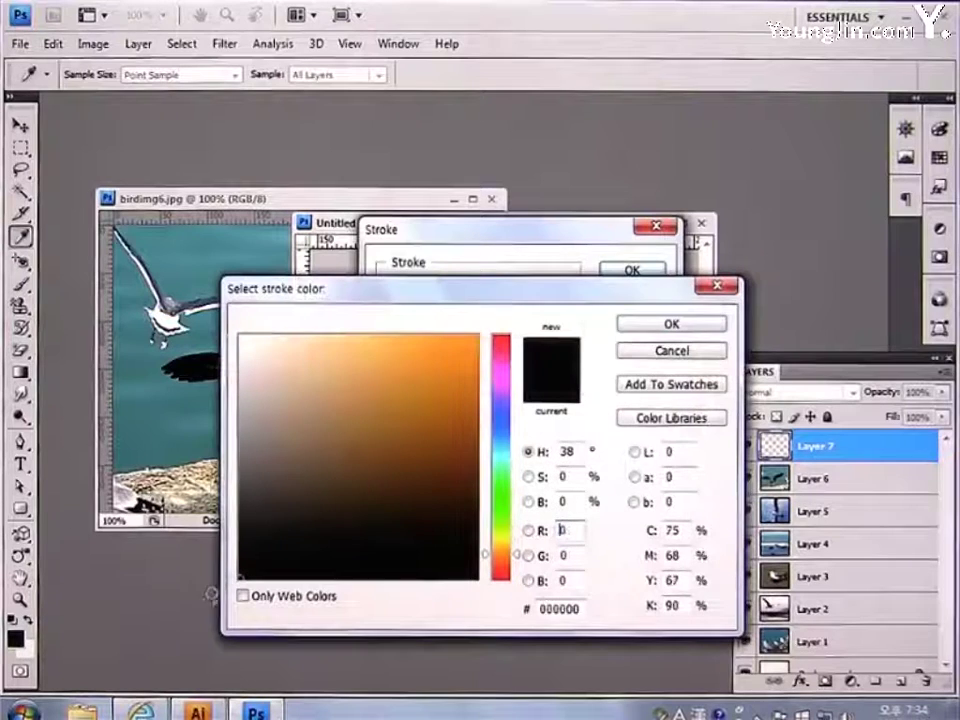
left_click(625, 324)
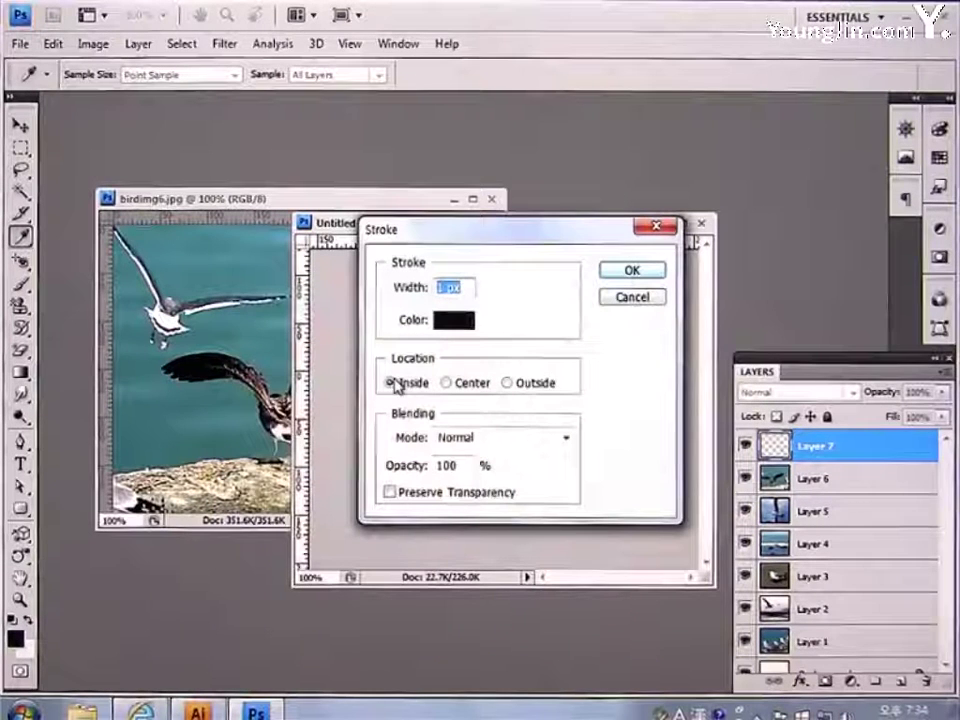
left_click(633, 272)
key("m")
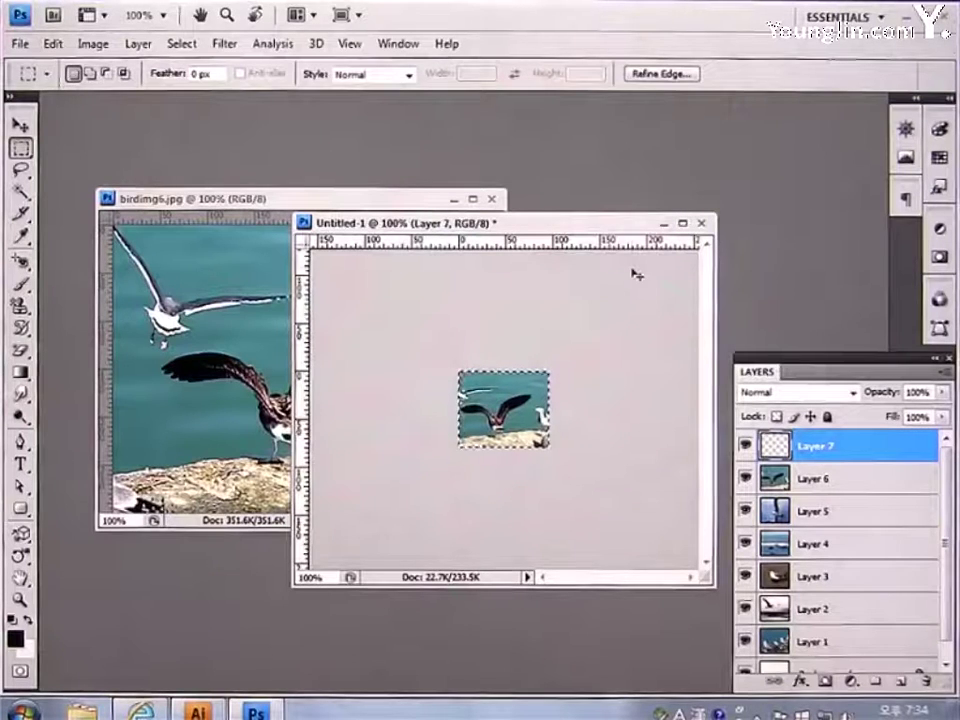
key("ctrl+d")
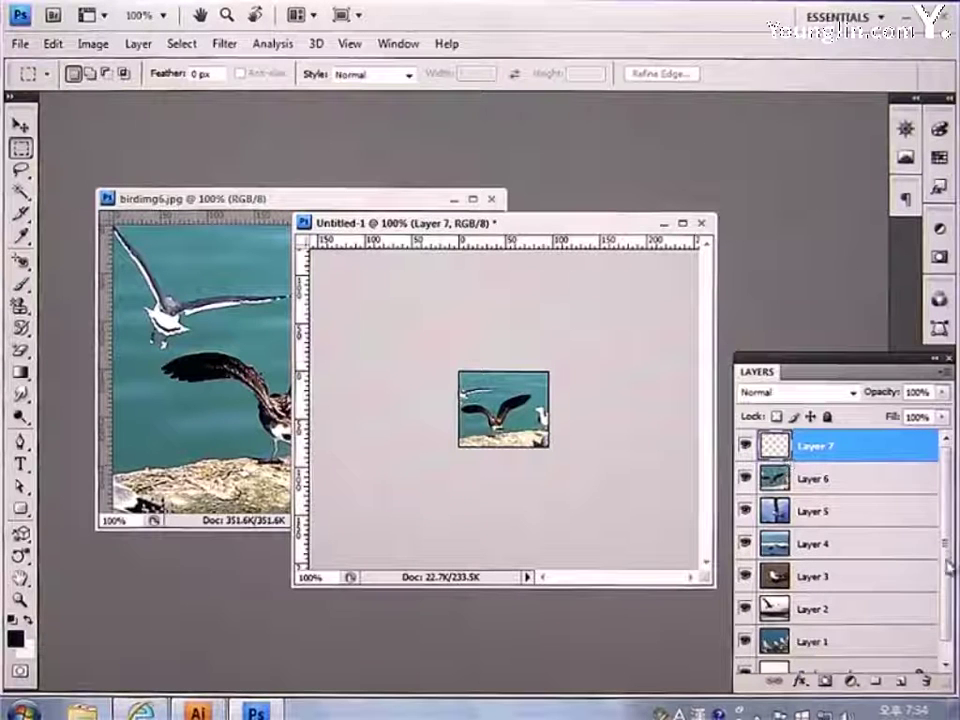
- Hide Layers 2 through 6 so only the four-seagull photo shows beneath the black border
scroll(949, 566, "down", 2)
scroll(949, 566, "up", 2)
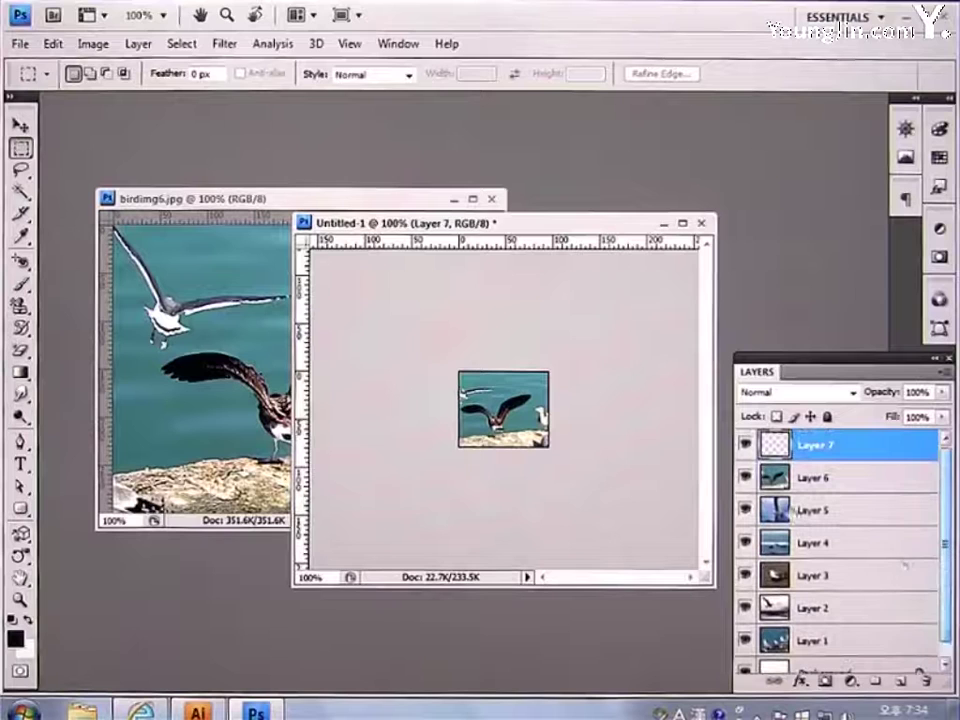
left_click_drag(745, 478, 748, 560)
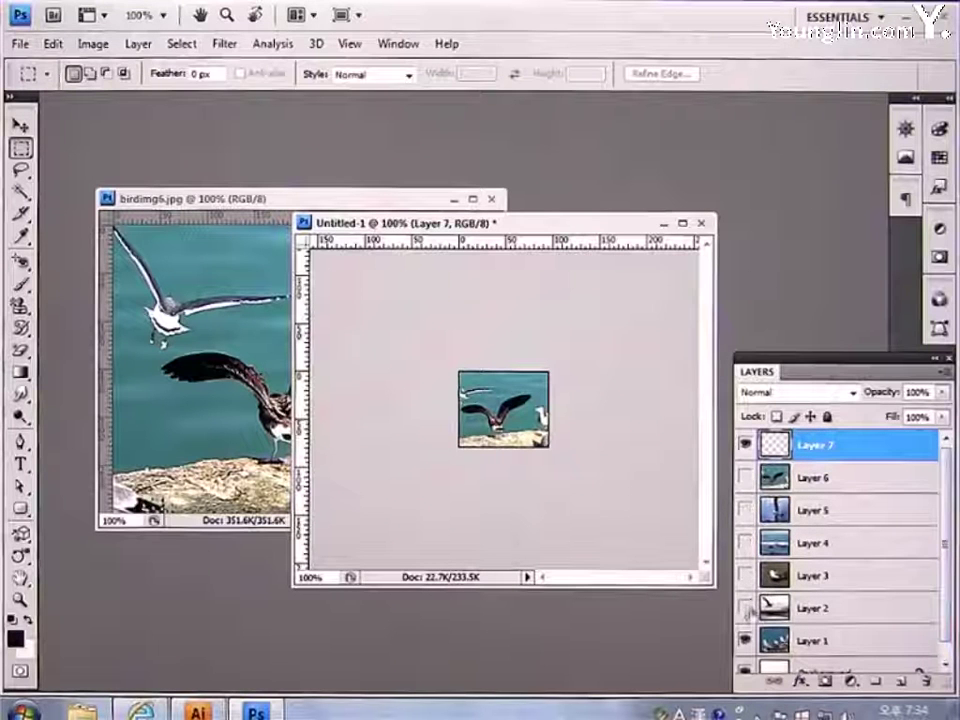
left_click(746, 608)
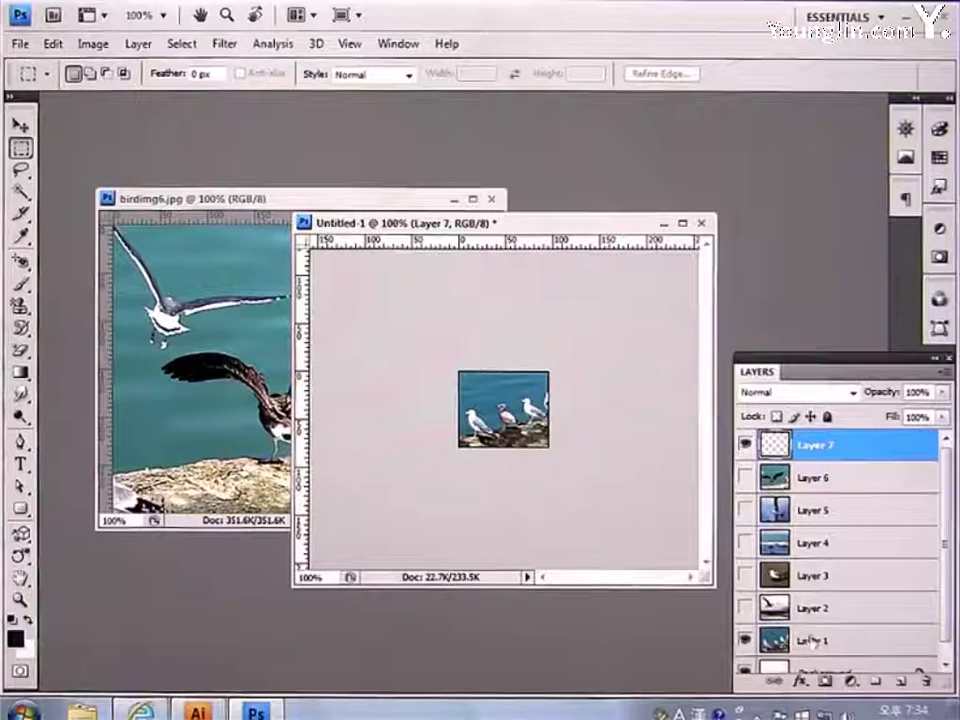
- Save the bordered four-seagull thumbnail for web with the JPEG High preset, naming the file img
left_click(20, 43)
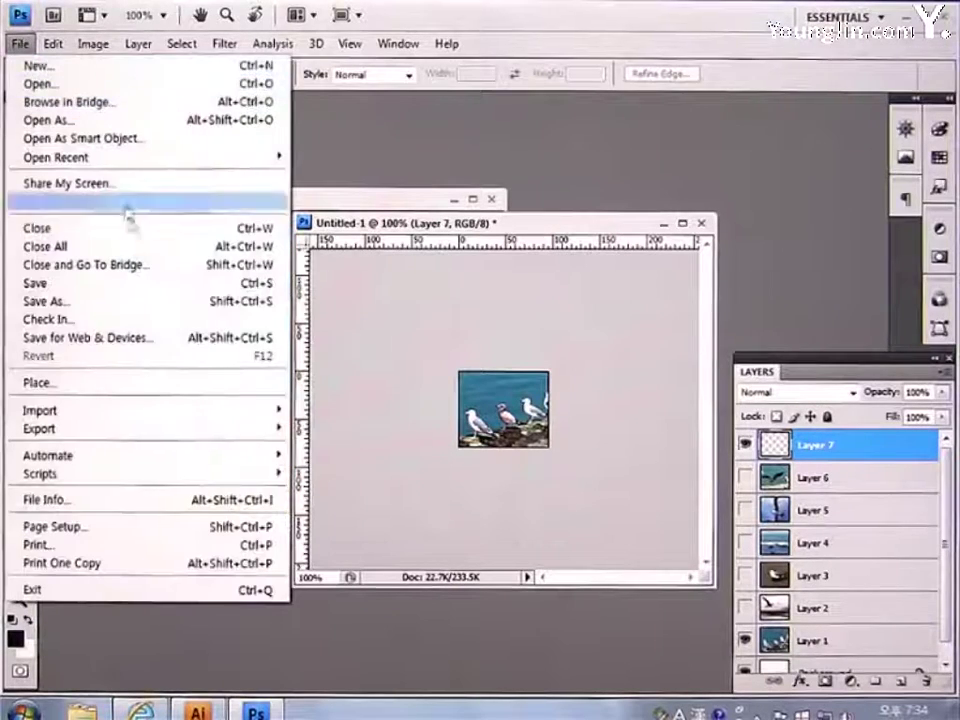
left_click(146, 340)
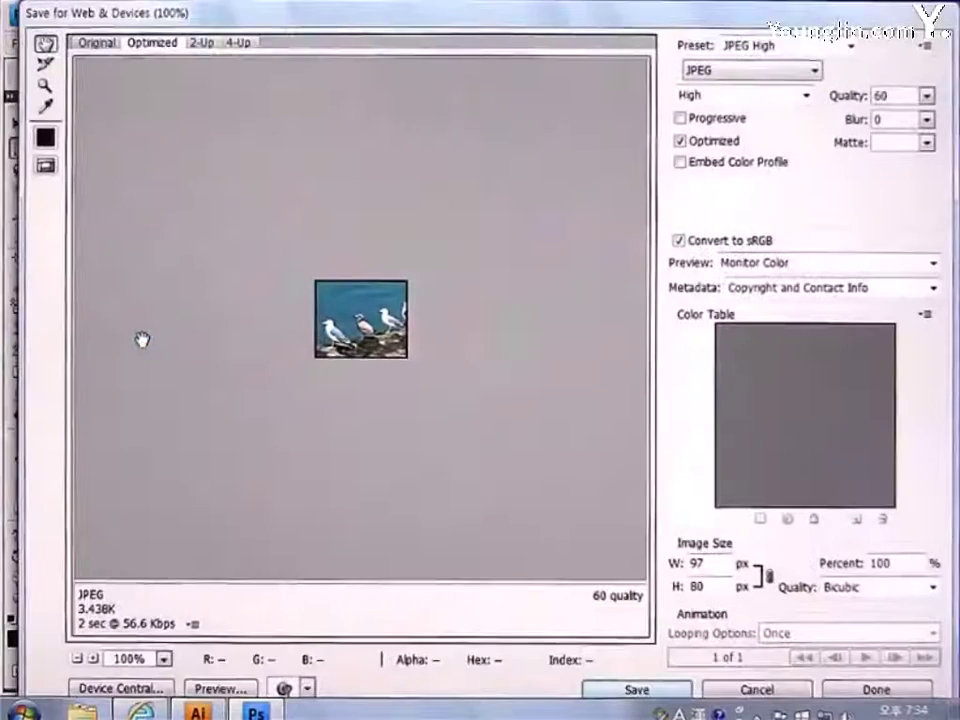
left_click(812, 47)
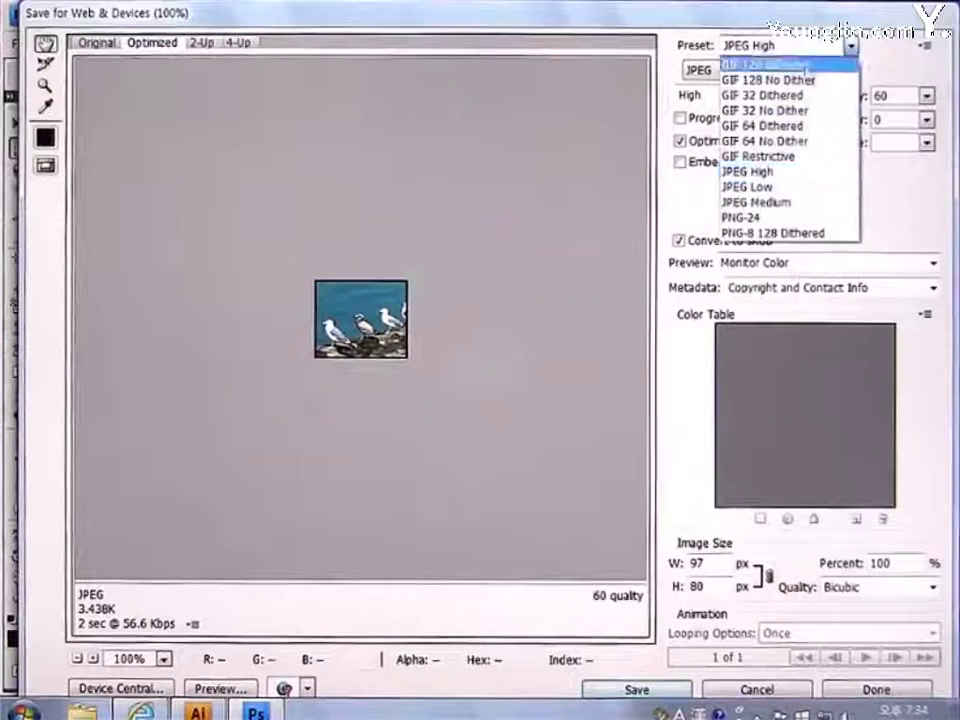
left_click(761, 180)
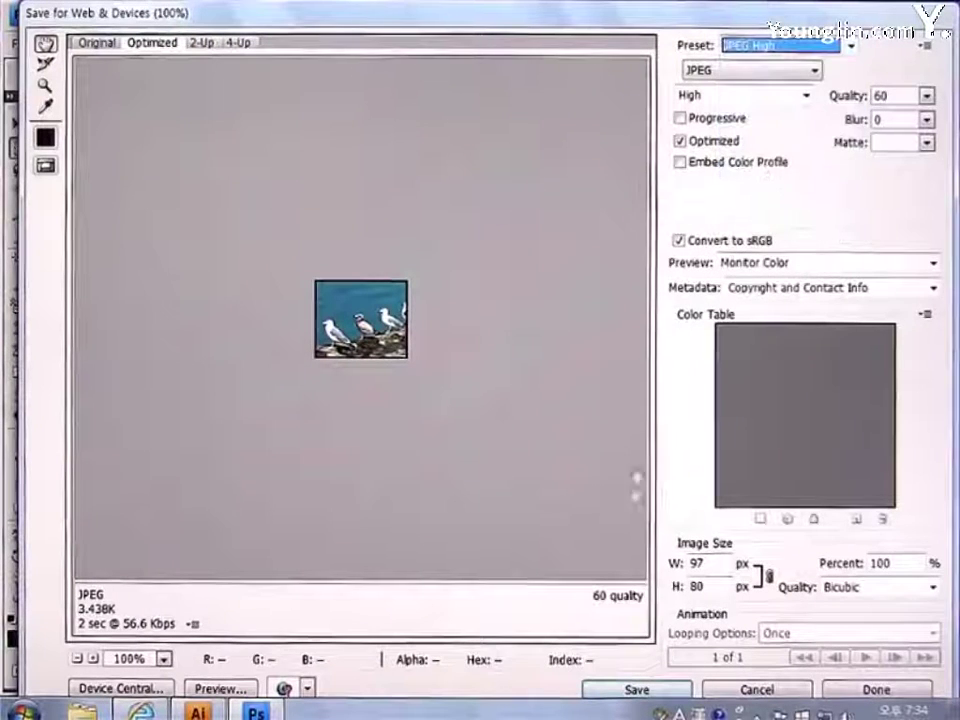
left_click(636, 689)
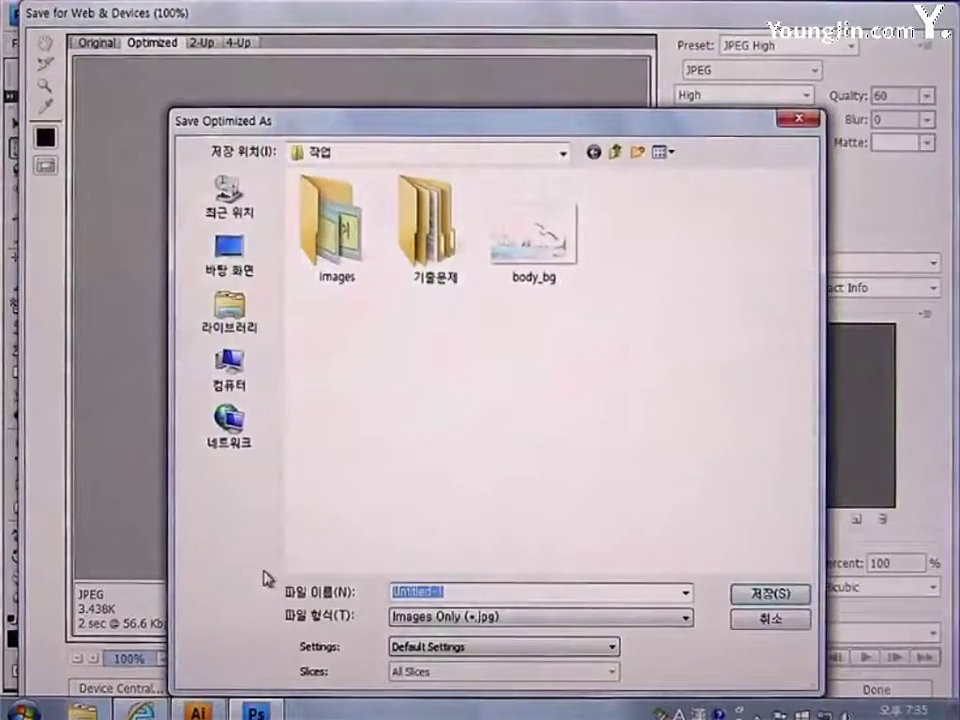
type("img")
key("Return")
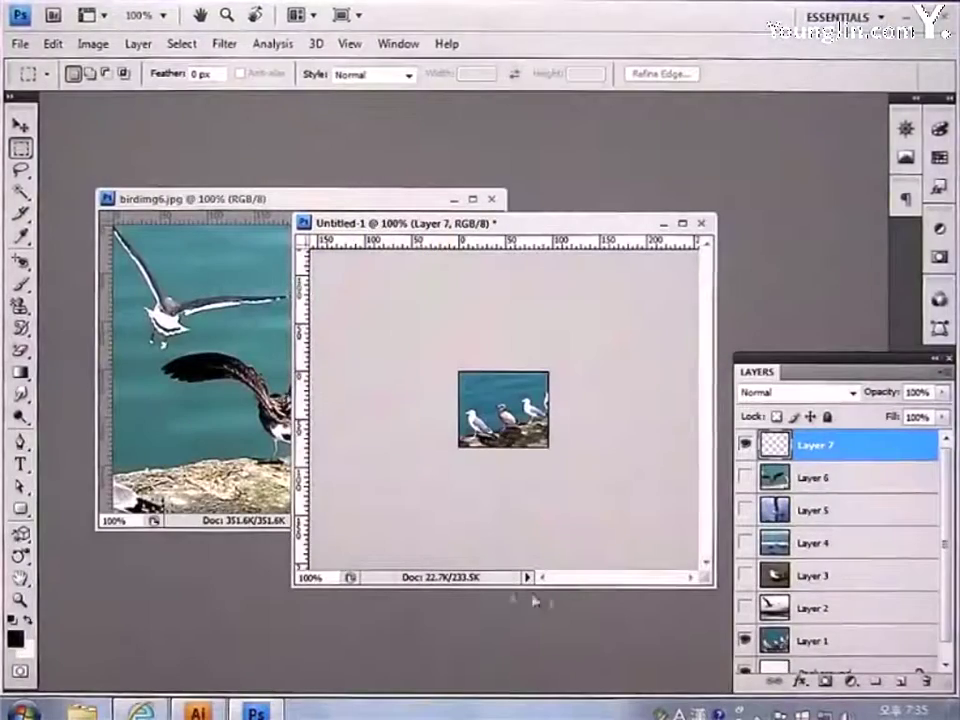
- Make Layers 2 through 6 visible again, one after another from the lowest up
left_click(745, 608)
left_click(745, 576)
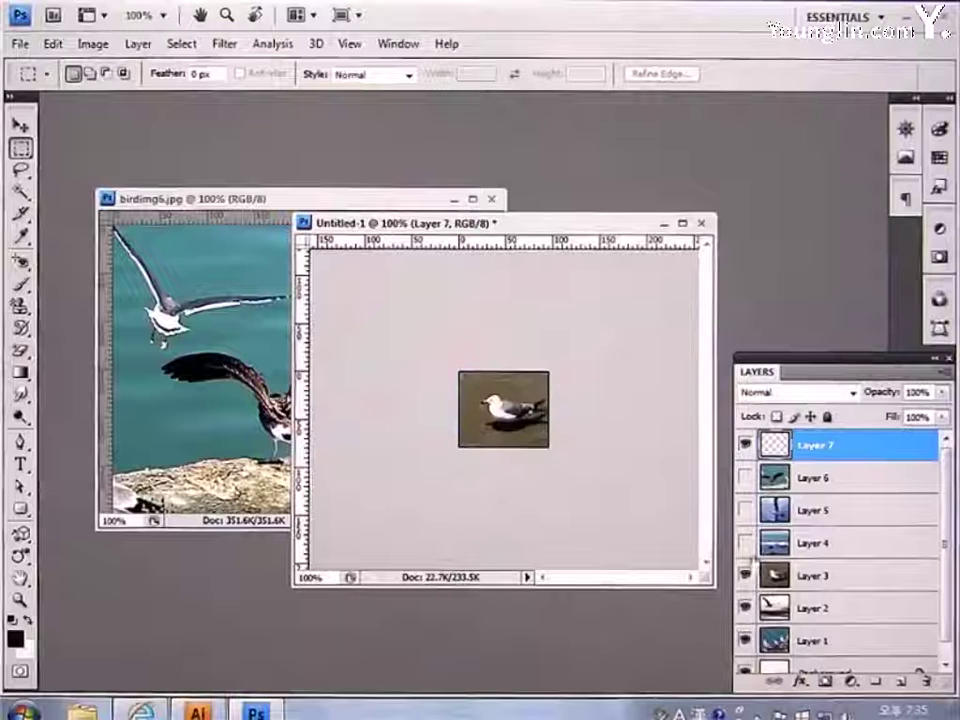
left_click(745, 543)
left_click(745, 510)
left_click(745, 478)
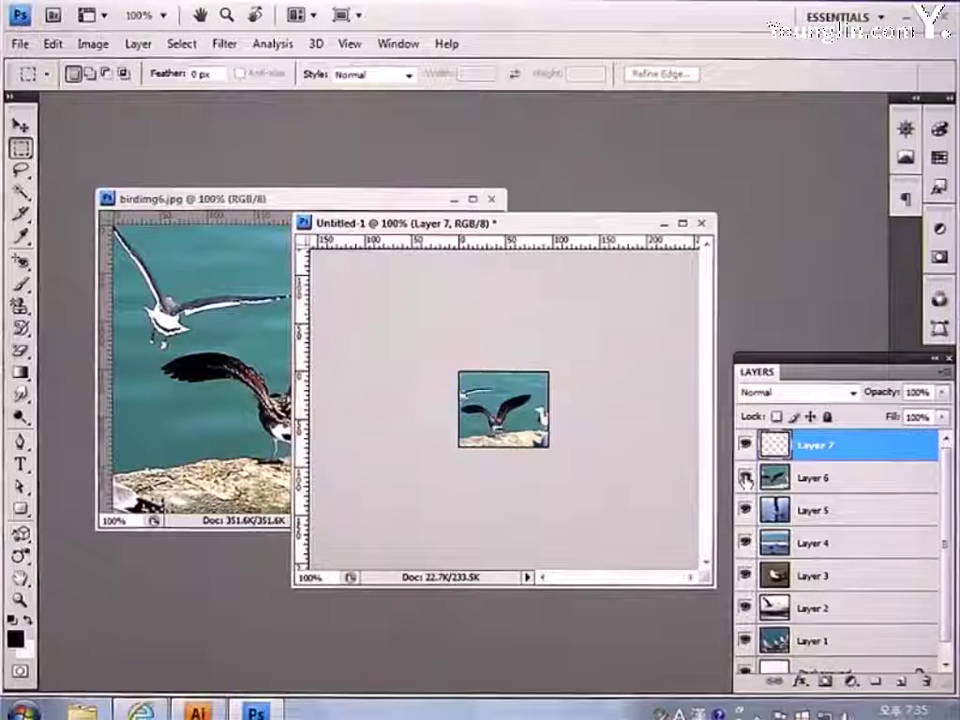